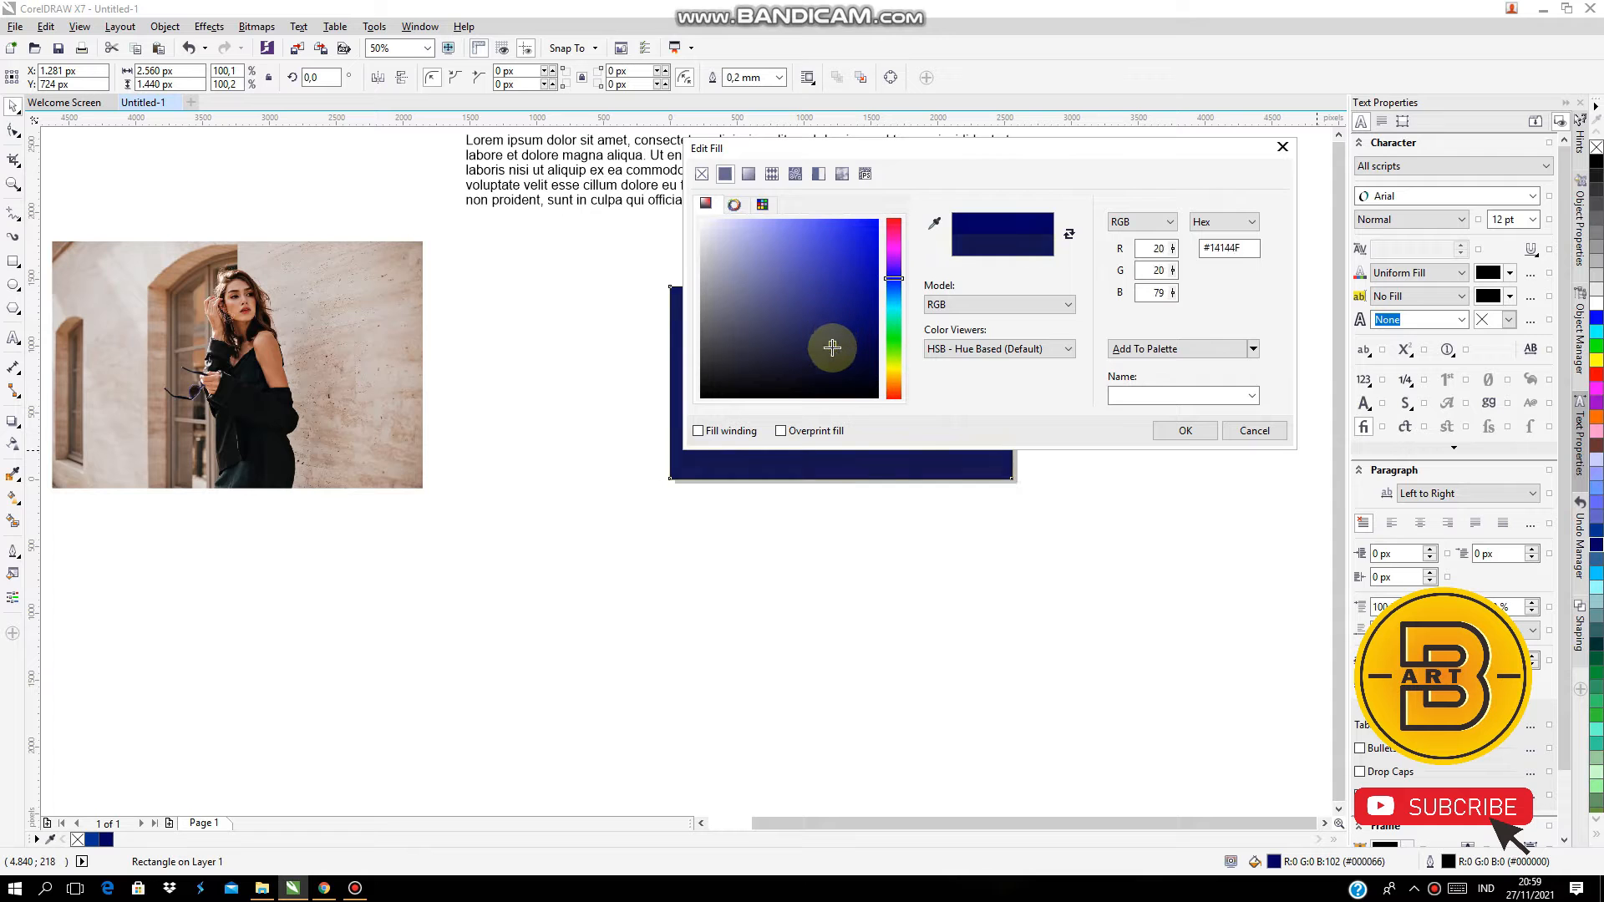
Apply the dark navy uniform fill #040442 to the page-sized background rectangle and deselect it
key("Return")
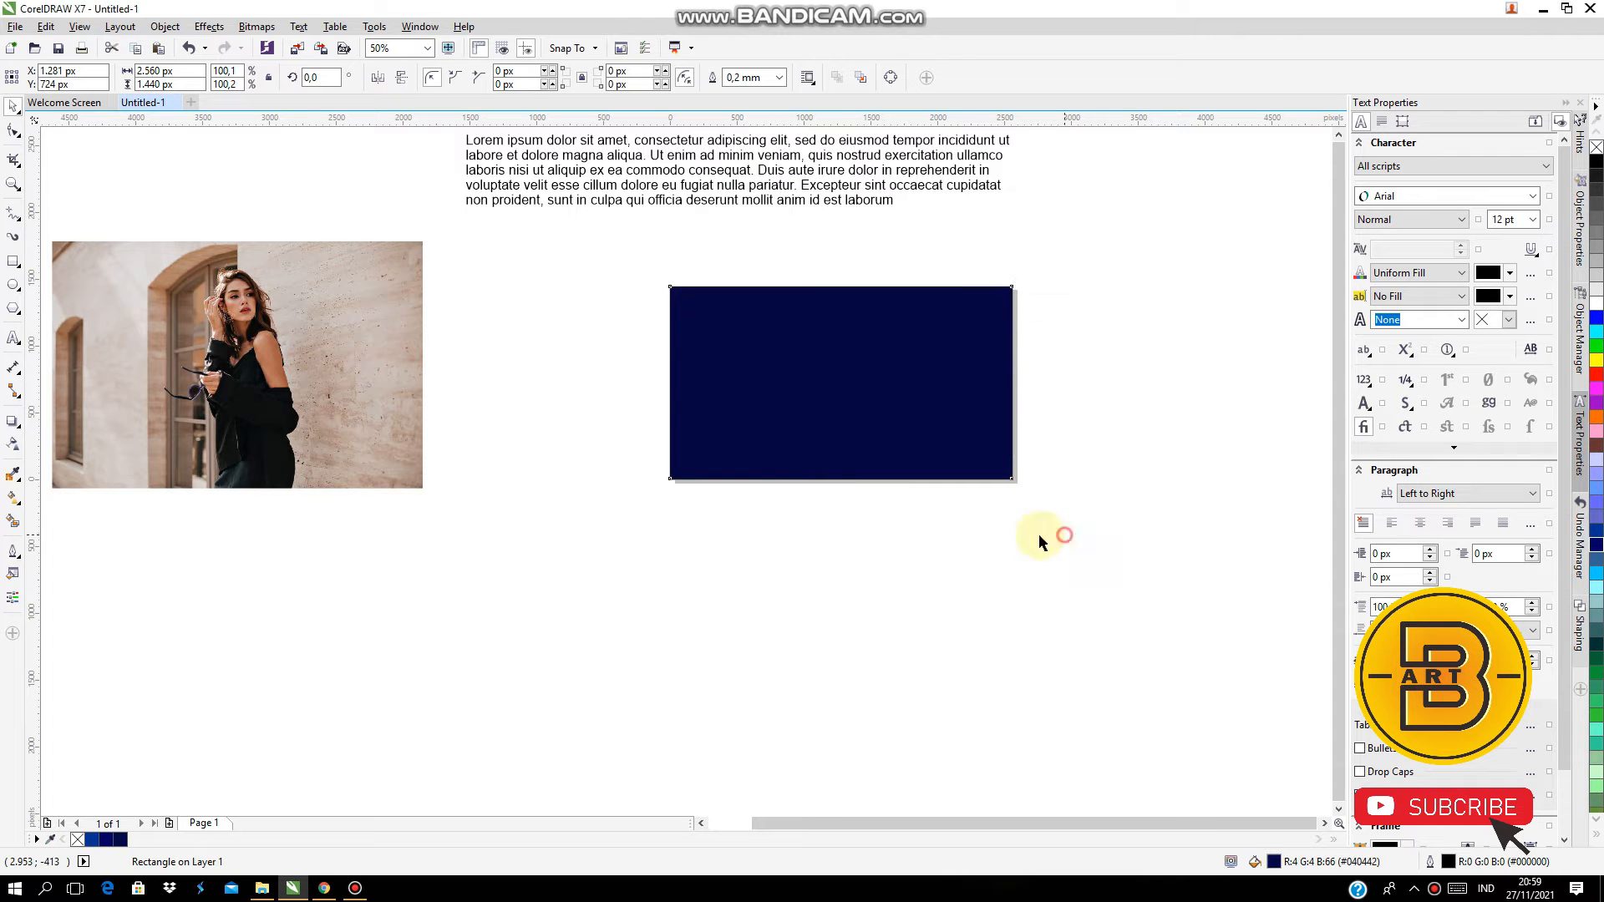
left_click(1039, 533)
scroll(911, 335, "up", 2)
scroll(936, 313, "down", 2)
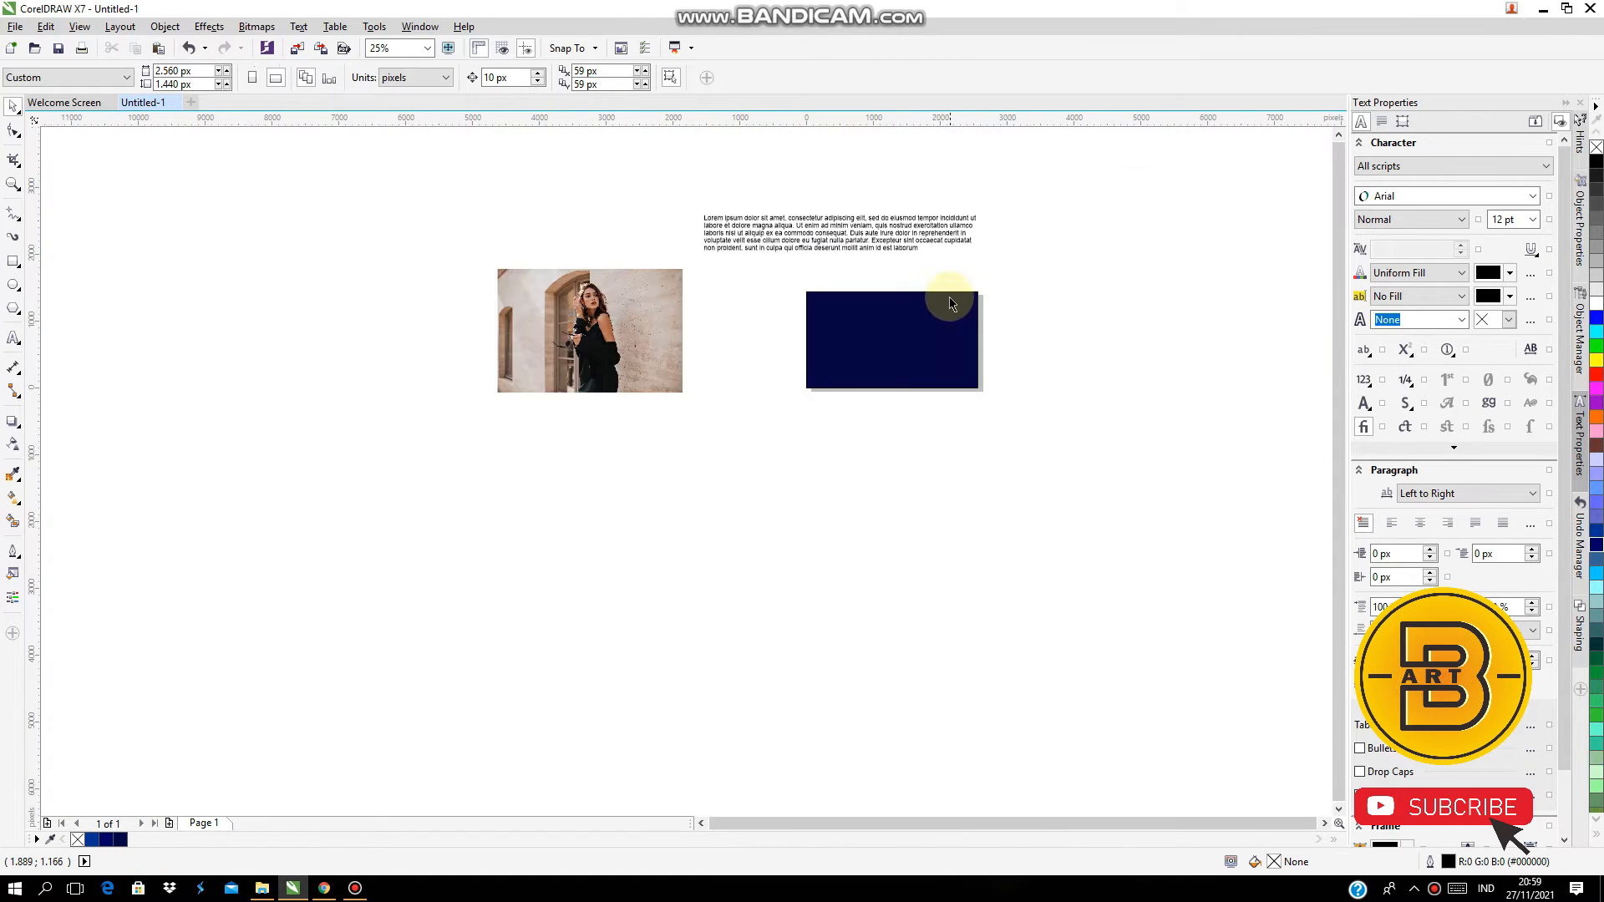
Apply an elliptical fountain fill to the navy rectangle, with a white glow centred in its right part
left_click(10, 500)
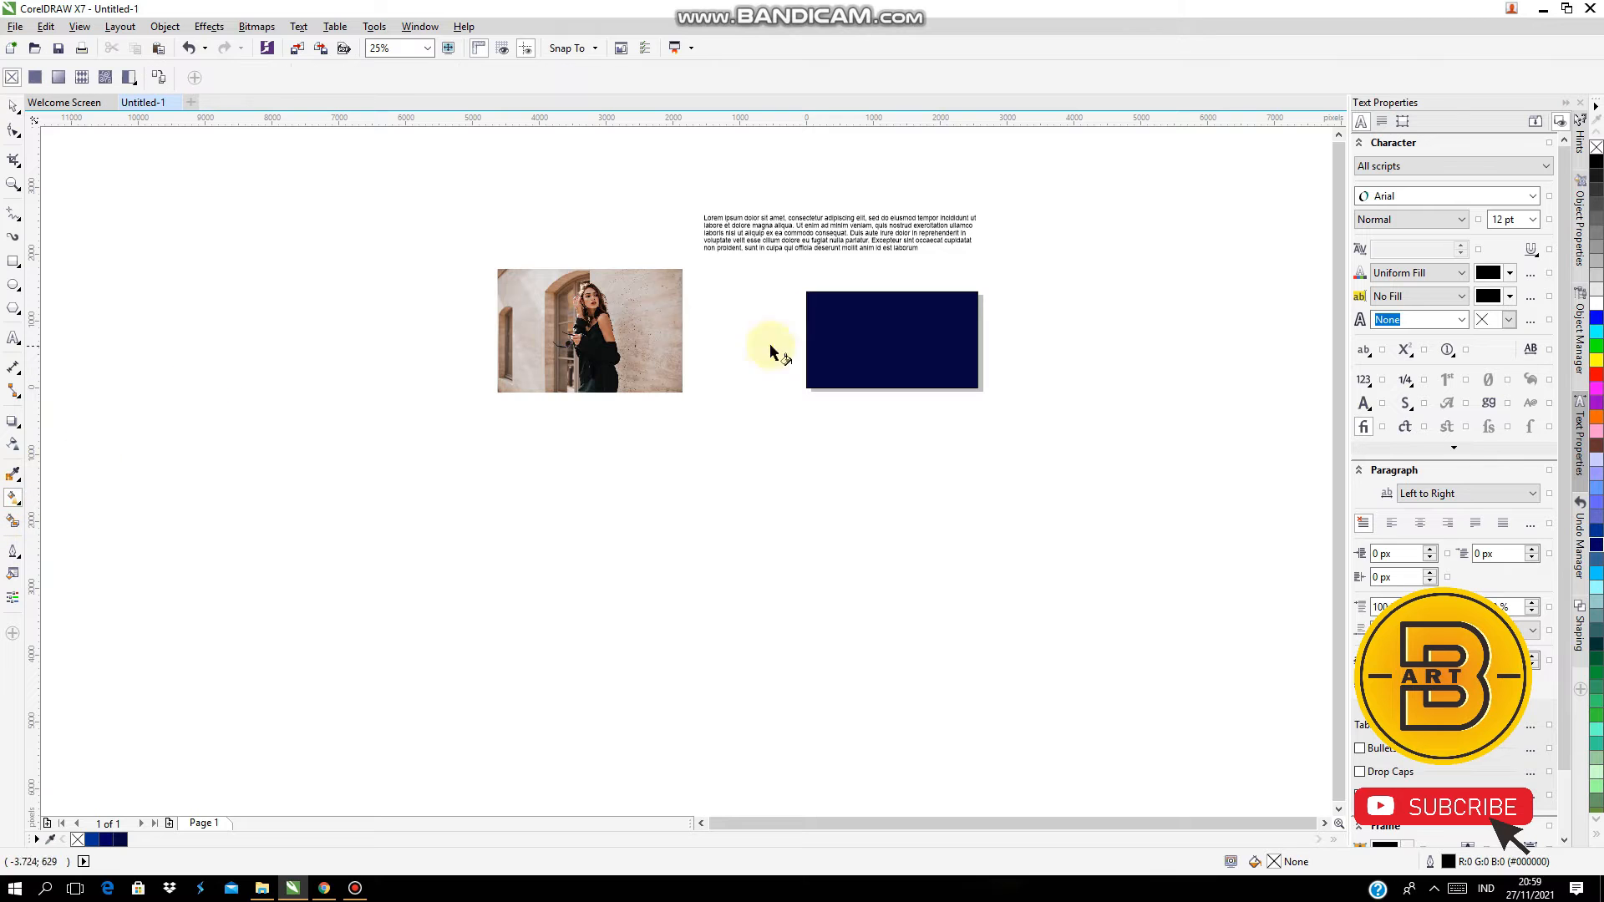
left_click(930, 315)
left_click_drag(909, 365, 975, 311)
left_click(232, 77)
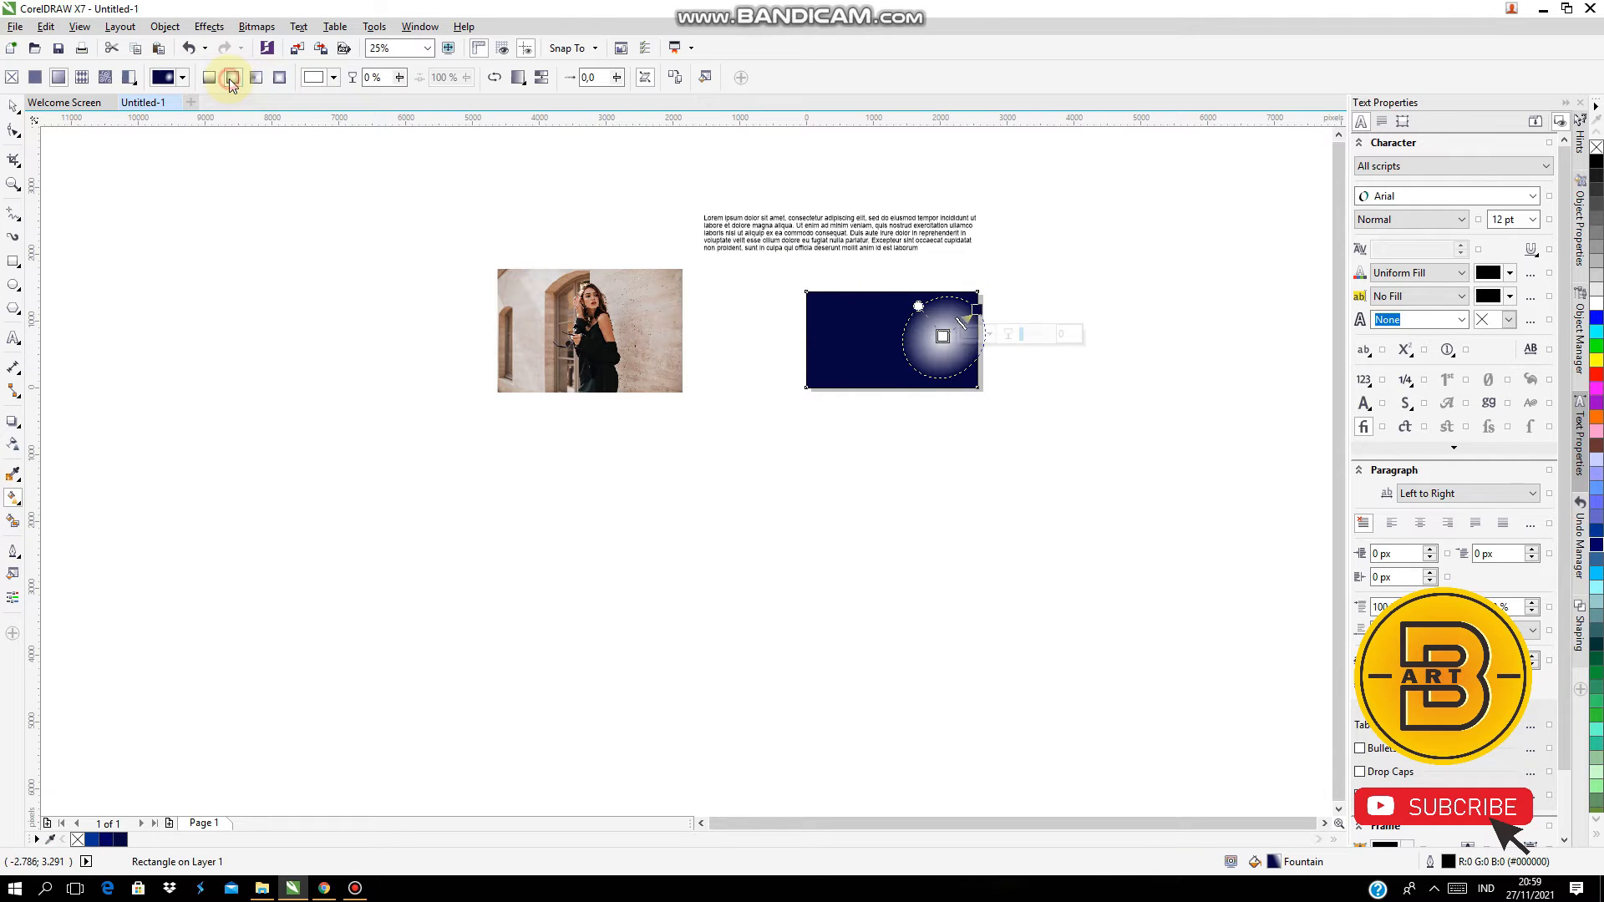
Move the gradient glow toward the rectangle's upper-right corner and colour its centre Desert Blue #336699
scroll(960, 302, "up", 2)
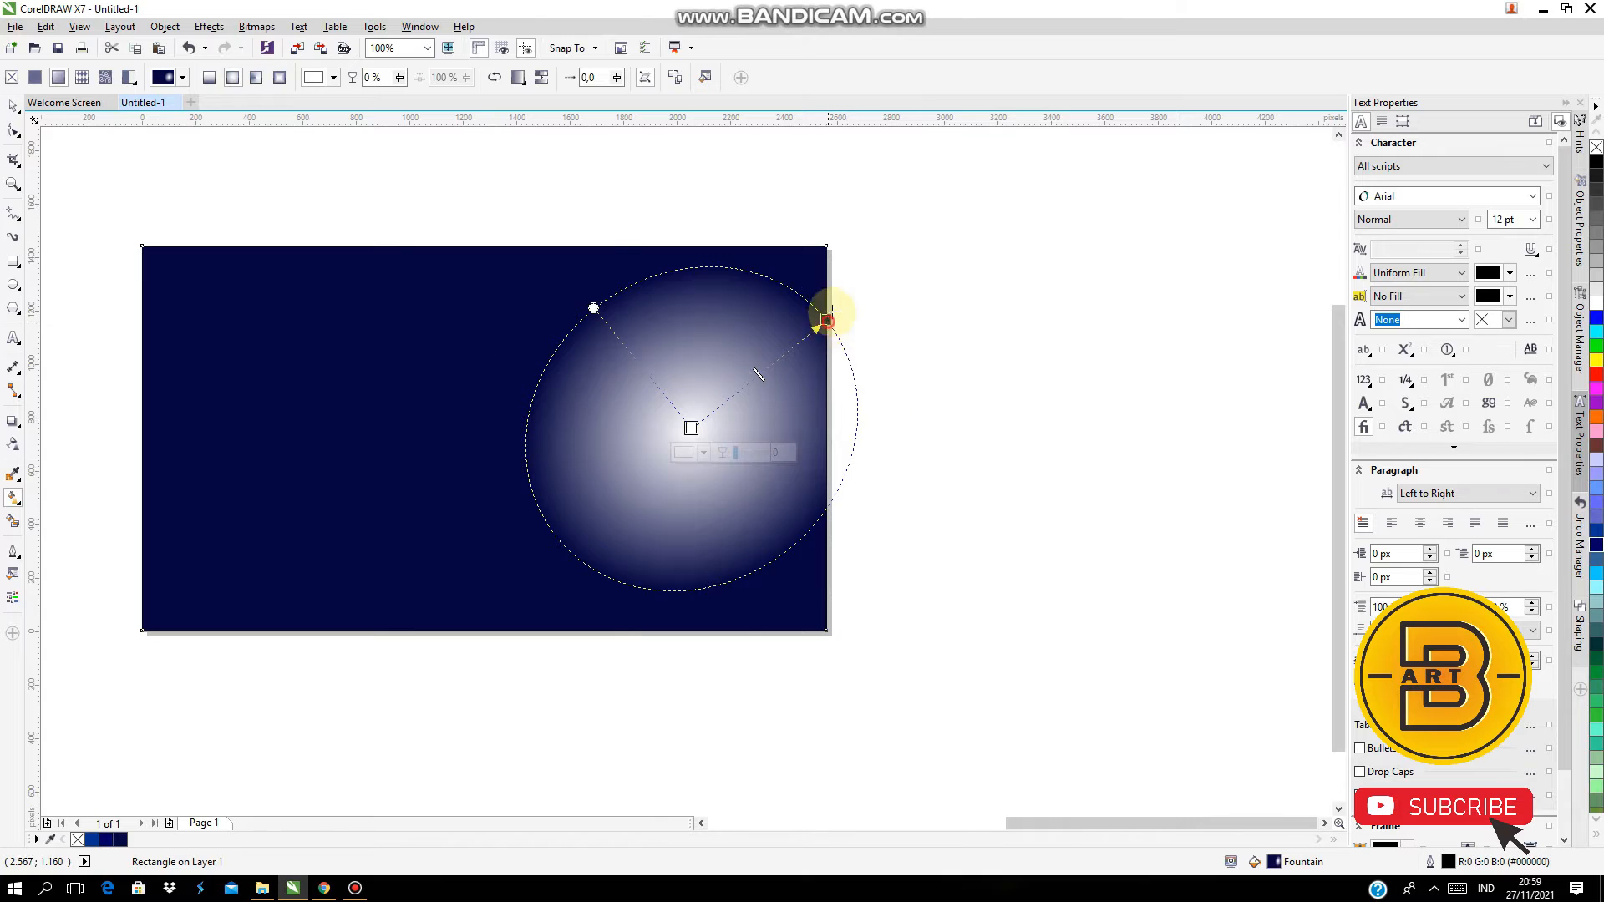
left_click_drag(827, 318, 845, 255)
left_click_drag(691, 427, 719, 358)
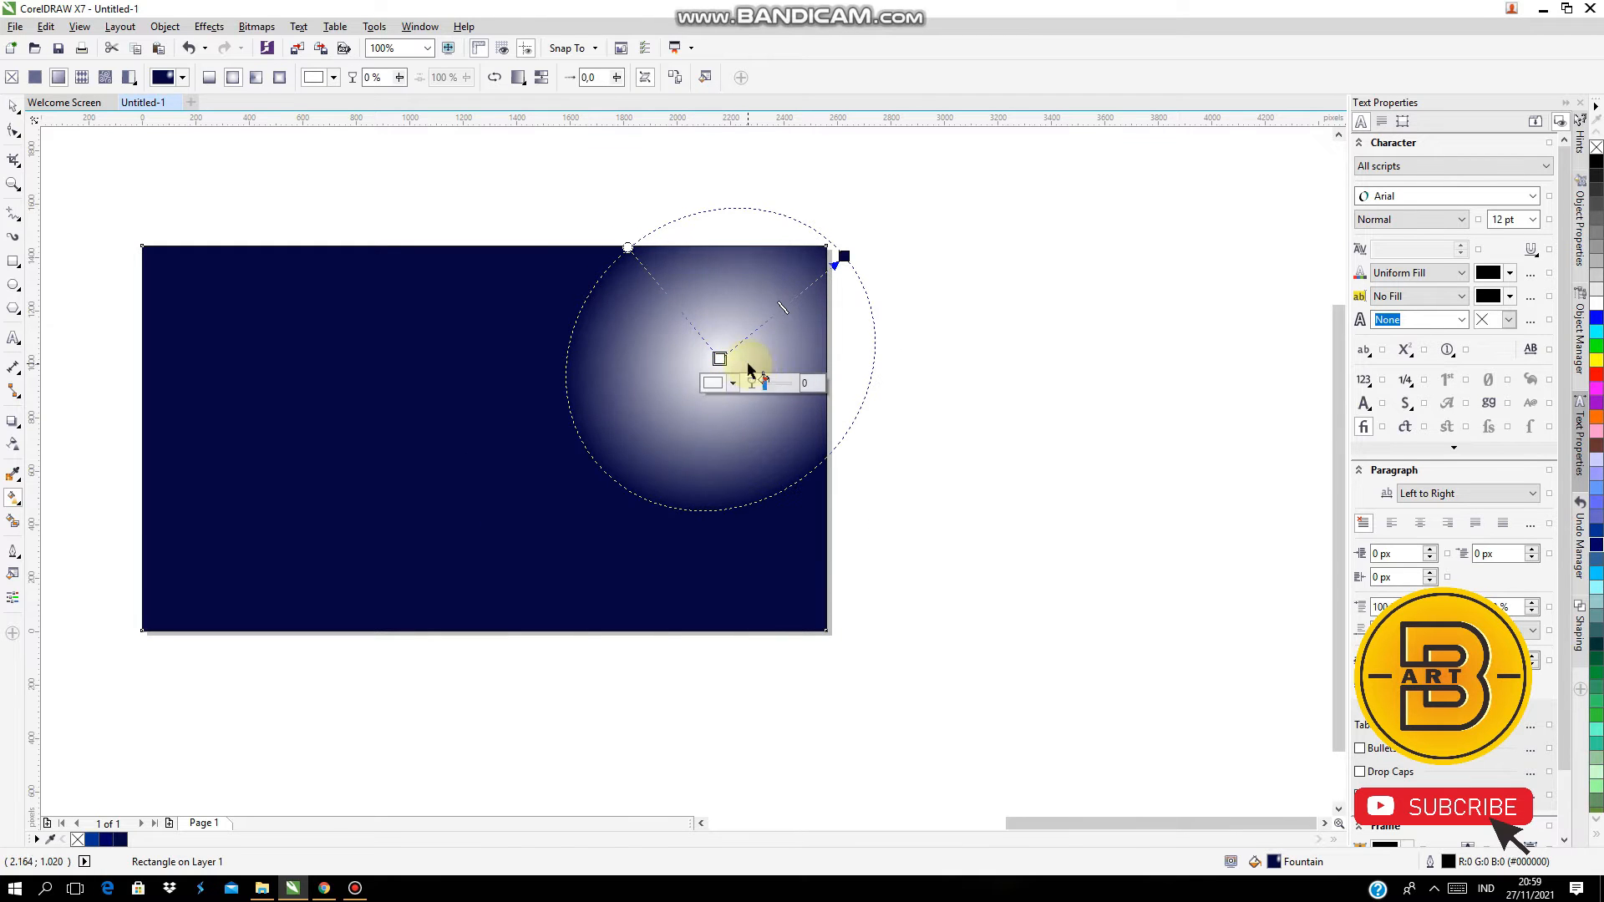
left_click(1596, 562)
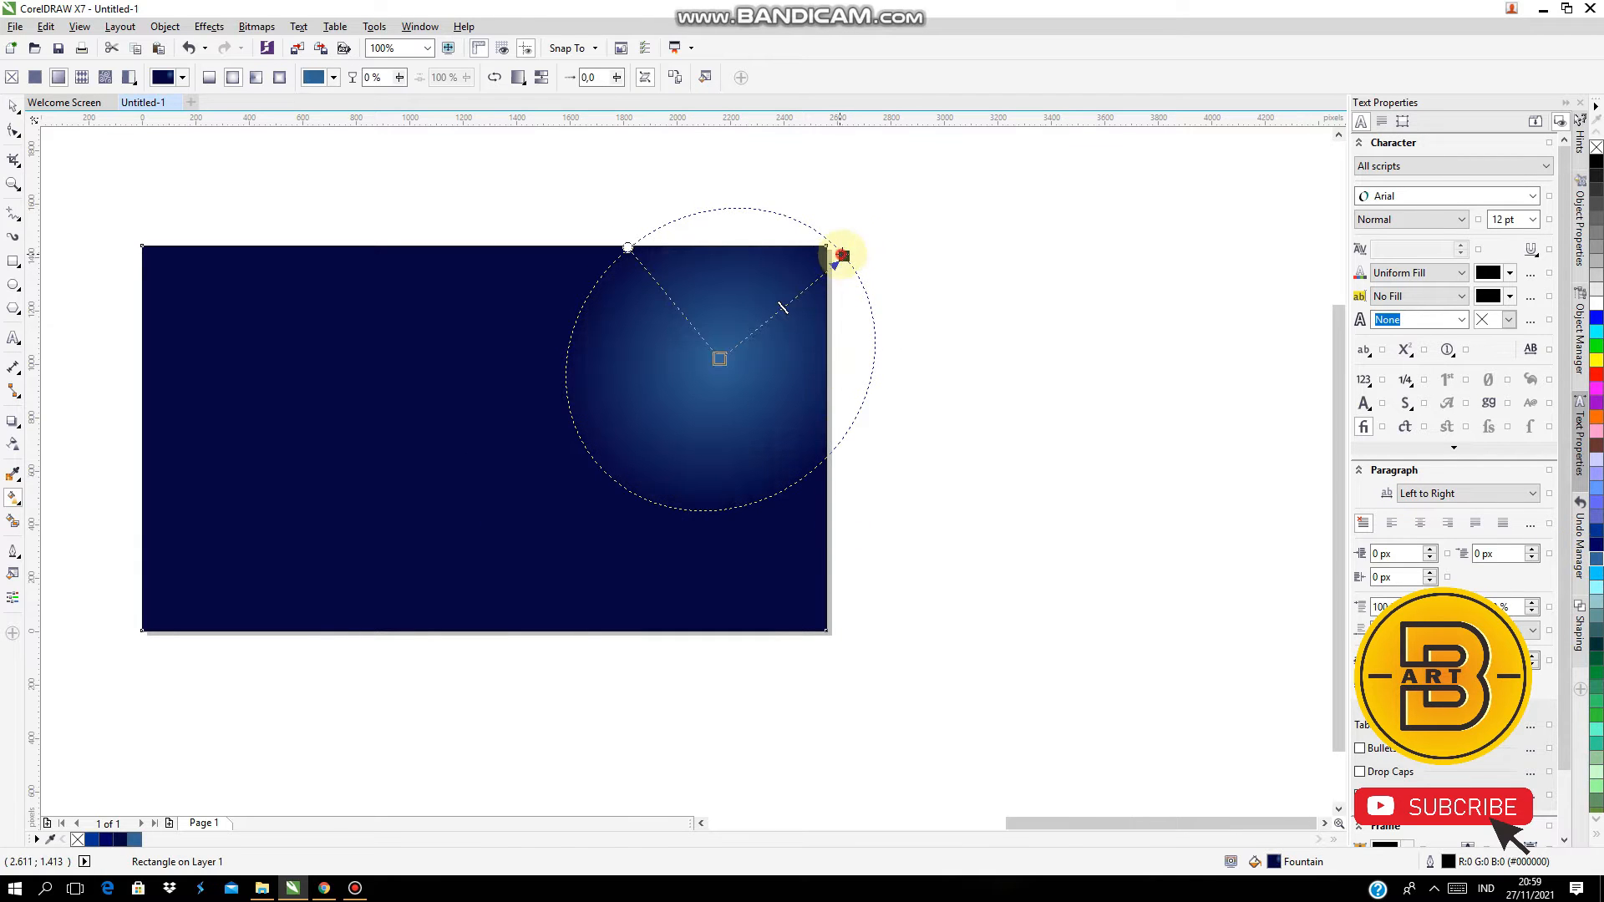
Rotate and reposition the elliptical gradient so the blue glow sits near the rectangle's upper edge, right of centre
left_click_drag(842, 254, 858, 234)
left_click_drag(719, 359, 689, 367)
left_click_drag(859, 235, 791, 259)
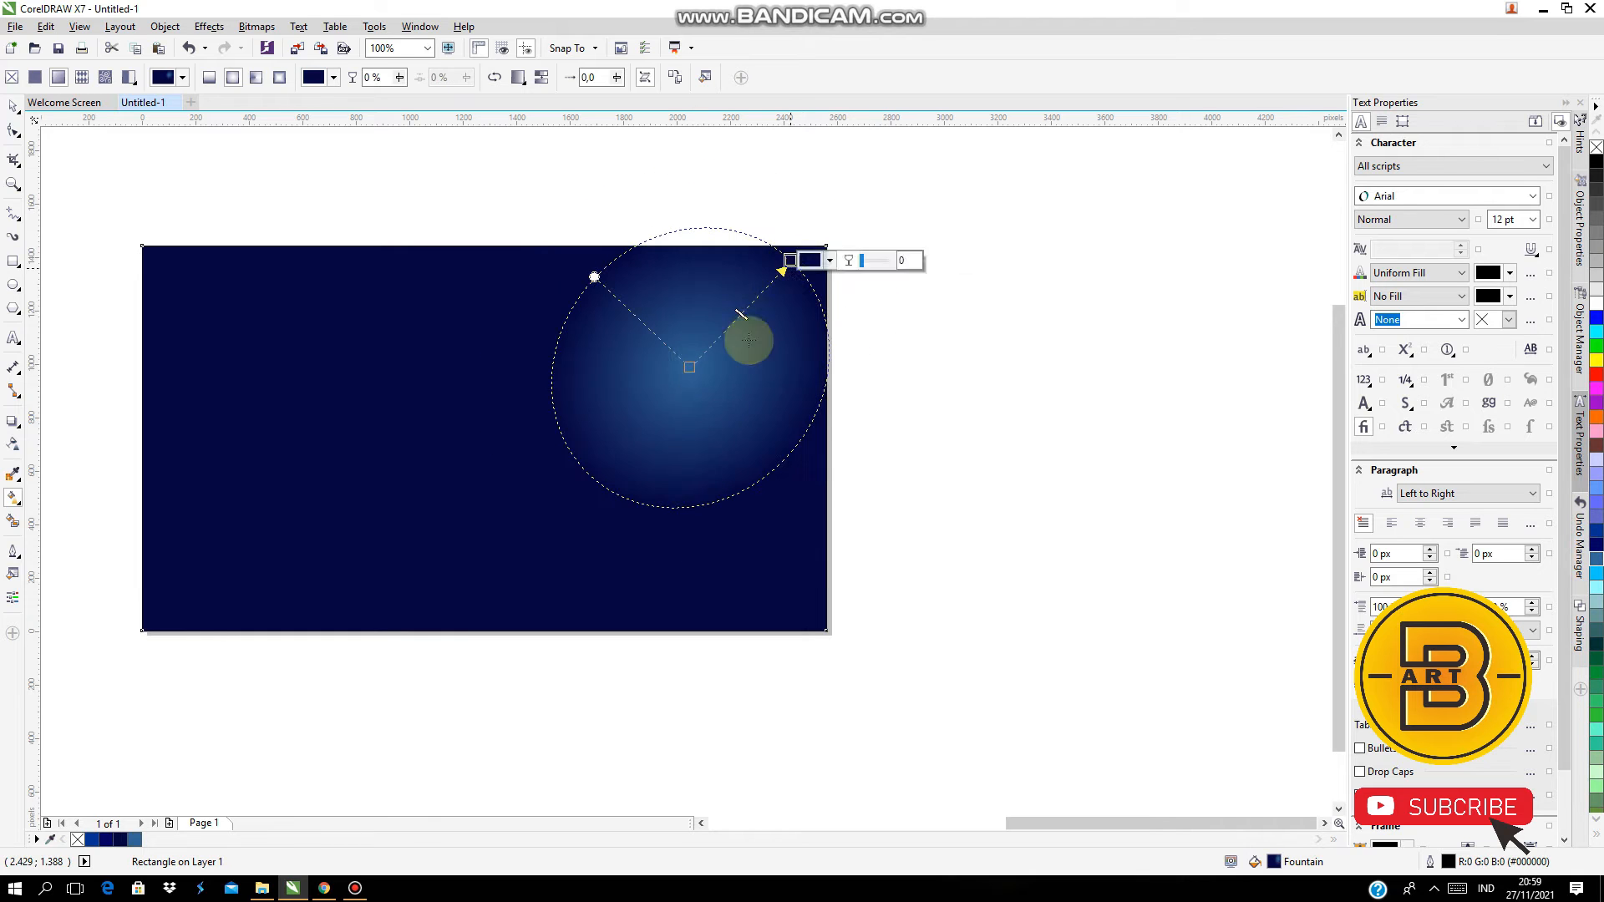
left_click_drag(688, 361, 687, 174)
Set the gradient's centre colour to about #00468C and shift the glow's centre slightly lower
left_click(658, 316)
left_click(700, 313)
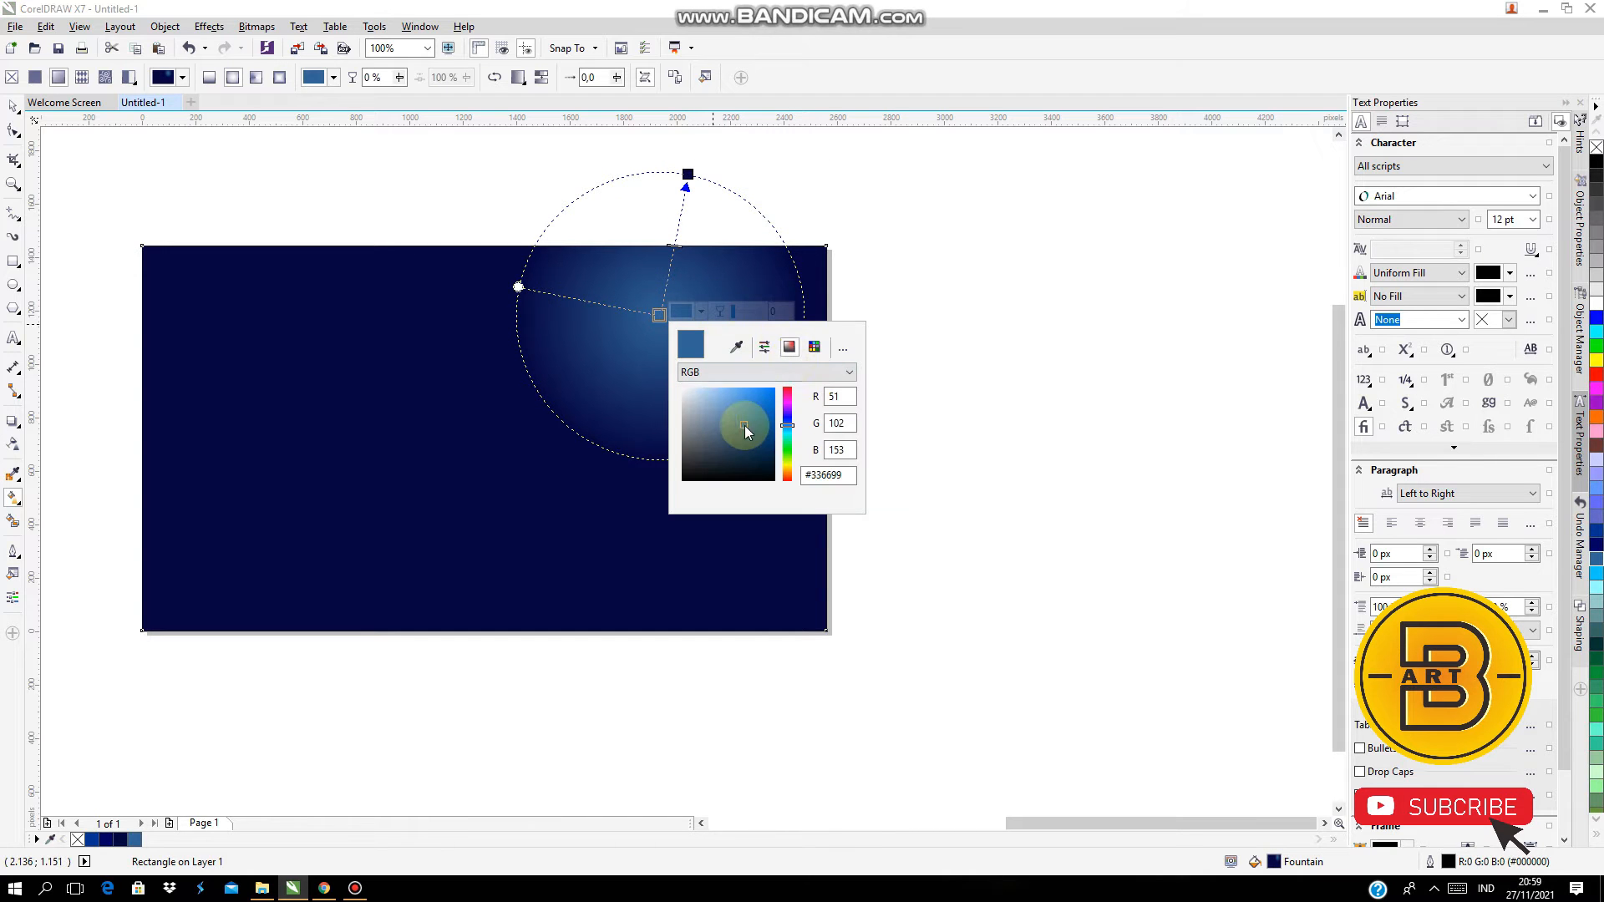
mouse_move(779, 417)
left_mouse_down()
mouse_move(770, 431)
mouse_move(760, 417)
left_mouse_up()
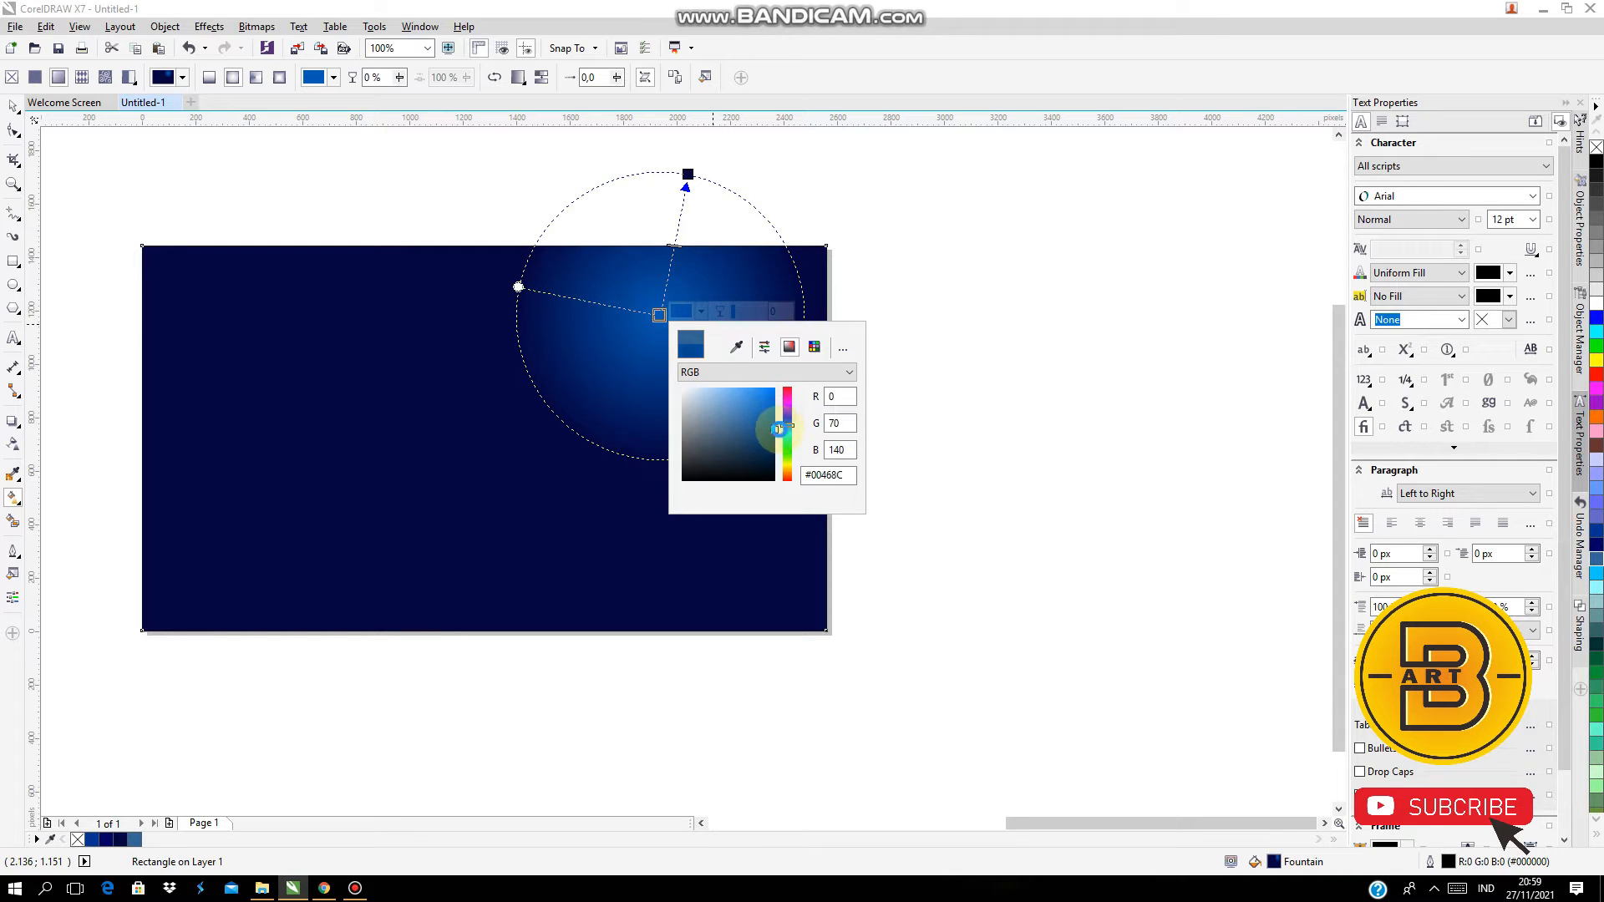
left_click(1005, 372)
left_click_drag(659, 316, 655, 351)
left_click(1040, 372)
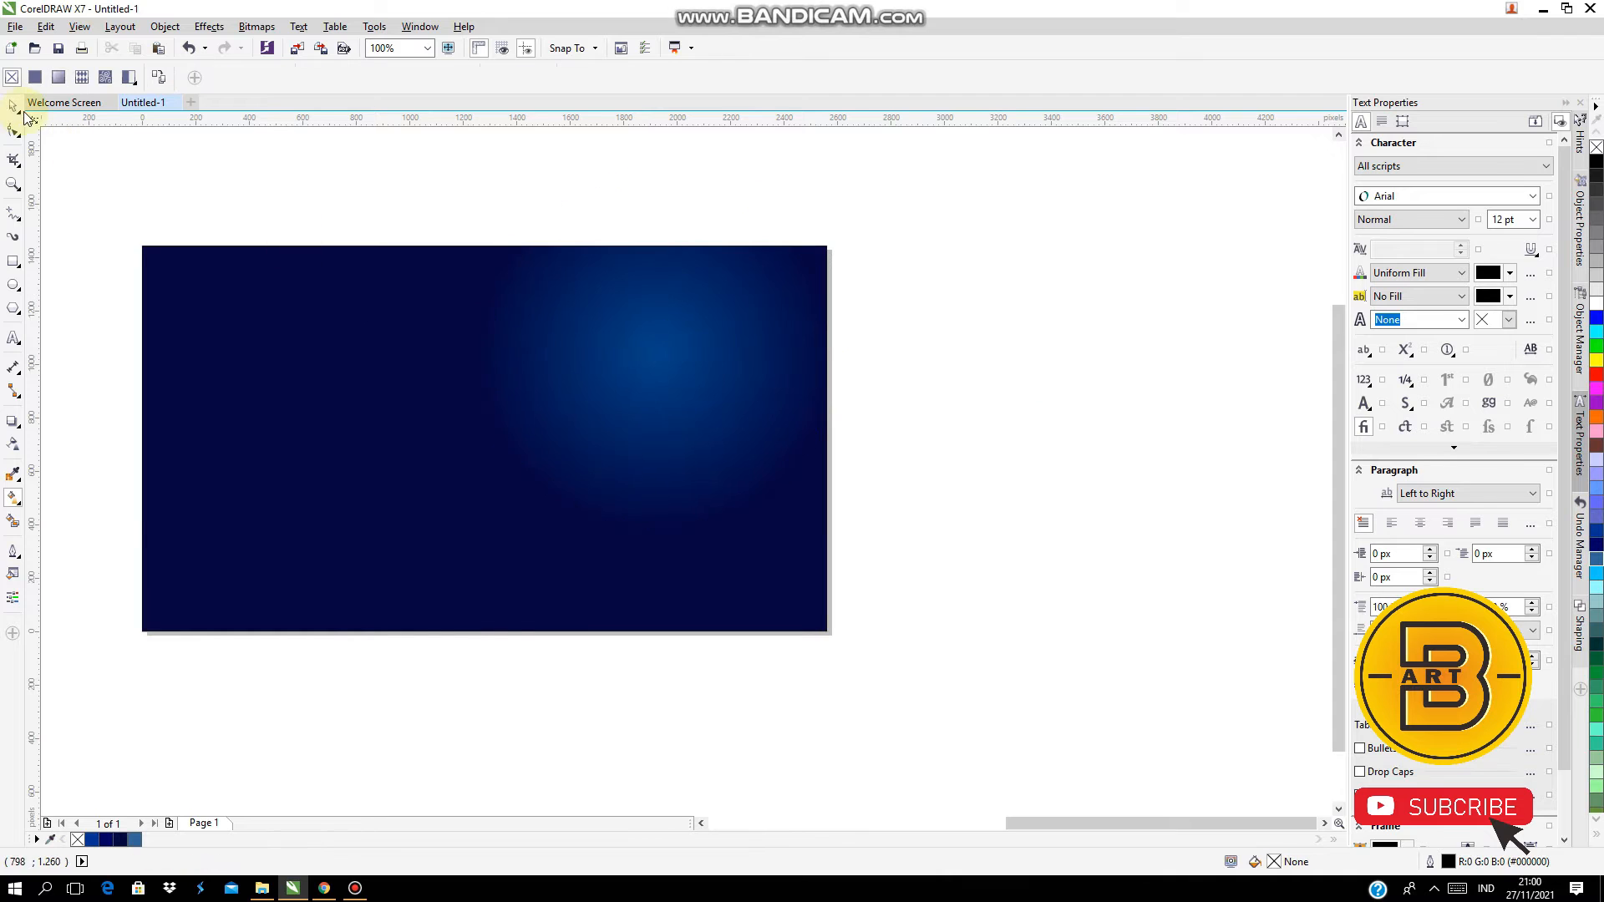
scroll(892, 458, "down", 2)
key("space")
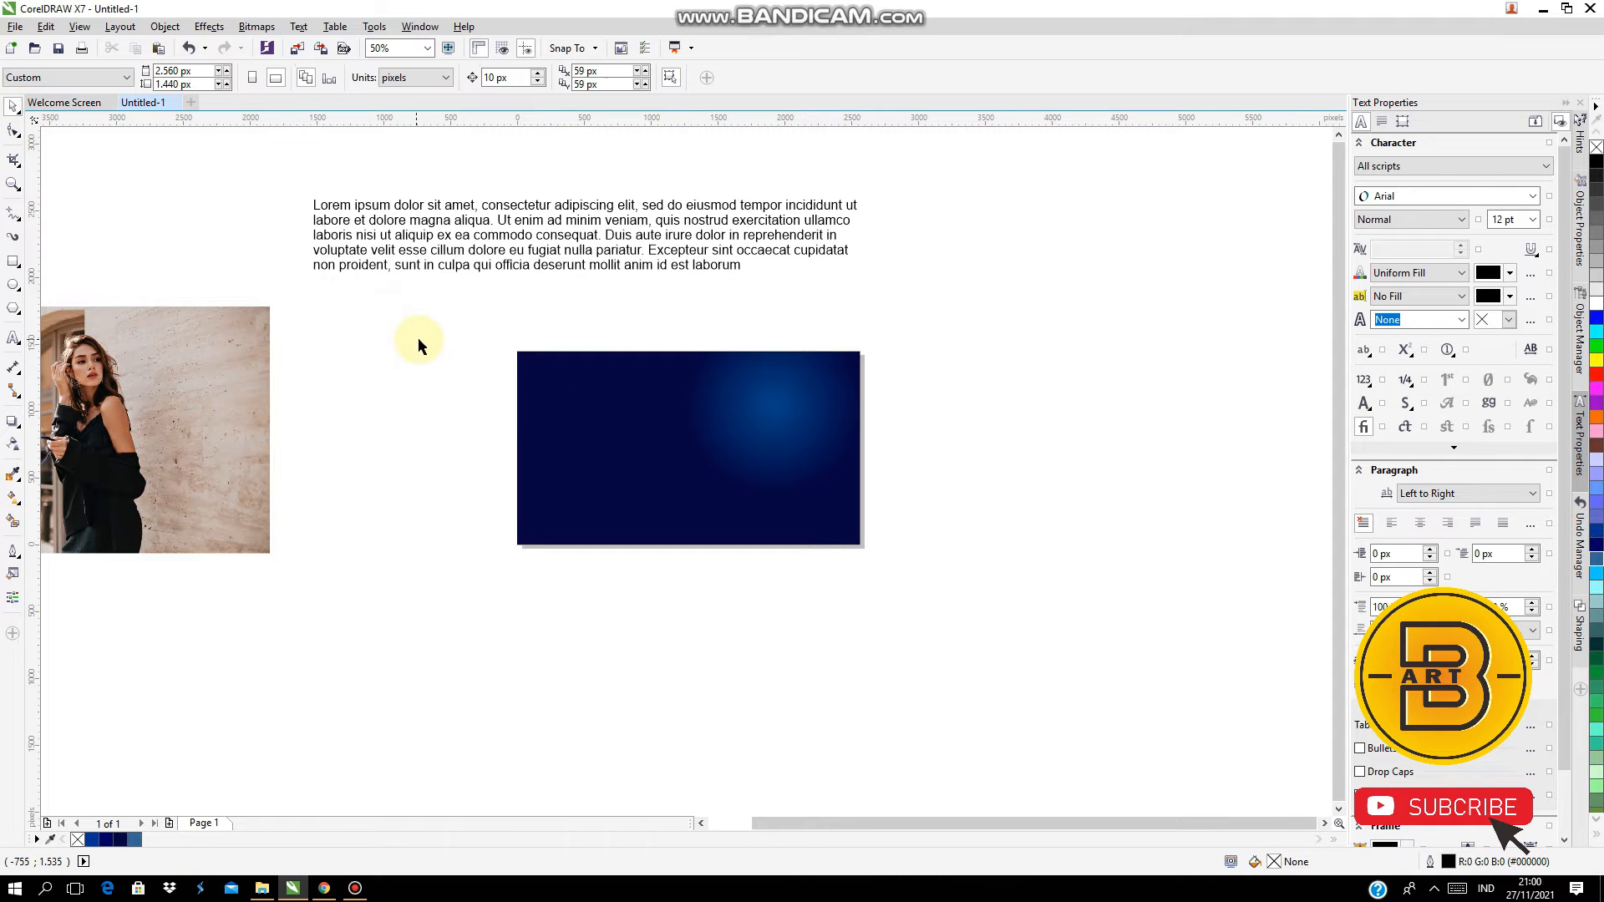
scroll(595, 368, "up", 2)
scroll(593, 361, "down", 2)
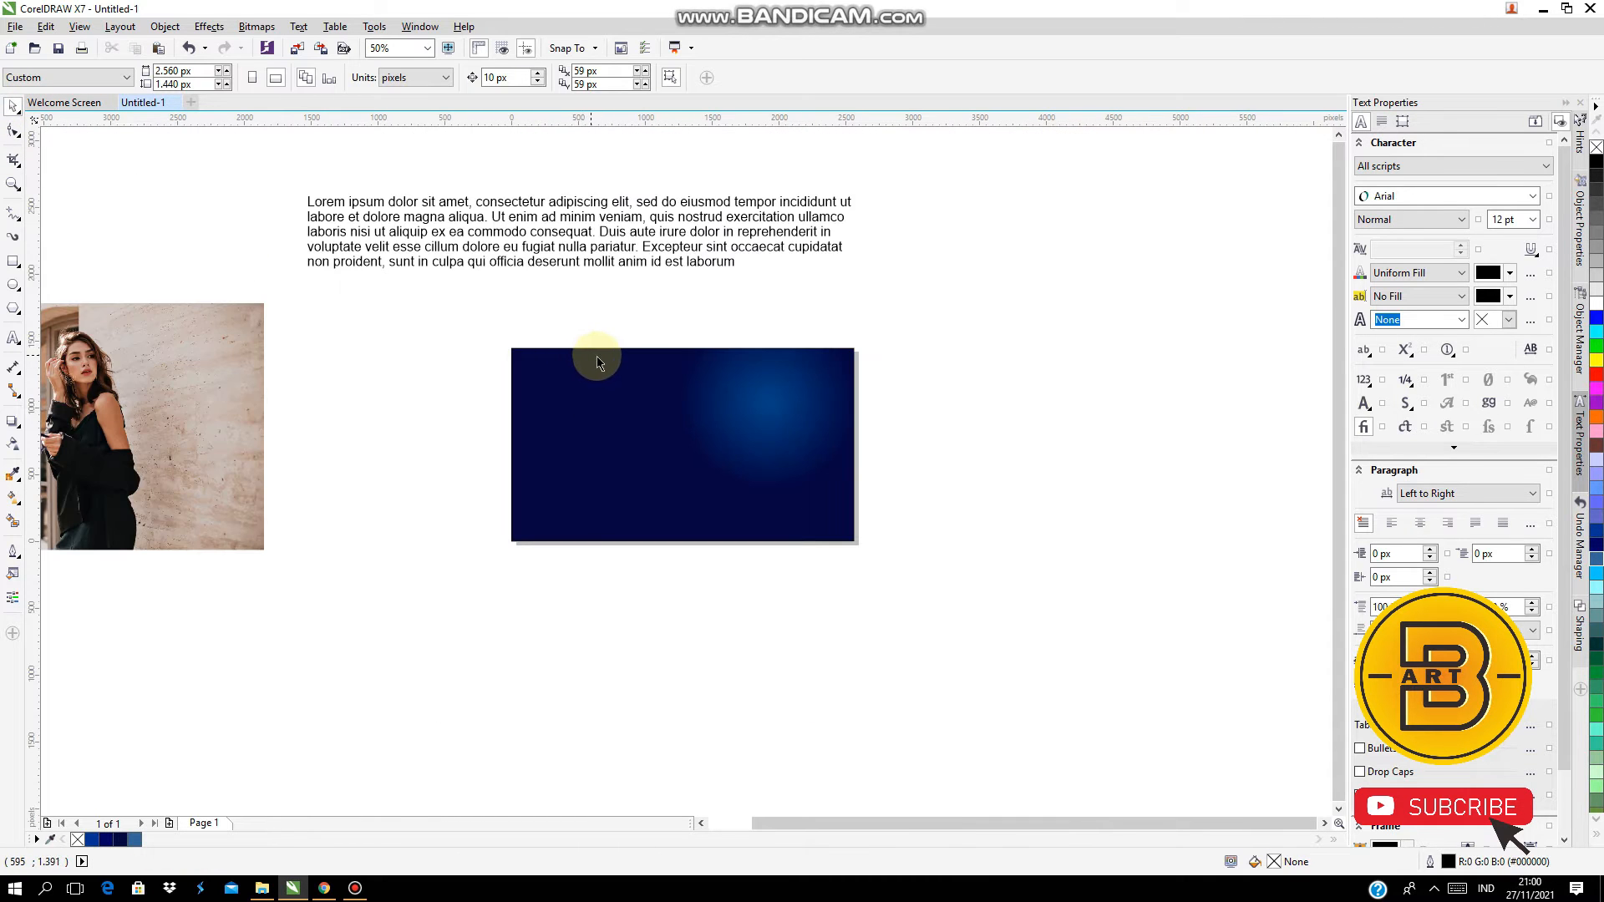
Draw a three-point rectangle tilted about 68° over the banner's left part and scale it up to 109.8%
left_click(20, 269)
left_click(71, 279)
left_click_drag(482, 334, 574, 455)
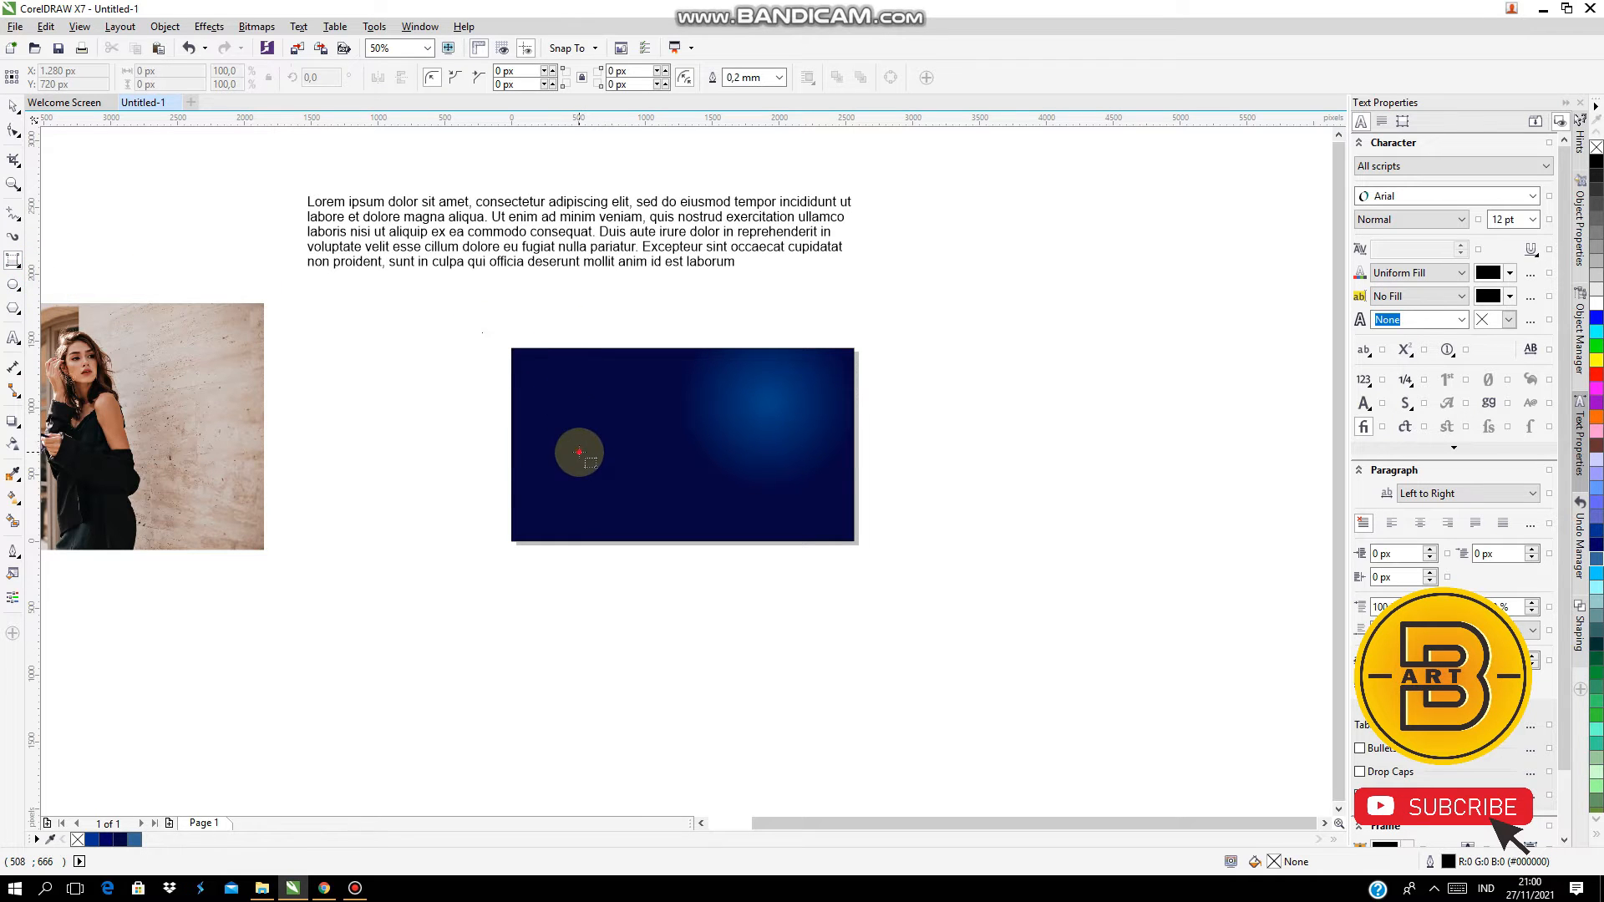
left_click(579, 452)
key("ctrl+z")
left_click_drag(597, 592, 707, 317)
left_click(505, 289)
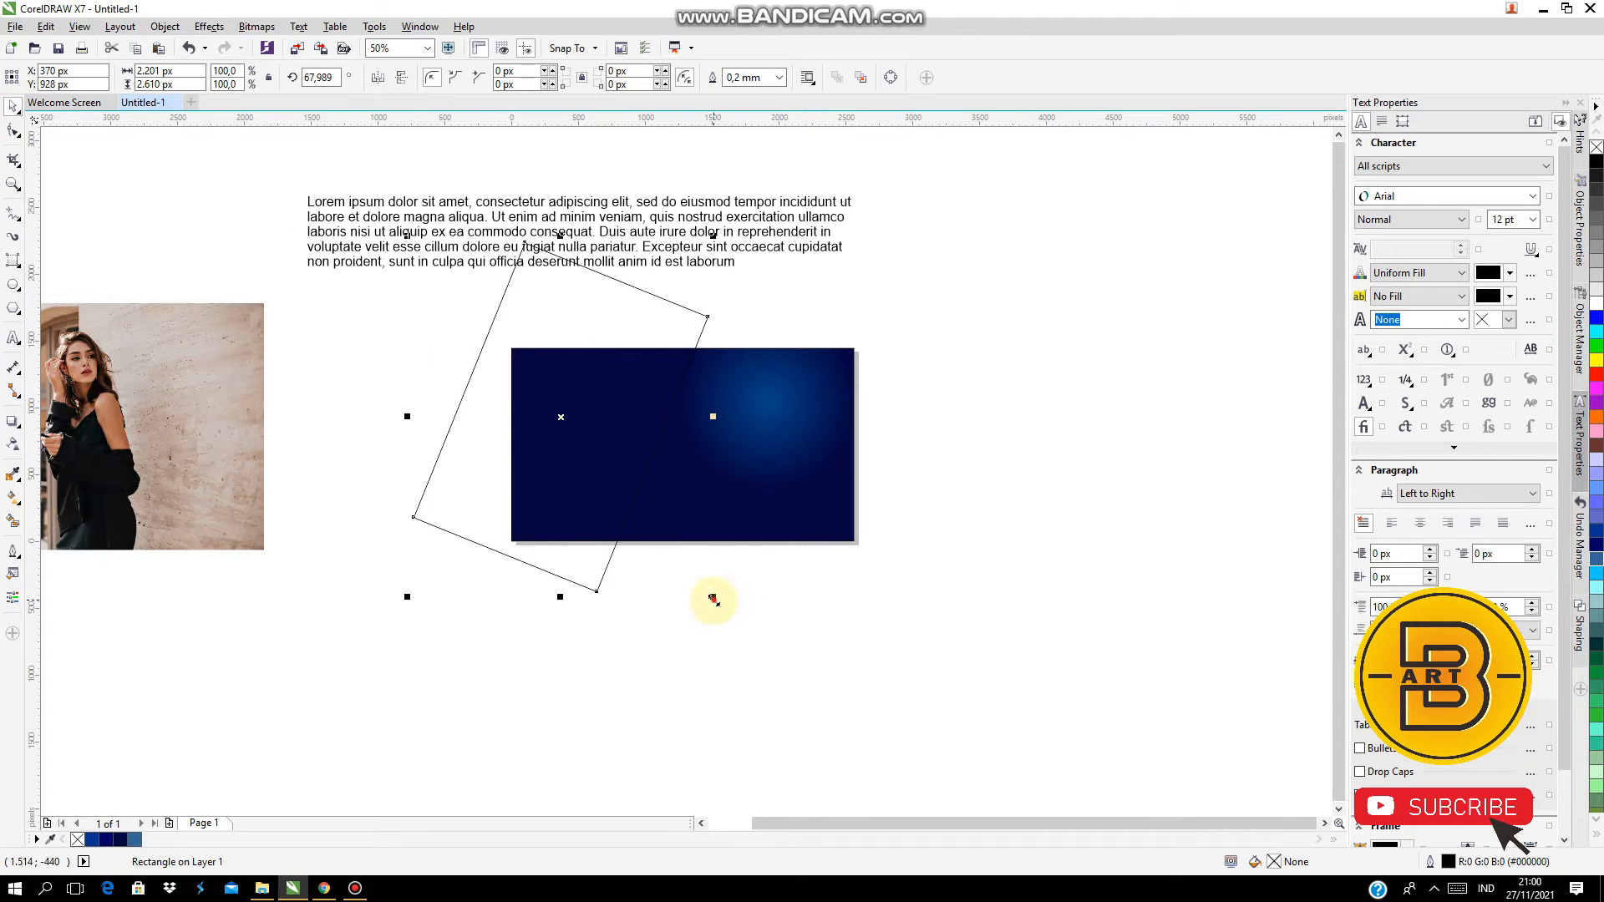
left_click_drag(713, 596, 742, 631)
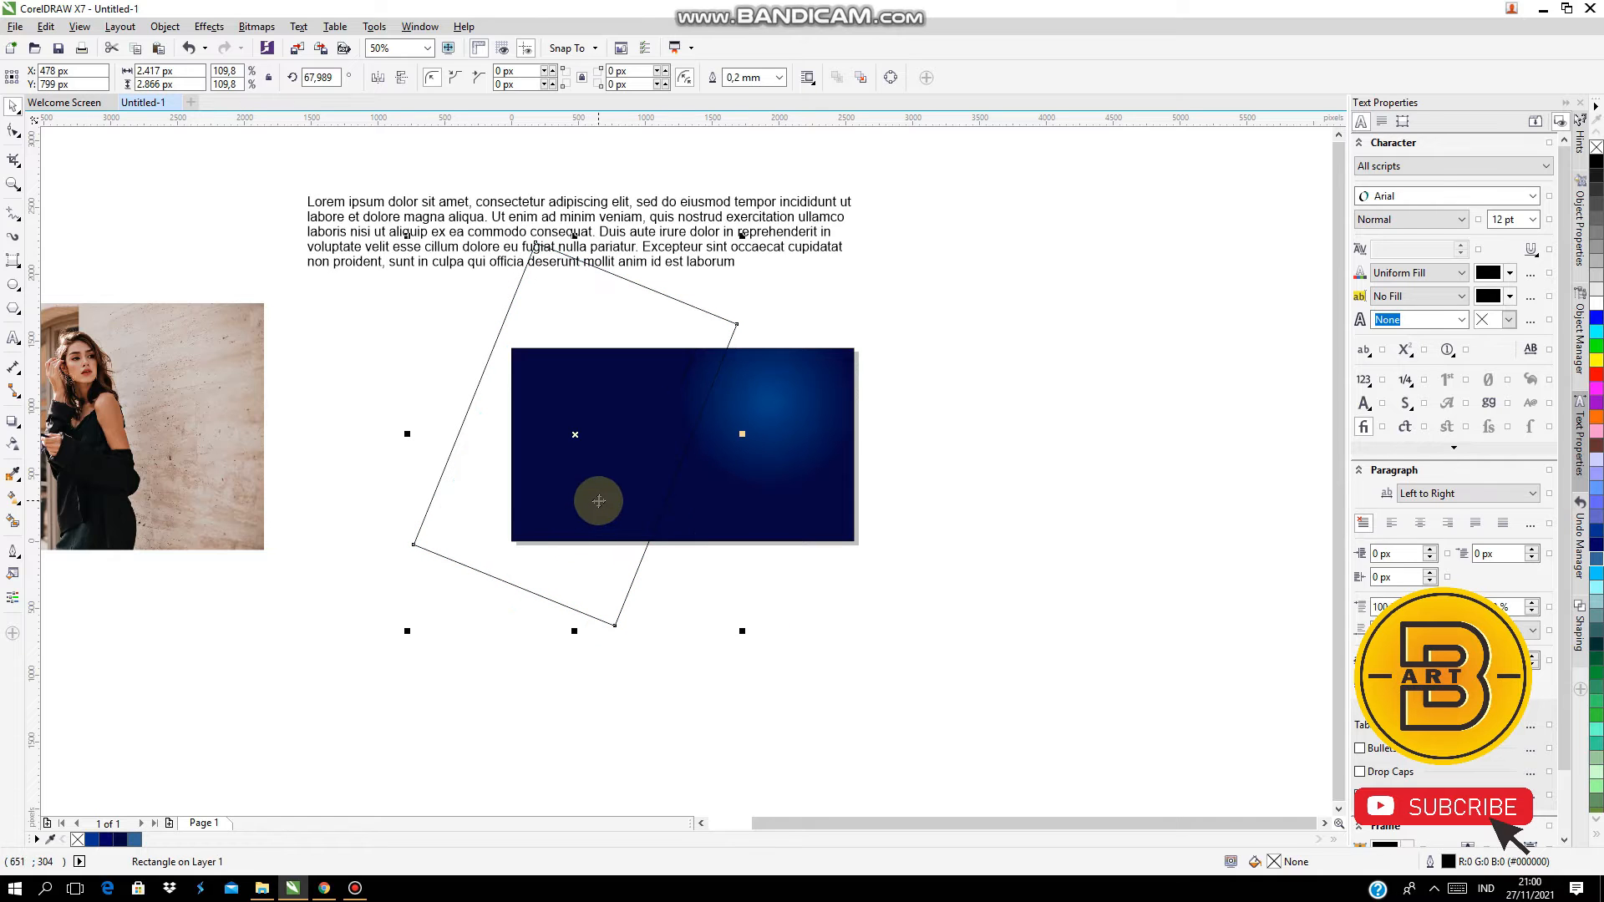
Fill the tilted rectangle with Desert Blue #336699 and remove its outline
left_click(135, 840)
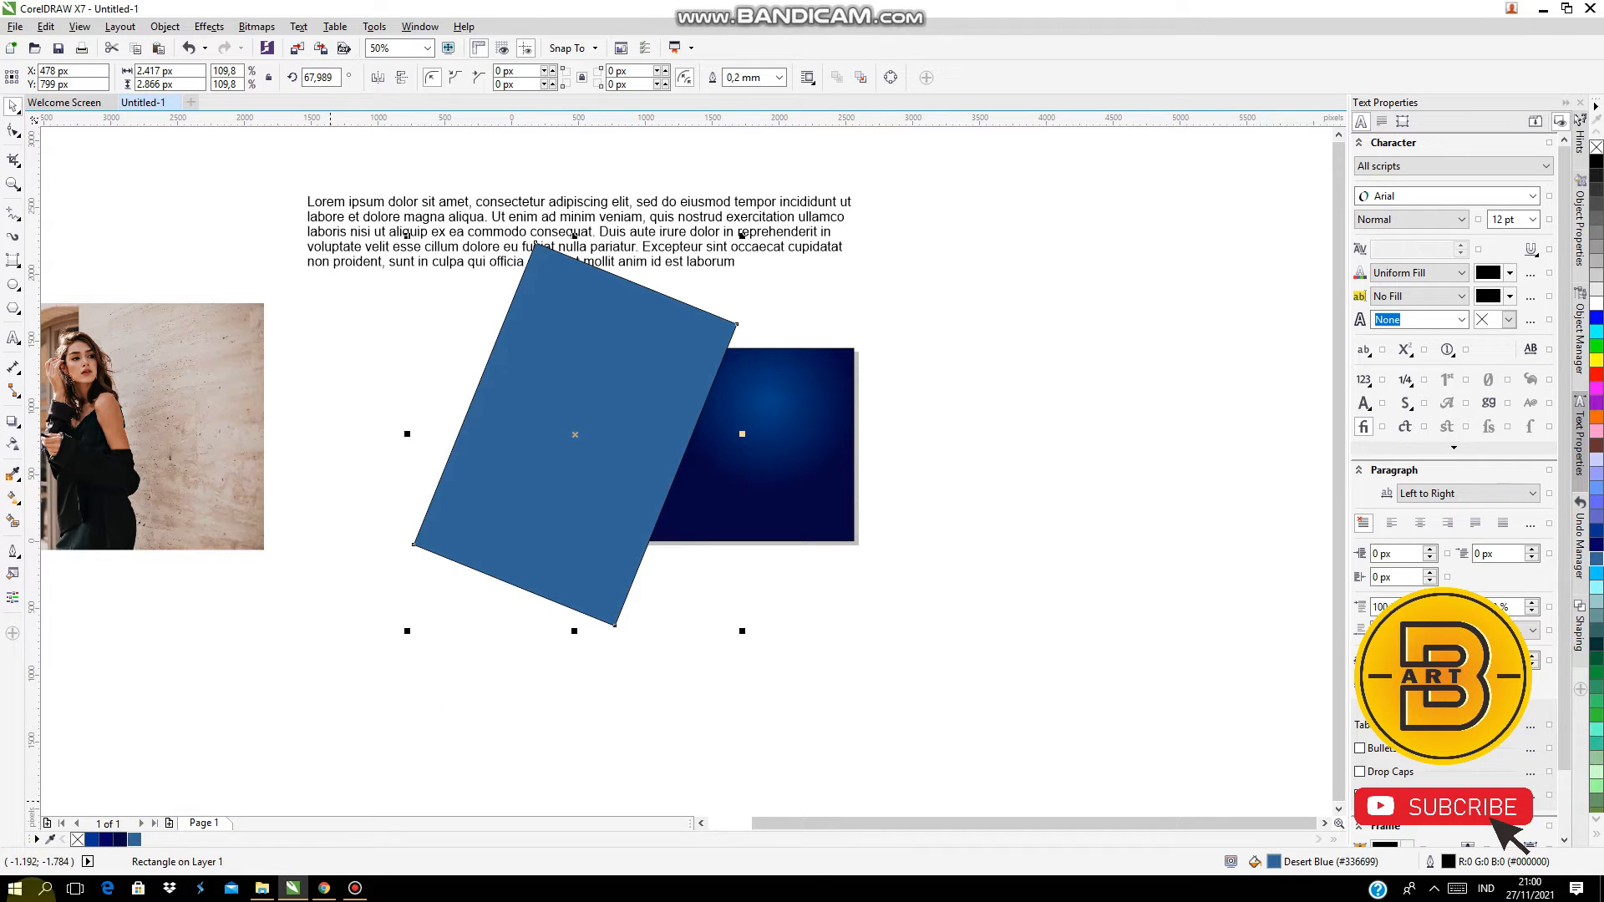
right_click(73, 840)
PowerClip the tilted blue rectangle inside the navy background rectangle
right_click(544, 558)
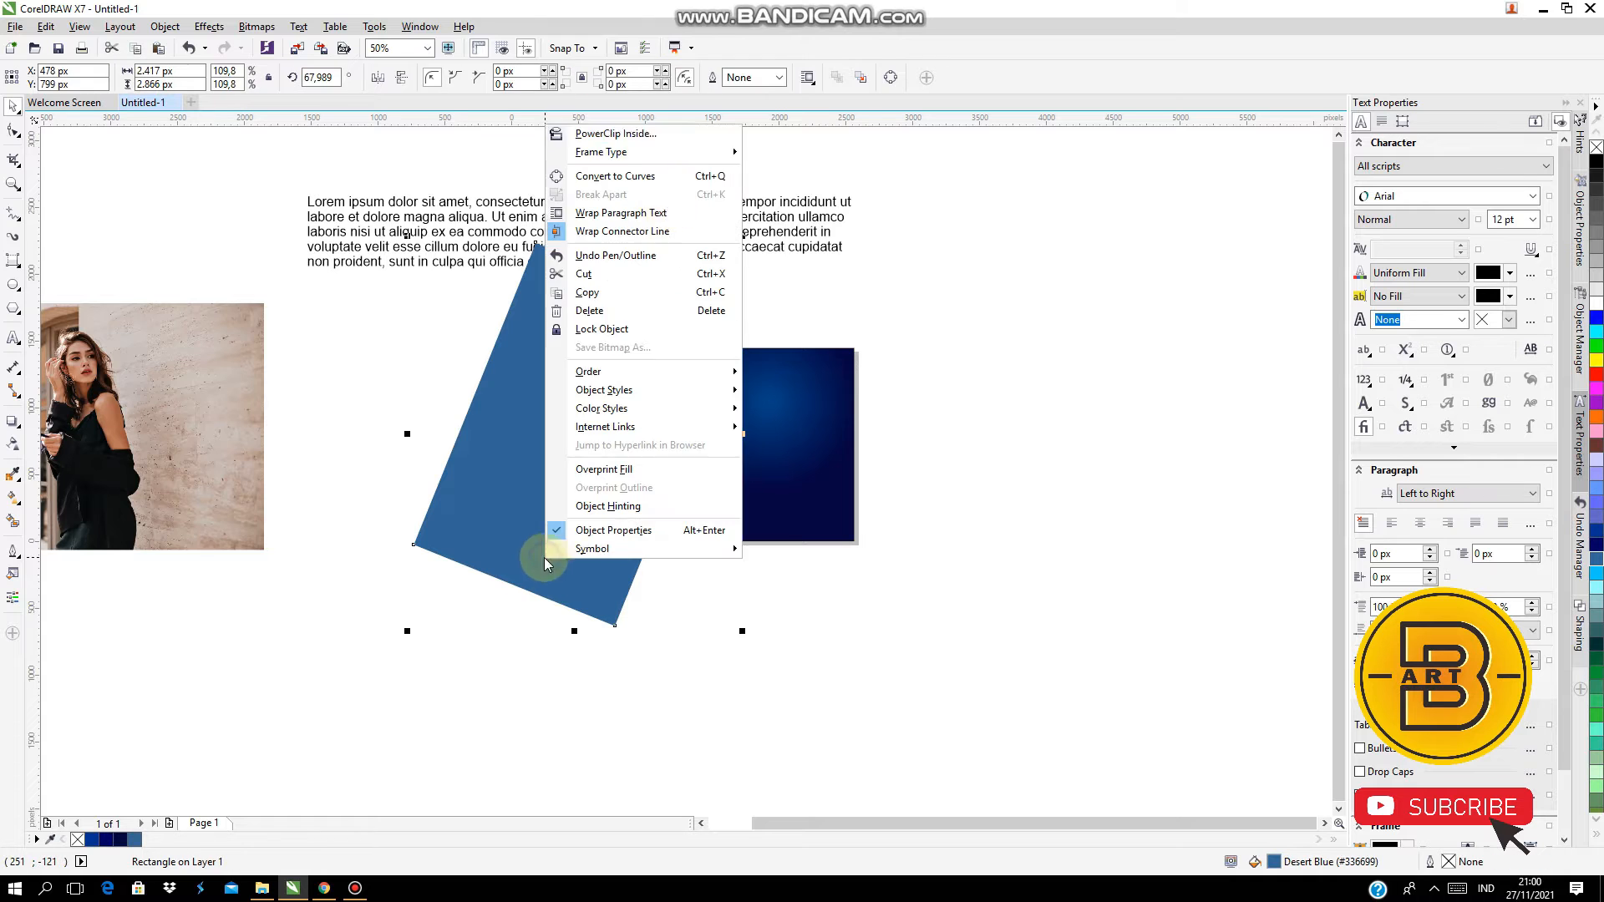
left_click(644, 133)
left_click(767, 493)
left_click(790, 617)
Try to PowerClip the woman's photo inside the banner, and undo both PowerClip placements
left_click(100, 436)
right_click(179, 423)
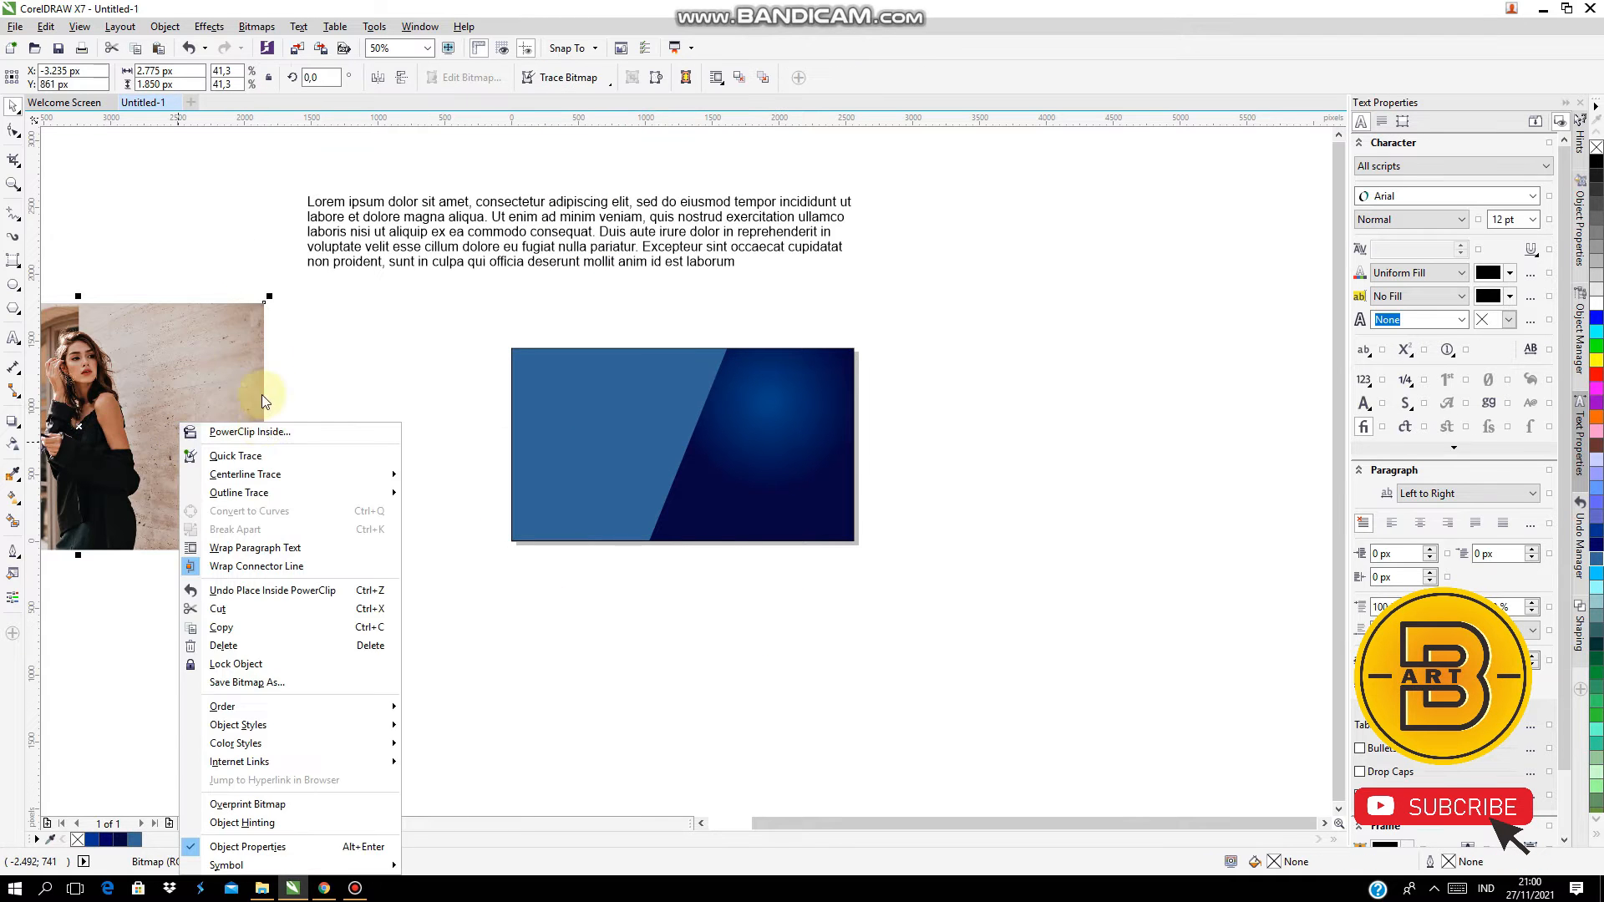
left_click(261, 432)
left_click(616, 454)
key("ctrl+z")
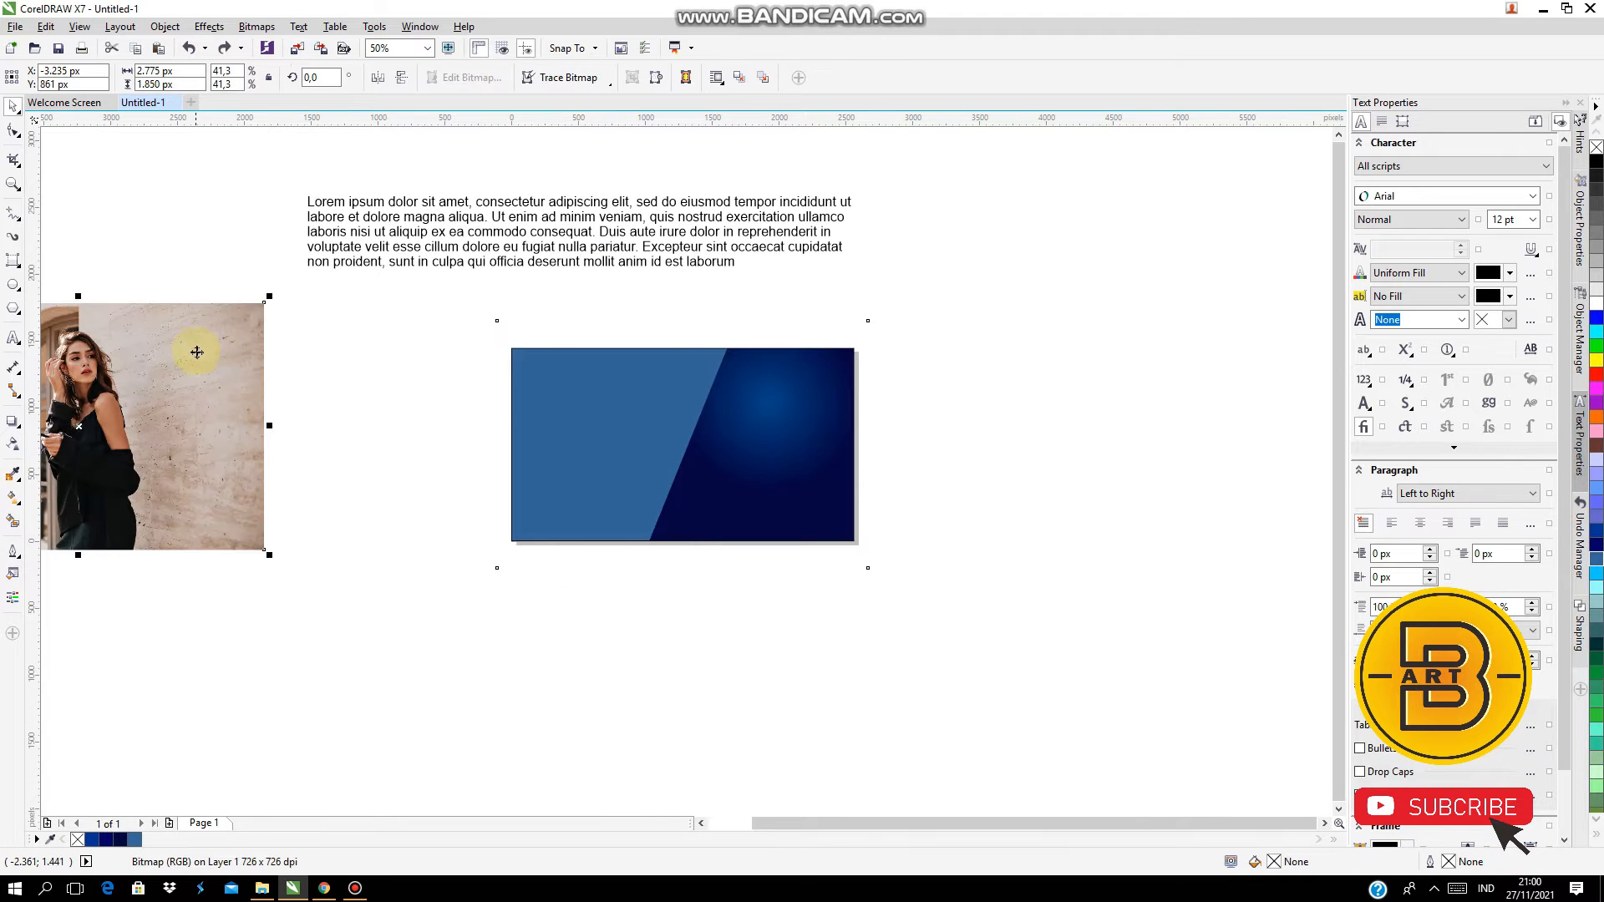
left_click(416, 460)
key("ctrl+z")
Convert the tilted blue rectangle to a bitmap
left_click(616, 759)
left_click(602, 427)
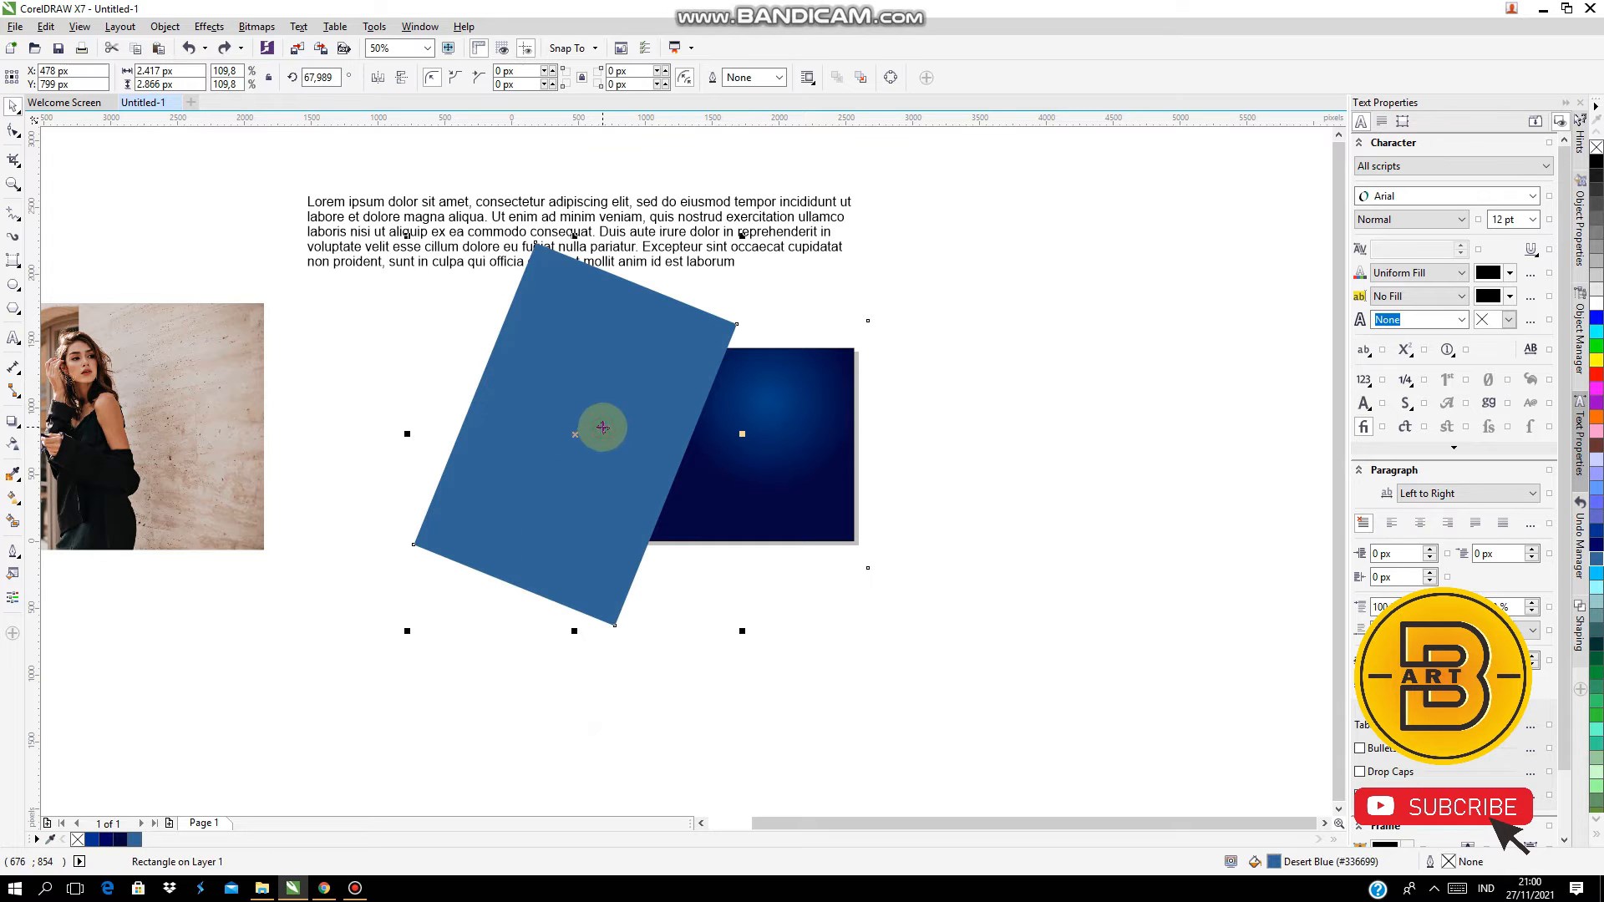
right_click(584, 420)
left_click(378, 297)
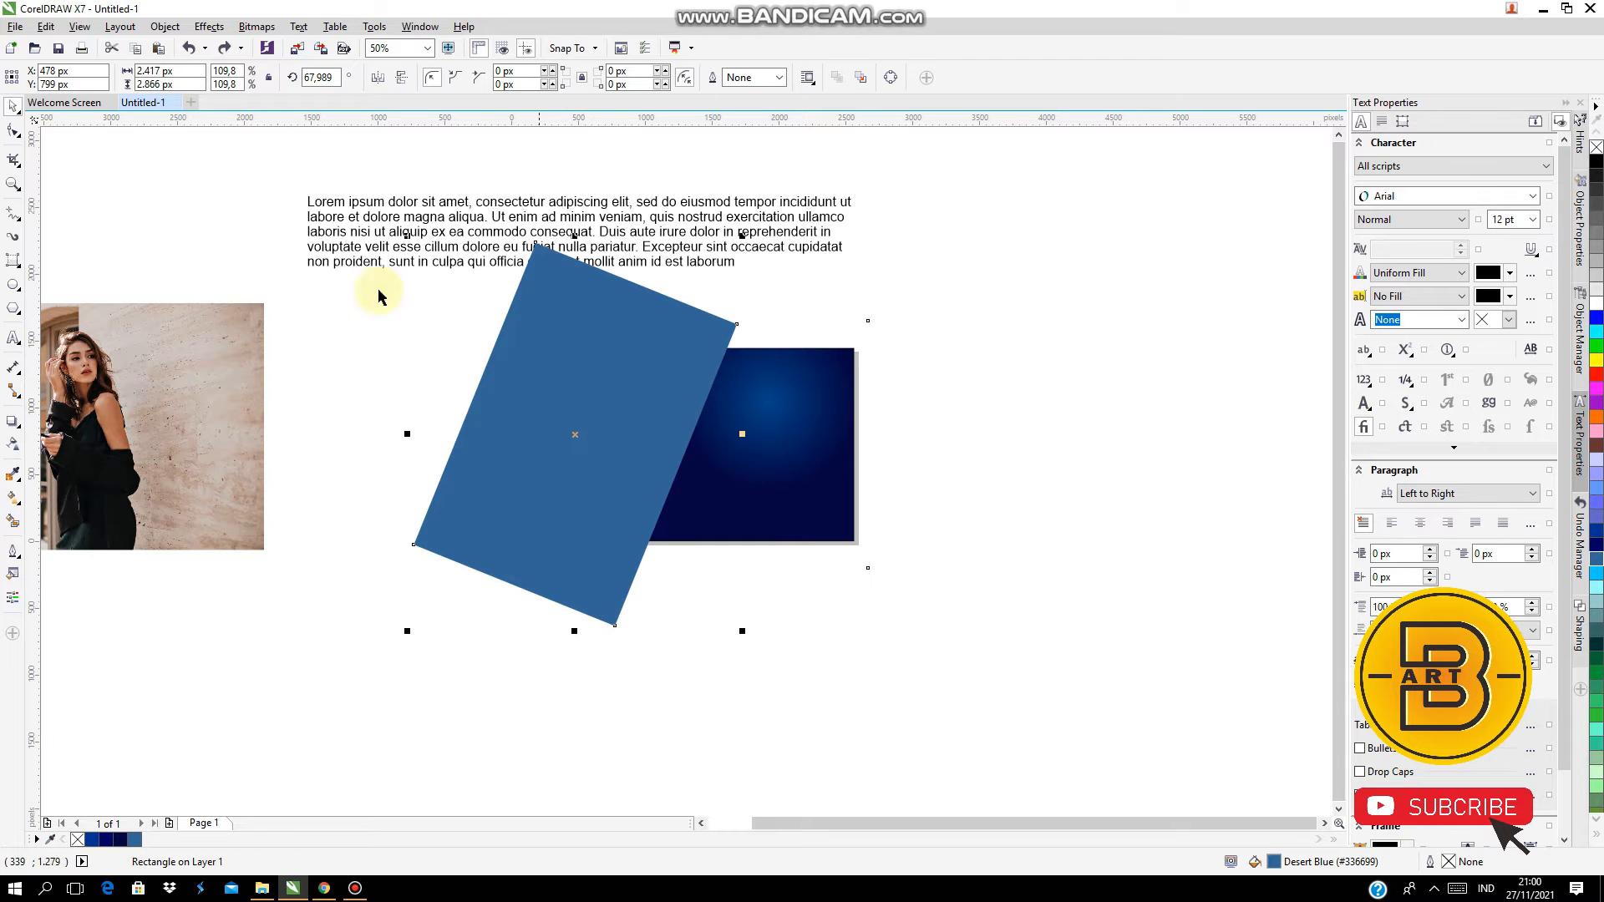
left_click(254, 26)
left_click(288, 44)
left_click(746, 529)
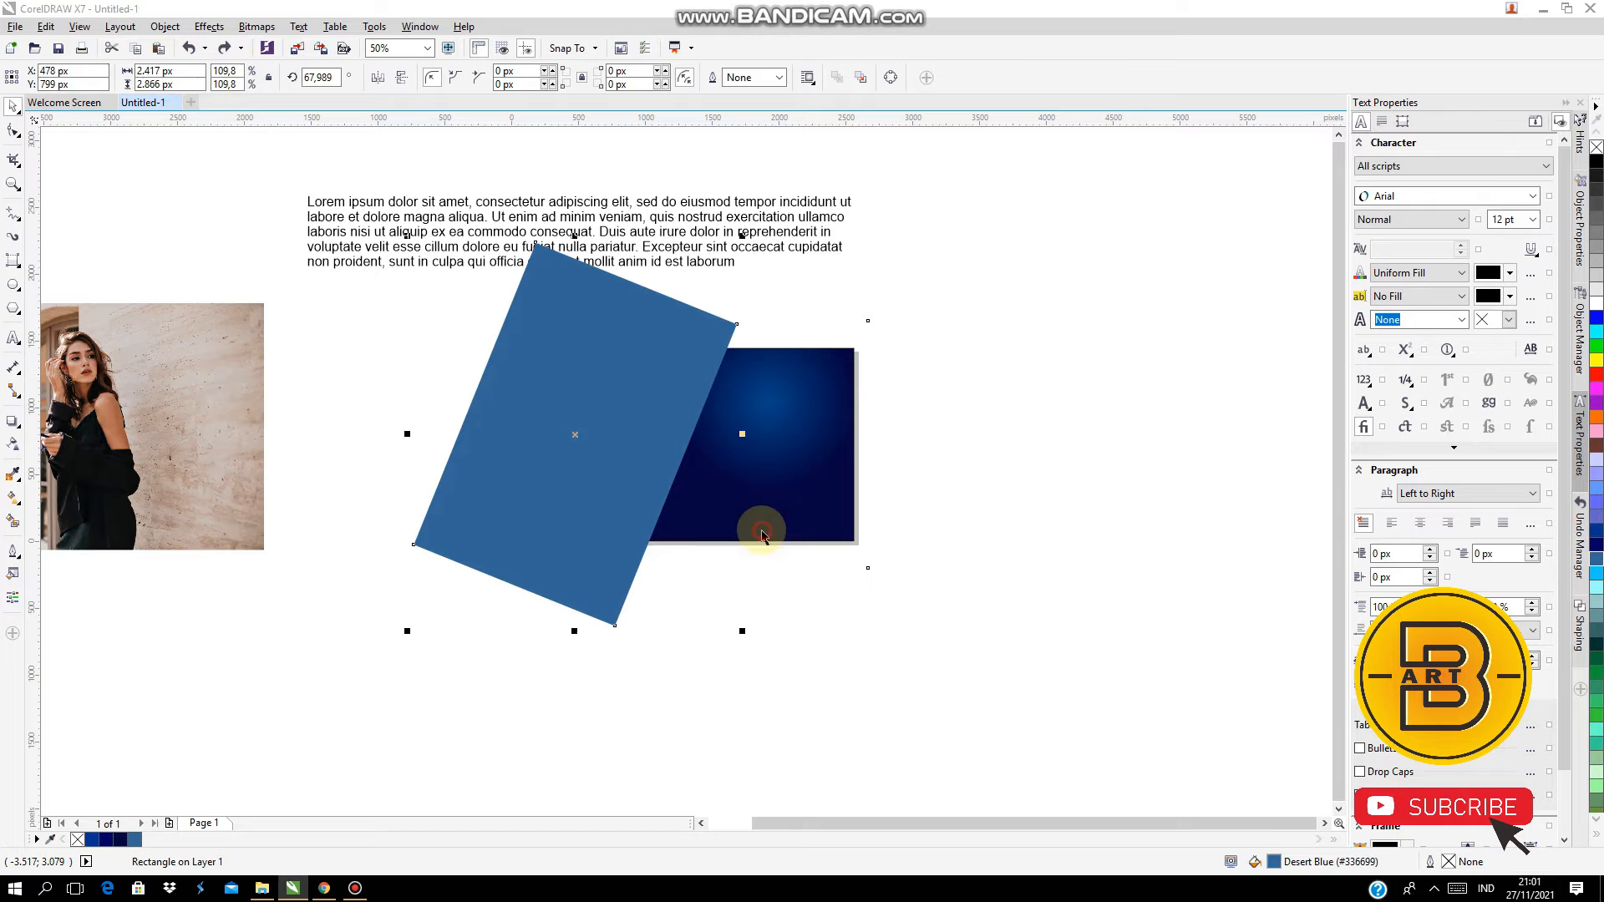
Crop the blue bitmap with the Shape tool so its edges align with the banner's upper, lower and left edges
left_click(13, 134)
left_click_drag(737, 240, 746, 348)
left_click_drag(735, 625, 733, 542)
left_click_drag(341, 286, 432, 666)
left_click_drag(414, 540, 512, 542)
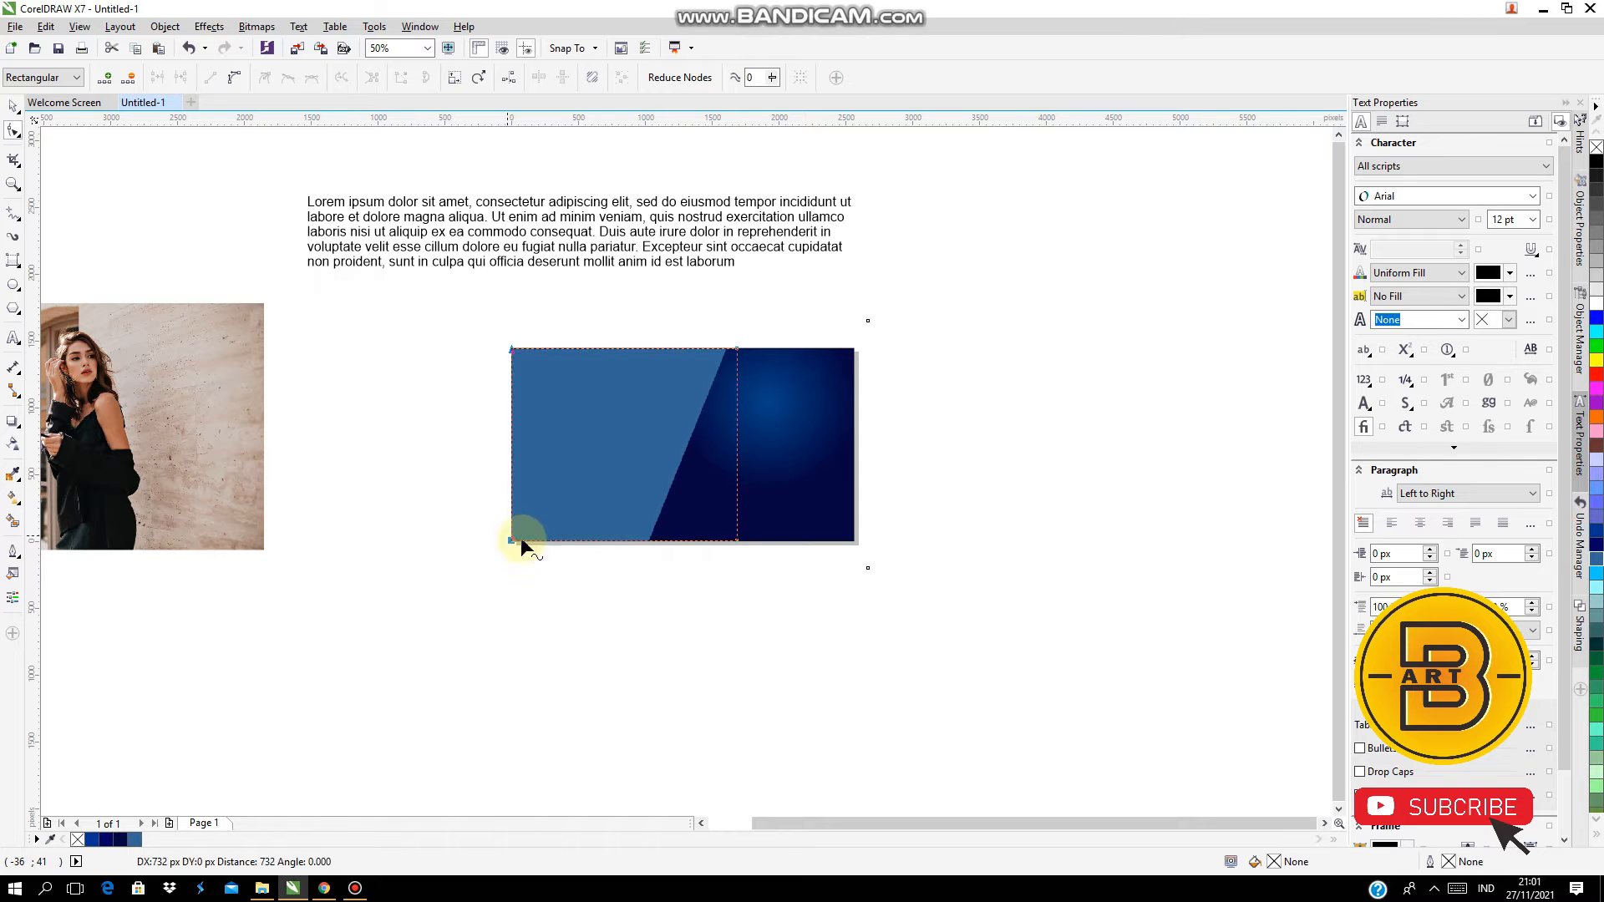
Try to PowerClip the woman's photo inside the cropped blue bitmap
key("space")
left_click(174, 414)
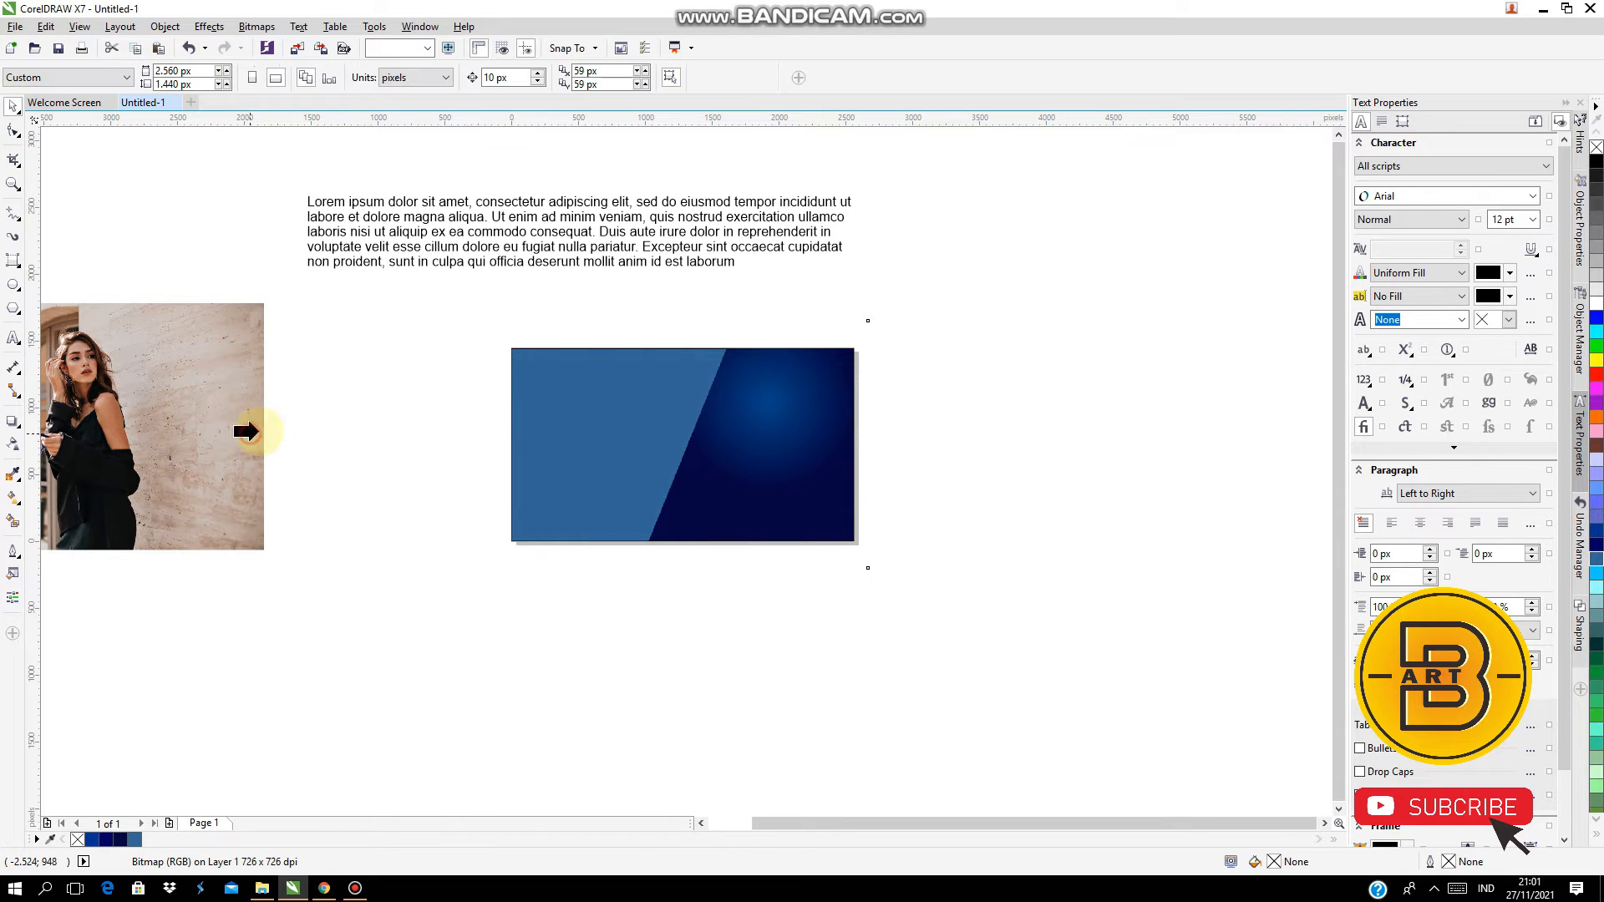
left_click(571, 424)
left_click(765, 473)
left_click(564, 429)
left_click(773, 473)
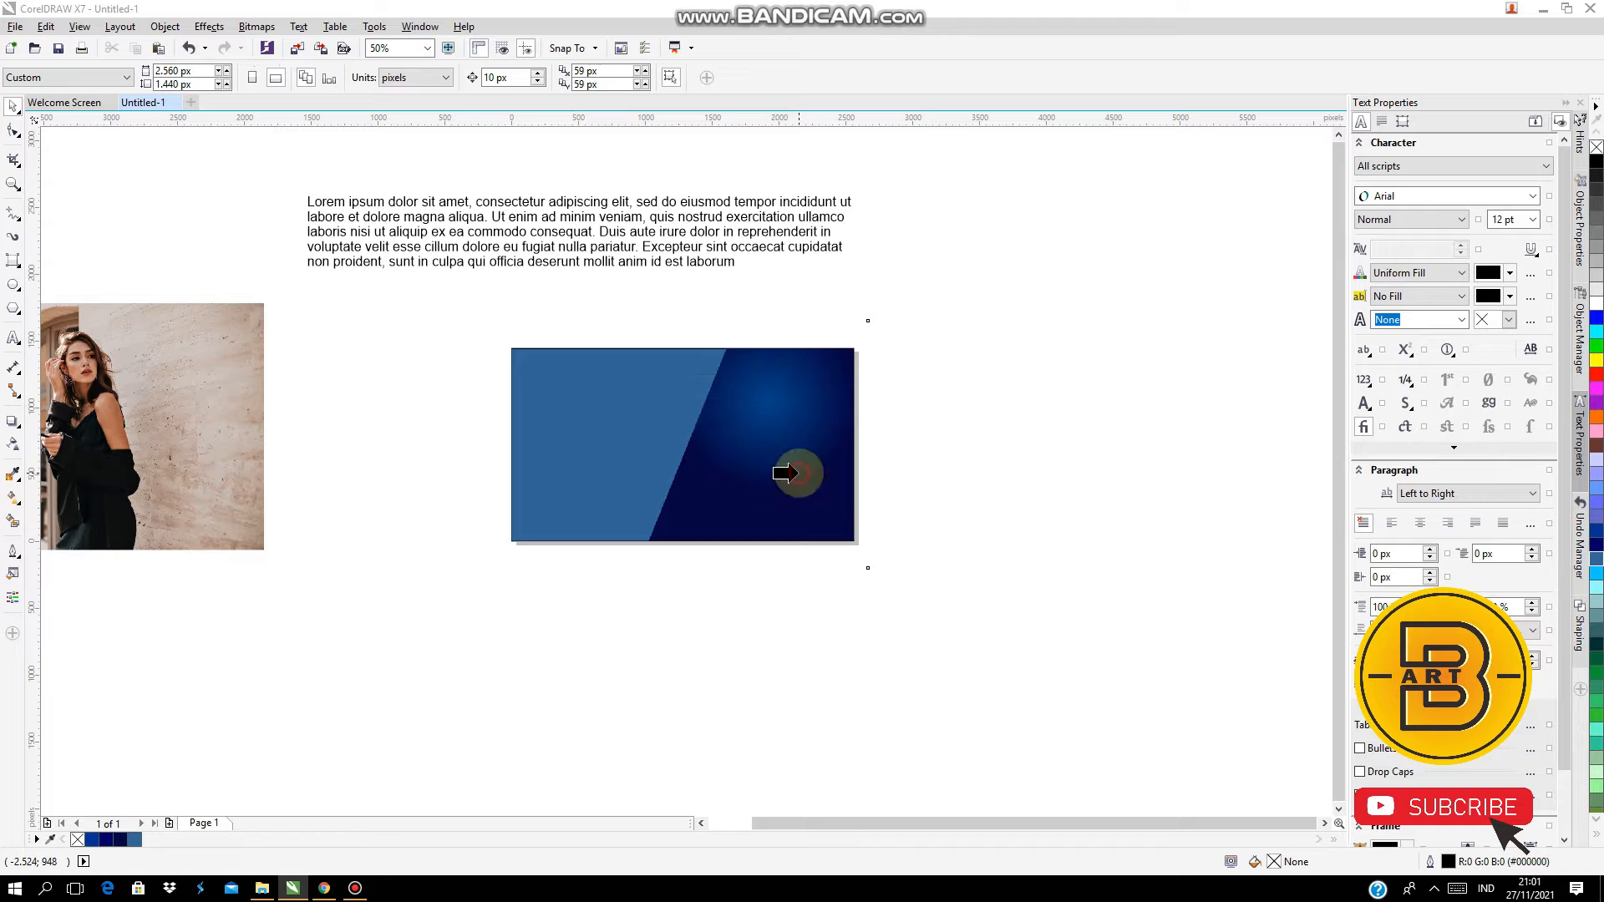
left_click(366, 361)
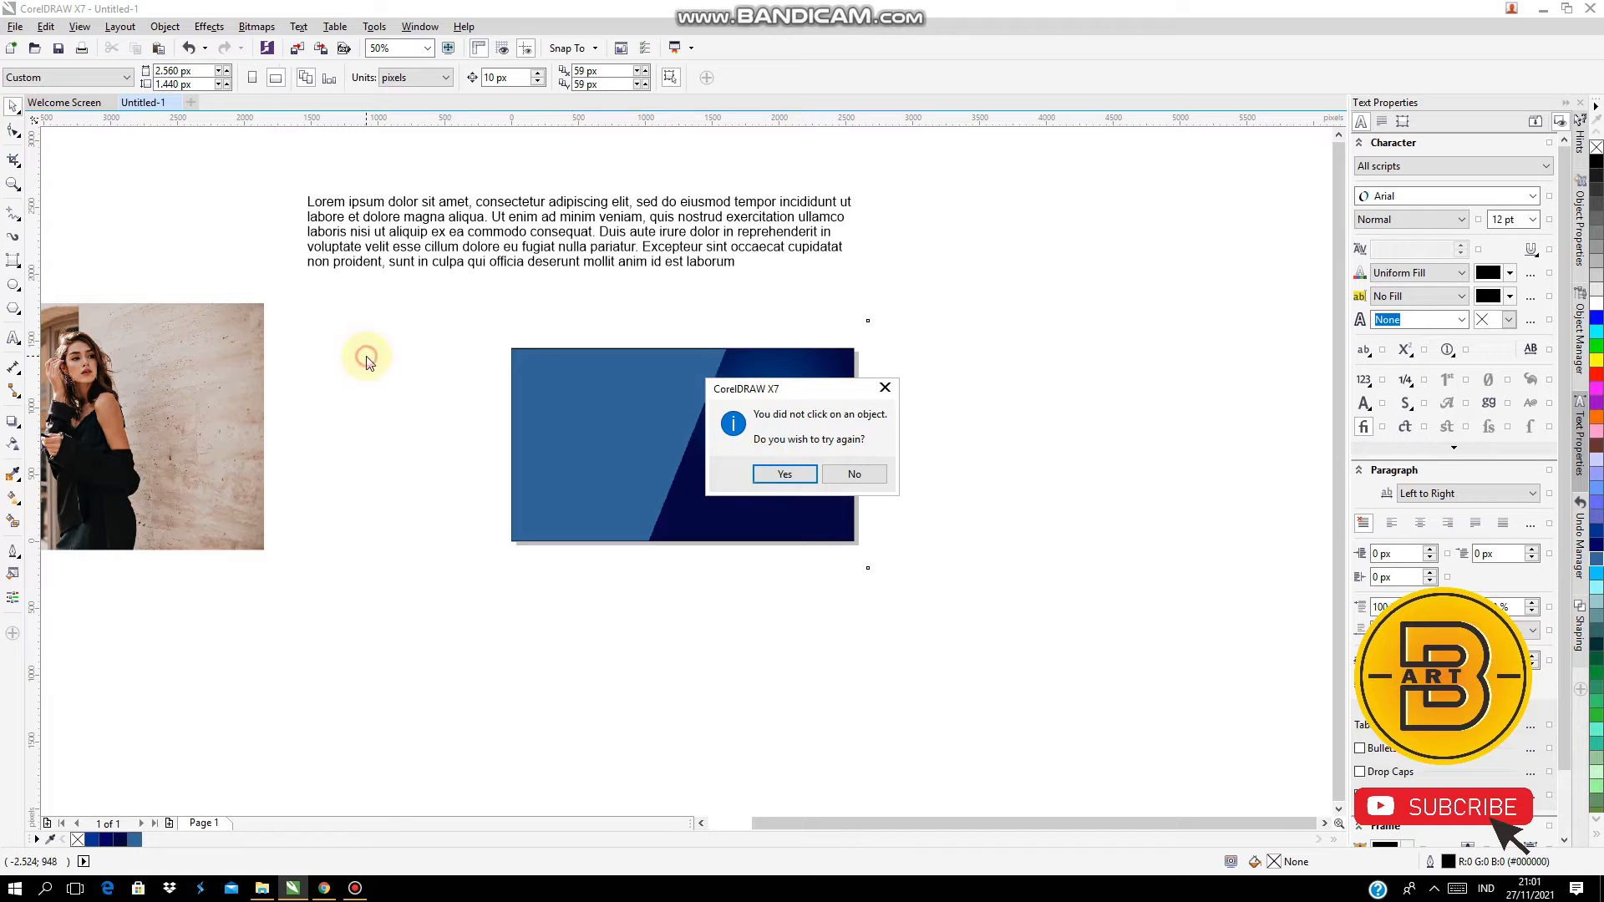
left_click(853, 473)
Trace the cropped blue bitmap into a vector shape using the Line Art outline trace
left_click(574, 373)
left_click(565, 77)
mouse_move(585, 135)
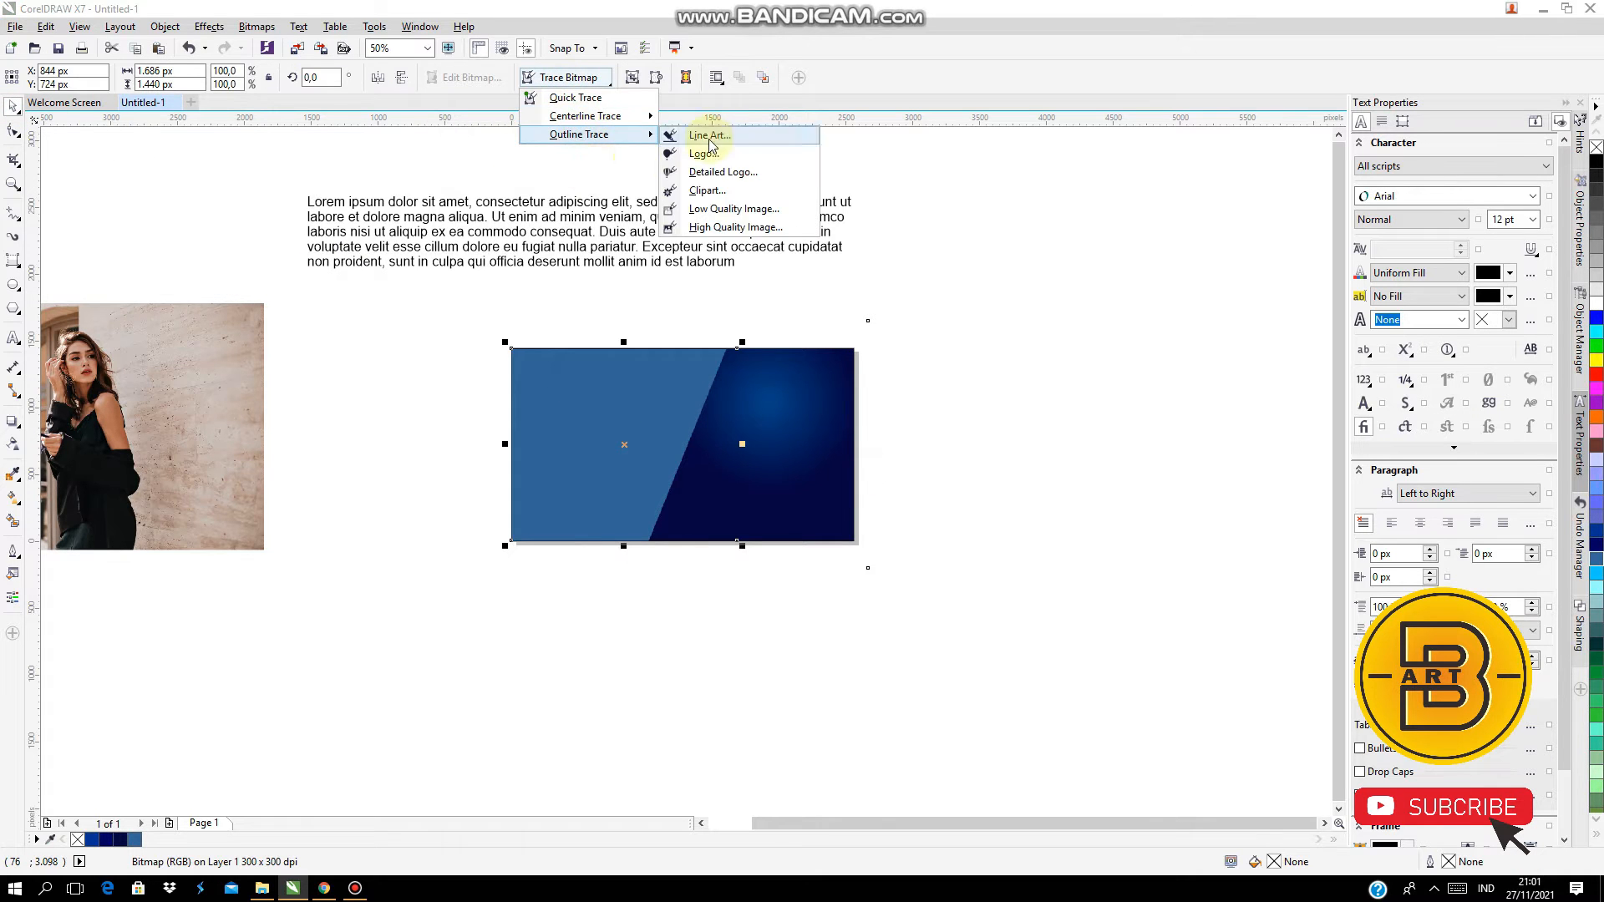
left_click(710, 137)
left_click(359, 347)
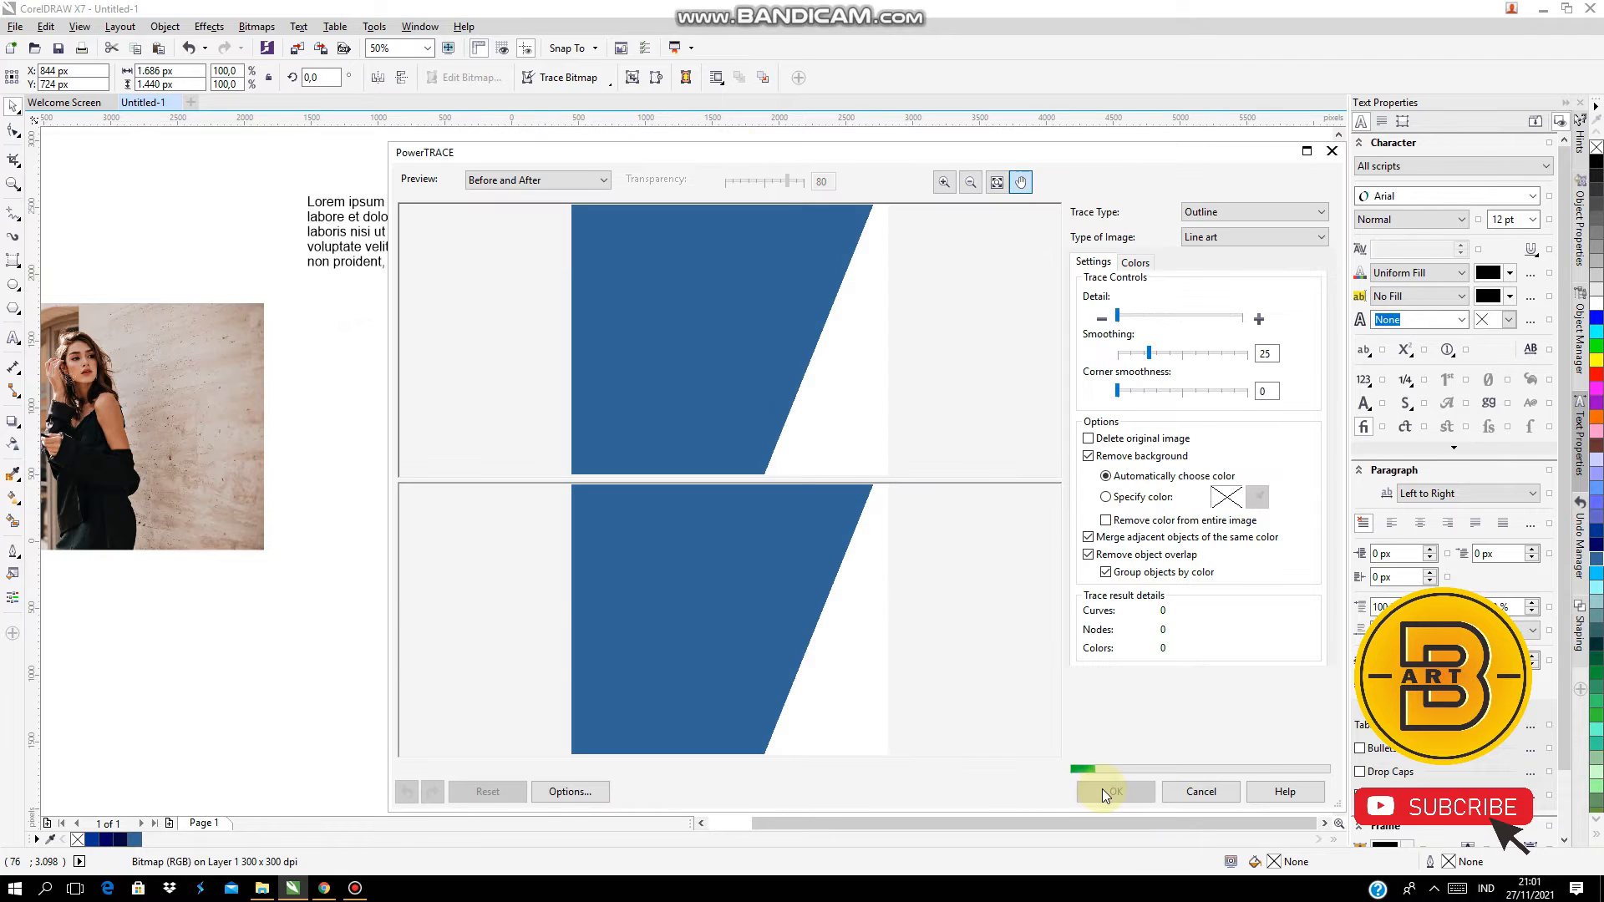
left_click(1107, 793)
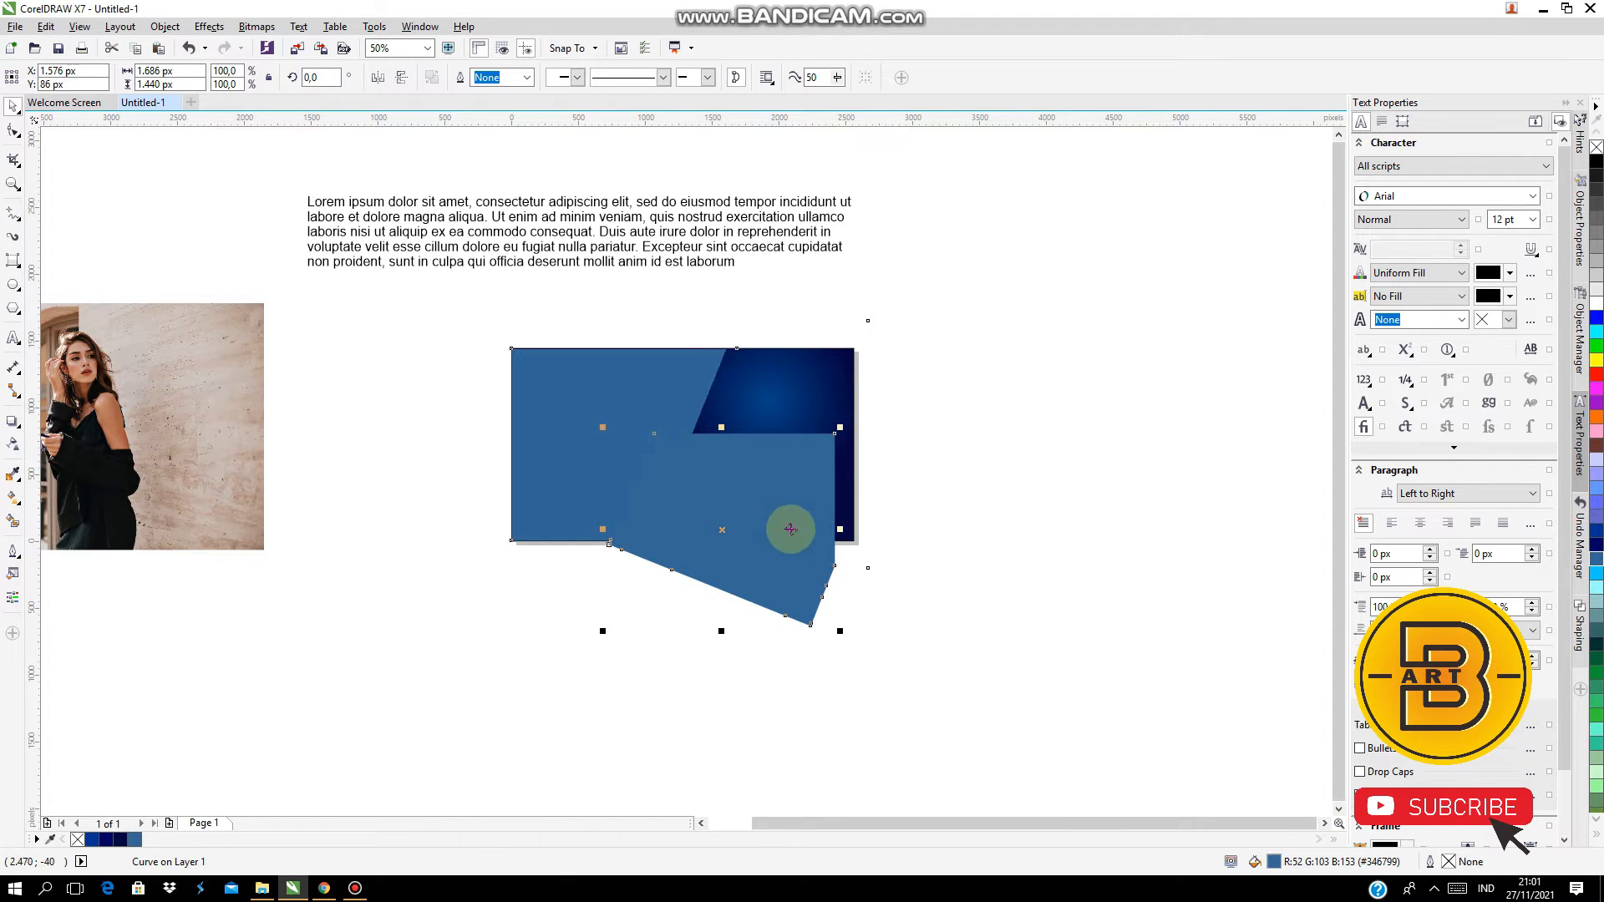
Move the traced shape off the banner, and undo back to the tilted blue rectangle before its bitmap conversion
left_click_drag(790, 530, 923, 601)
key("Delete")
left_click(560, 422)
key("ctrl+z")
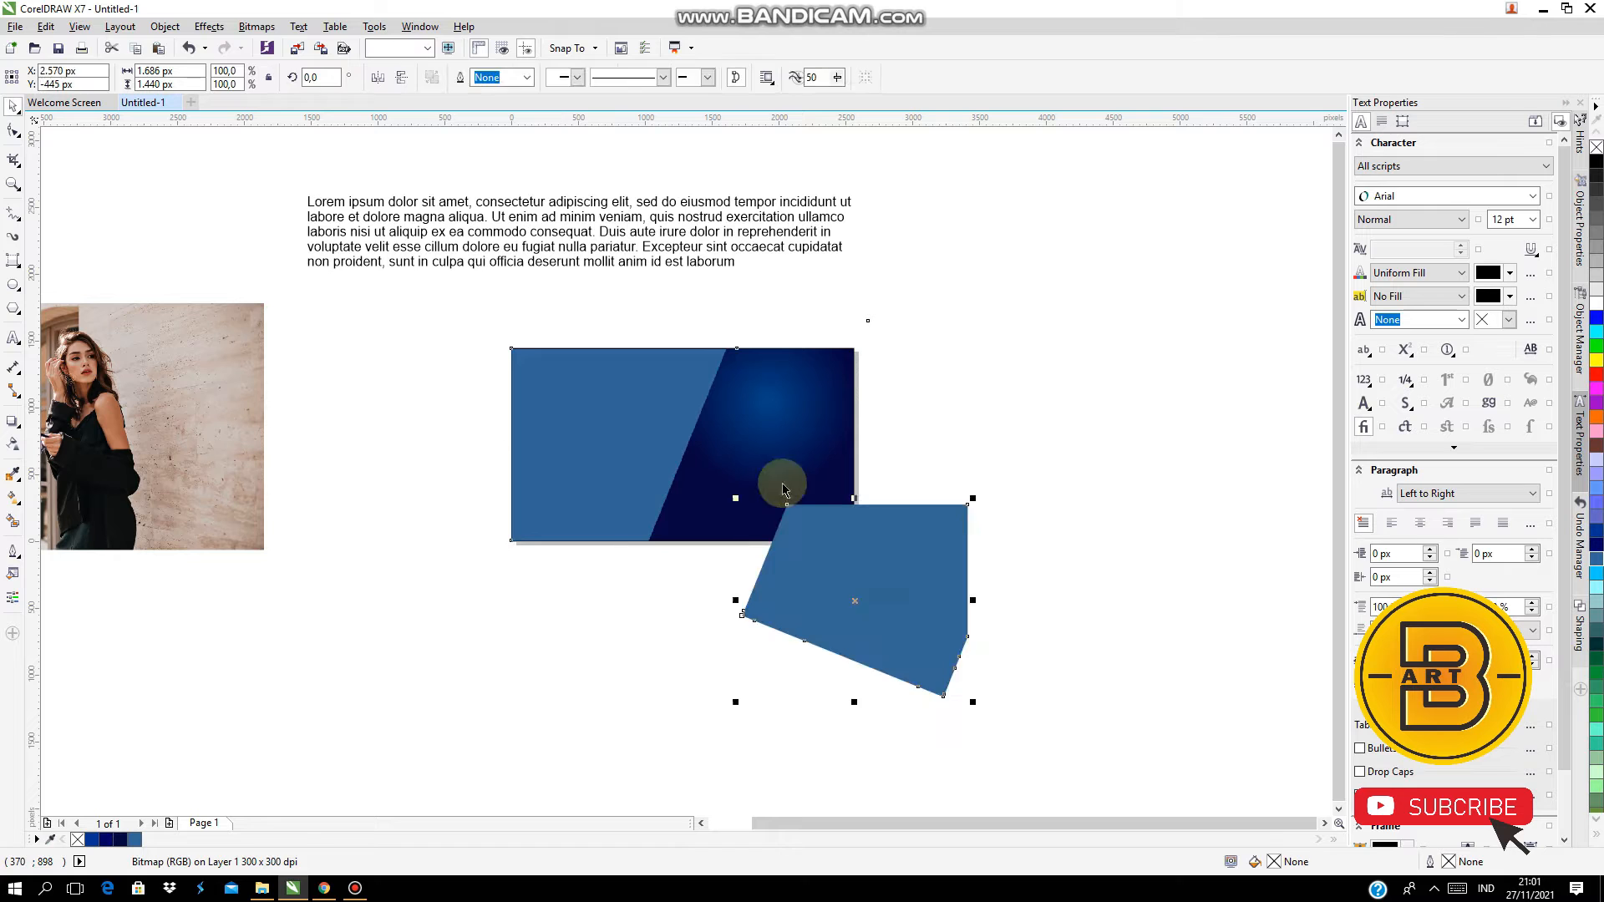
key("ctrl+z")
key("ctrl+z")
key("ctrl+z")
key("ctrl+z")
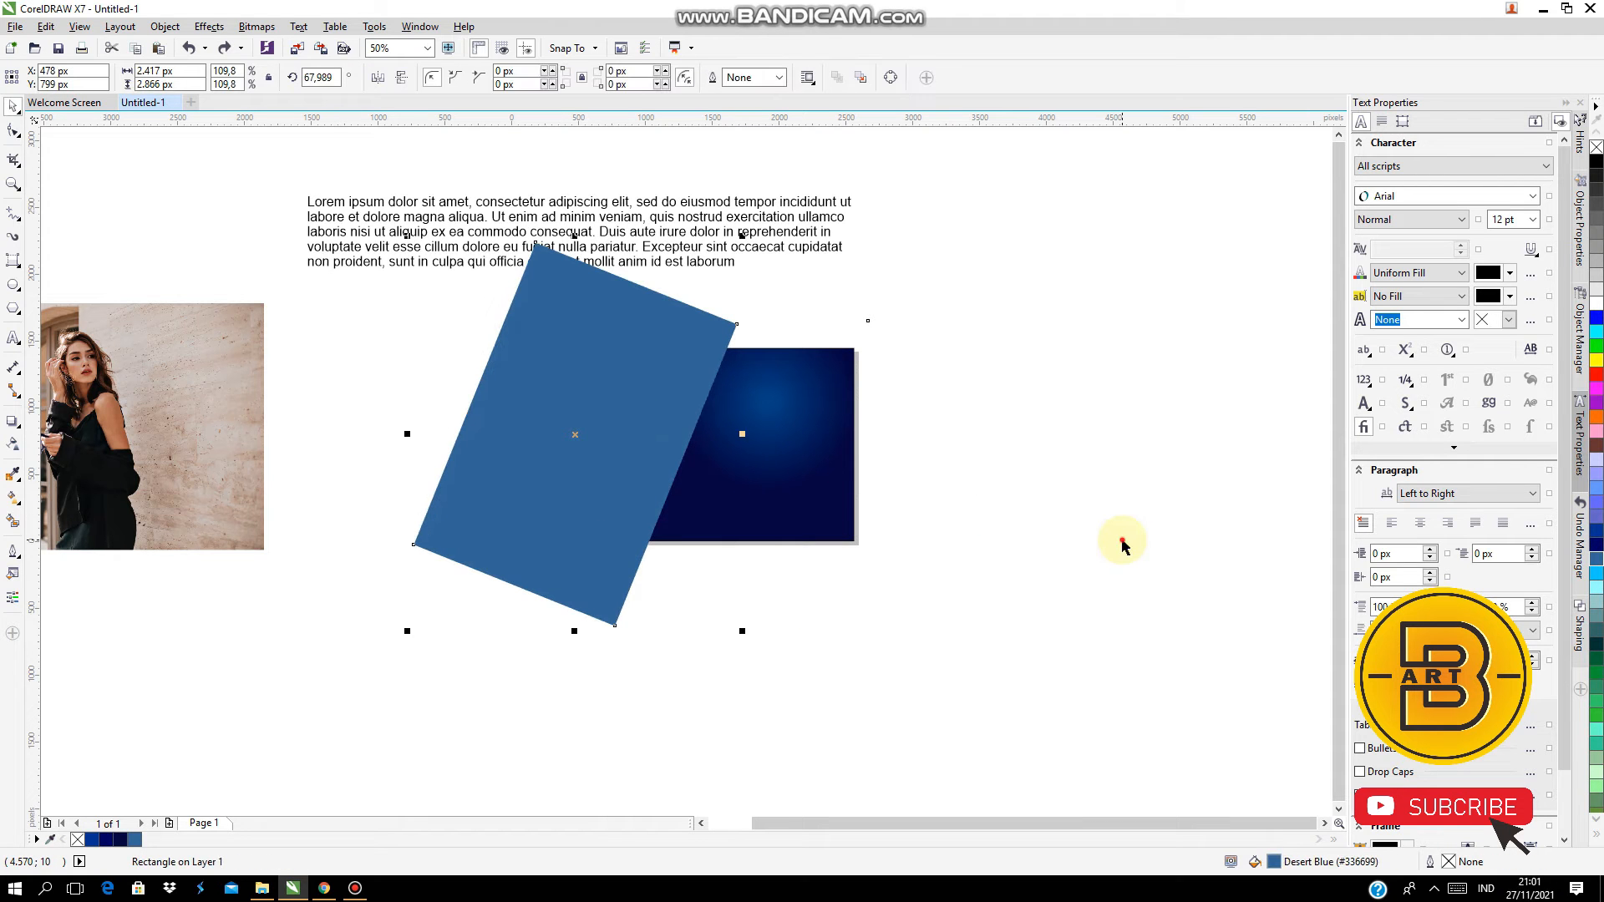
Draw a wide rectangle on the banner's upper edge and use it to trim the protruding part of the tilted blue rectangle
left_click(1122, 544)
left_click(679, 400)
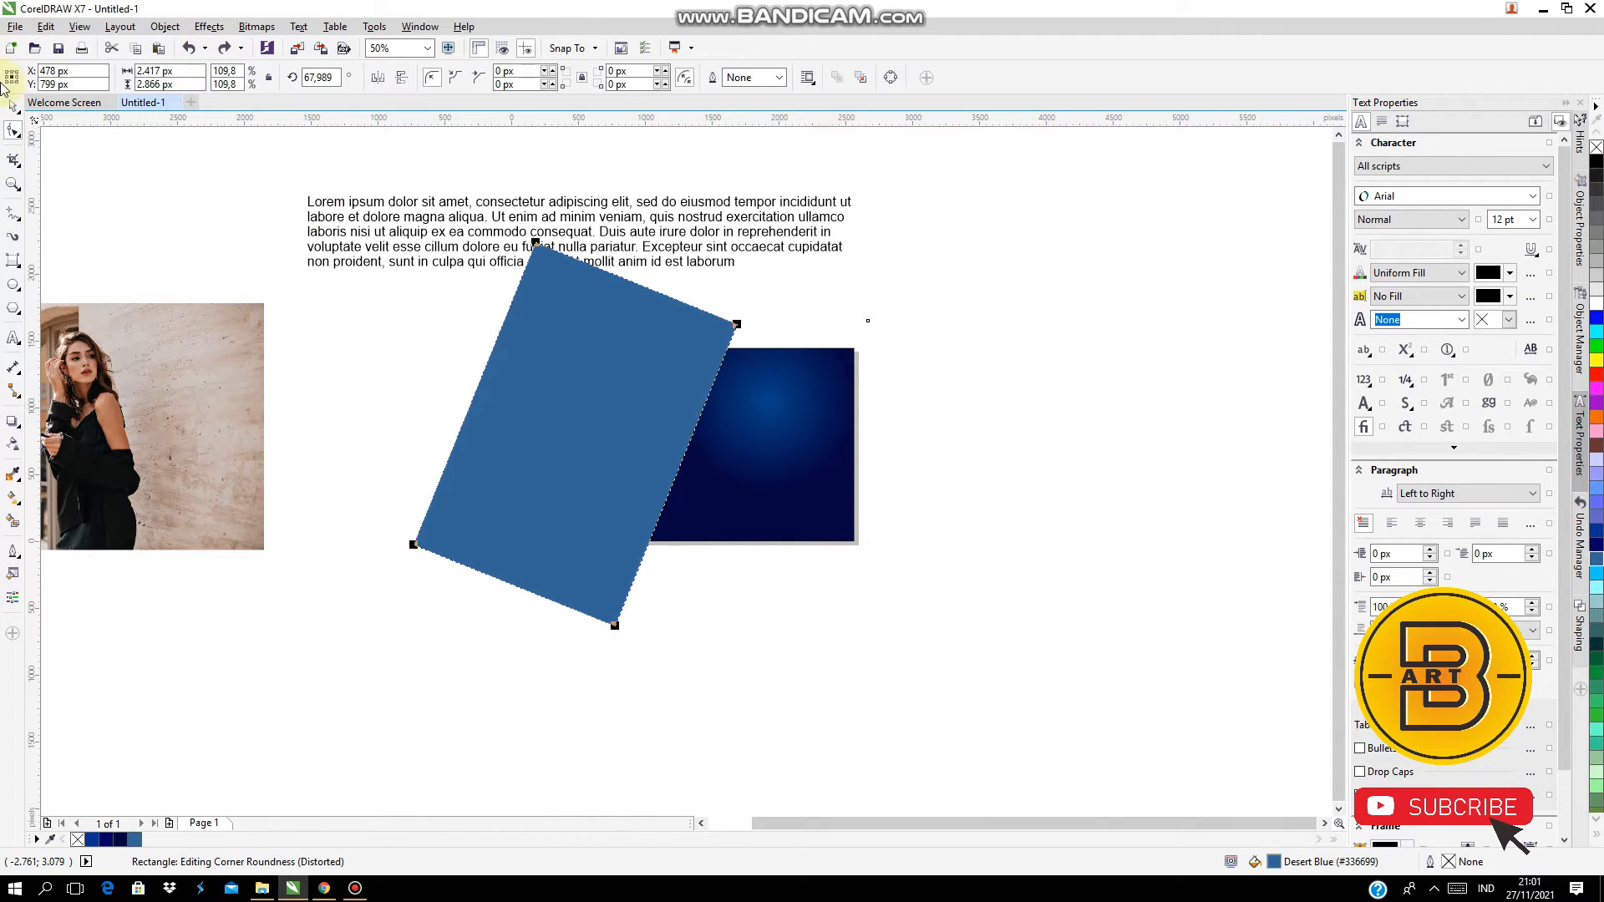
left_click(24, 274)
left_click(67, 259)
left_click_drag(1028, 270, 438, 349)
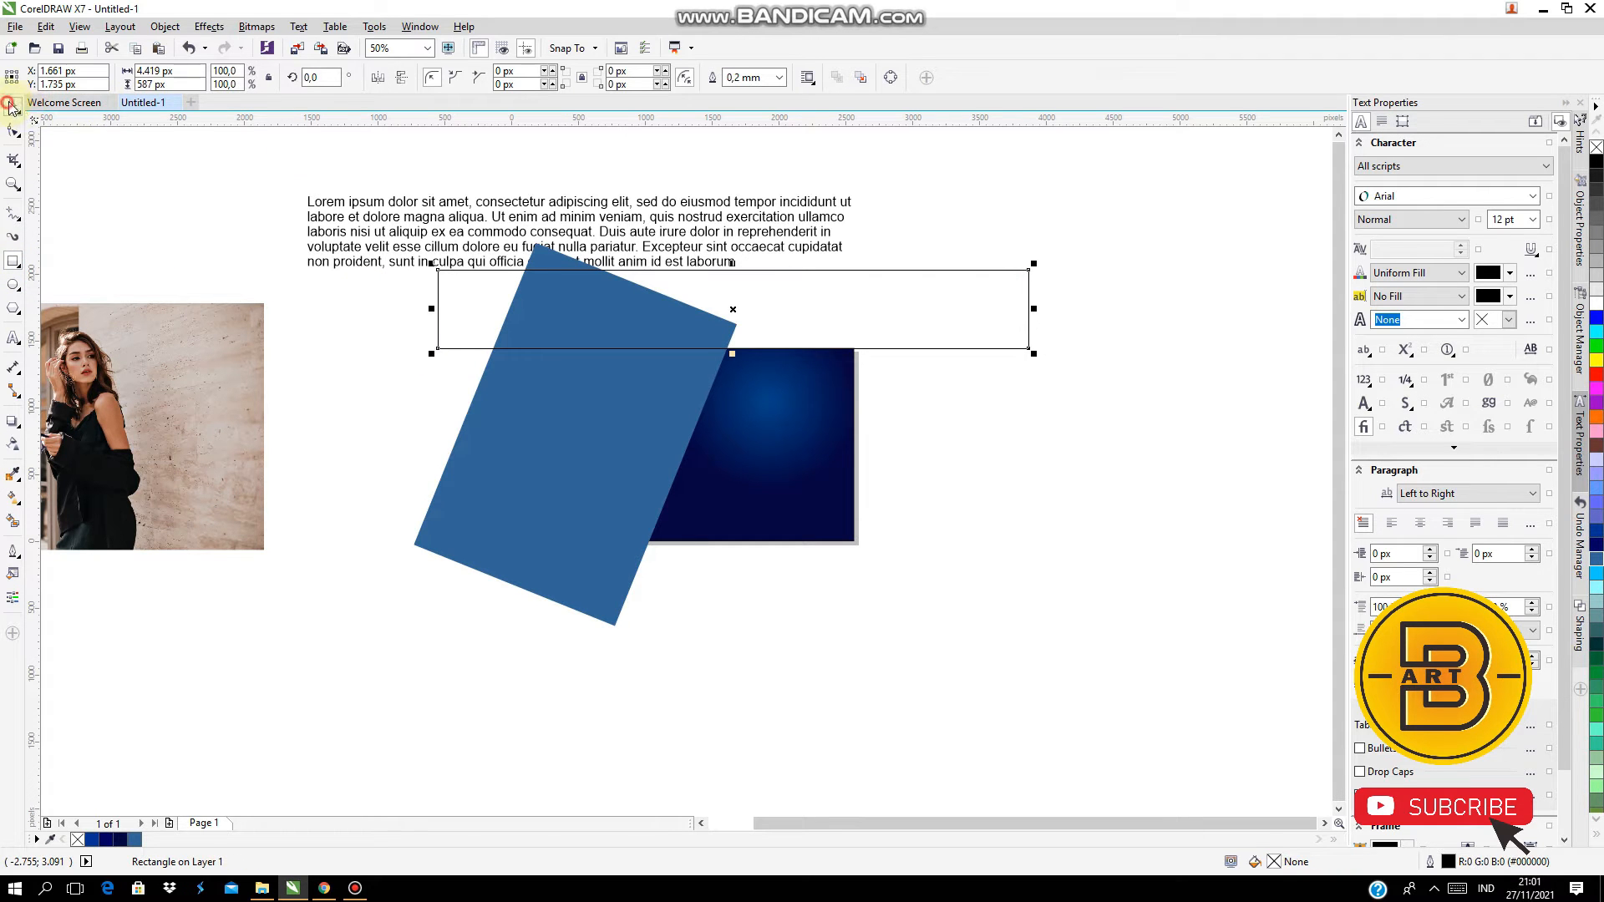
left_click_drag(738, 245, 735, 222)
left_click(663, 437, "shift")
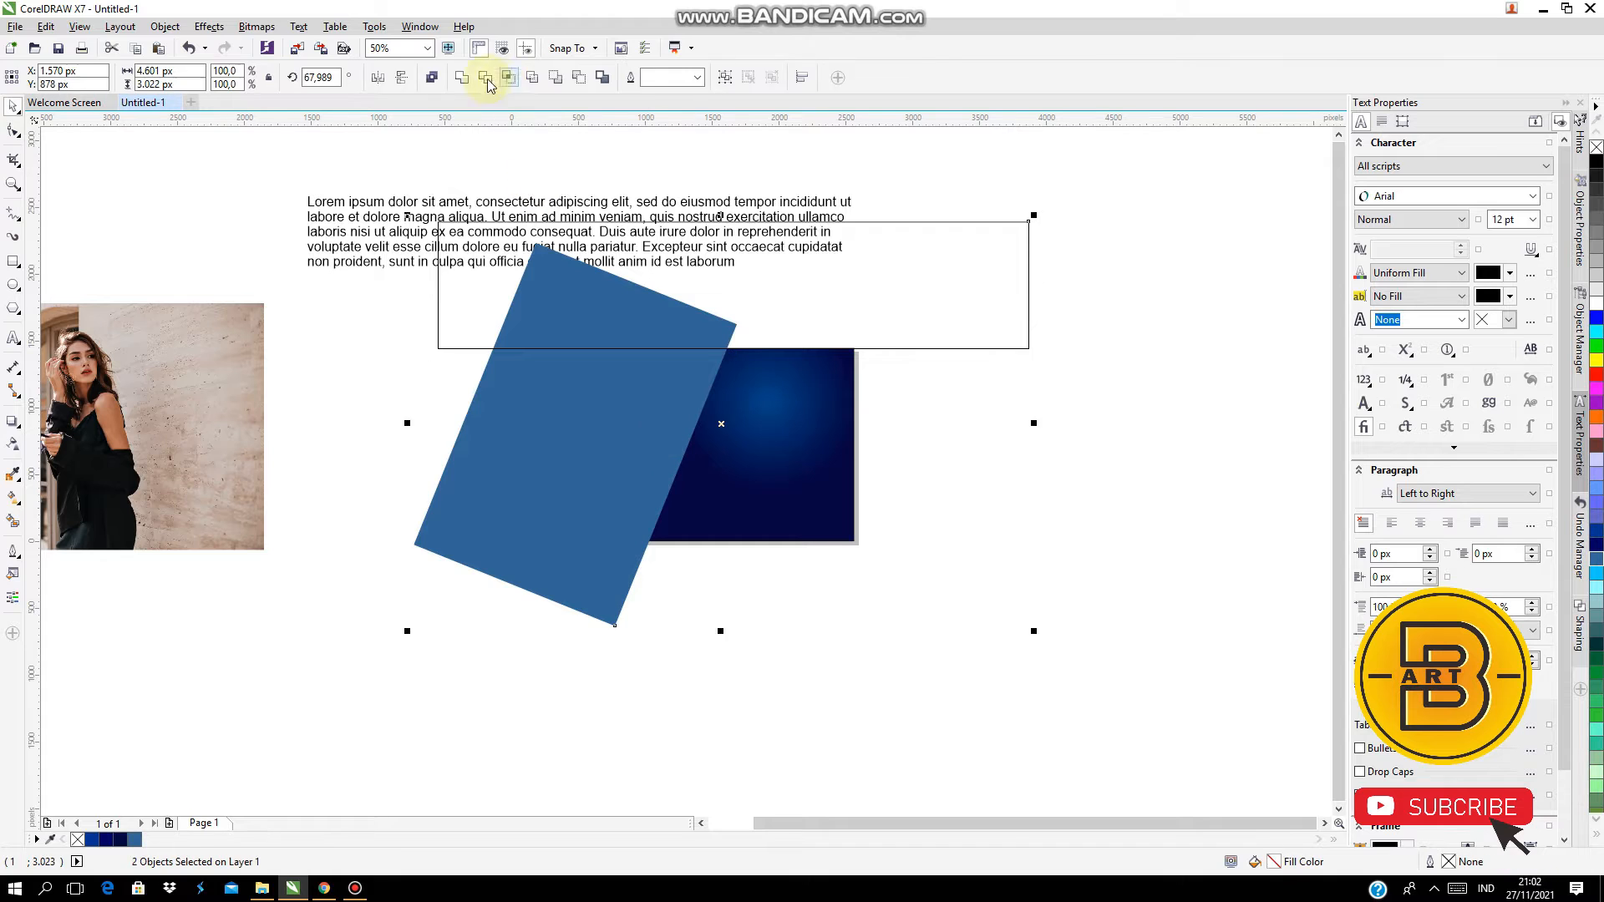
left_click(466, 77)
Place the wide rectangle along the banner's lower edge and trim the blue shape flush with it
left_click_drag(930, 294, 819, 609)
left_click(630, 429)
left_click(810, 599)
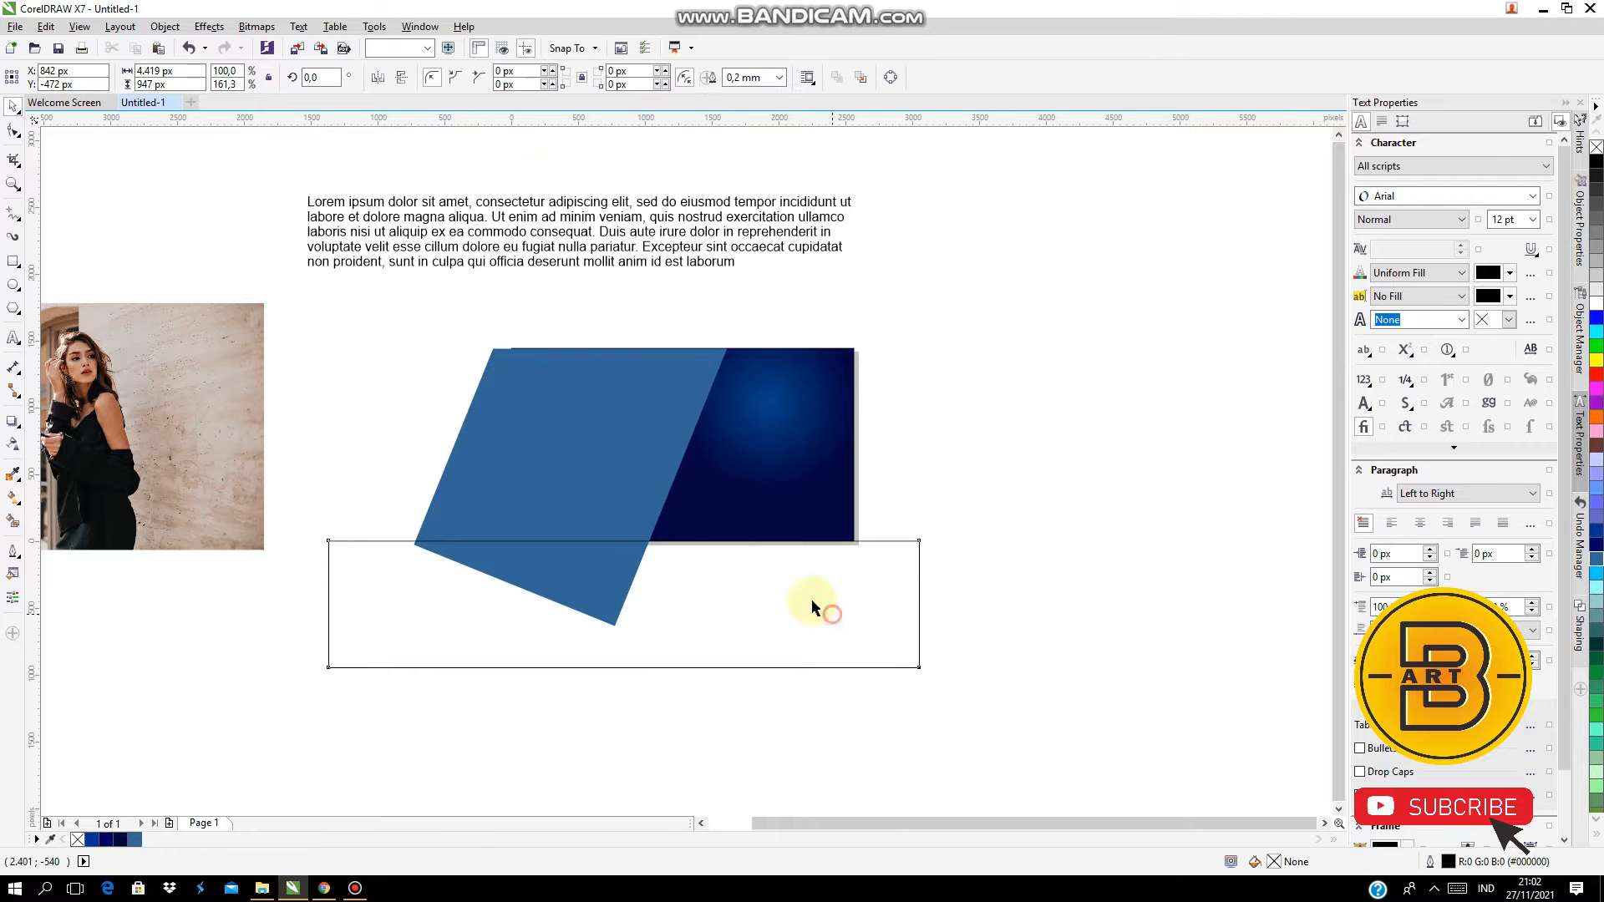
left_click(614, 446, "shift")
left_click(488, 78)
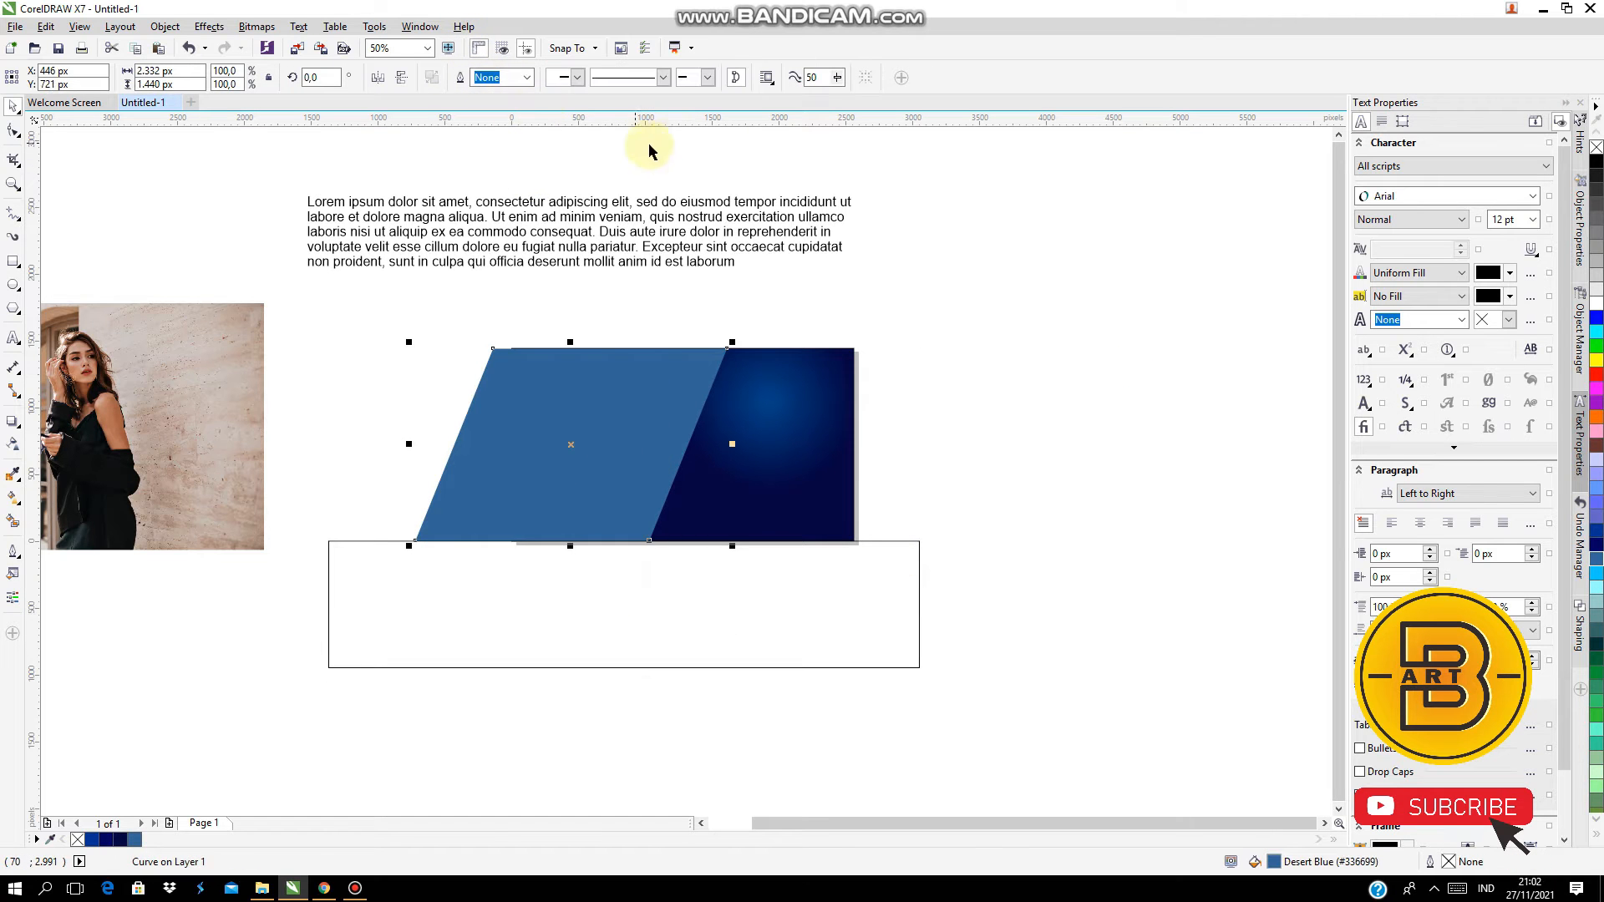
Rotate the cutting rectangle 90°, trim the blue shape along the banner's left edge with it, and delete the cutting rectangle
left_click(1015, 465)
left_click(792, 620)
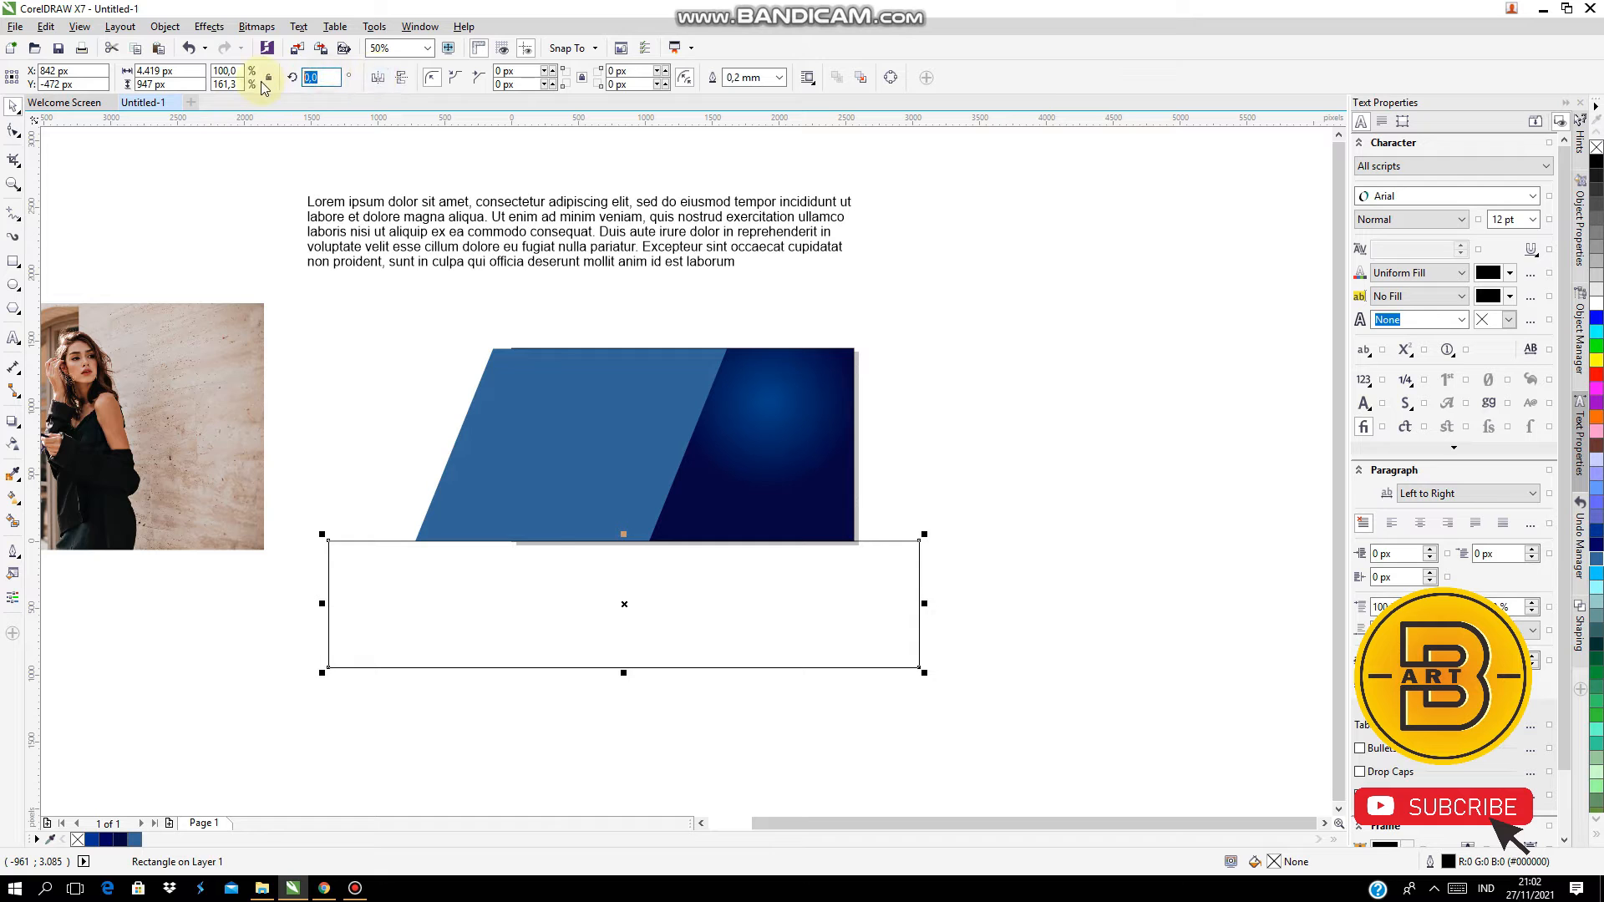
key("Return")
left_click_drag(620, 663, 446, 595)
left_click(596, 466, "shift")
left_click(488, 78)
left_click(430, 526)
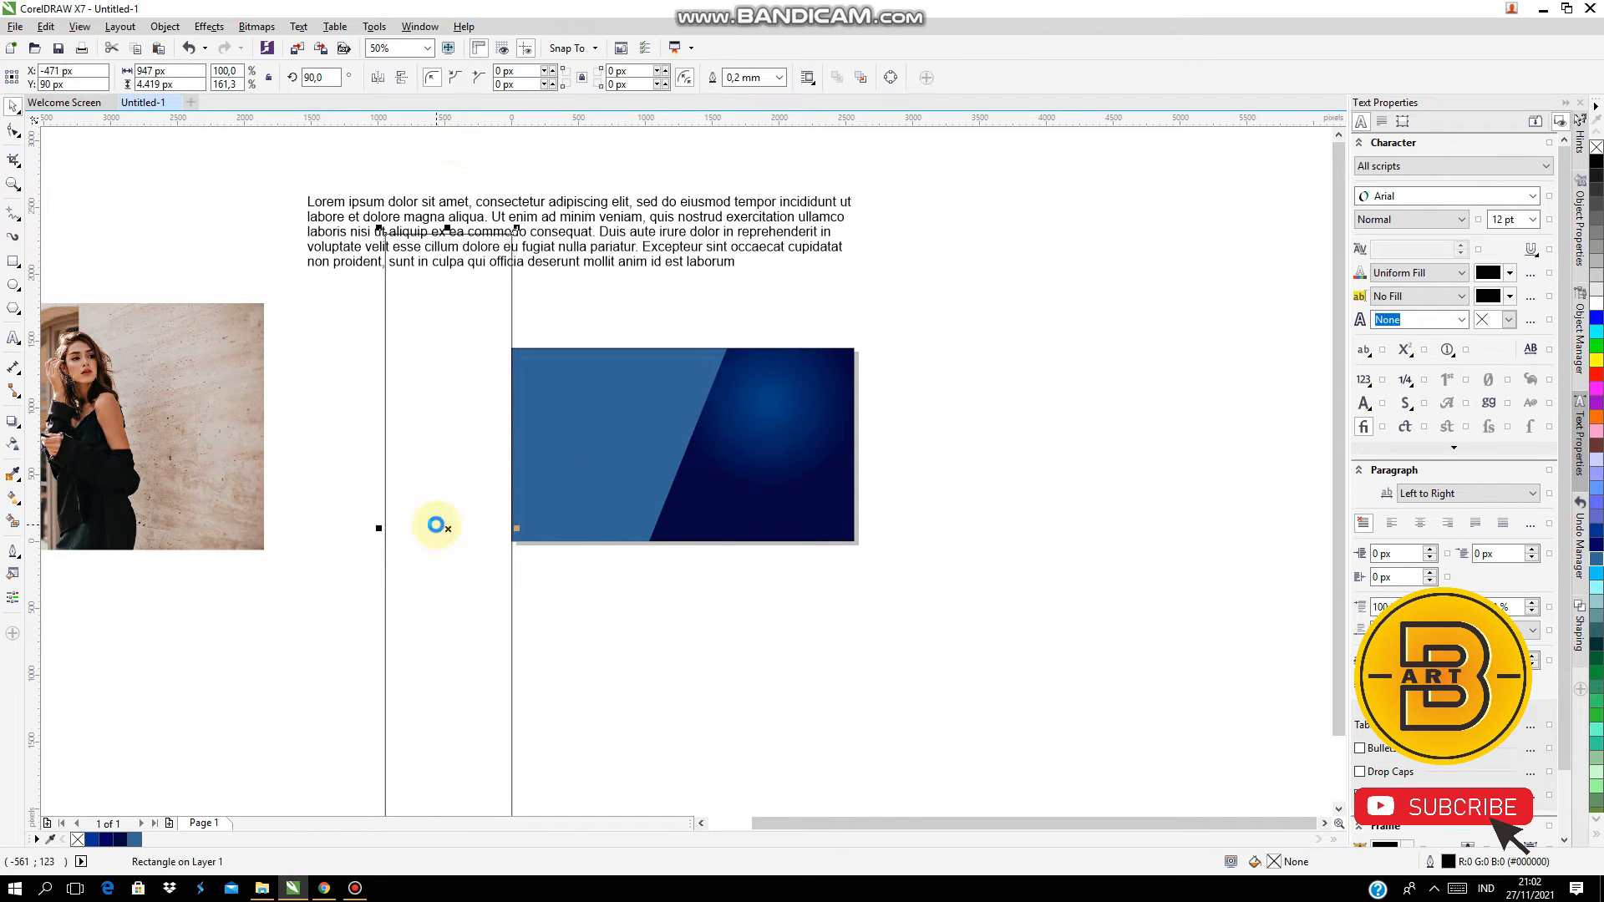
key("Delete")
PowerClip the woman's photo inside the trimmed blue shape
right_click(157, 446)
left_click(228, 432)
left_click(548, 418)
Scale the clipped photo to about 2647 × 1765 px and reposition it so the woman sits well inside the slanted frame
left_click(741, 386)
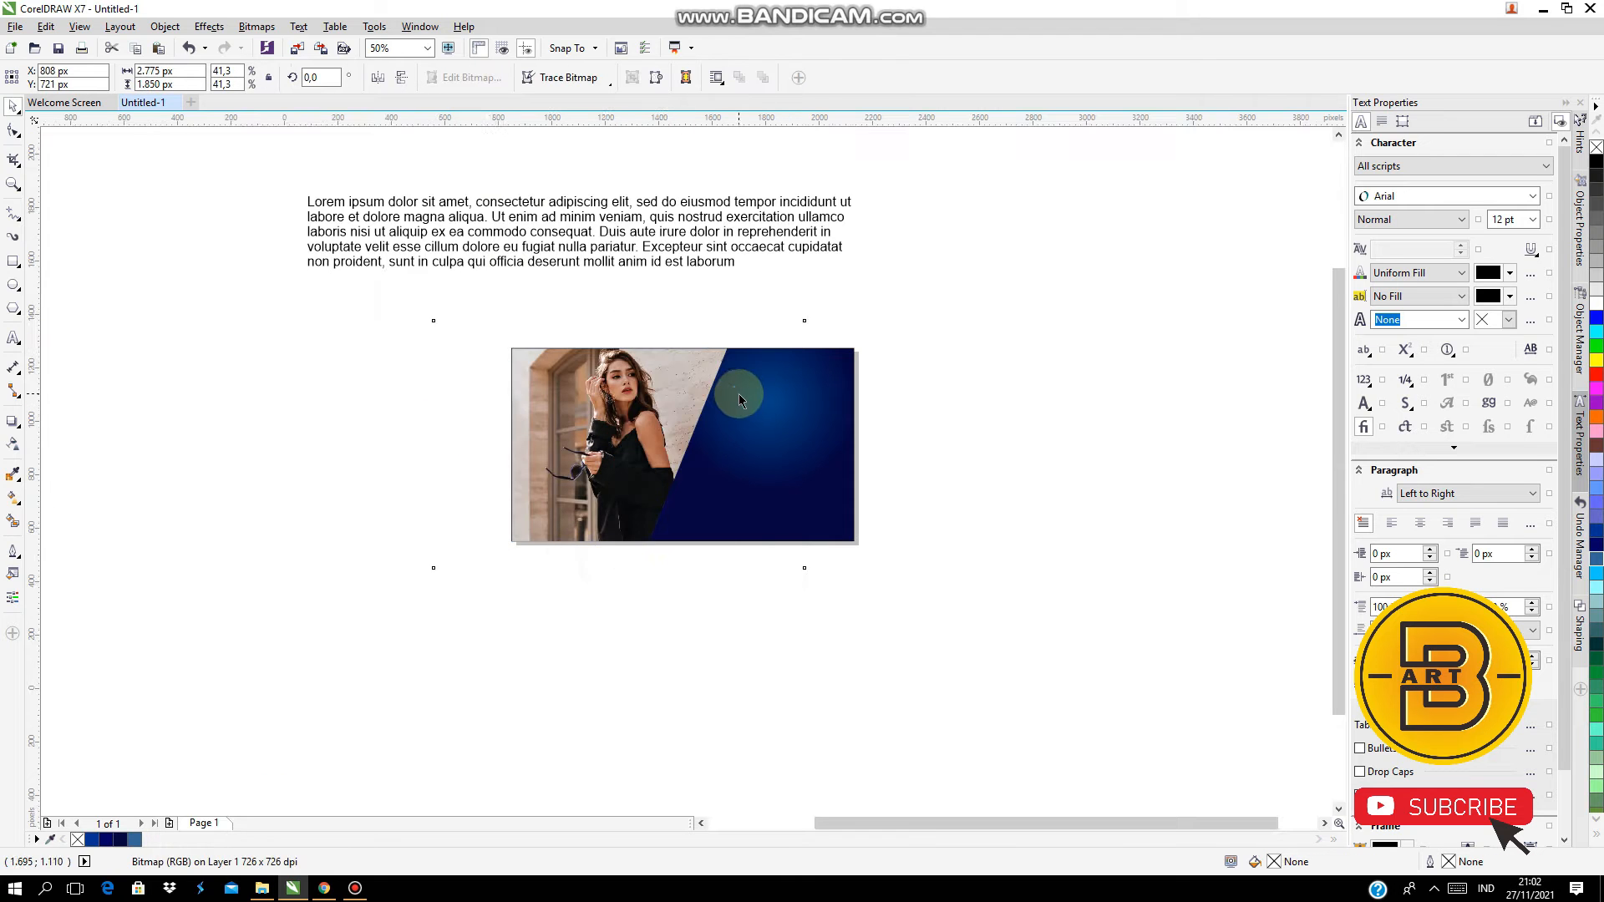
scroll(739, 392, "up", 2)
mouse_move(878, 245)
left_mouse_down()
mouse_move(781, 297)
mouse_move(851, 246)
left_mouse_up()
left_click_drag(589, 418, 587, 448)
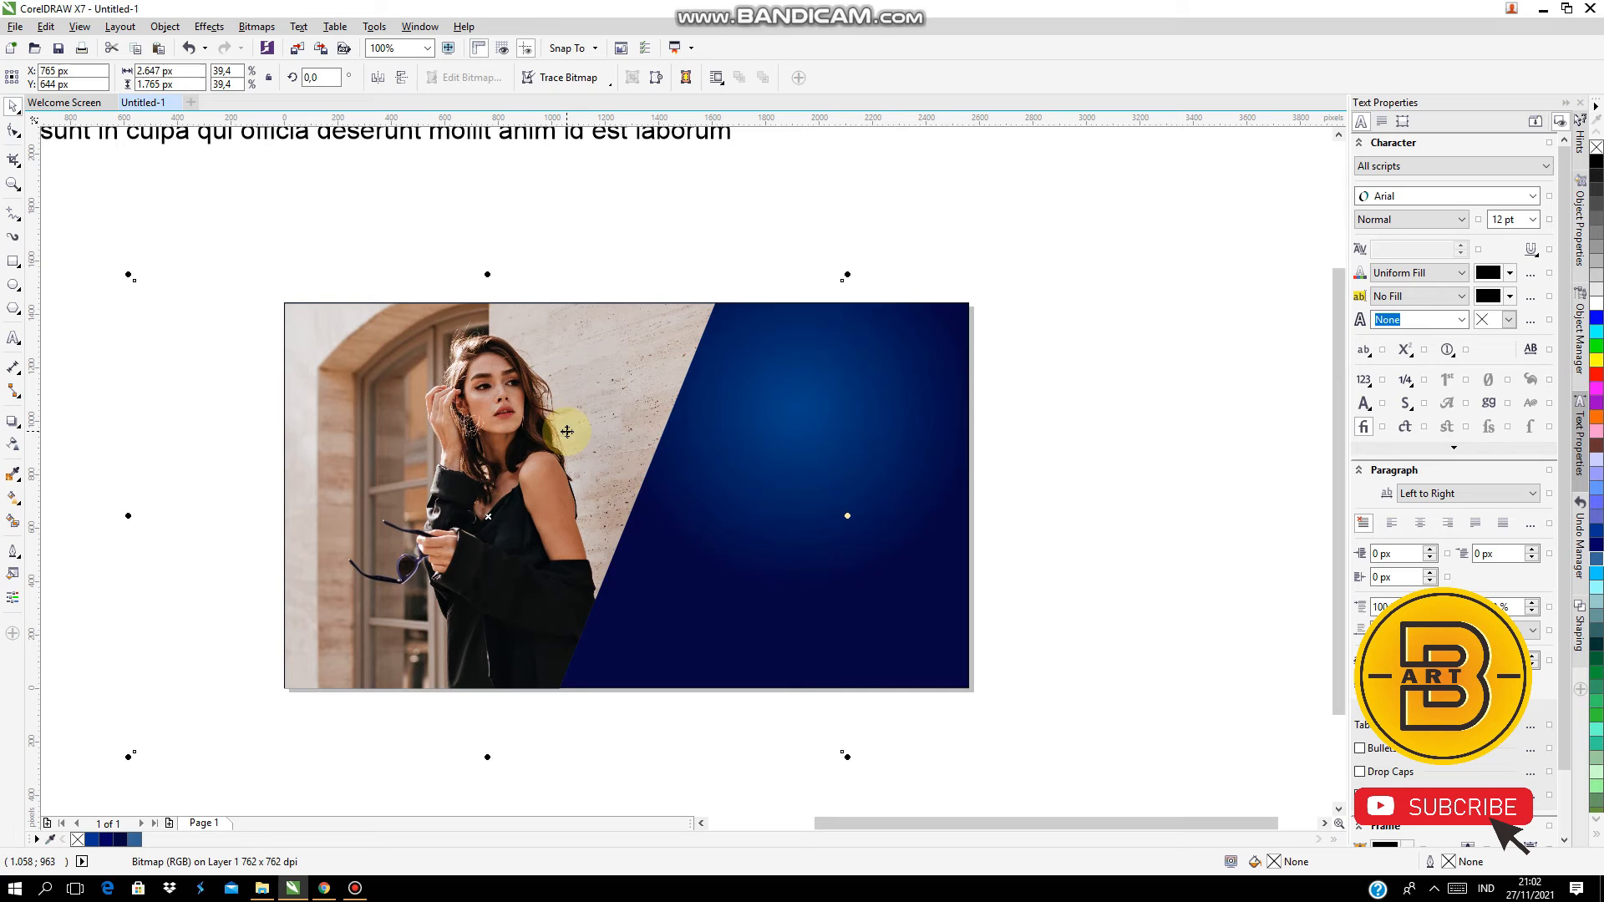
left_click(1092, 472)
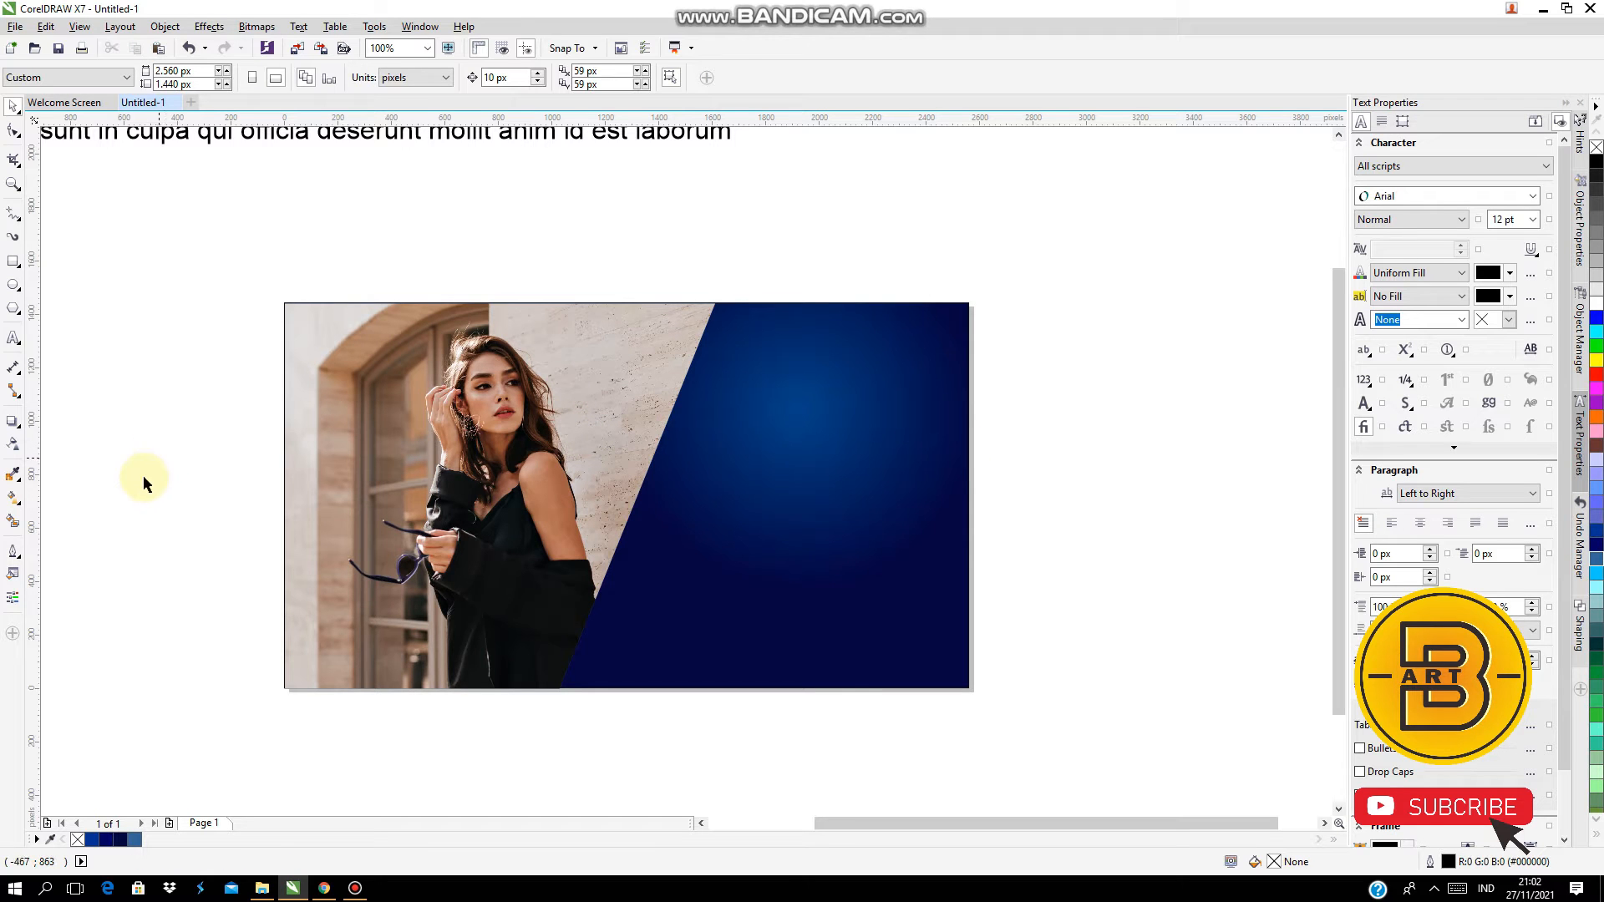
Draw a thin 3-point rectangle along the photo's full slanted edge
left_click(13, 262)
left_click_drag(561, 688, 716, 304)
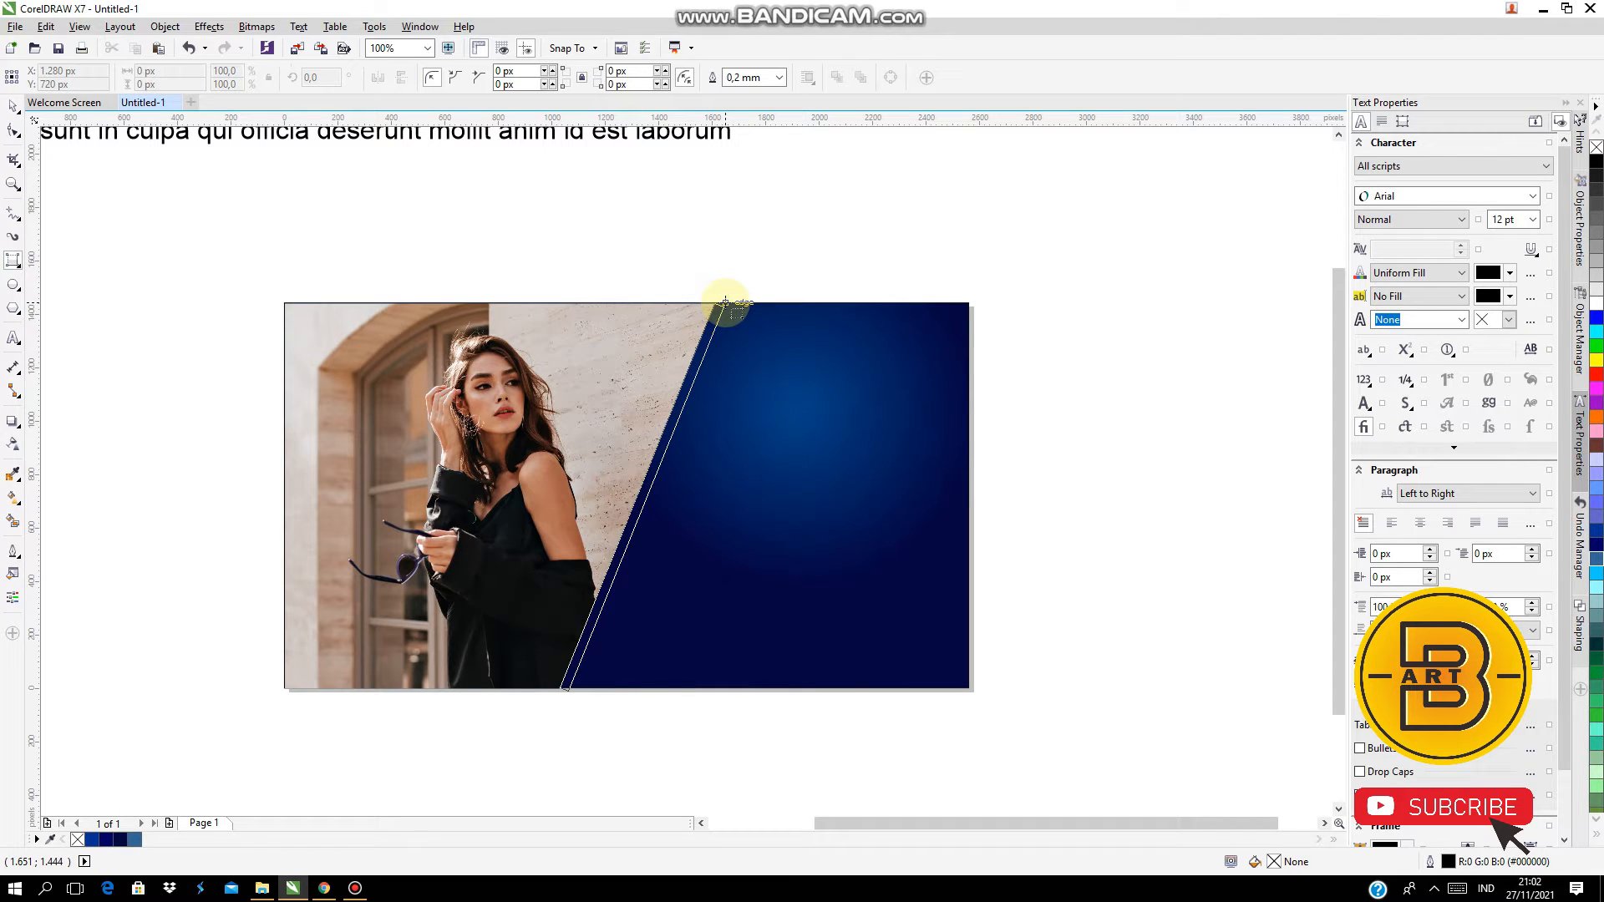
left_click(725, 302)
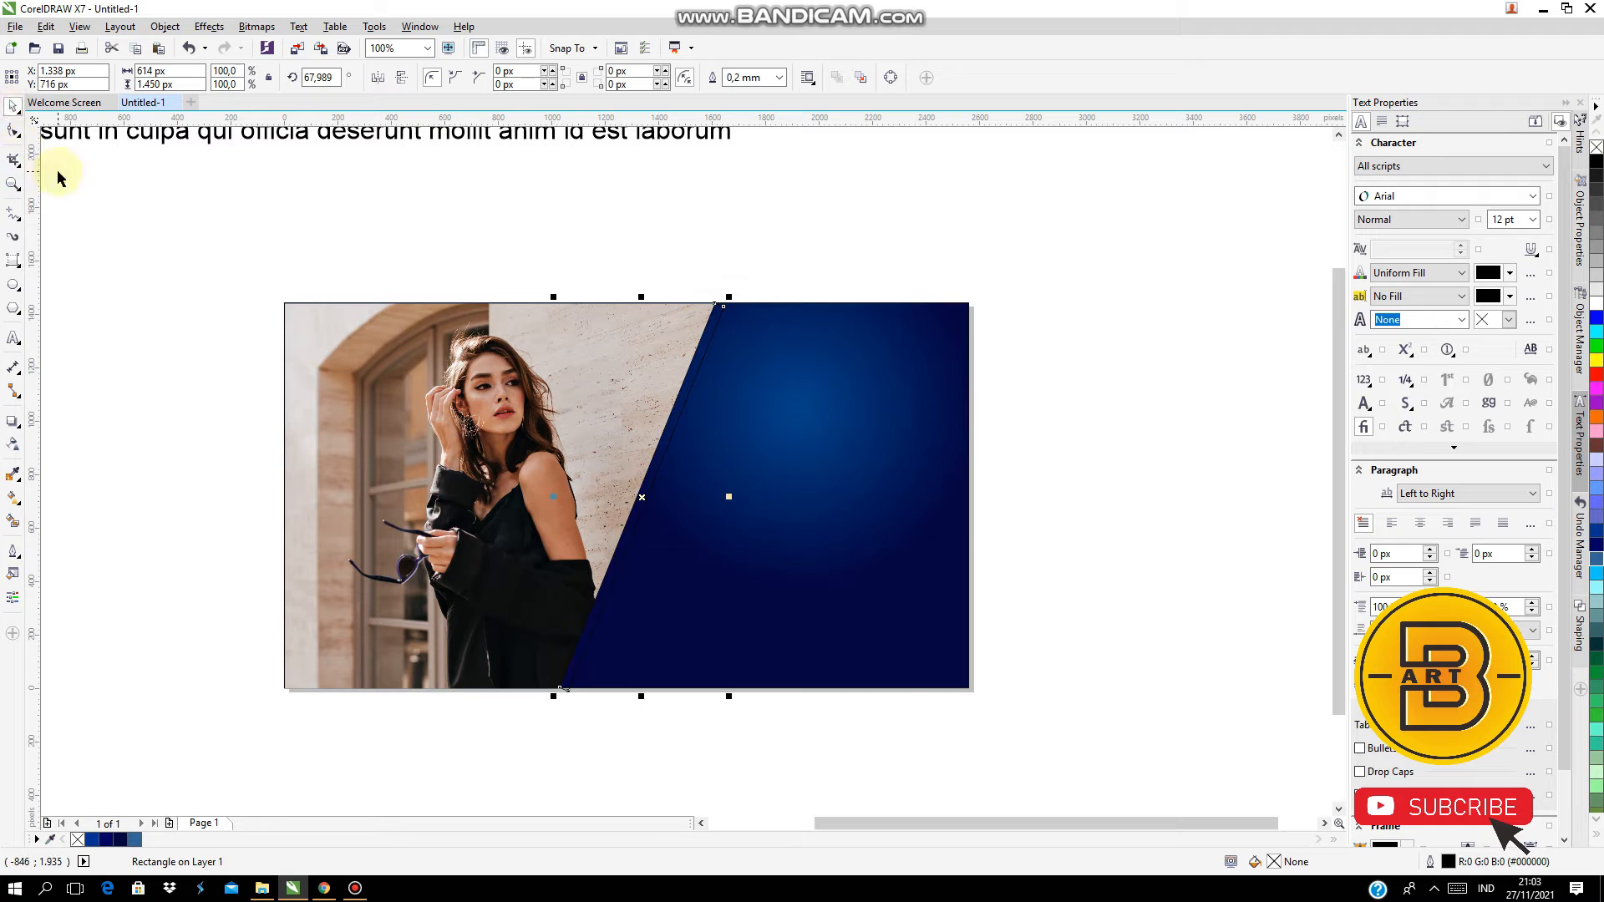
Fill the thin slanted strip with yellow #FFCC00 and remove its outline
scroll(1595, 641, "down", 3)
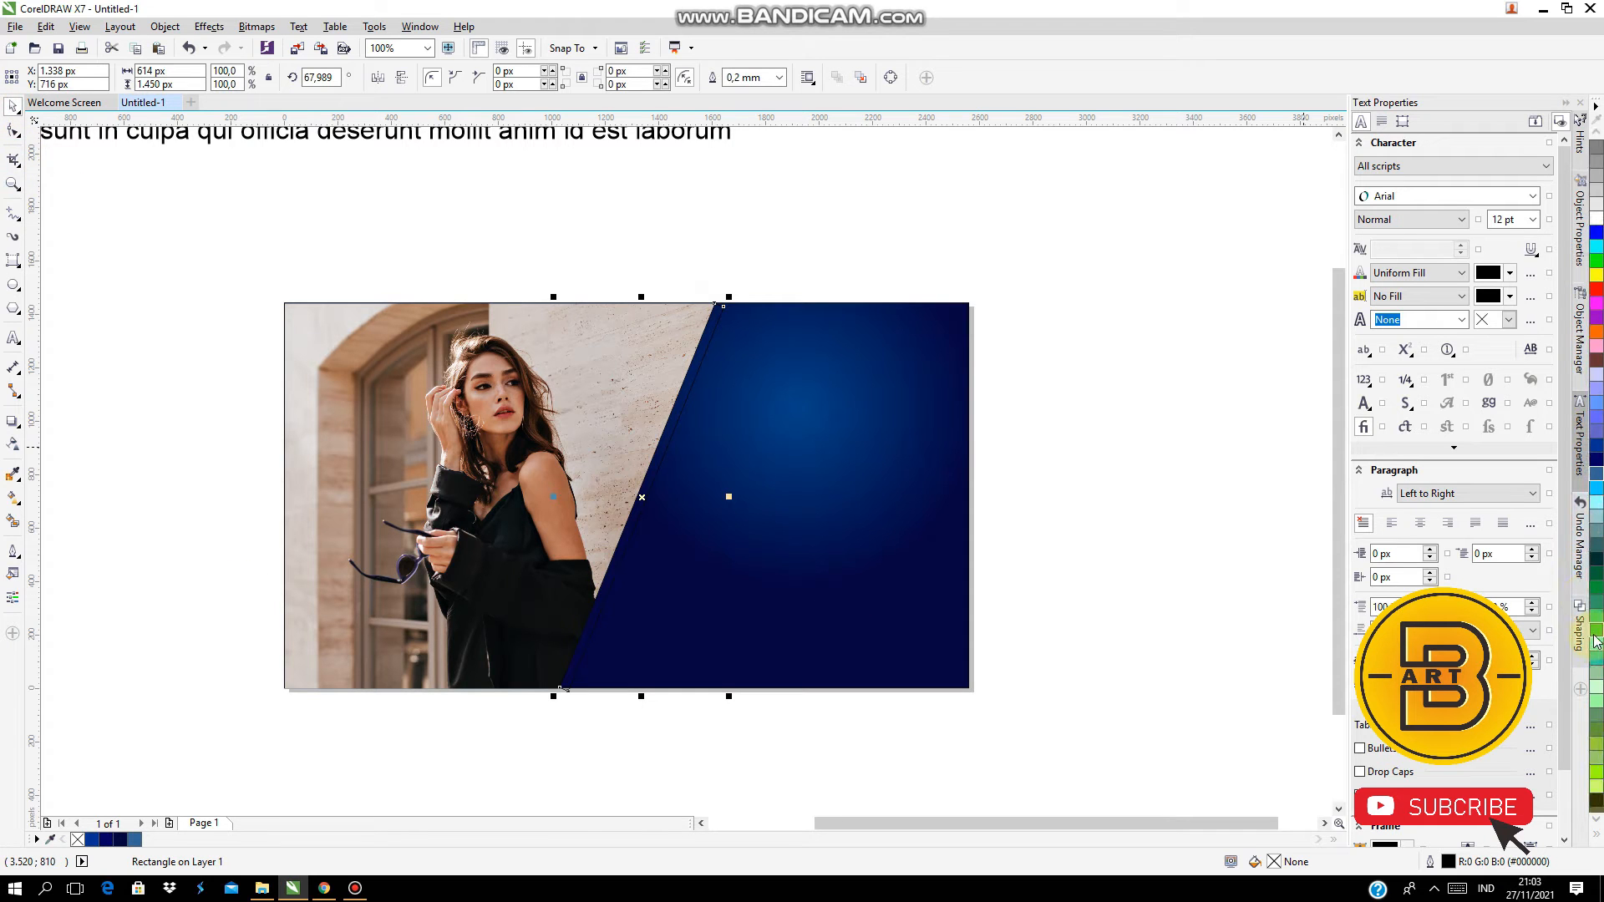
scroll(1589, 700, "down", 3)
left_click(1594, 787)
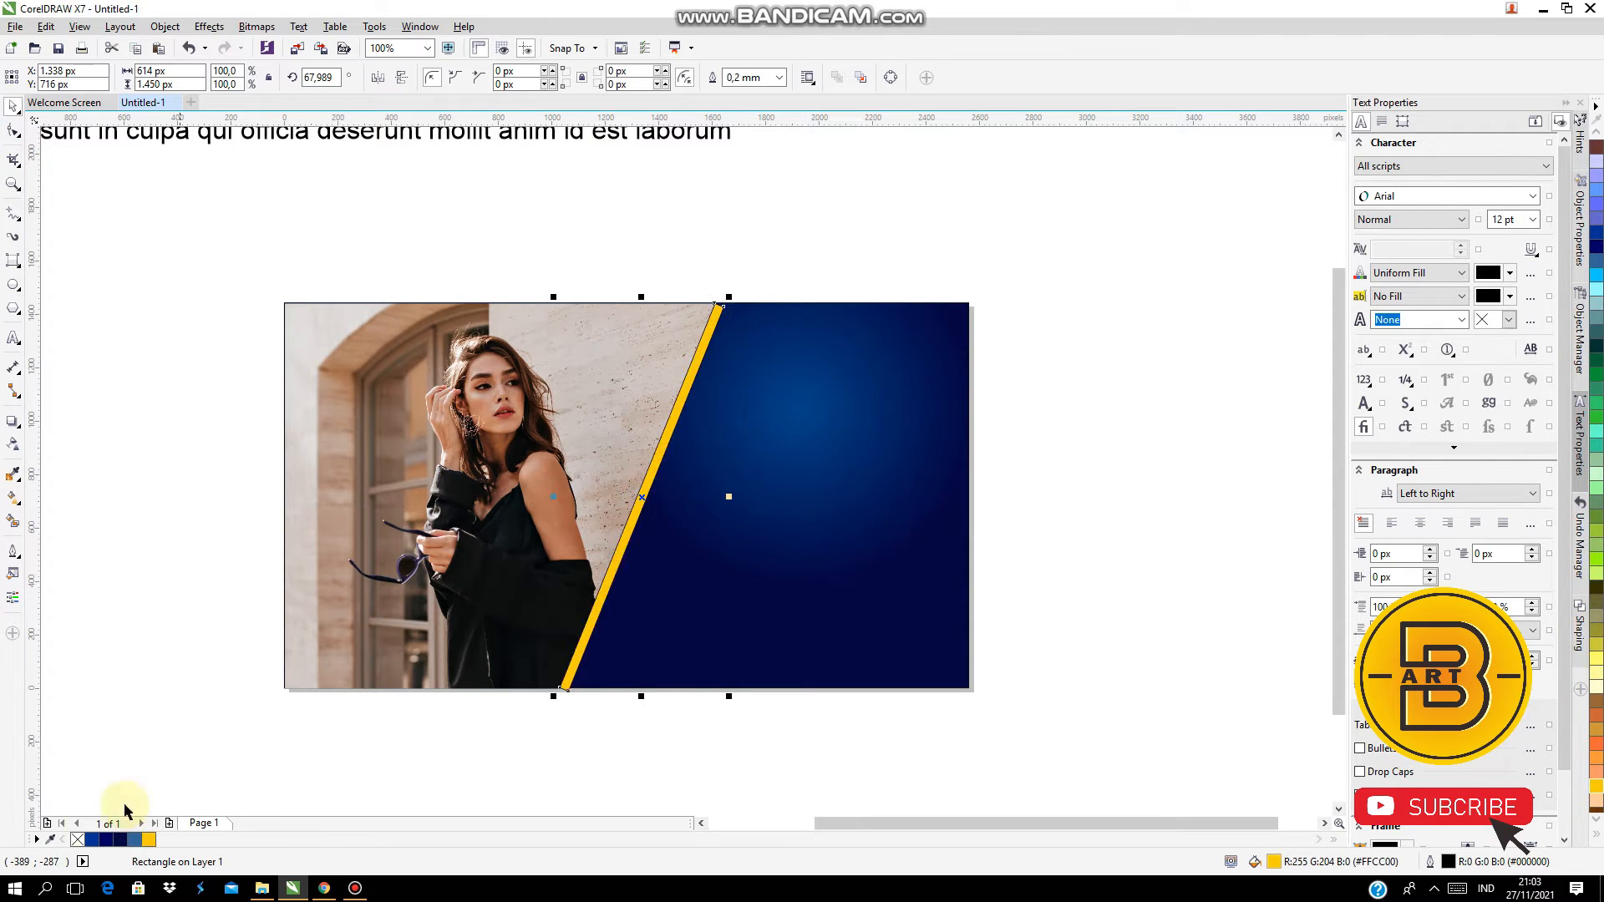
left_click(580, 725)
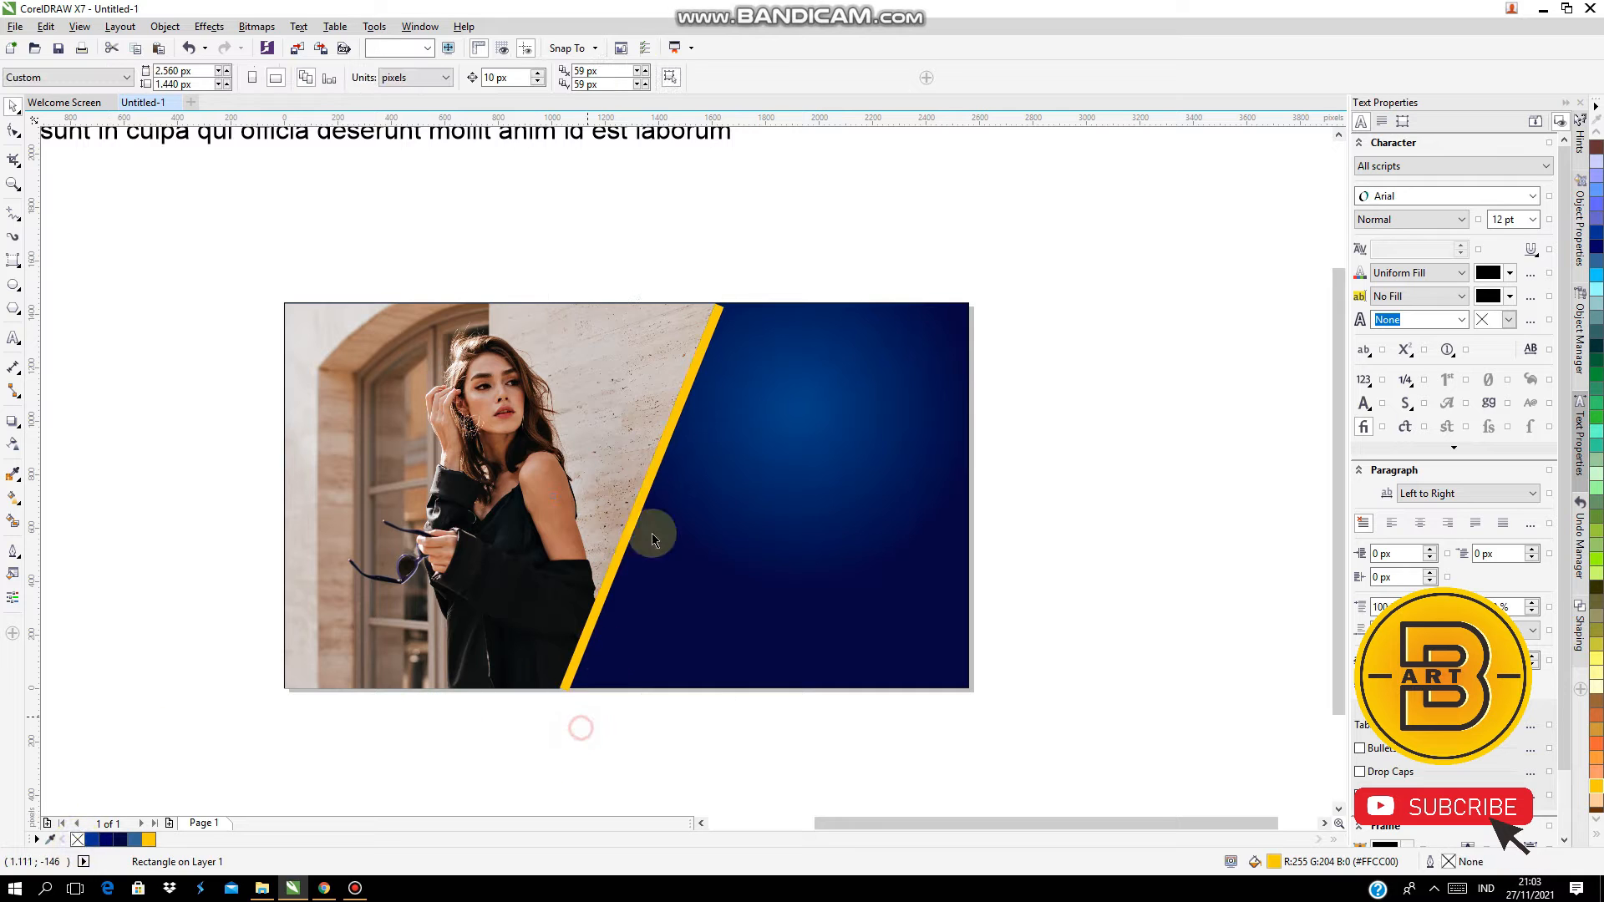
Apply a linear fountain fill along the yellow strip, with a pale yellow lower color and an extra color node near the middle
scroll(645, 481, "down", 1)
scroll(645, 481, "up", 1)
left_click(651, 496)
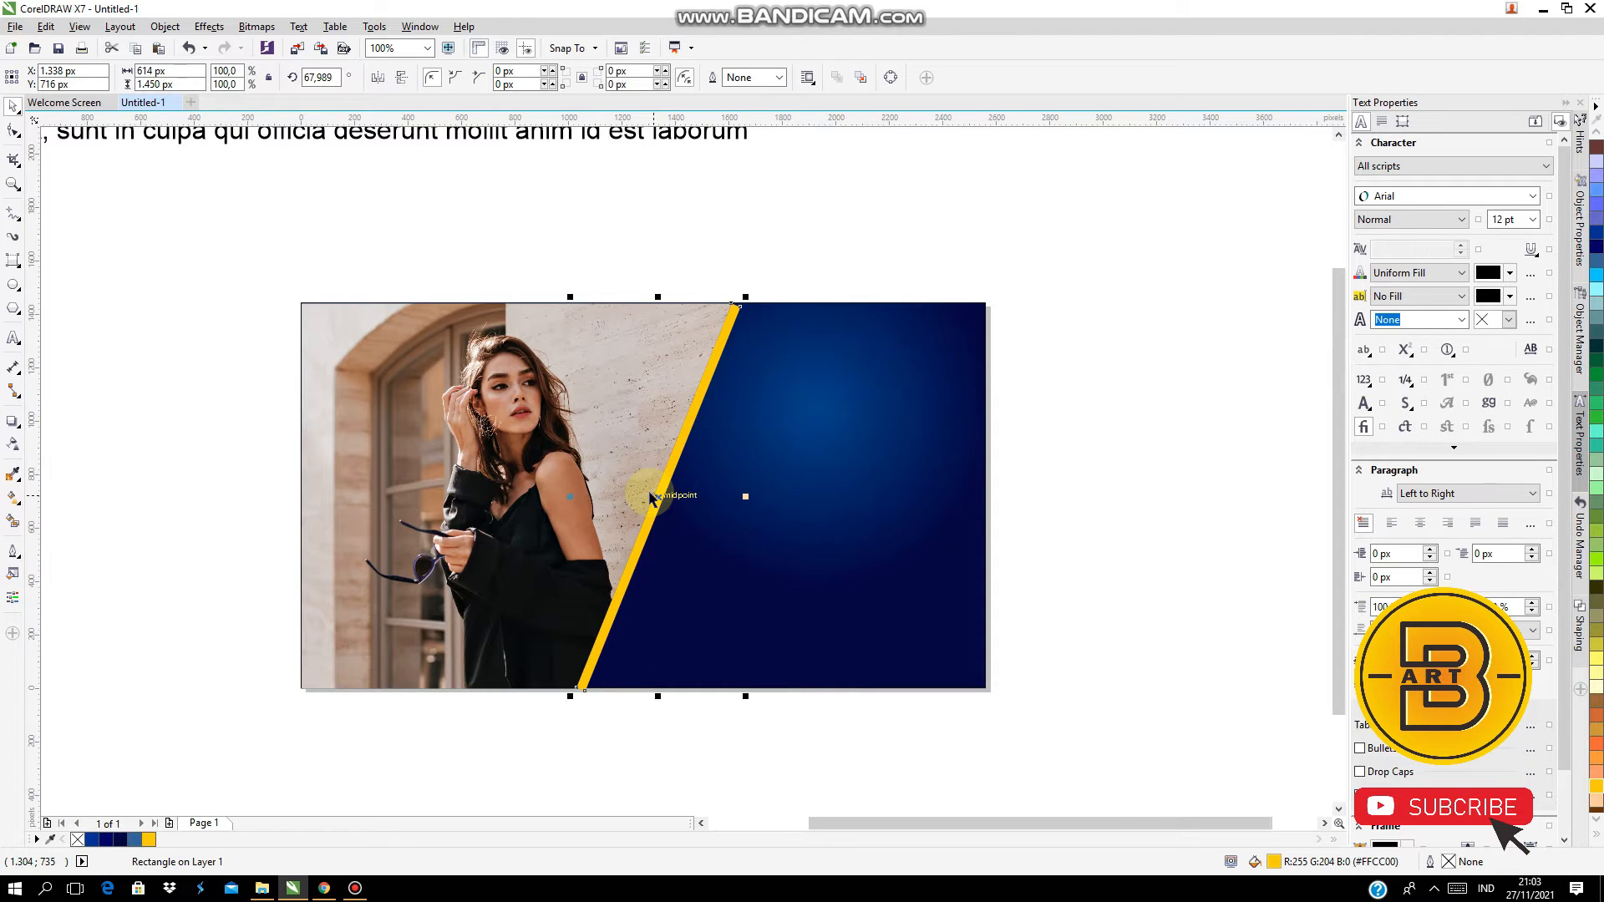
left_click(12, 499)
left_click_drag(655, 511, 691, 409)
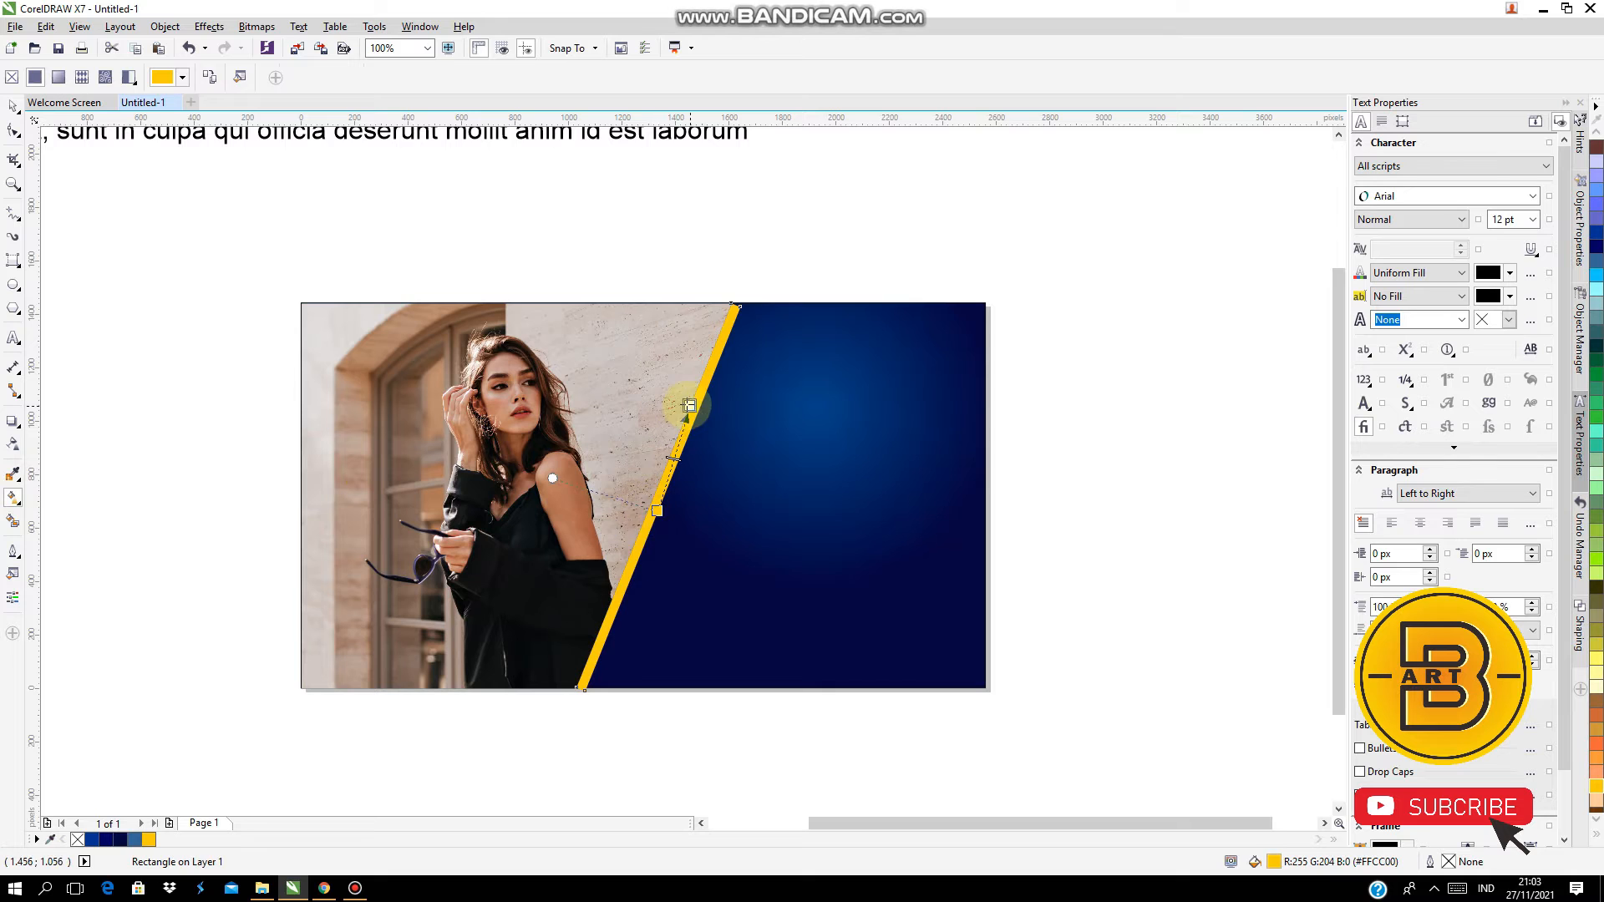
left_click(653, 511)
left_click_drag(653, 511, 612, 623)
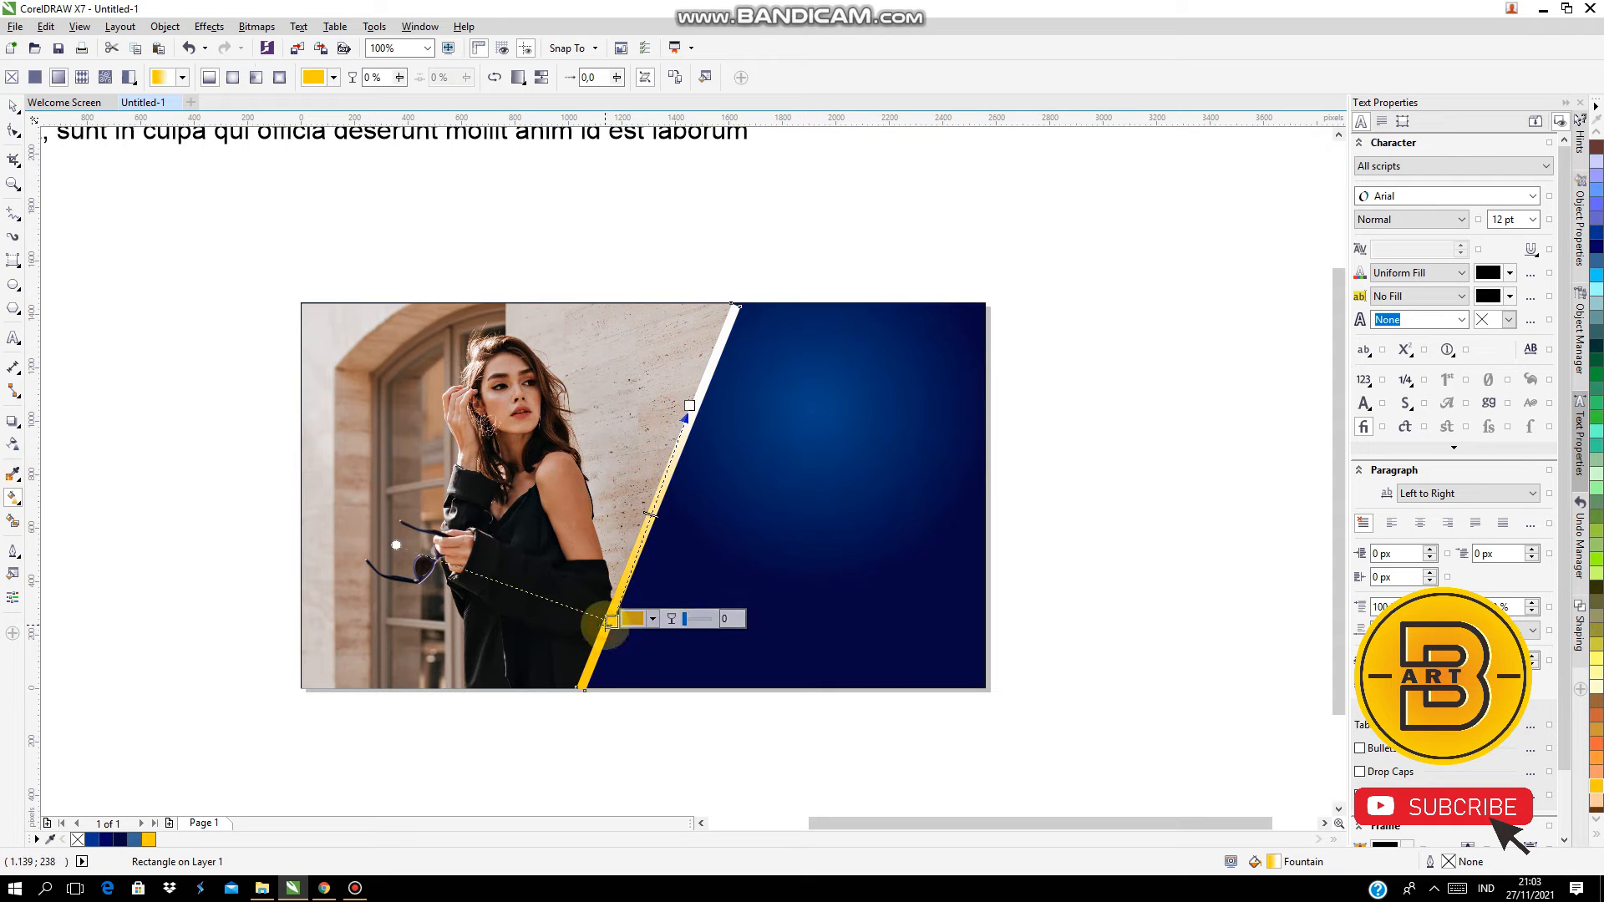
left_click(1597, 697)
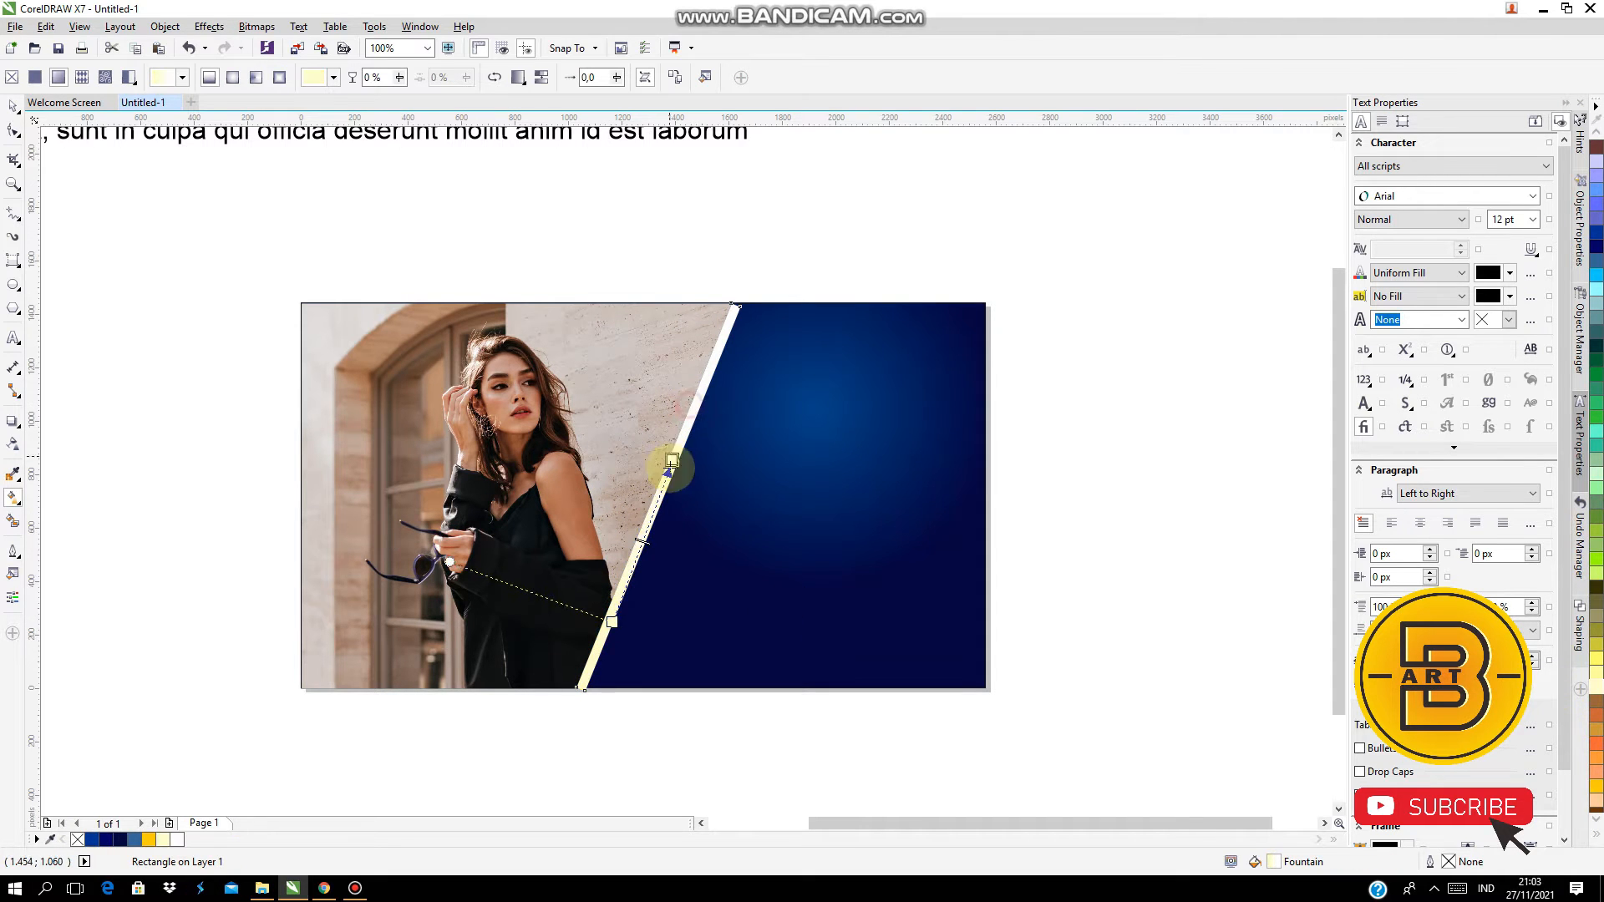
left_click_drag(690, 406, 735, 316)
double_click(665, 493)
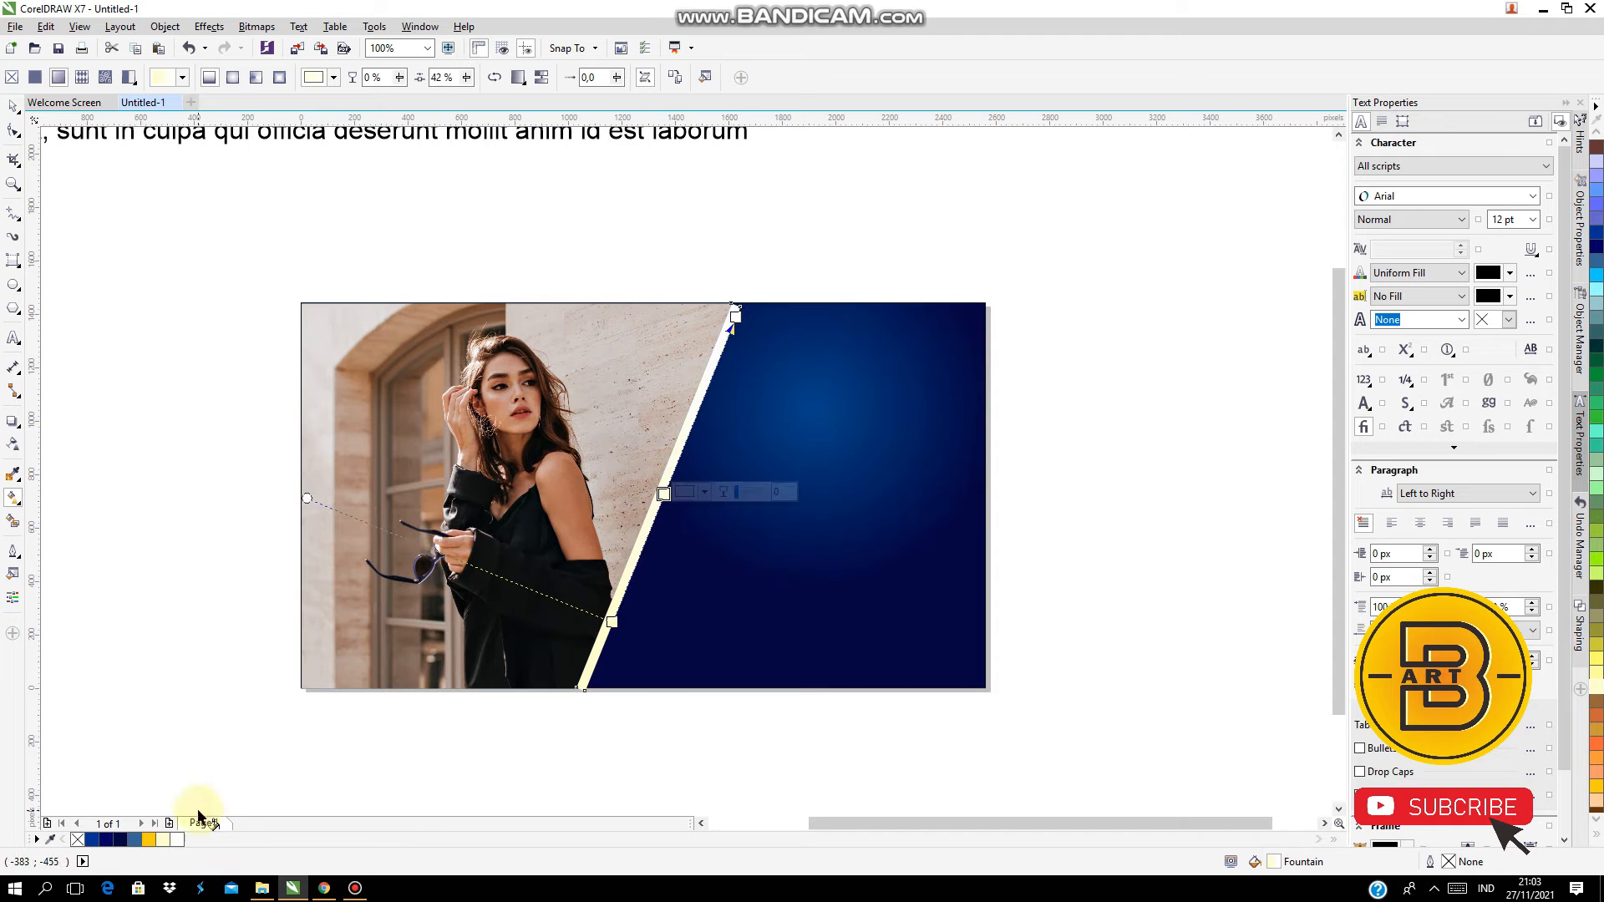
Set the strip gradient's middle node to dark gold #998200
left_click(148, 840)
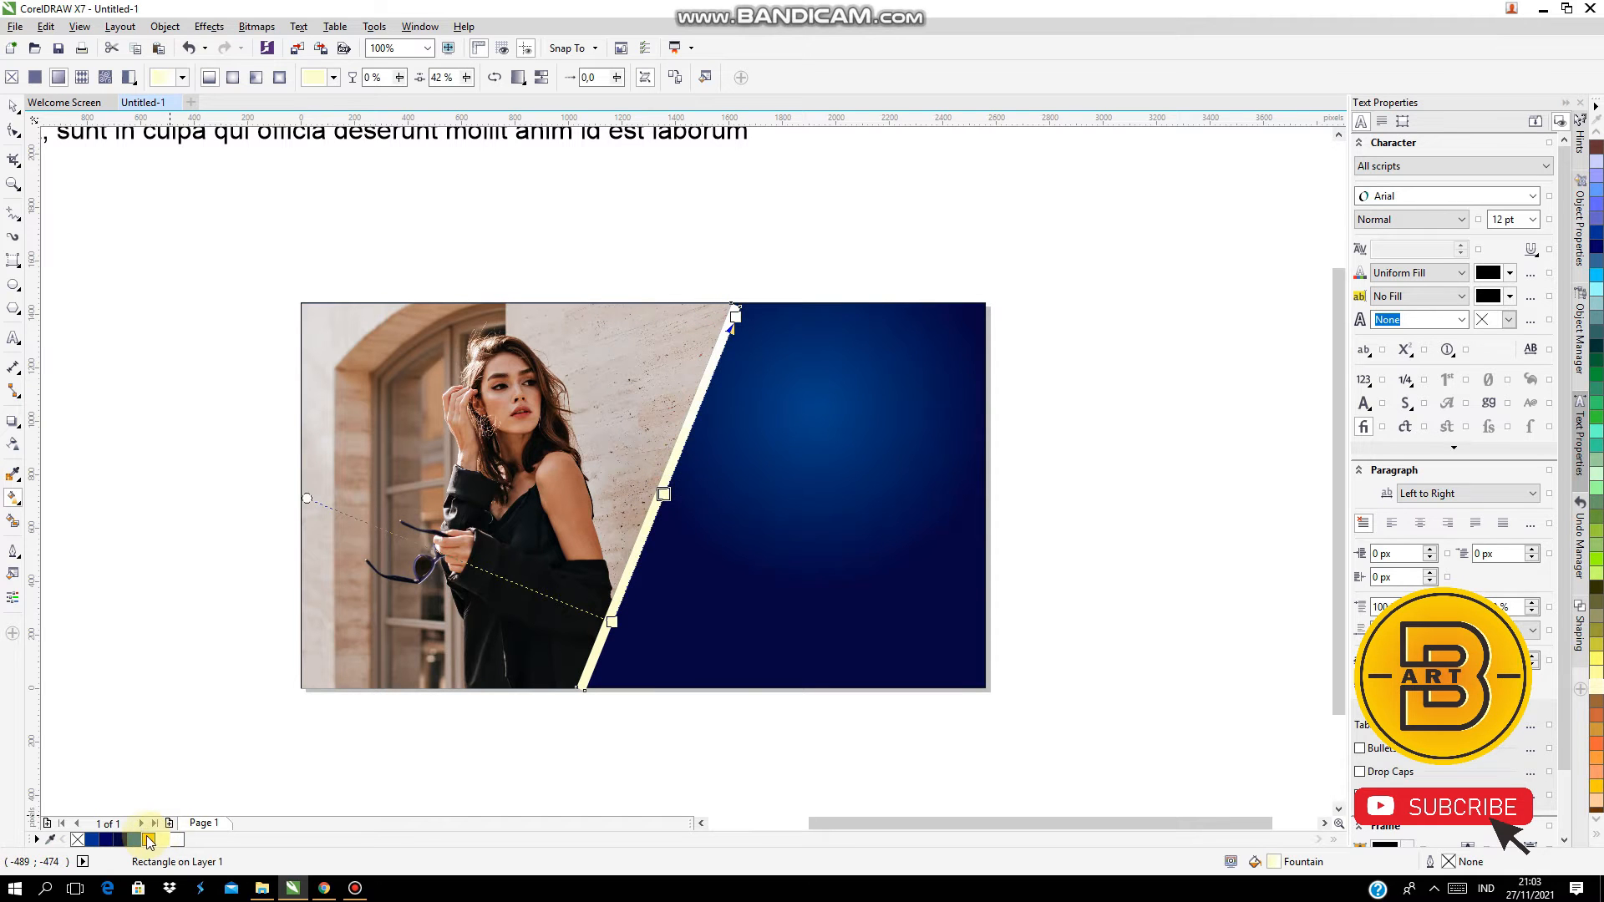
double_click(665, 494)
double_click(664, 494)
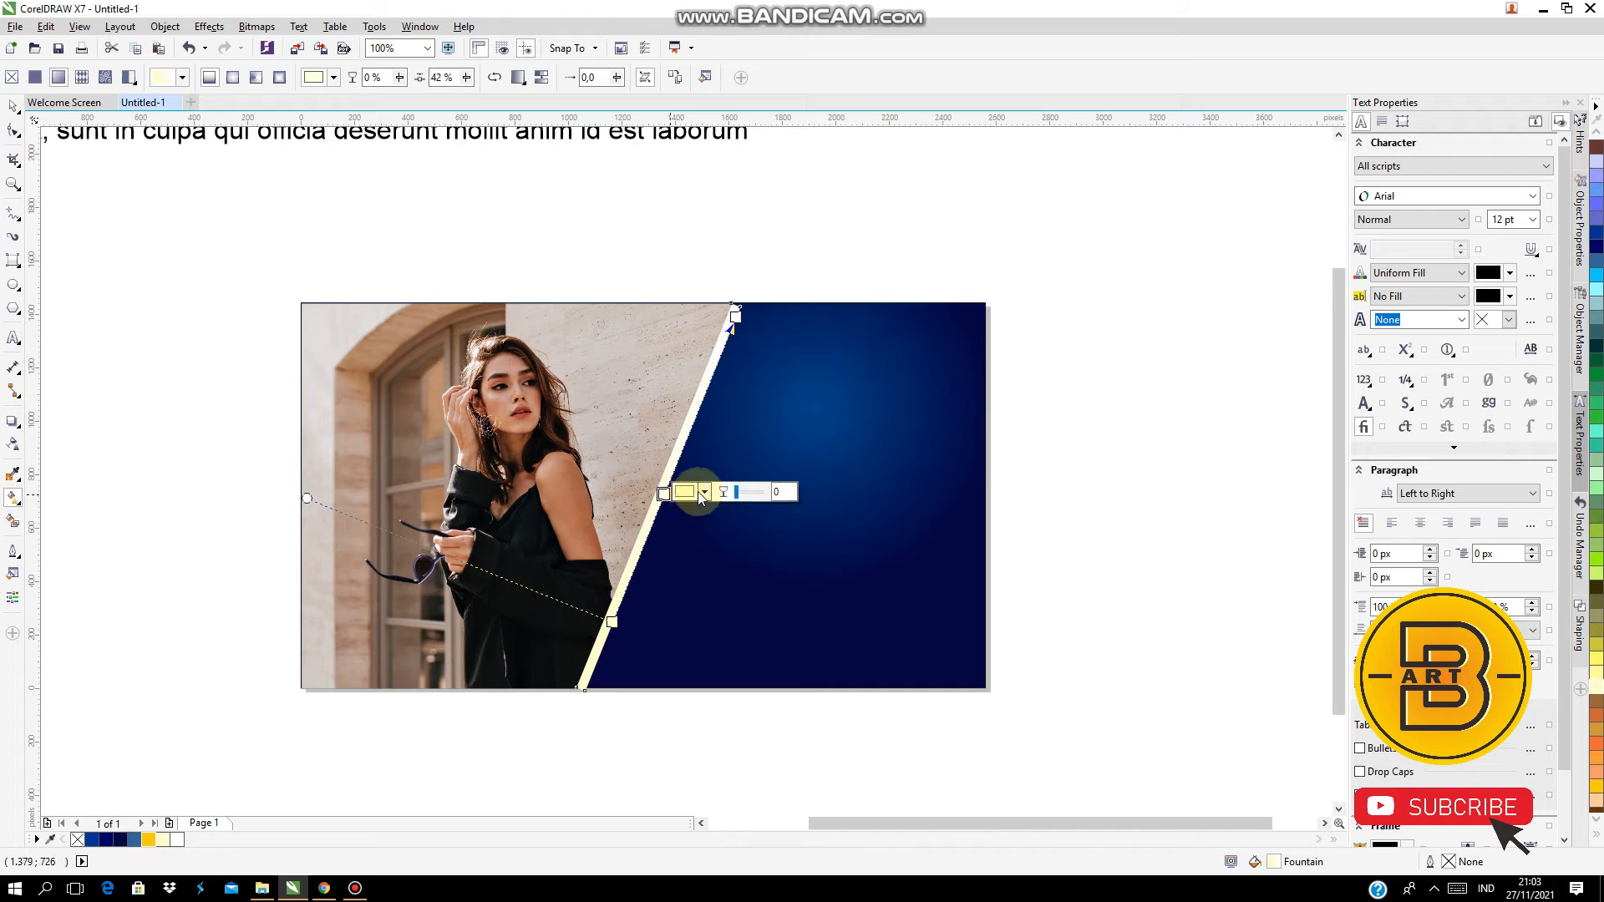
left_click(148, 840)
left_click(664, 493)
left_click(704, 491)
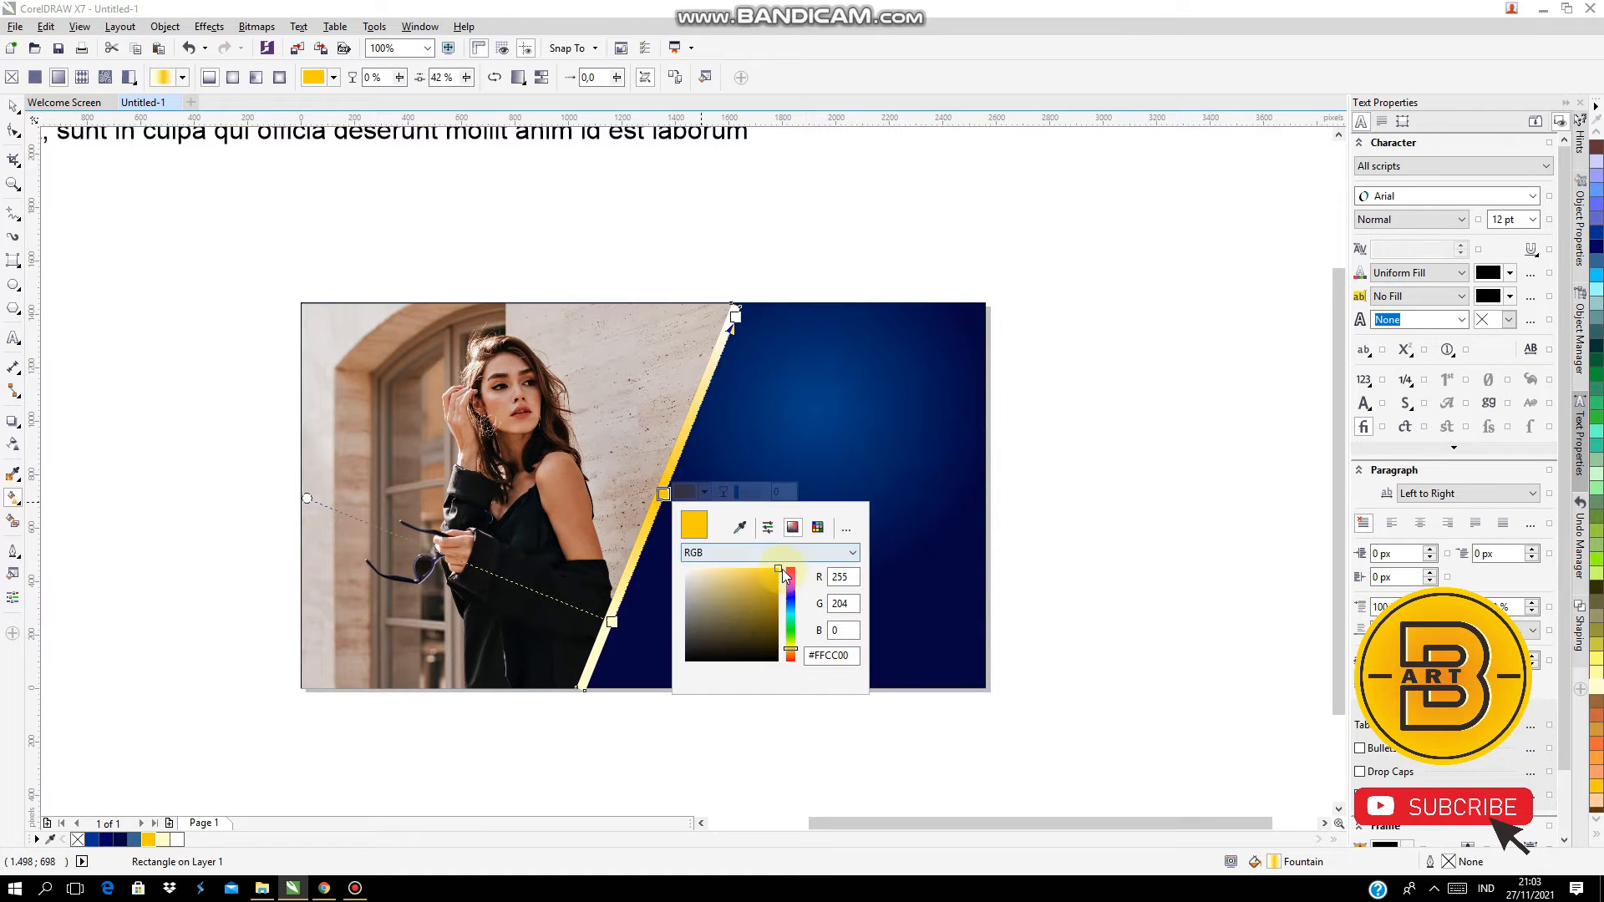
left_click(779, 615)
mouse_move(786, 618)
left_mouse_down()
mouse_move(792, 650)
mouse_move(780, 606)
left_mouse_up()
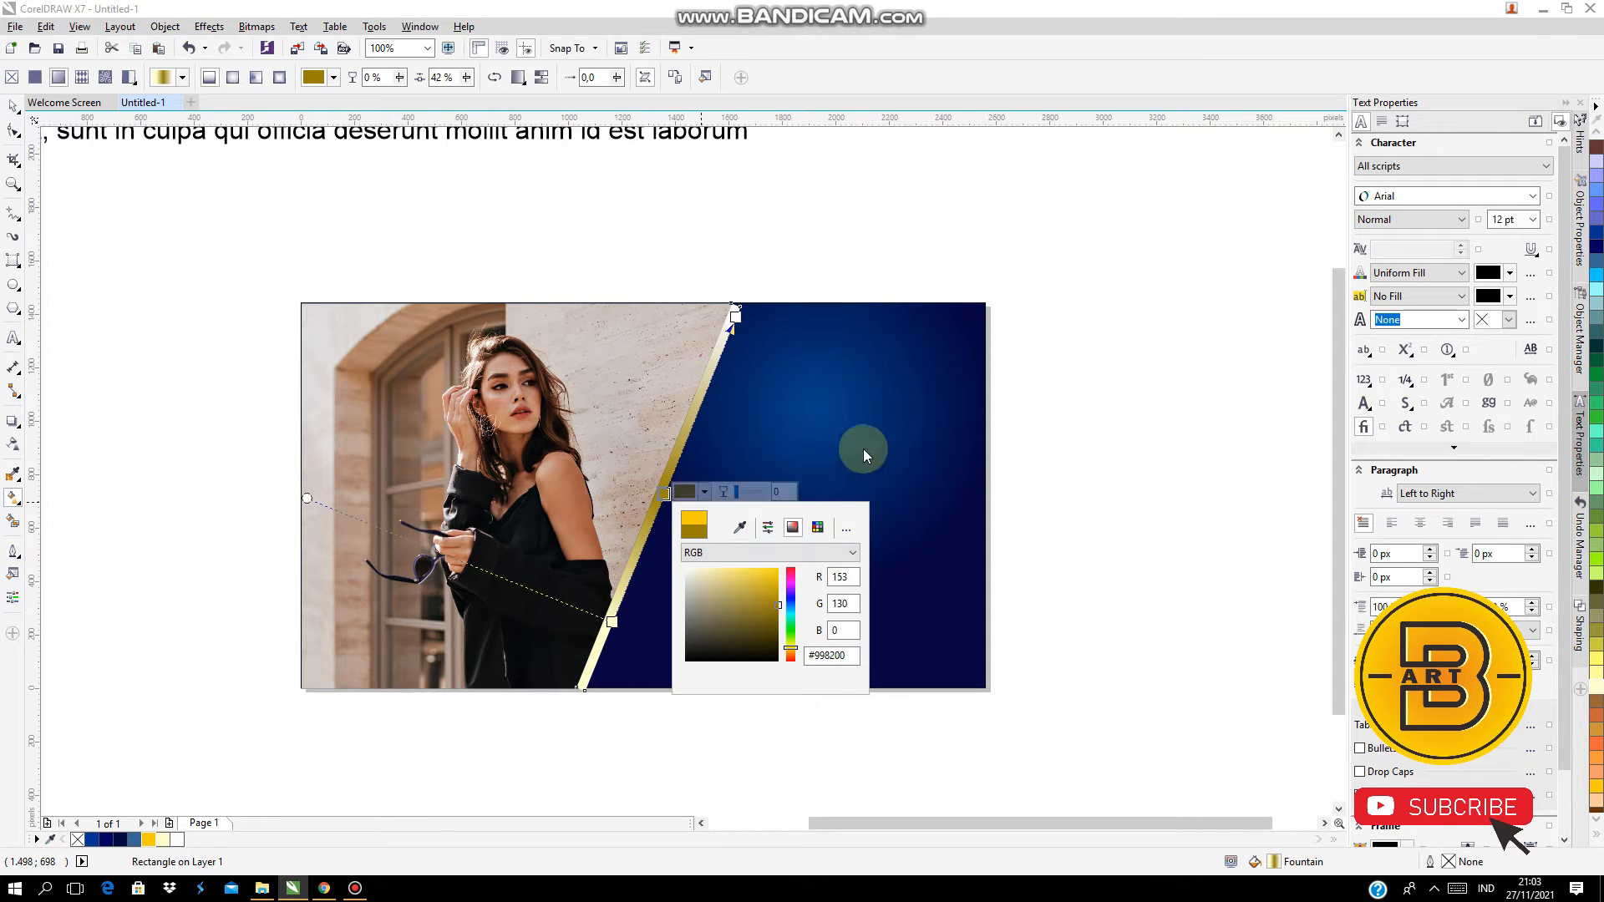
Set the strip gradient's upper end node to gold #DEAA0D and deselect the strip
left_click(735, 316)
left_click(149, 840)
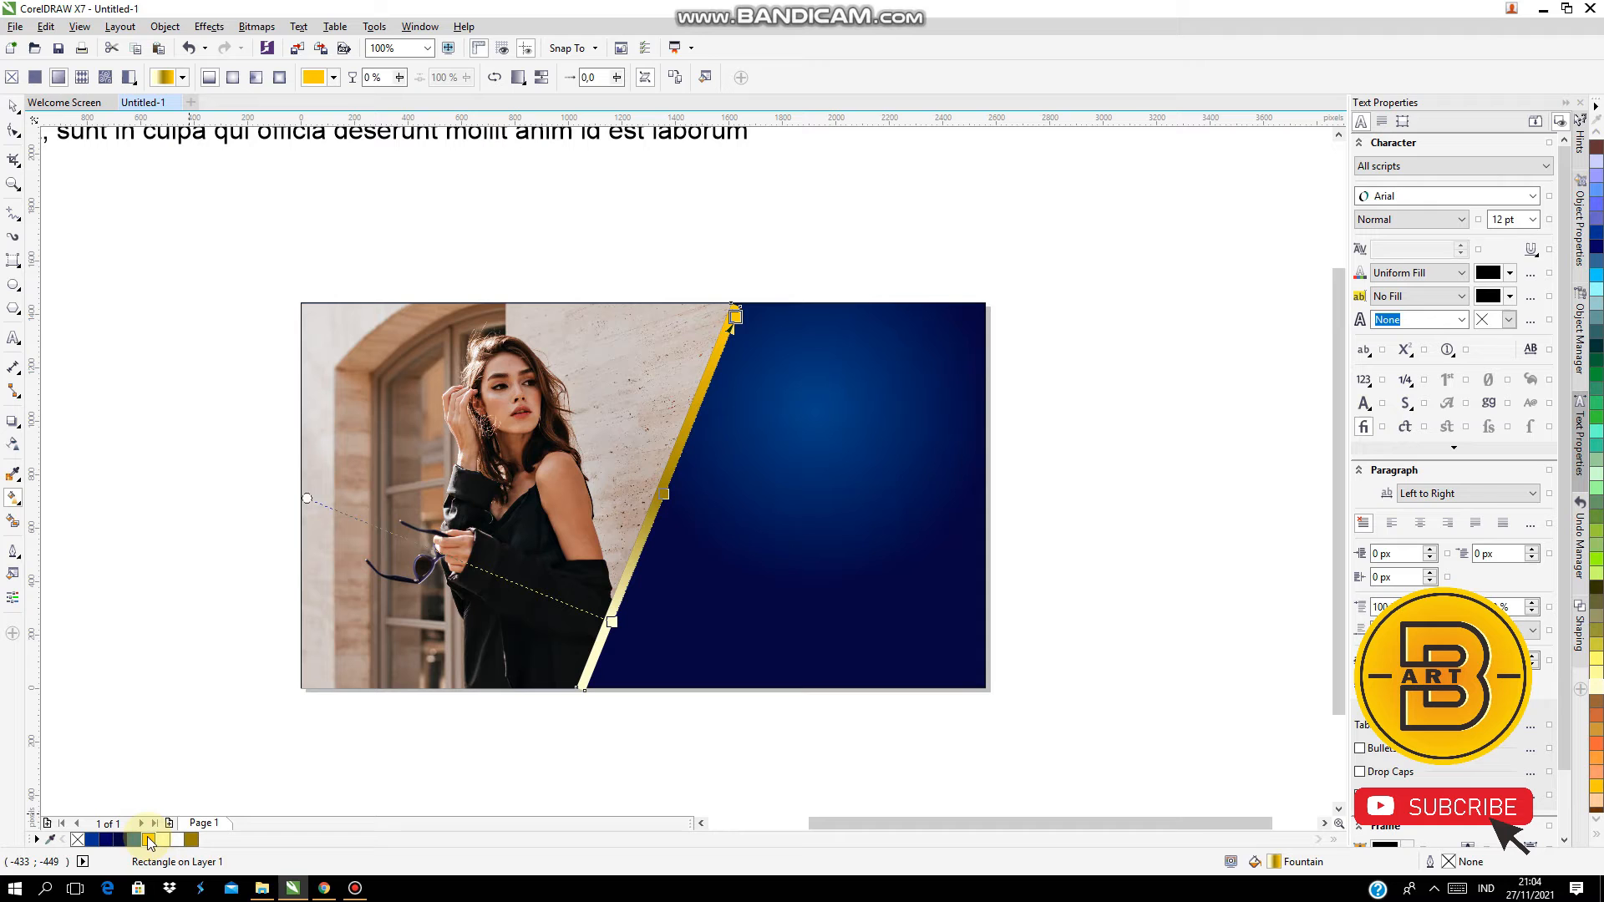
left_click(764, 314)
mouse_move(854, 420)
left_mouse_down()
mouse_move(852, 455)
mouse_move(842, 403)
left_mouse_up()
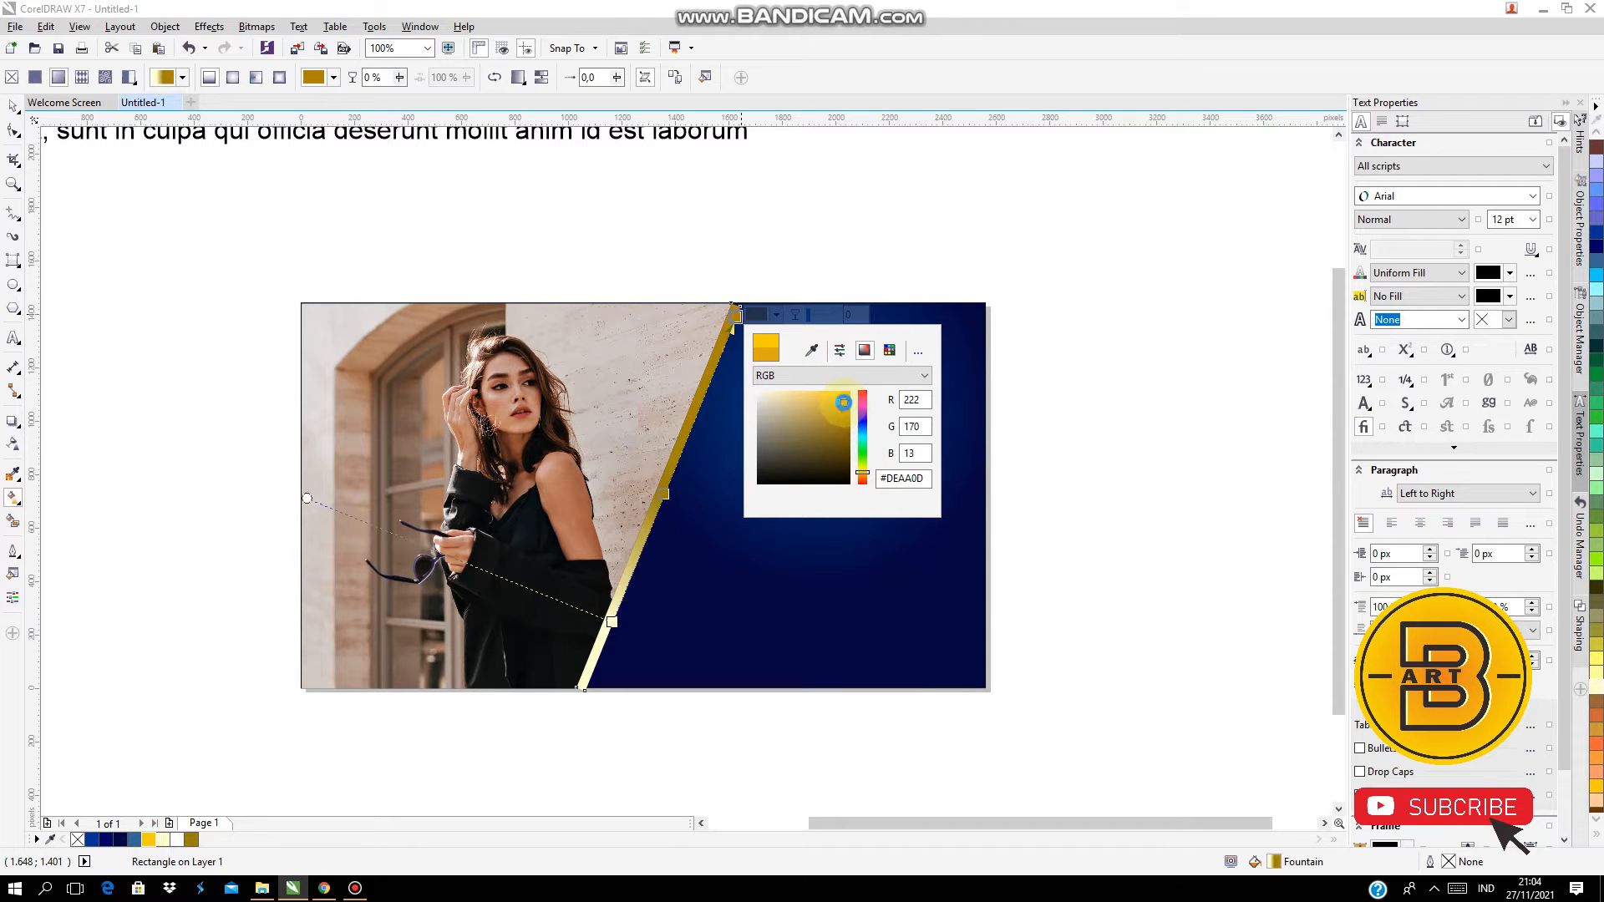
left_click(1133, 473)
left_click(13, 107)
left_click(446, 248)
scroll(644, 323, "down", 2)
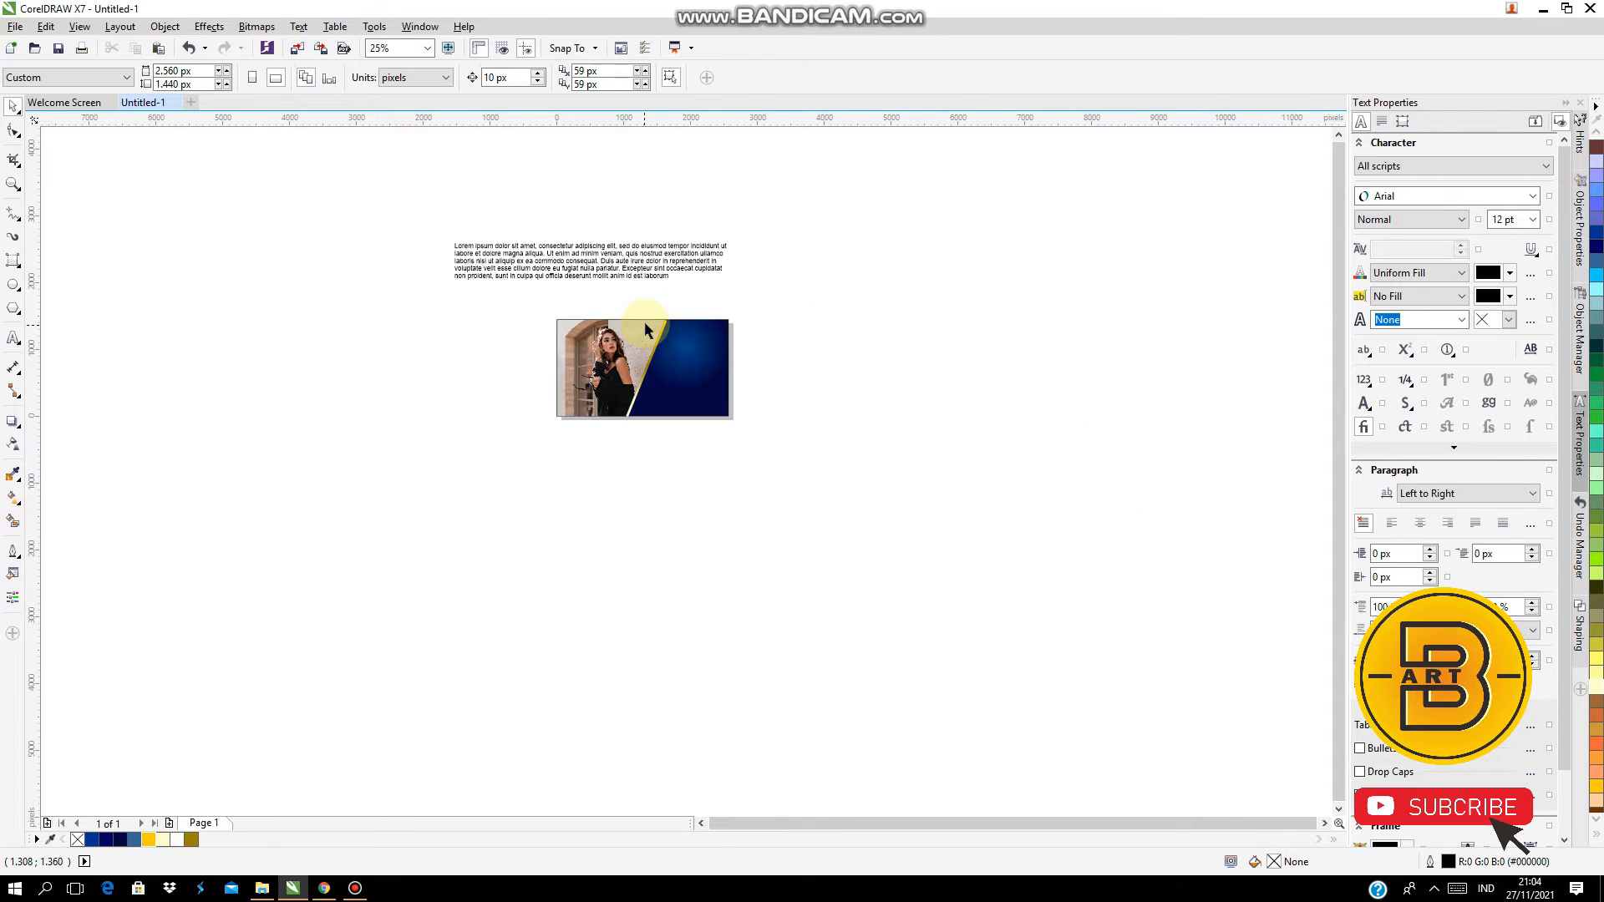
scroll(644, 323, "up", 1)
left_click(673, 356)
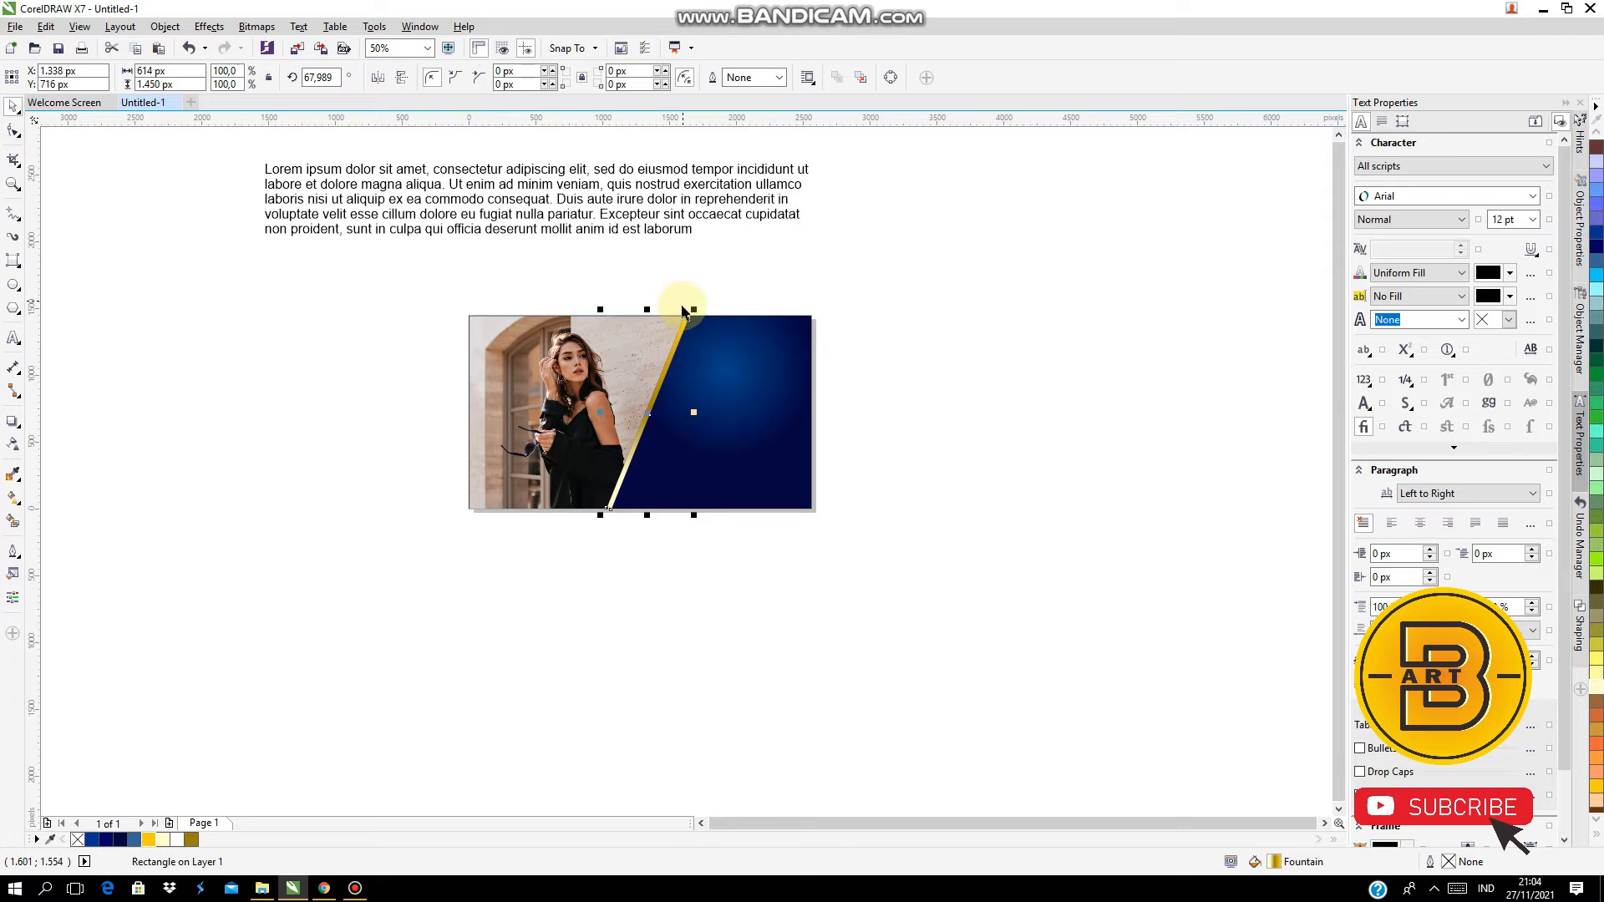
left_click(920, 361)
scroll(653, 376, "up", 1)
scroll(653, 376, "down", 1)
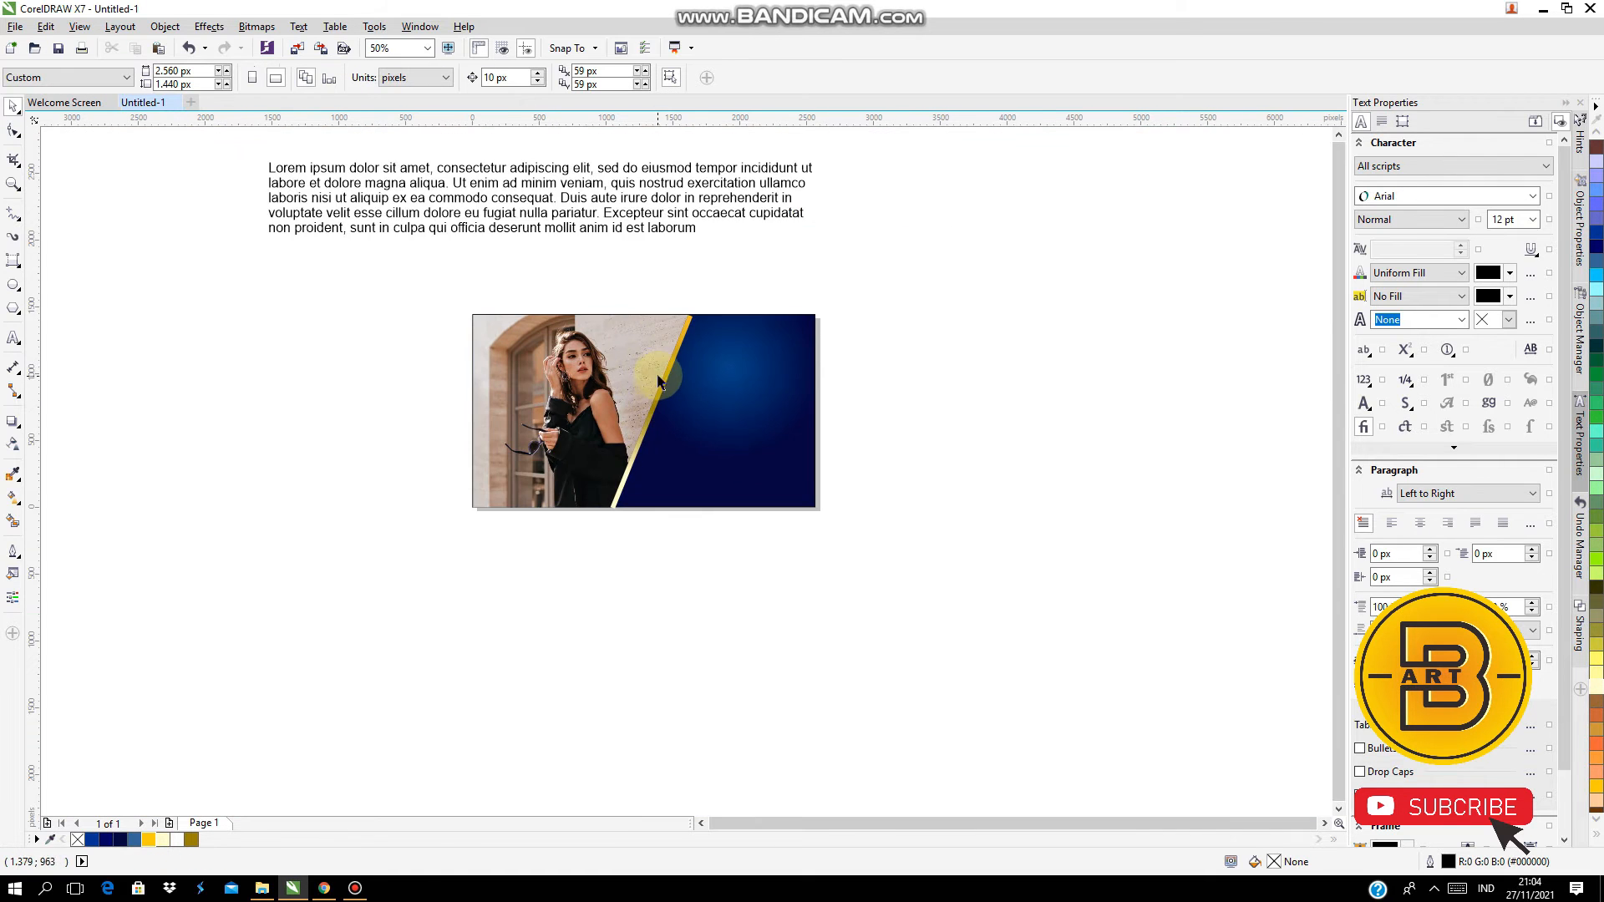
scroll(652, 374, "up", 1)
left_click(14, 262)
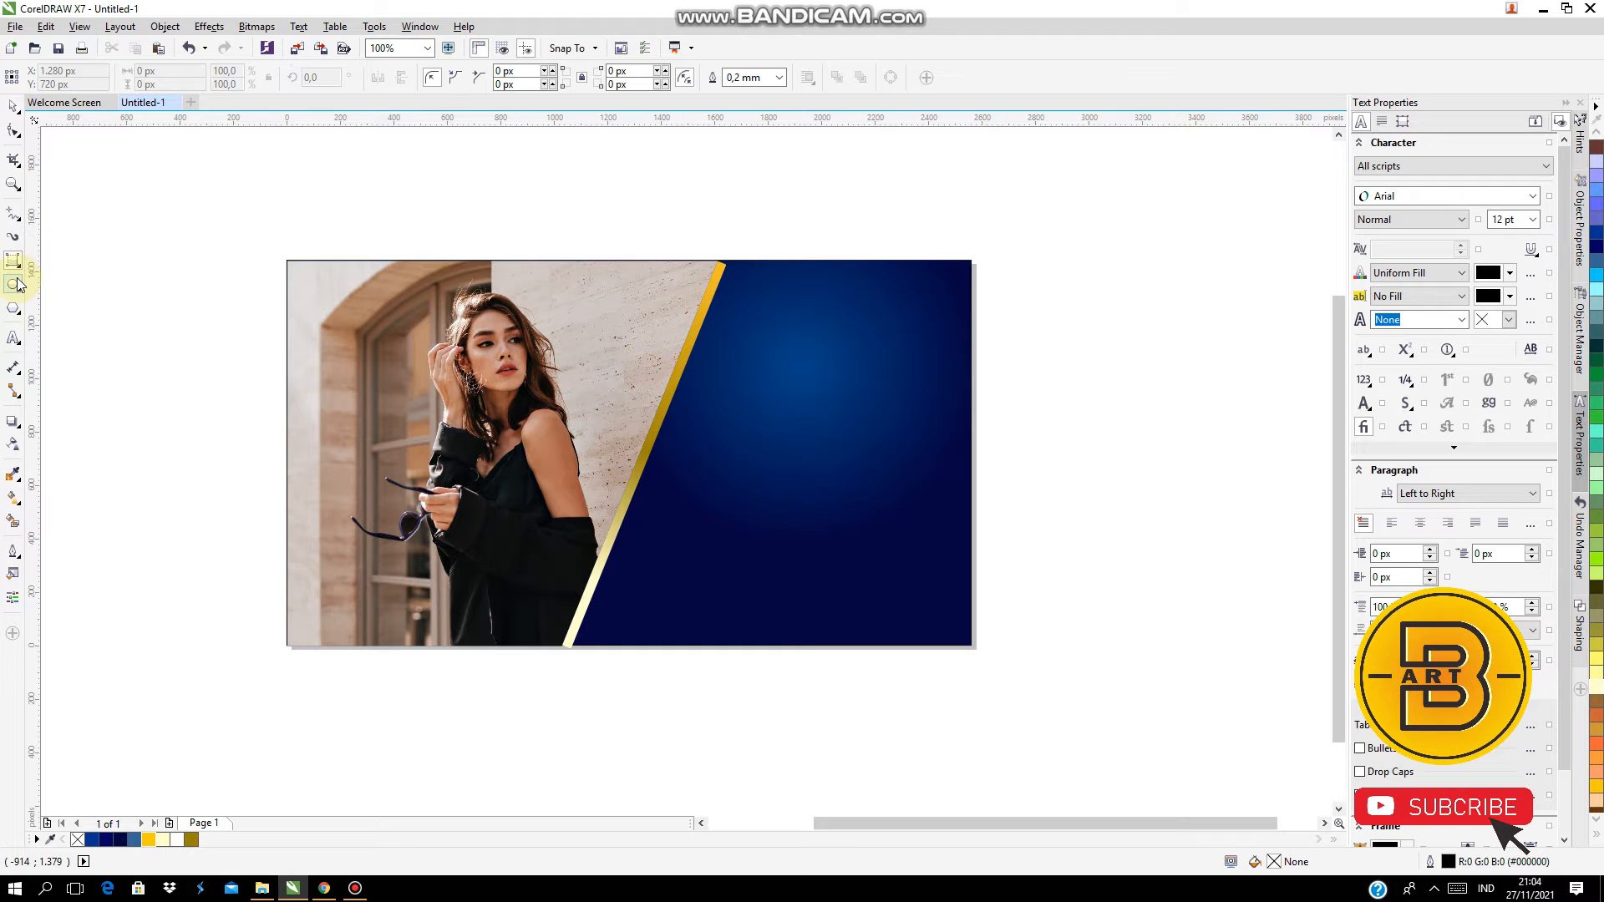
left_click(12, 109)
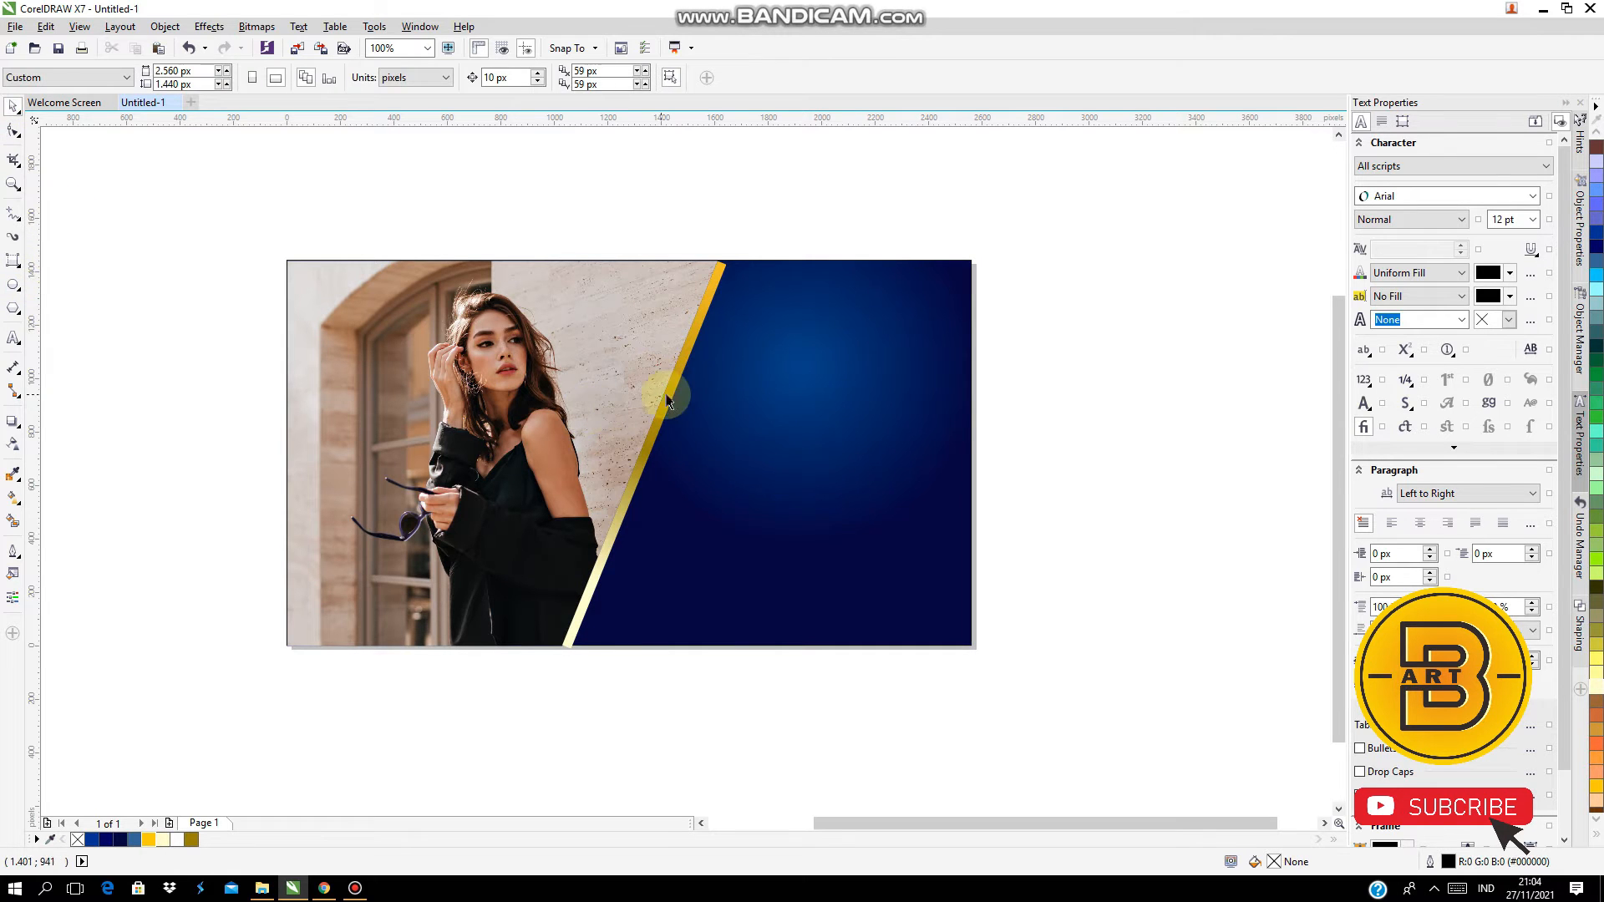
Move the gold strip about 230 px to the right, off the photo's edge and onto the navy background
left_click(666, 414)
left_click_drag(666, 418, 709, 455)
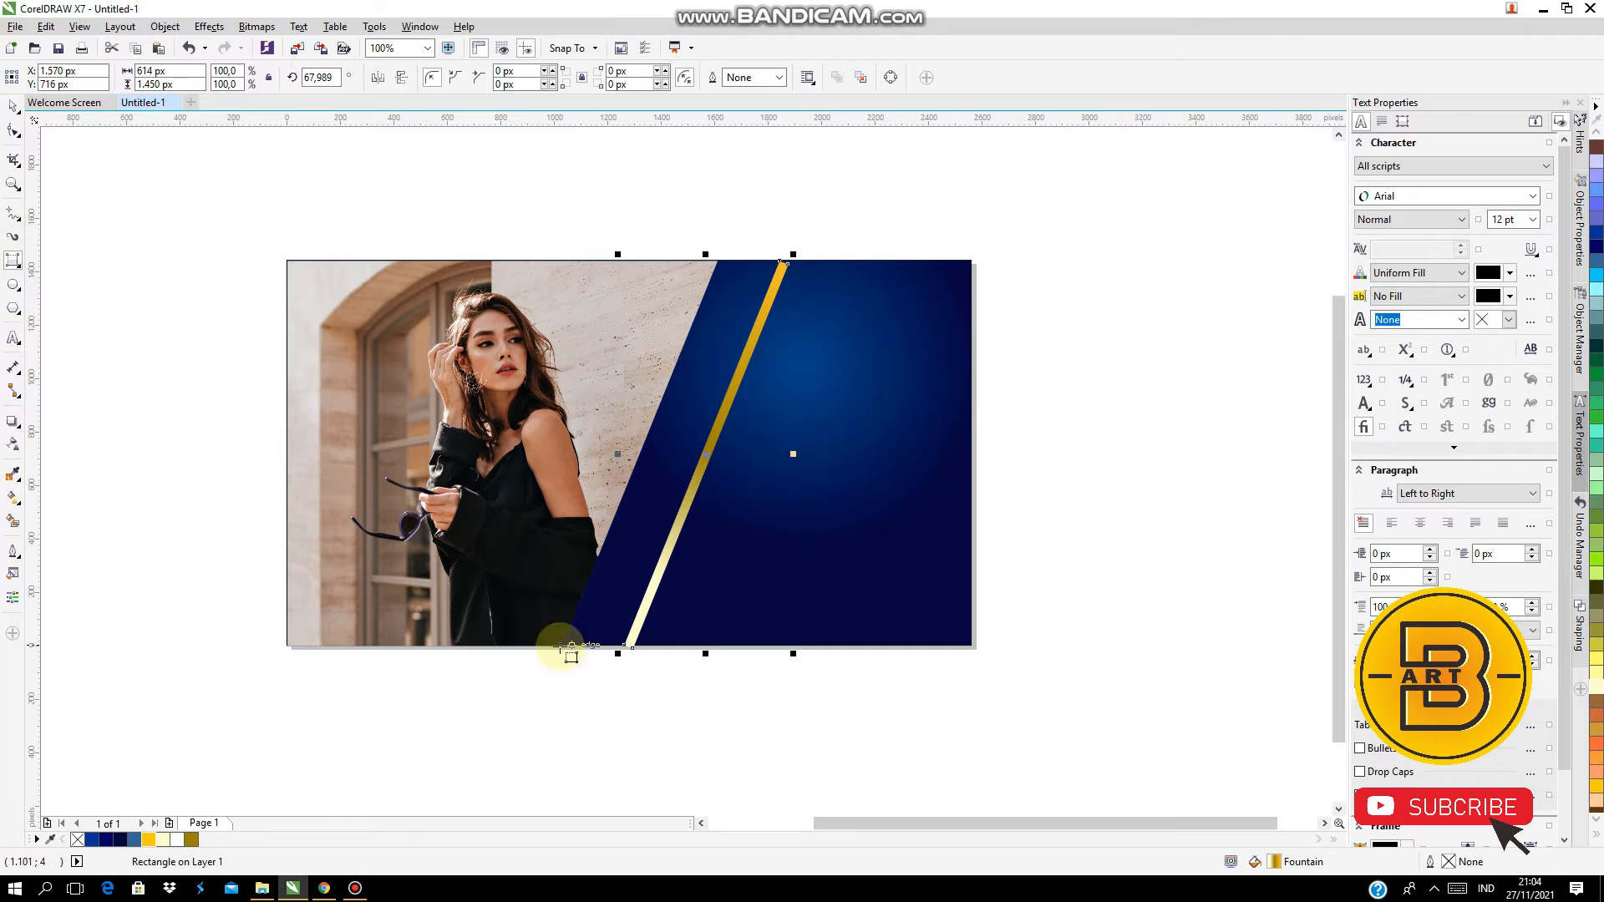
Draw a tilted 3-point rectangle along the photo's slanted edge, overshooting the banner, and fill it with navy #040442 without an outline
left_click_drag(556, 661, 737, 214)
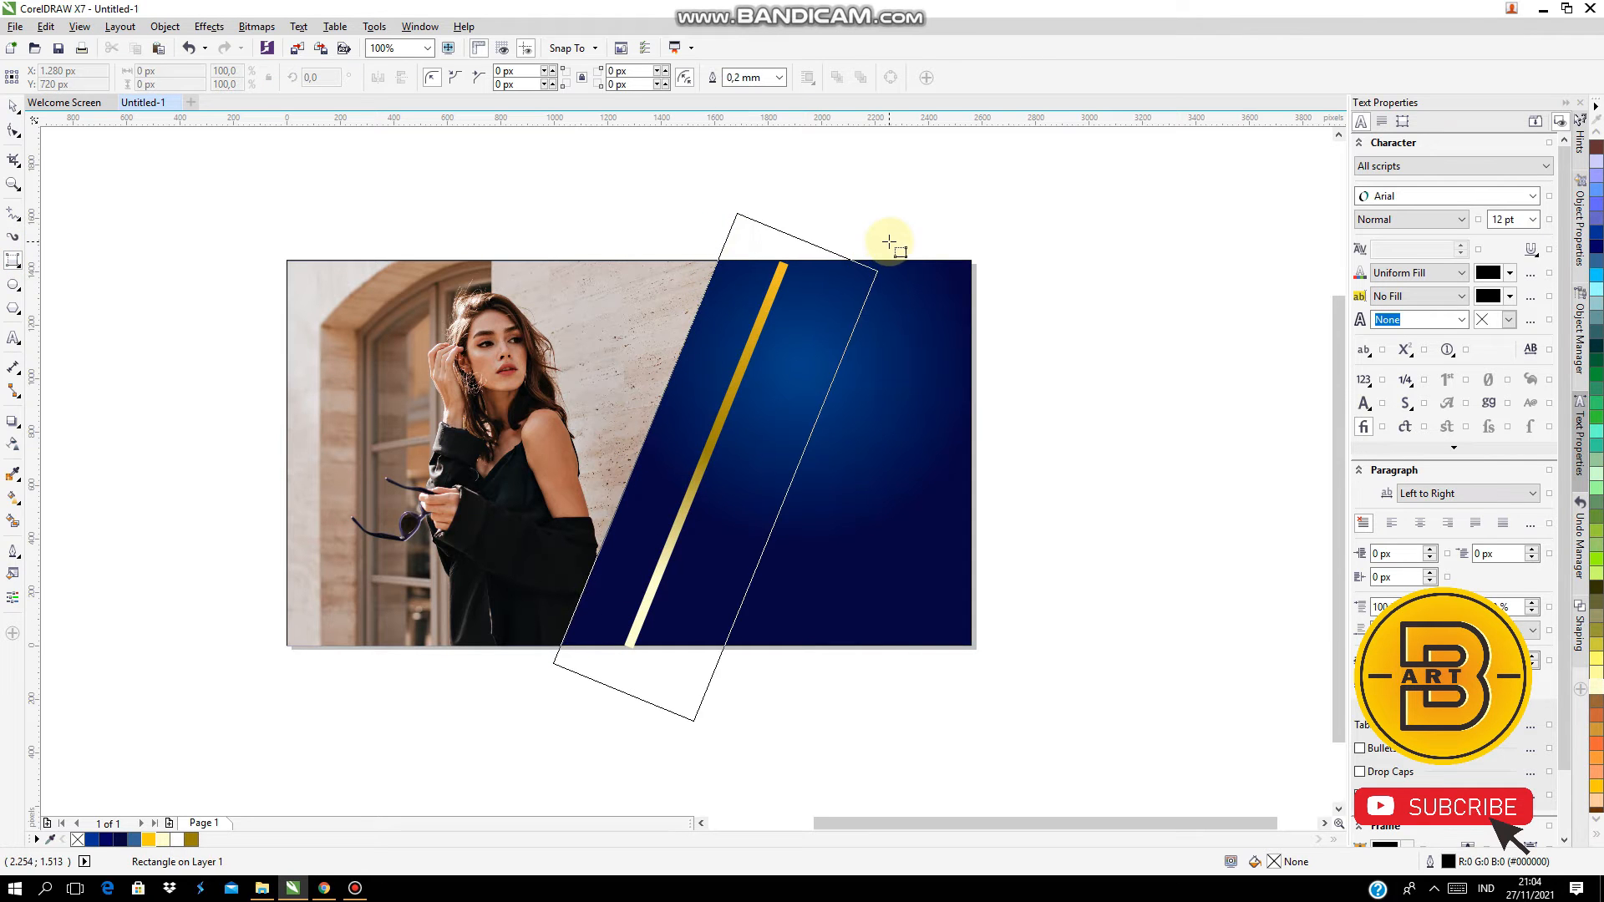
left_click(864, 220)
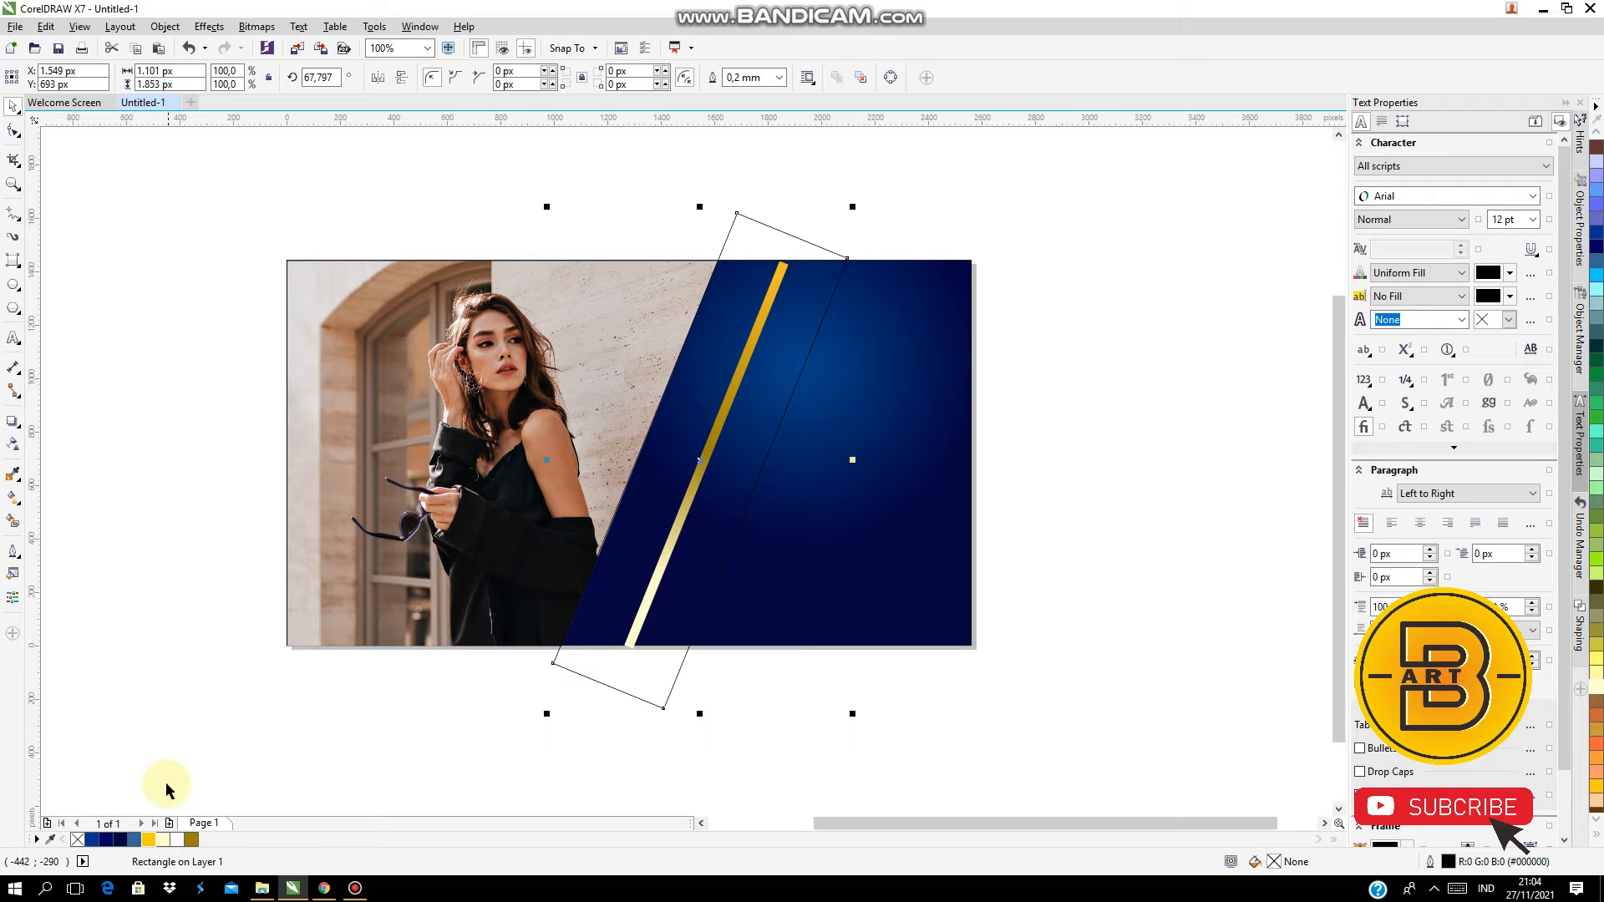
left_click(121, 839)
right_click(77, 839)
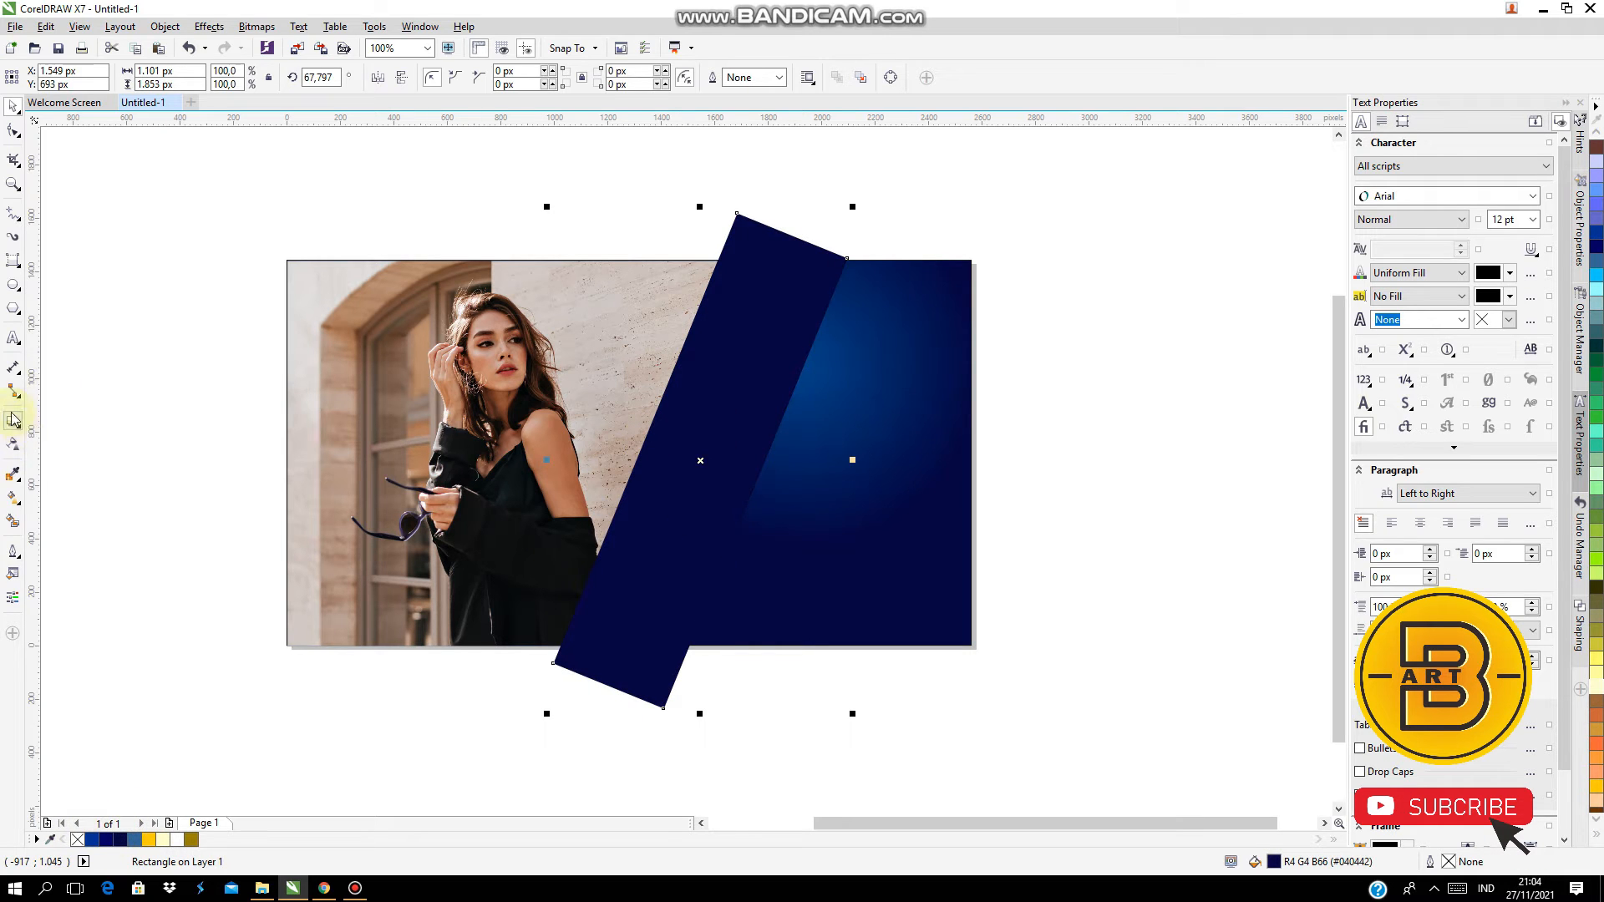
Apply a linear fountain fill along the wide navy strip, running from dark navy near the upper end to blue at the lower end
left_click(13, 498)
left_click_drag(719, 407, 614, 652)
left_click(137, 841)
left_click_drag(719, 407, 750, 355)
left_click(613, 657)
left_click(654, 651)
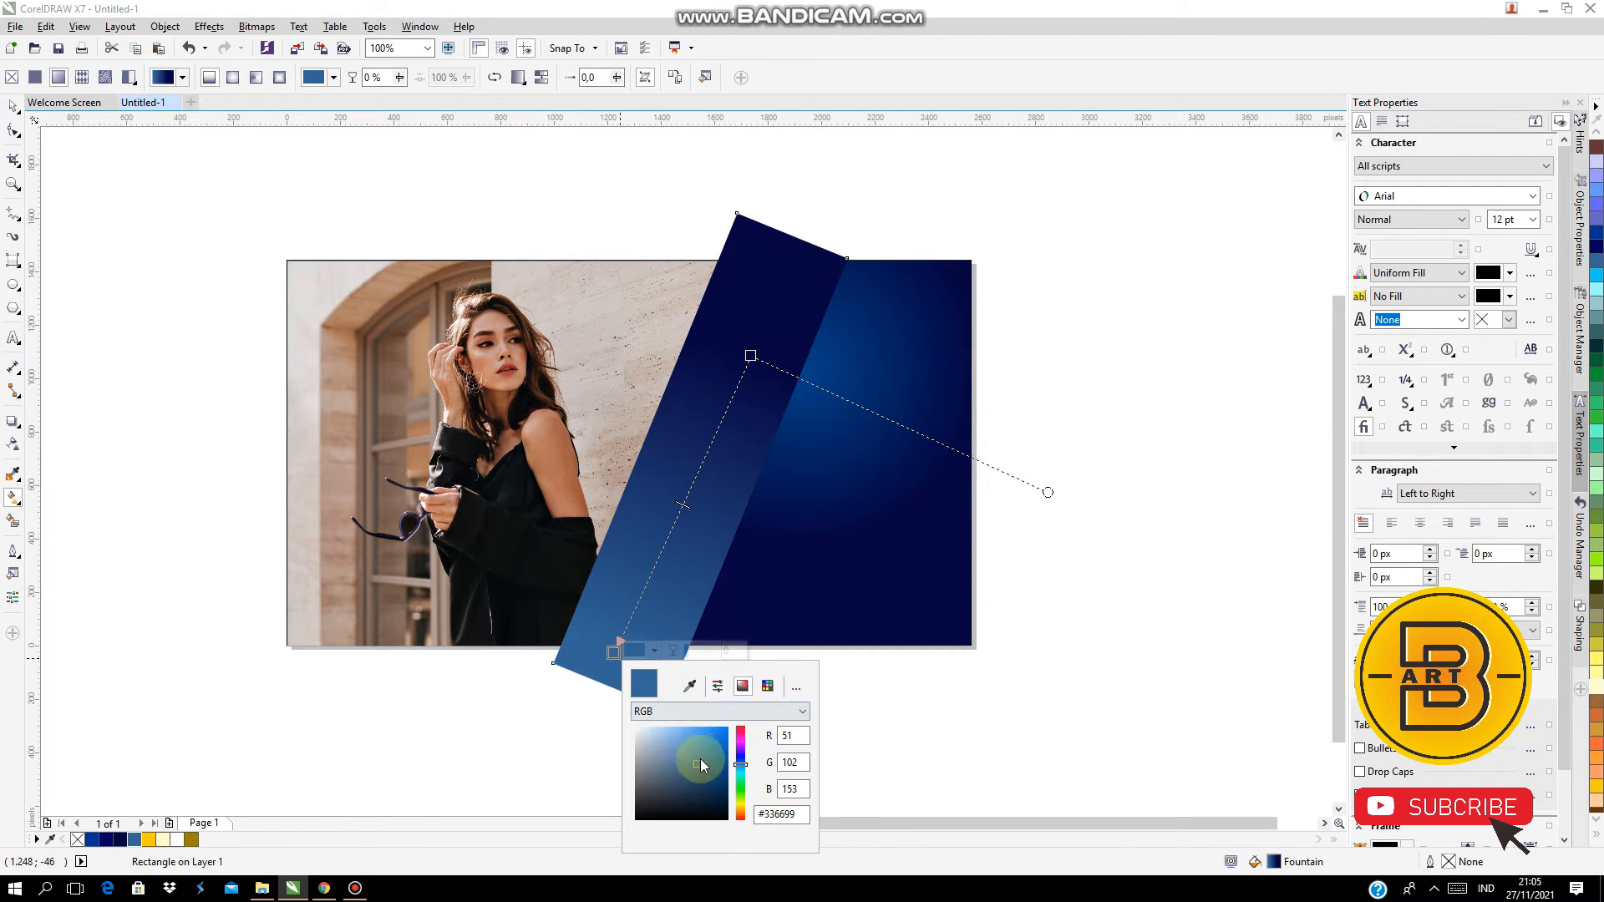
left_click(726, 767)
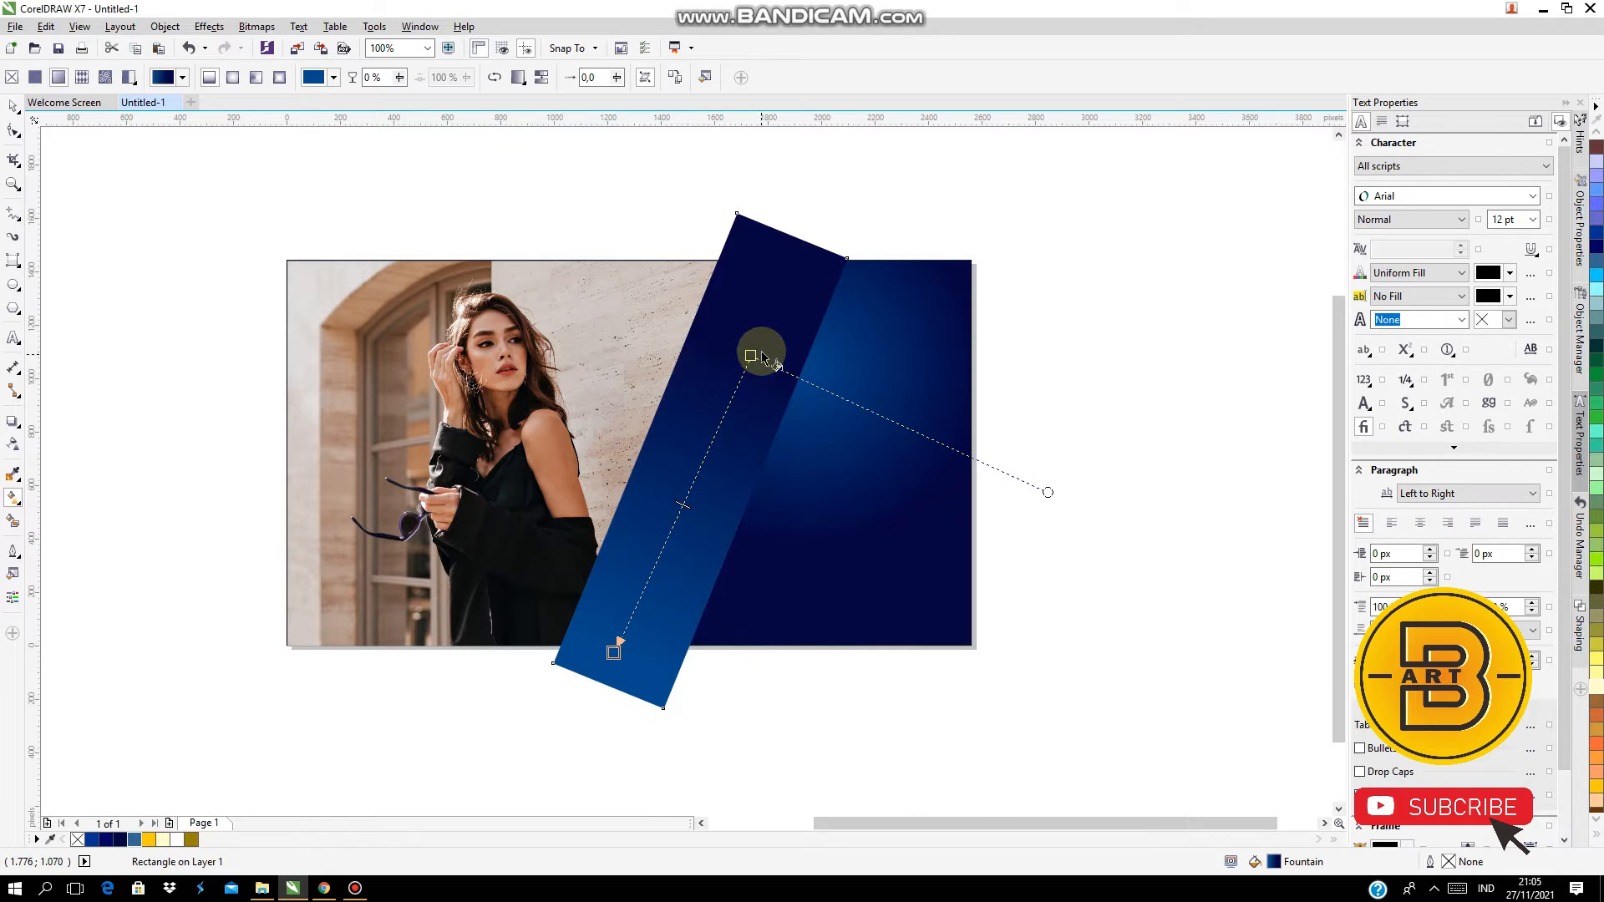
left_click_drag(757, 344, 749, 333)
left_click(12, 107)
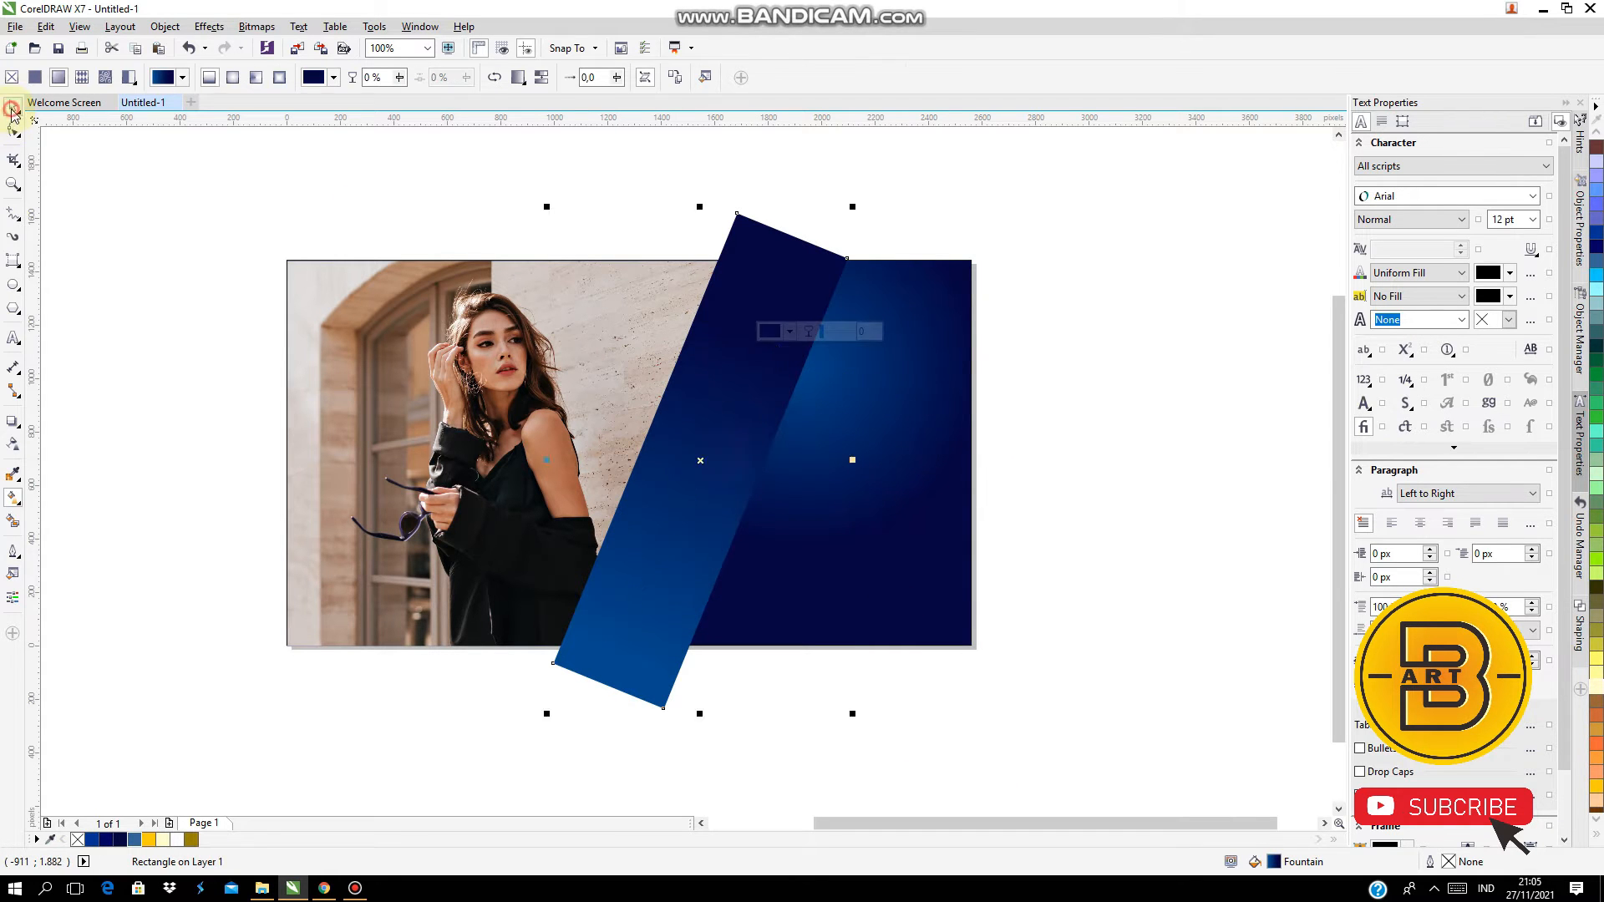
left_click(359, 213)
Draw a rectangle about 1672 × 391 px resting on the banner's upper edge and use it to trim the wide strip's overhang
left_click(685, 325)
left_click(14, 265)
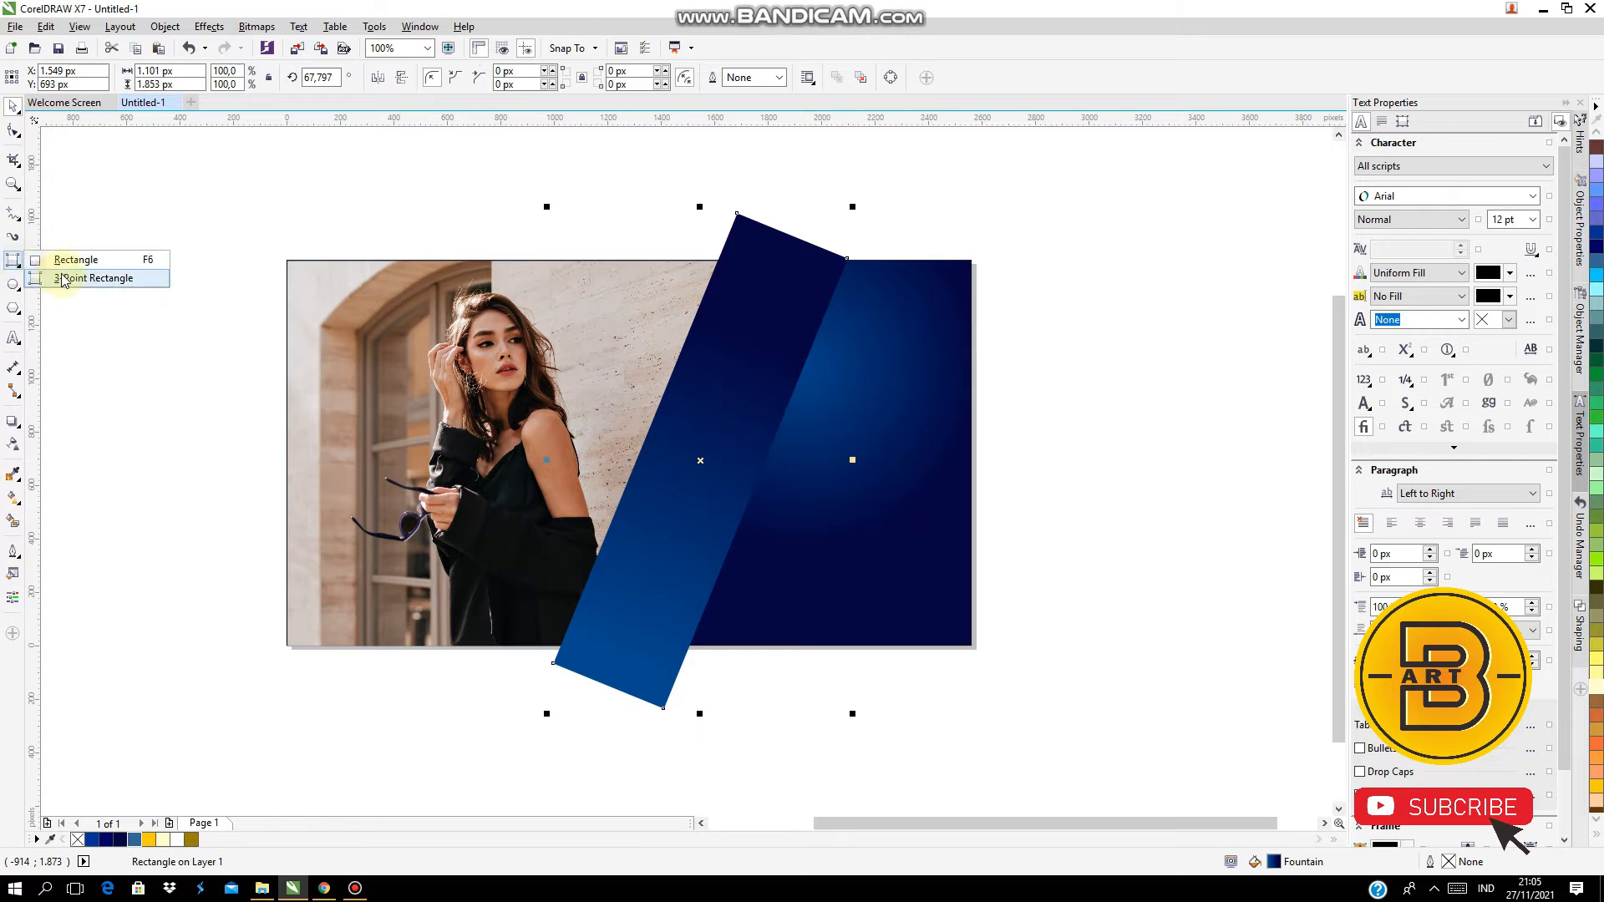
left_click(59, 259)
left_click_drag(624, 155, 1073, 261)
left_click(13, 106)
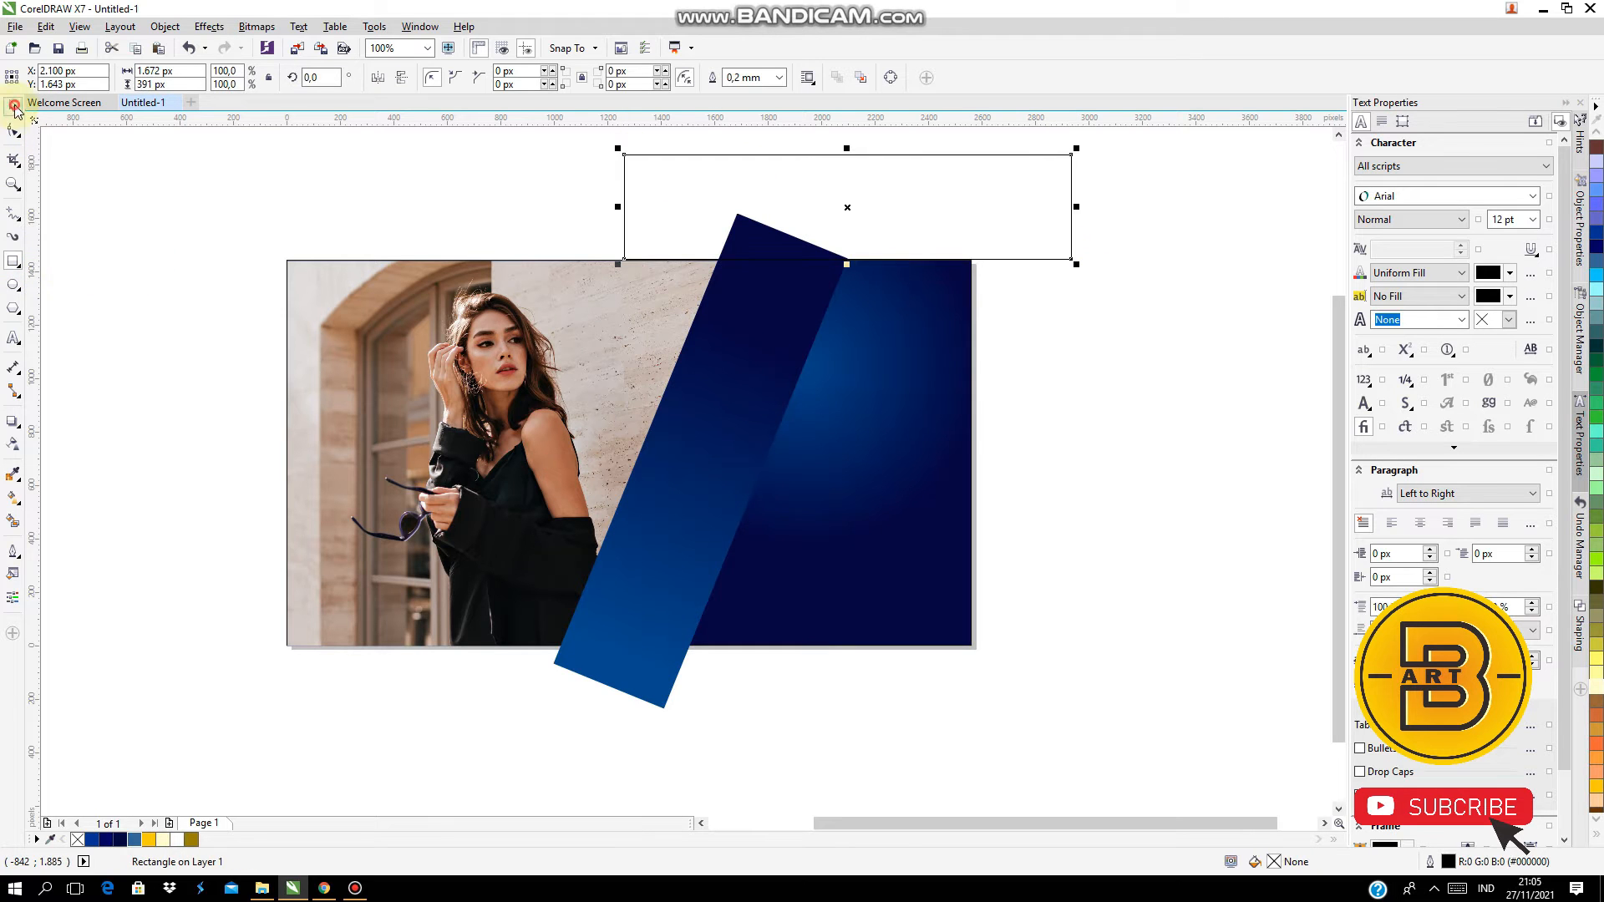
left_click(694, 402, "shift")
left_click(487, 78)
Move the rectangle to the banner's lower edge, trim the wide strip's remaining overhang with it, and park the rectangle below the banner
left_click_drag(921, 186, 824, 669)
left_click(729, 489, "shift")
left_click(487, 78)
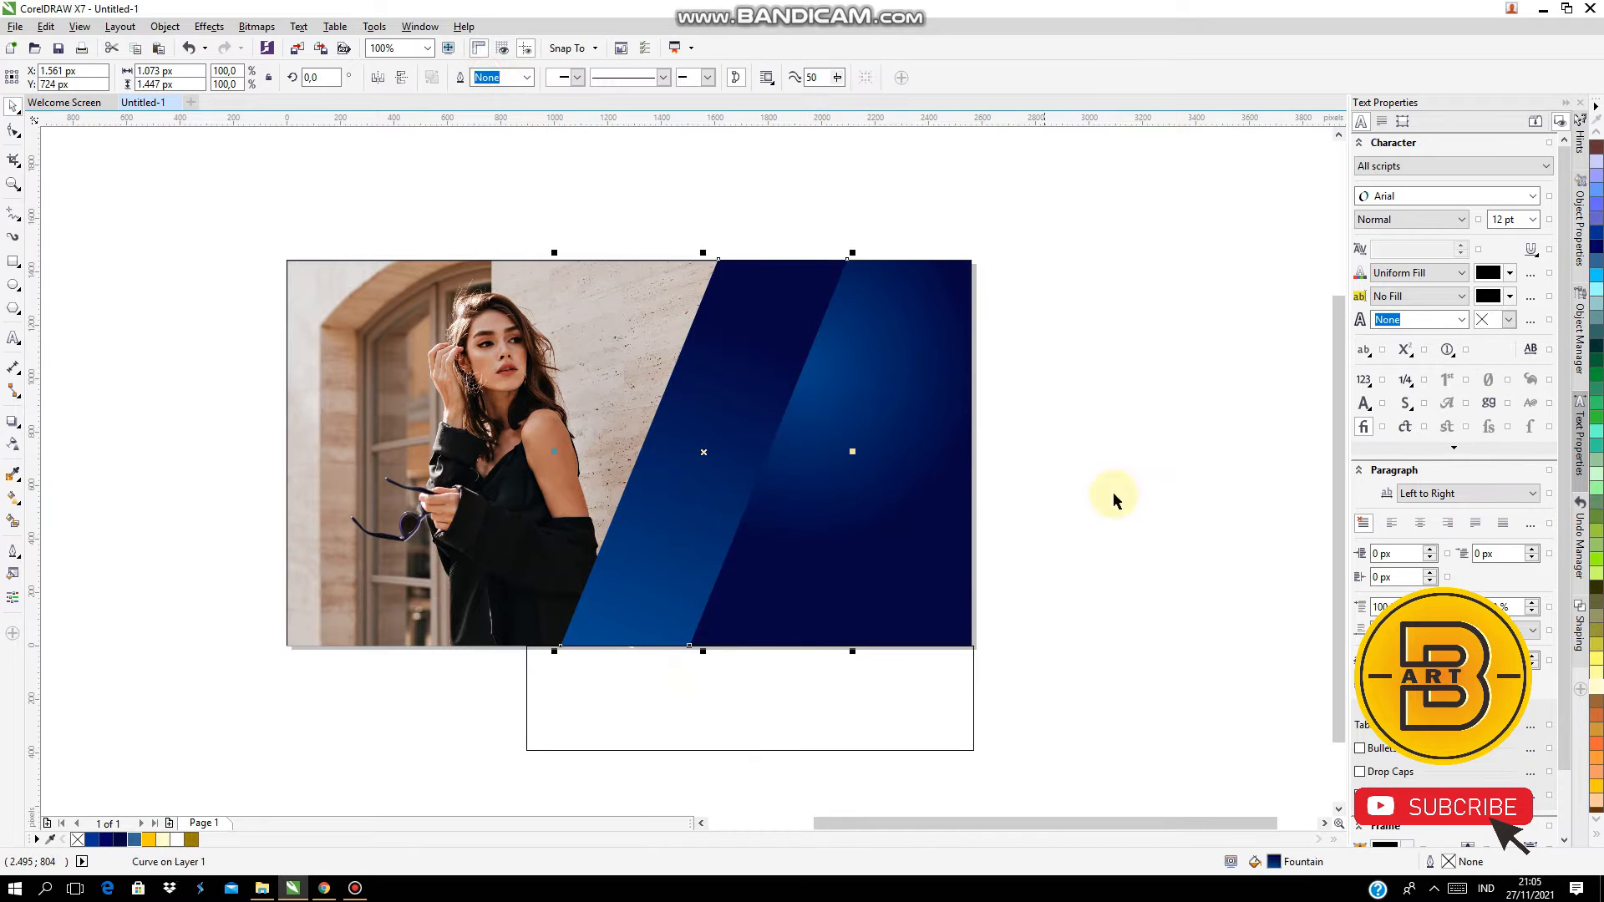
left_click(1114, 494)
left_click_drag(958, 191, 648, 691)
left_click_drag(855, 666, 666, 722)
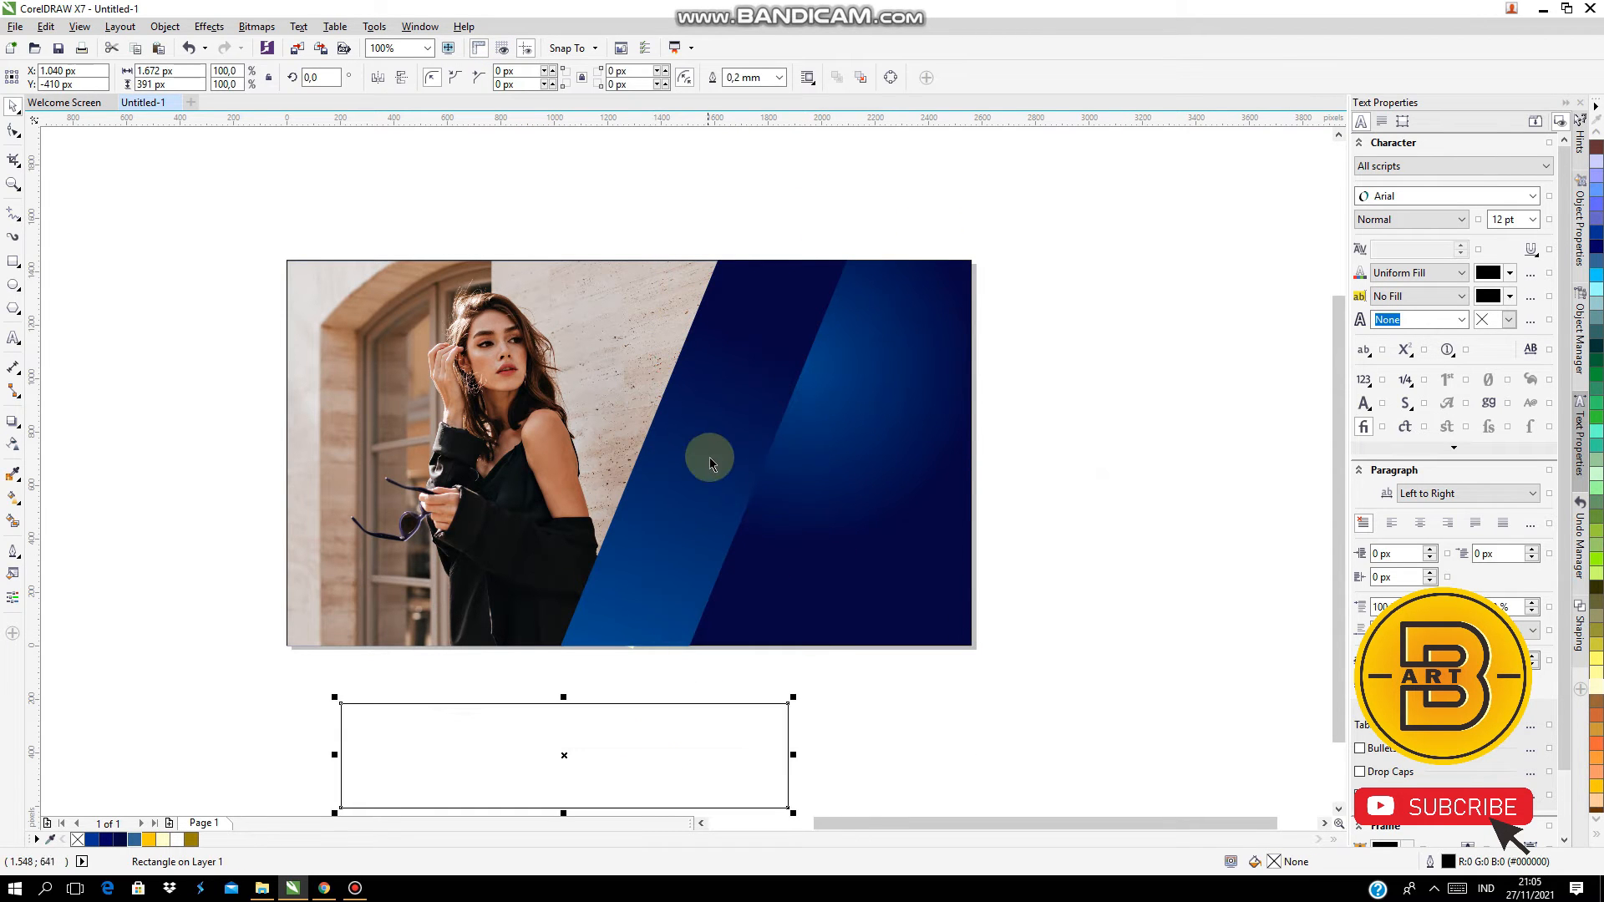
Place the gold strip in front of the wide blue strip and move it about 240 px left onto the photo's slanted edge
left_click(716, 454)
left_click(731, 395)
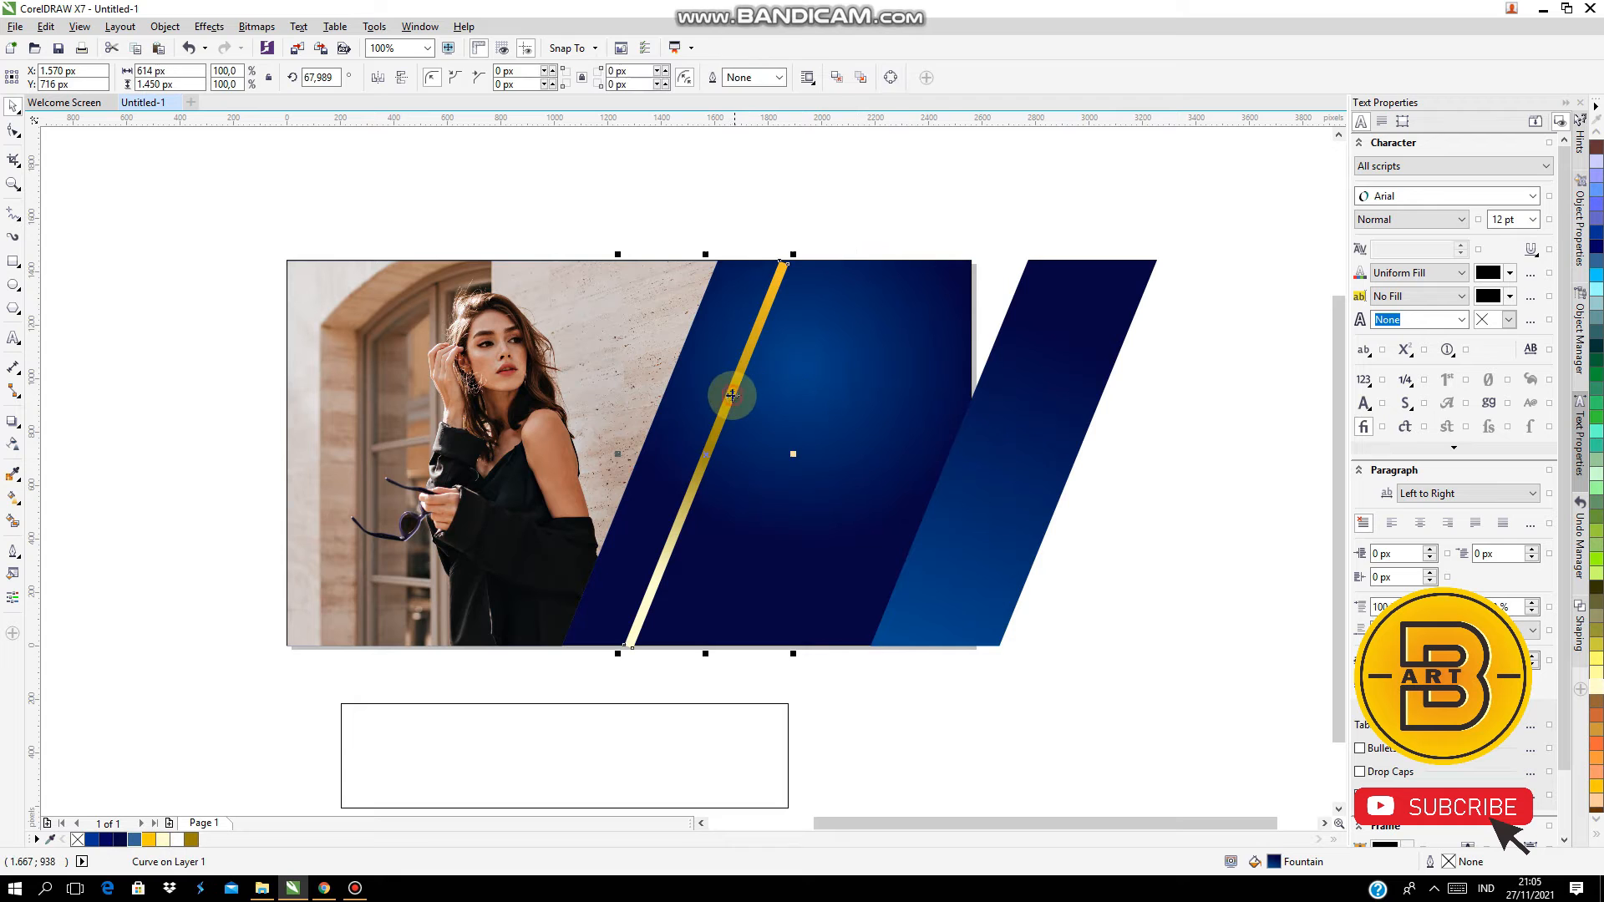
left_click_drag(1036, 433, 651, 440)
left_click(761, 189)
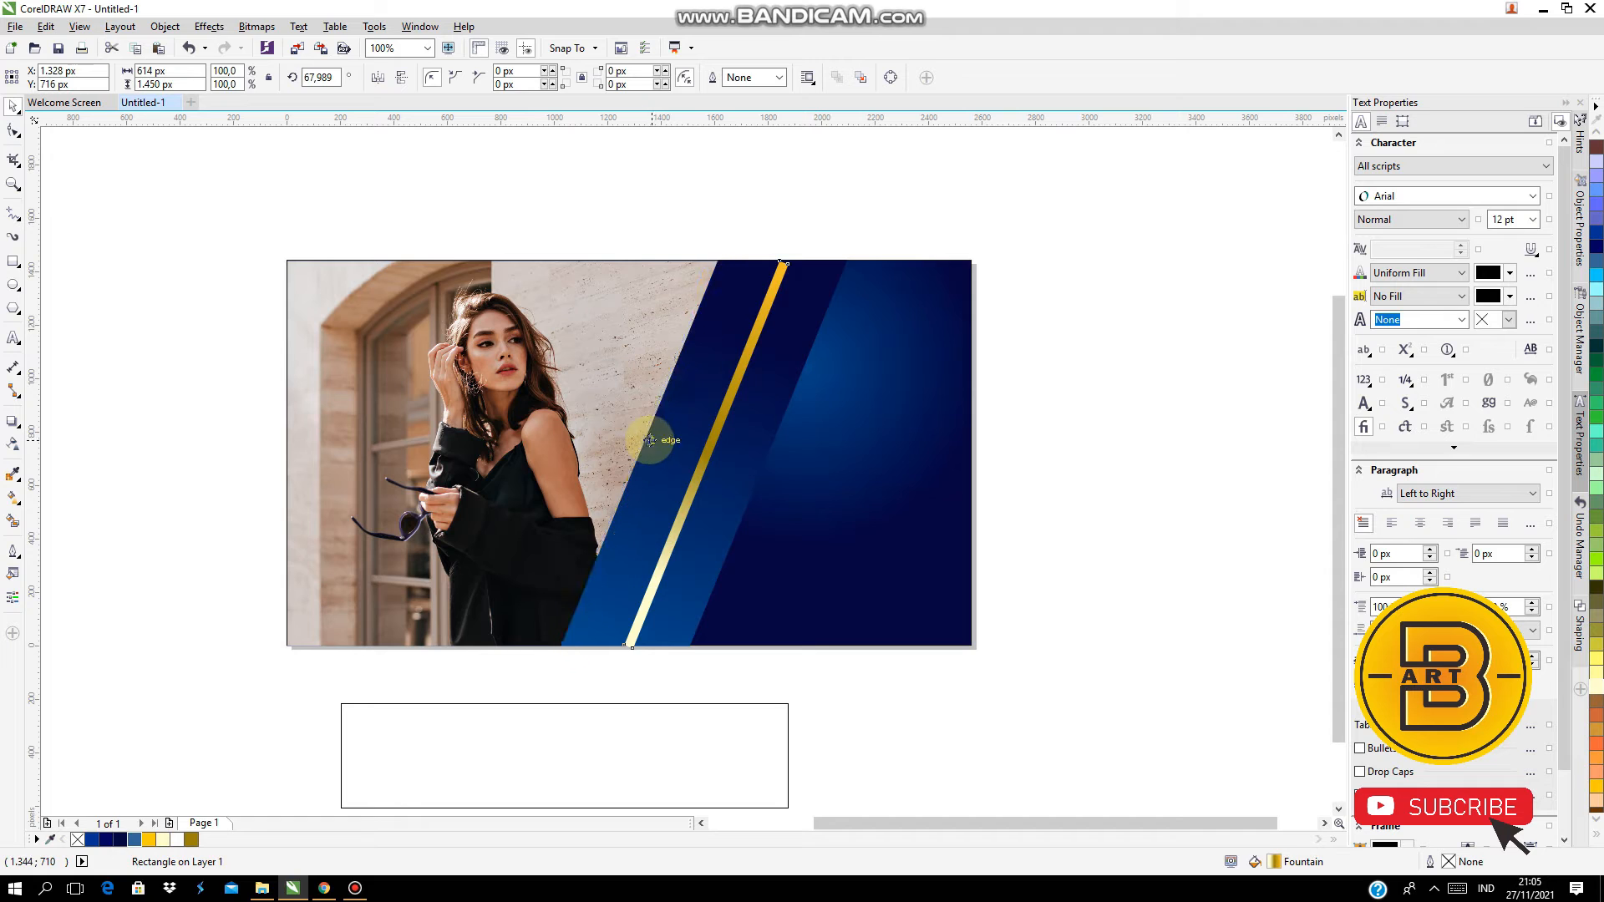
left_click(849, 208)
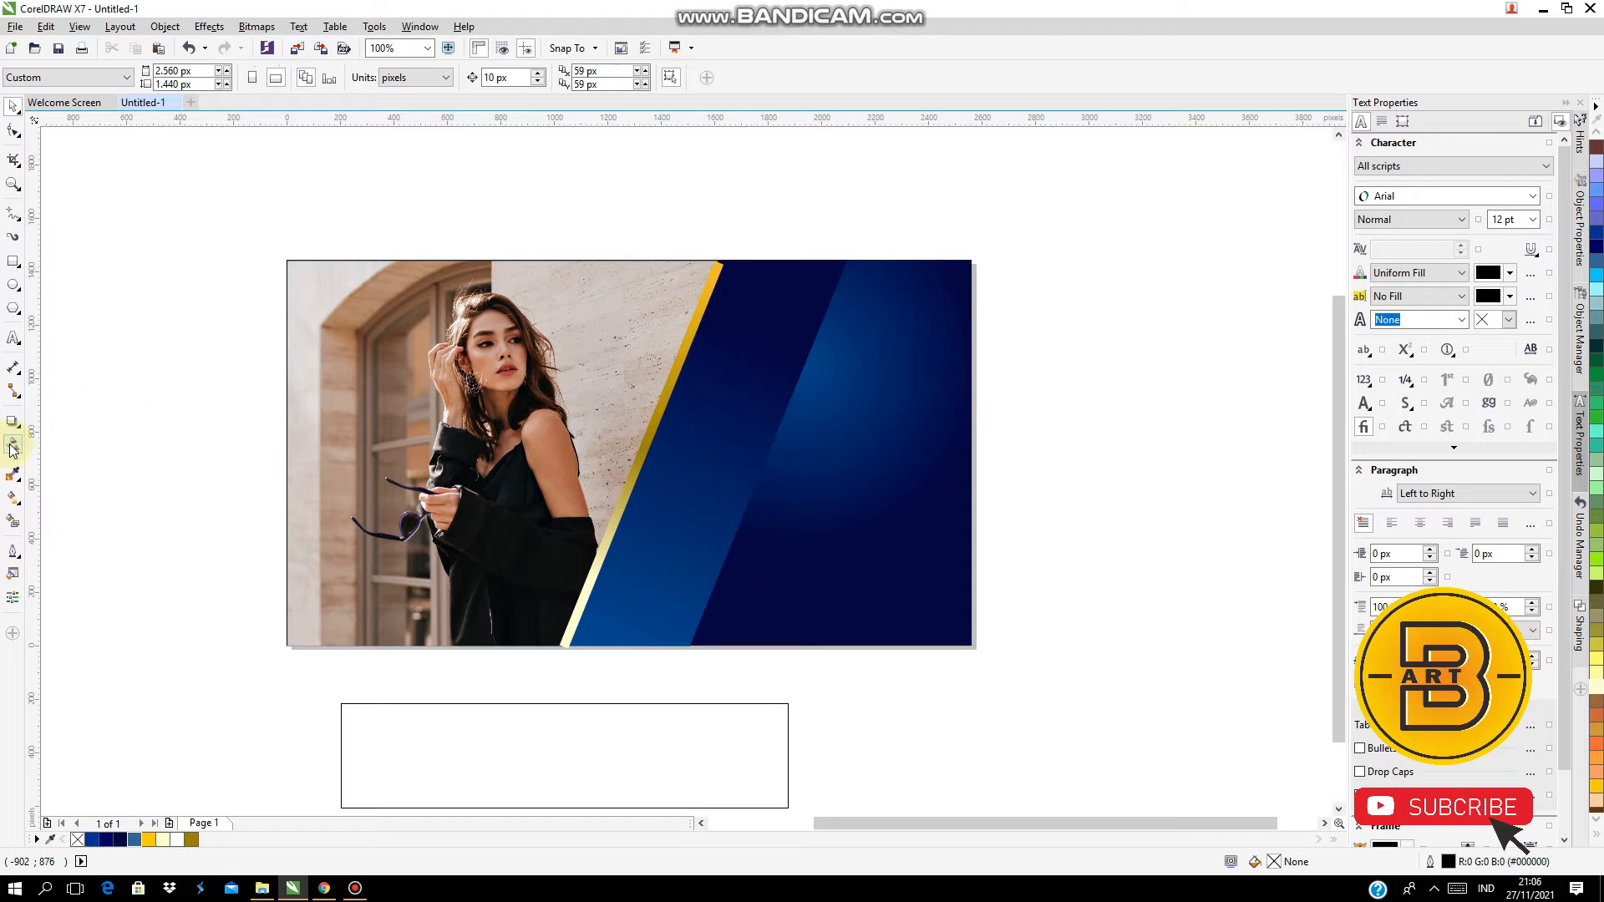
Draw a thin 3-point rectangle tilted about 68° beside the gold strip, overshooting the banner, and fill it with navy #040442 without an outline
left_click(13, 261)
left_click(58, 280)
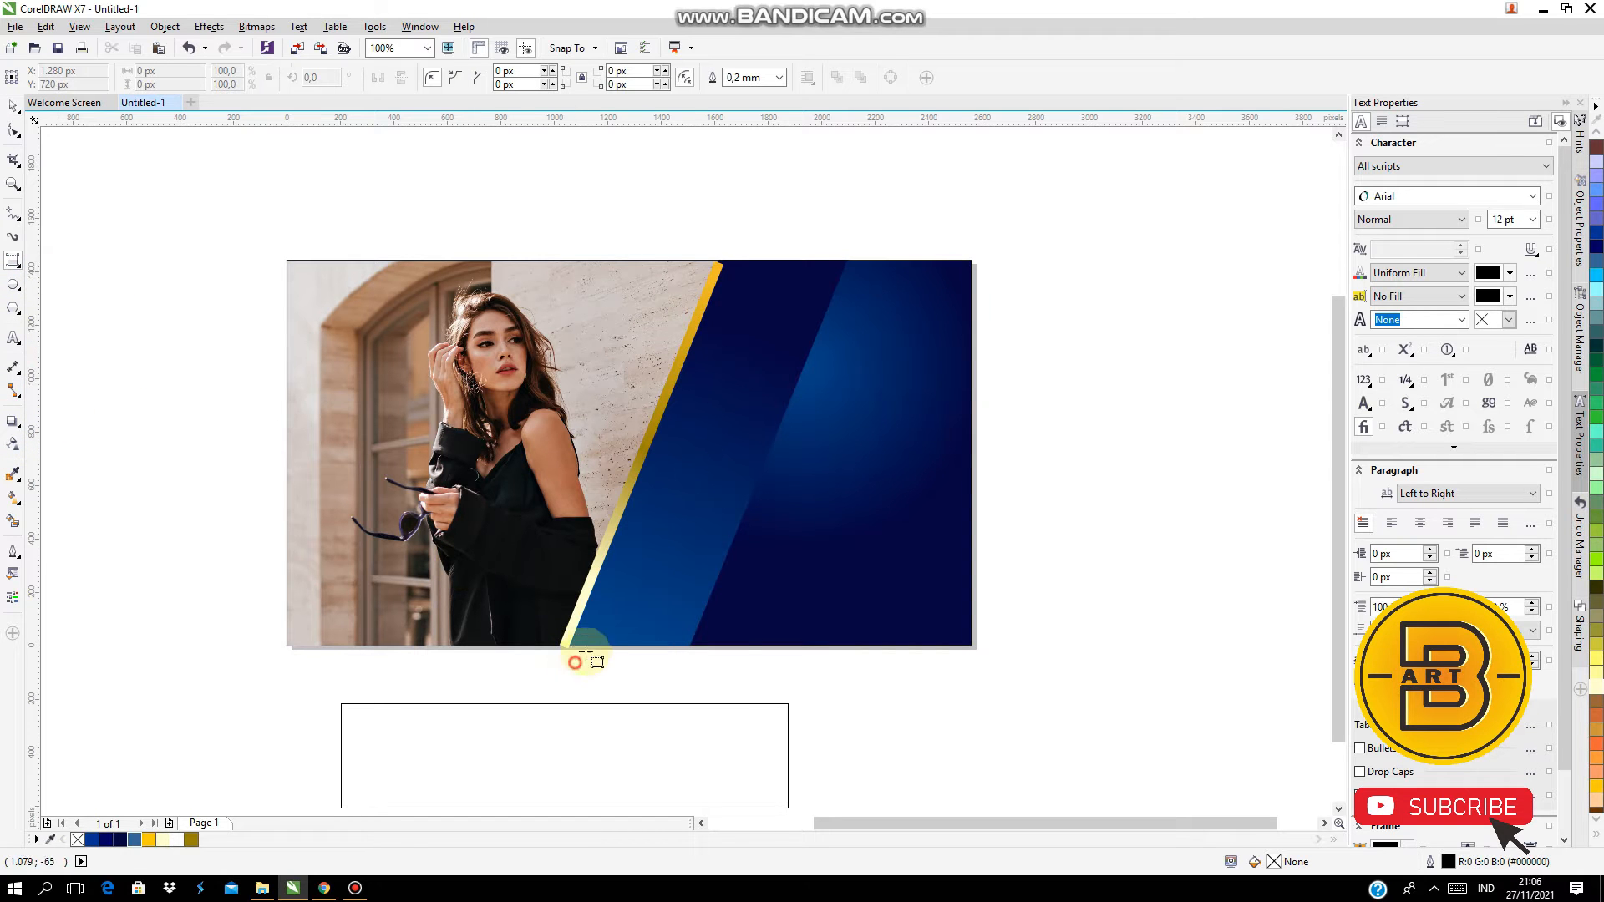
left_click_drag(575, 661, 763, 203)
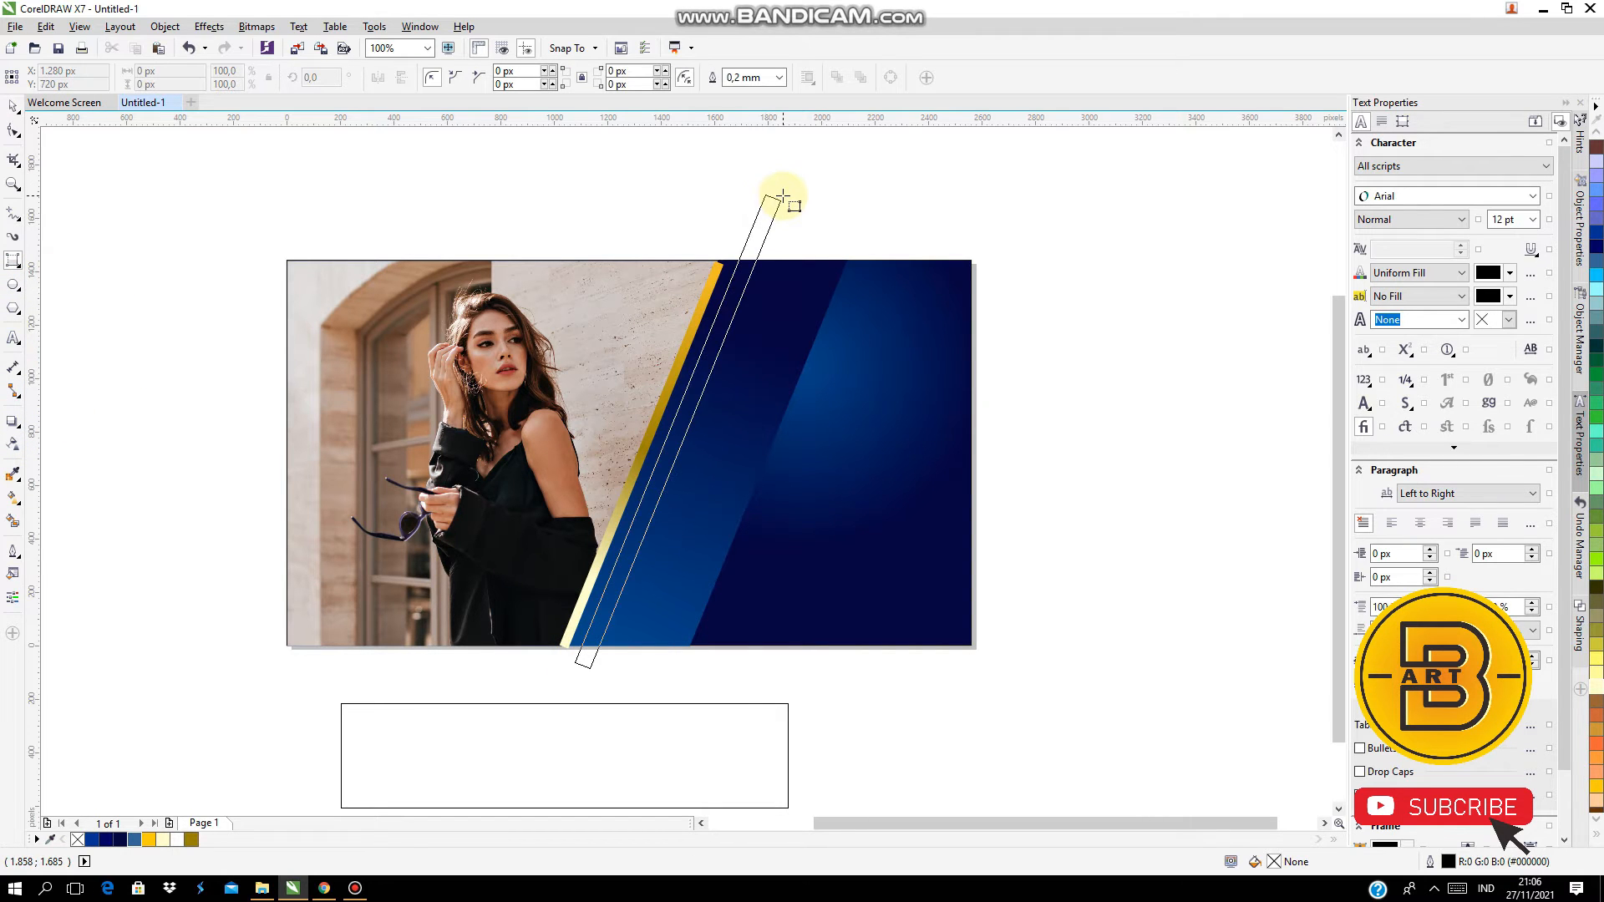
left_click(783, 197)
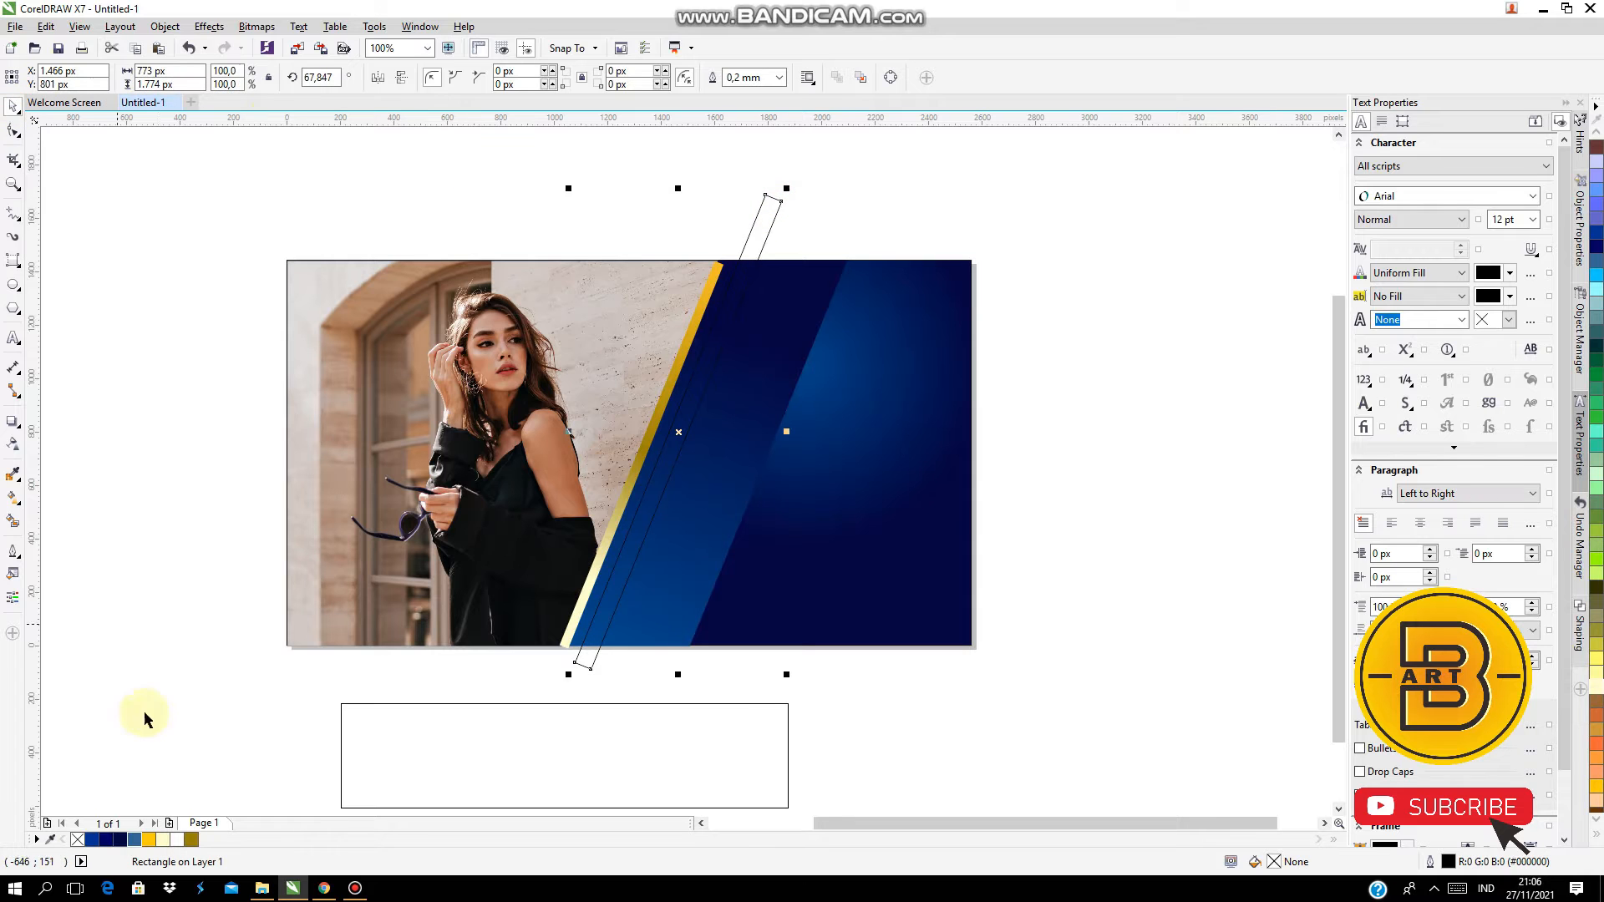
left_click(120, 840)
right_click(78, 839)
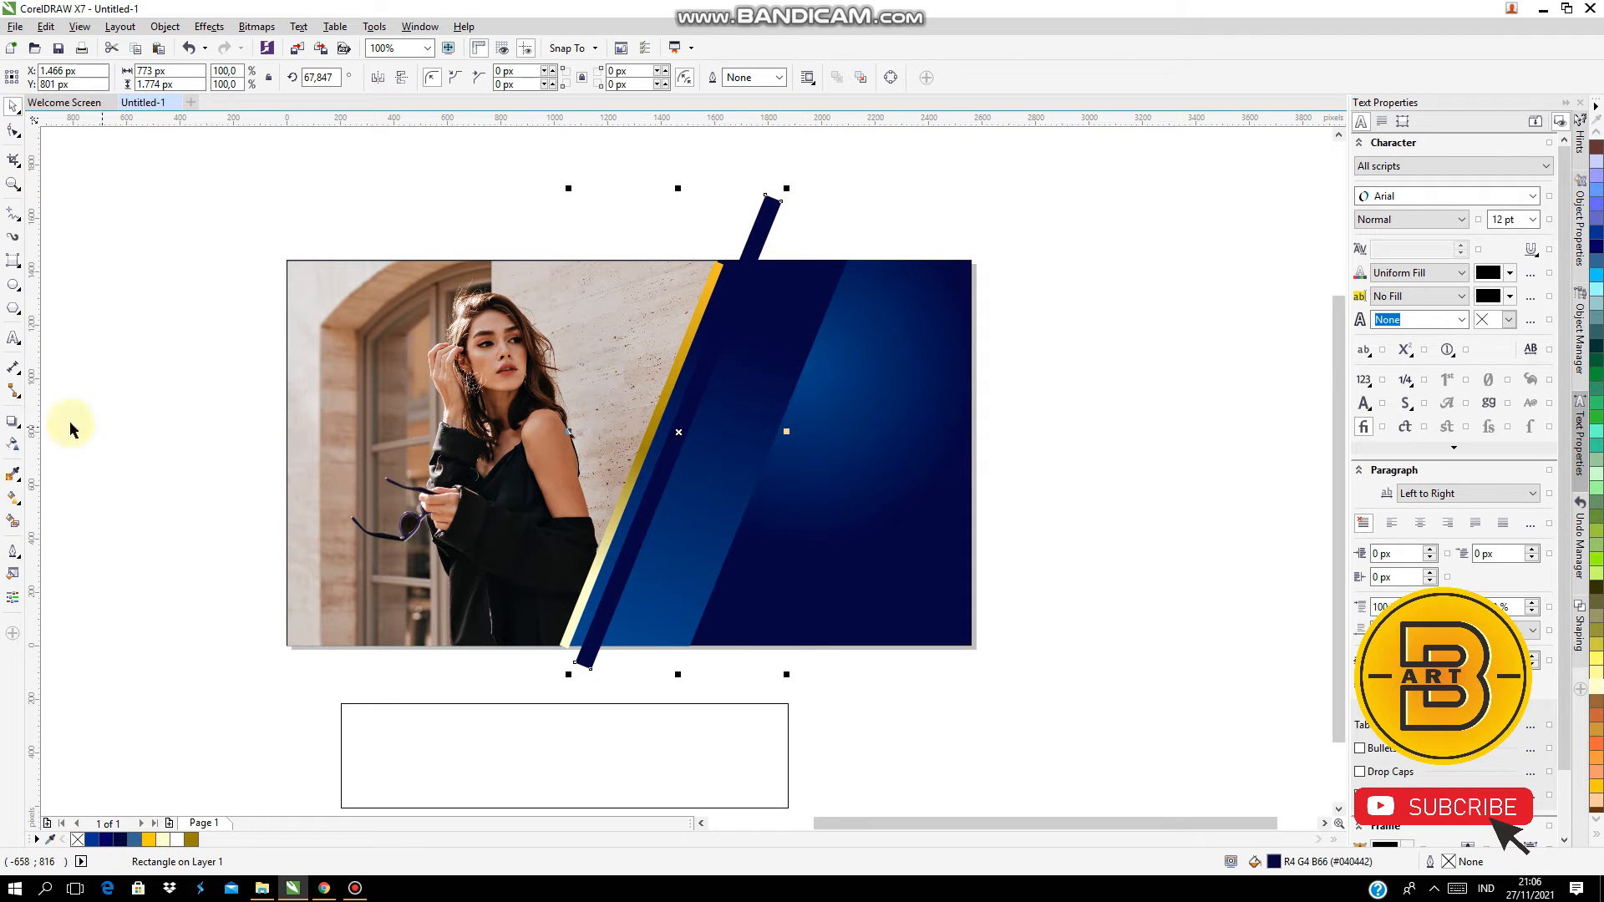
Fill the thin navy strip with blue #03468C sampled from the lower end of the wide strip
left_click(17, 498)
left_click_drag(678, 432, 756, 242)
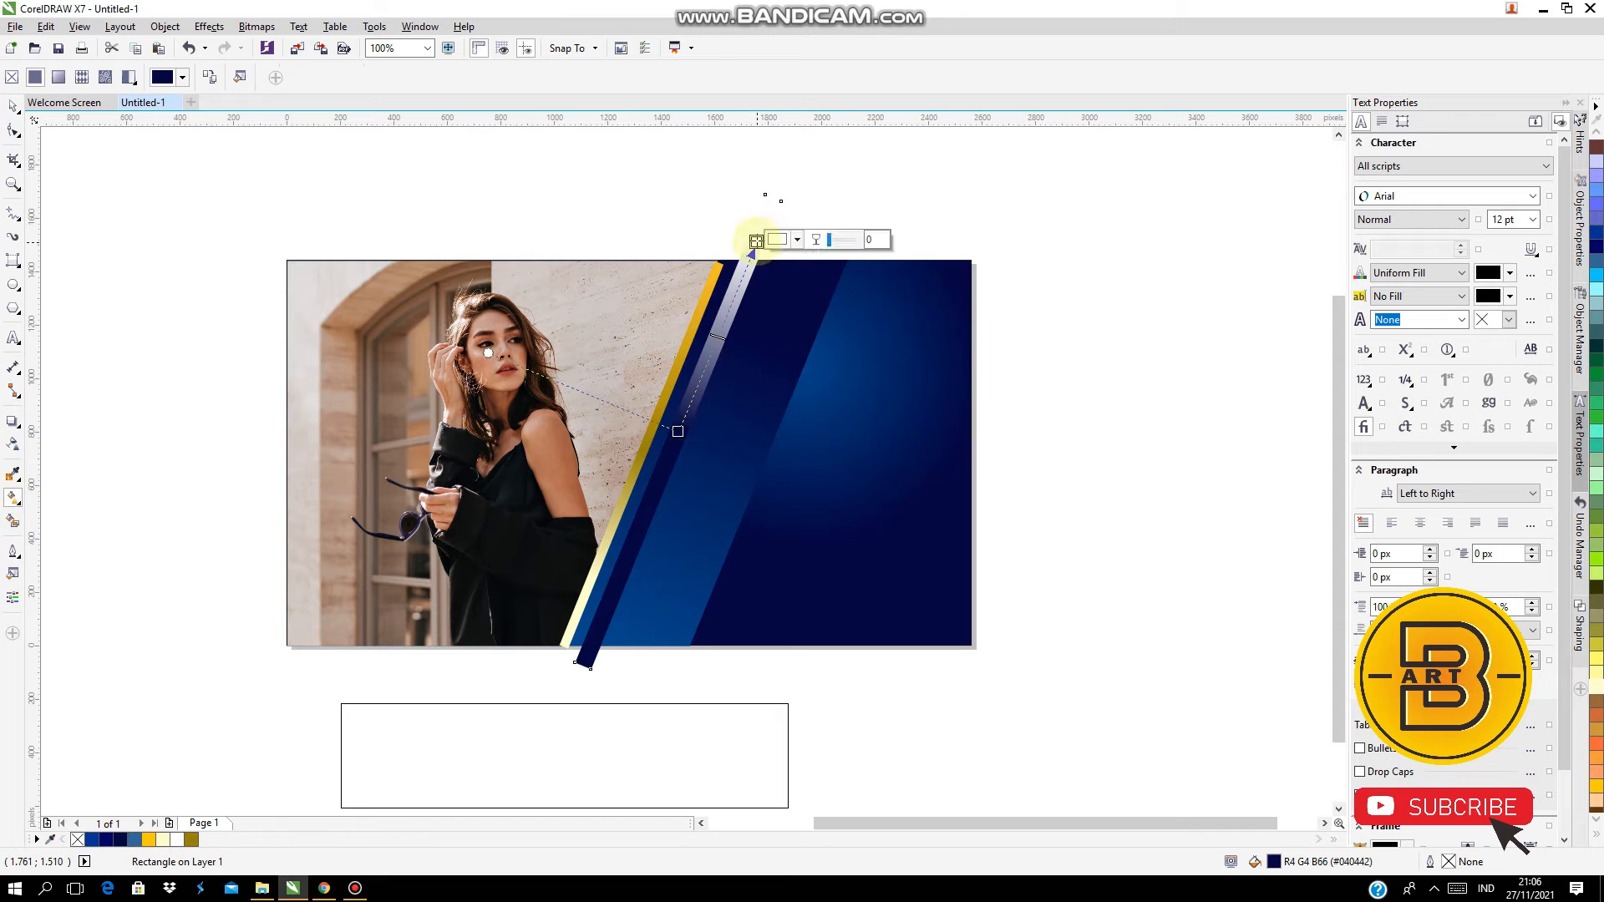
left_click(12, 473)
left_click(637, 644)
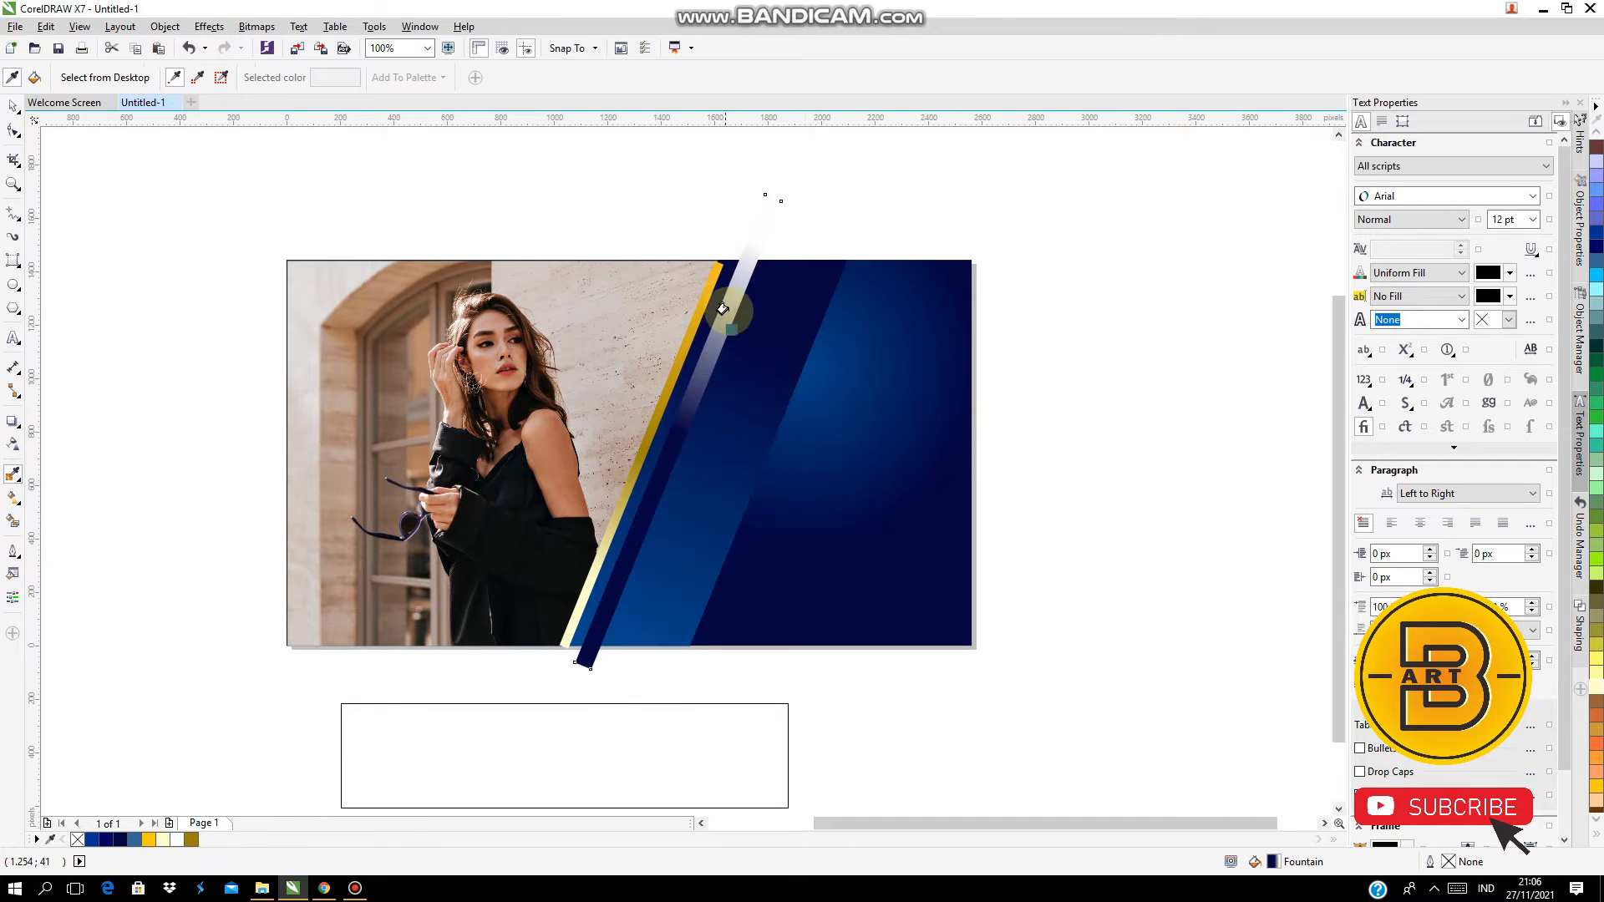
left_click(727, 304)
left_click(13, 107)
Apply a linear fountain fill along the thin strip, from blue in its upper part to navy at its lower end, and deselect it
left_click(12, 498)
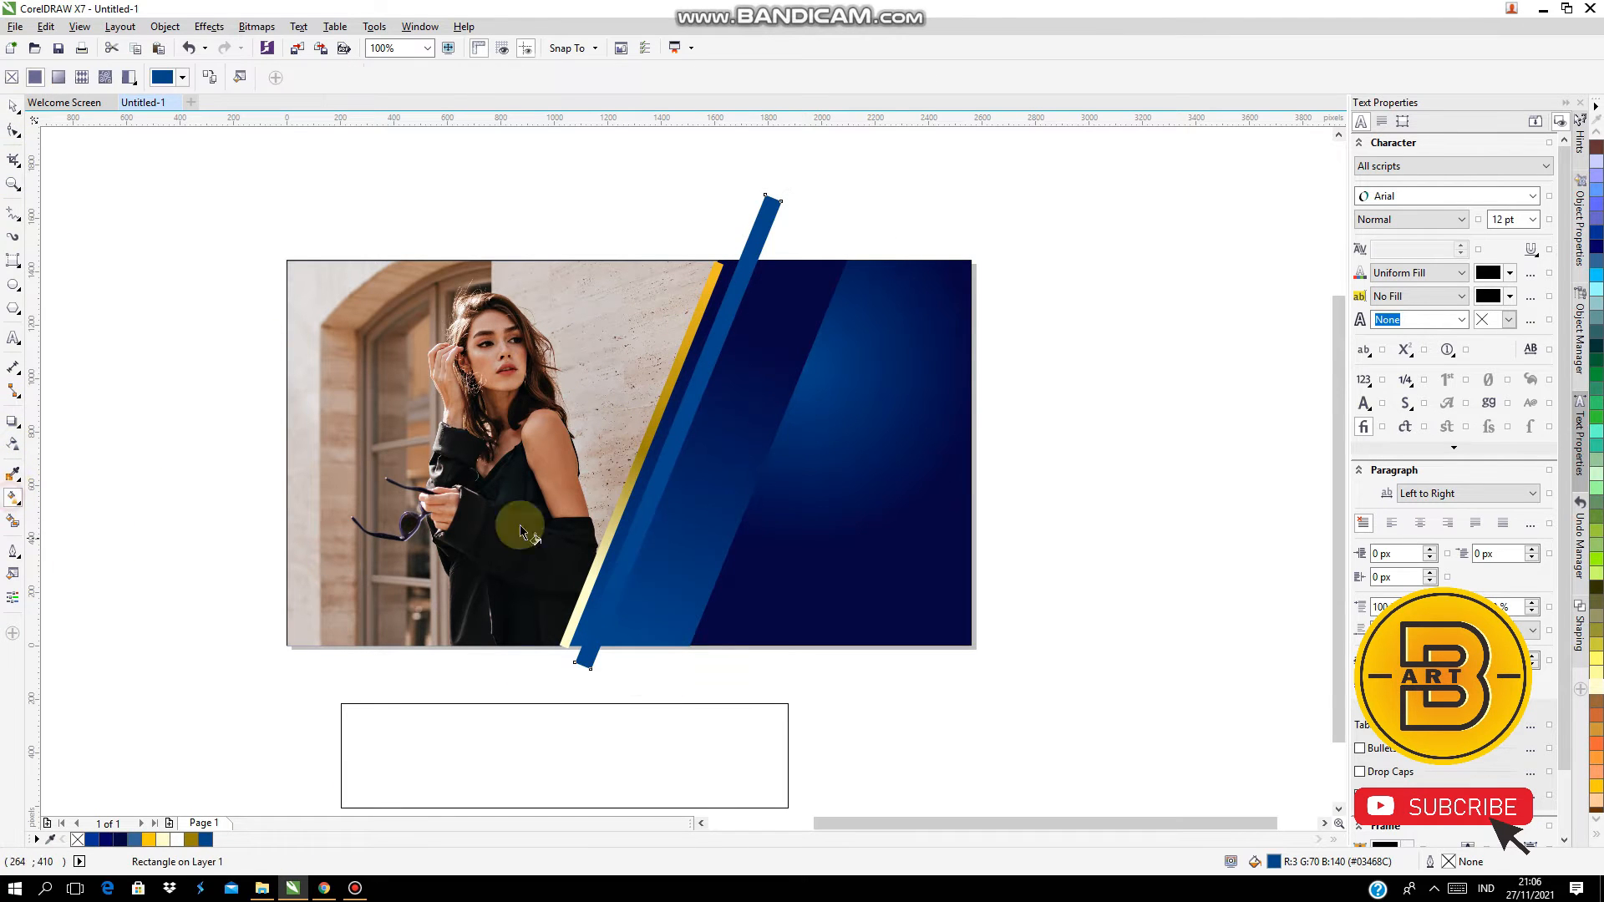
left_click_drag(589, 598, 583, 652)
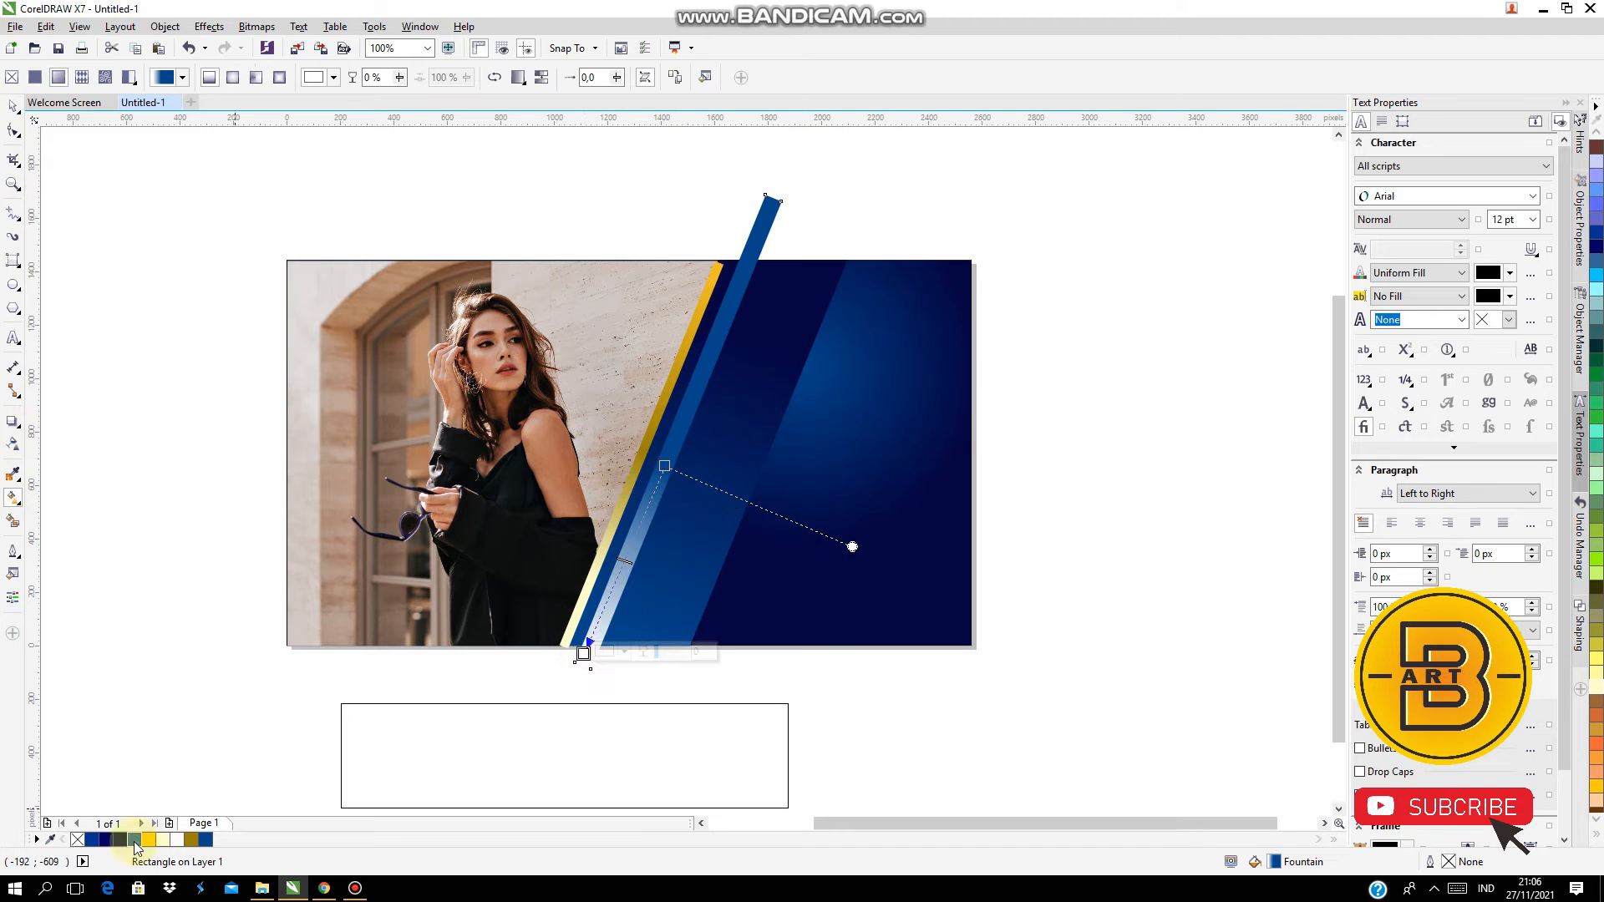
left_click_drag(664, 466, 728, 300)
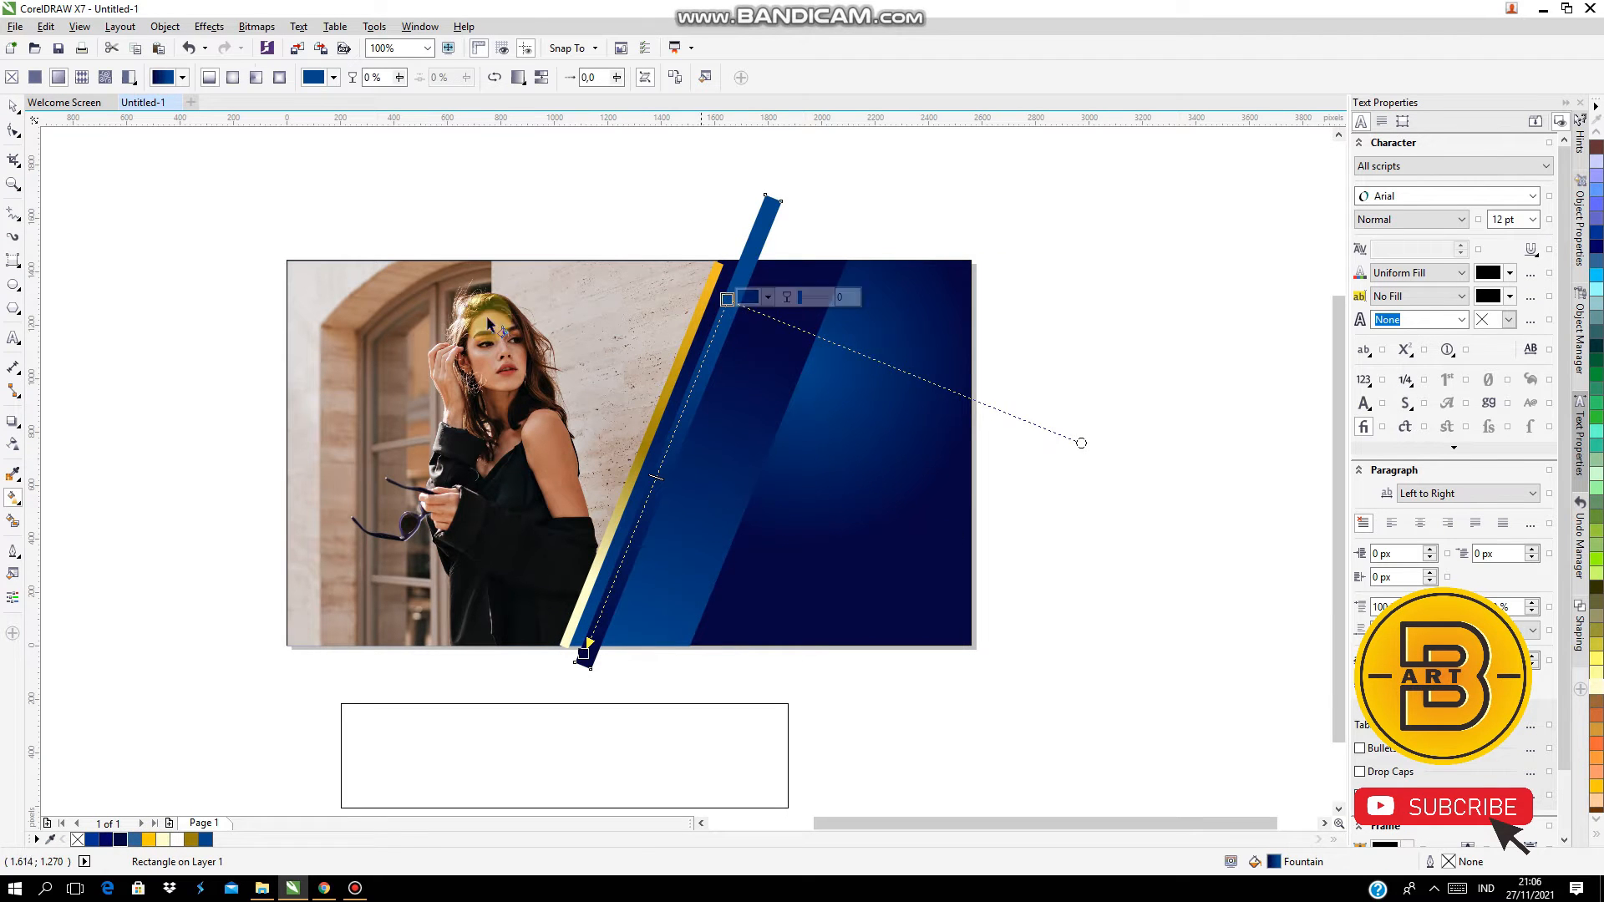
left_click(12, 107)
left_click(121, 226)
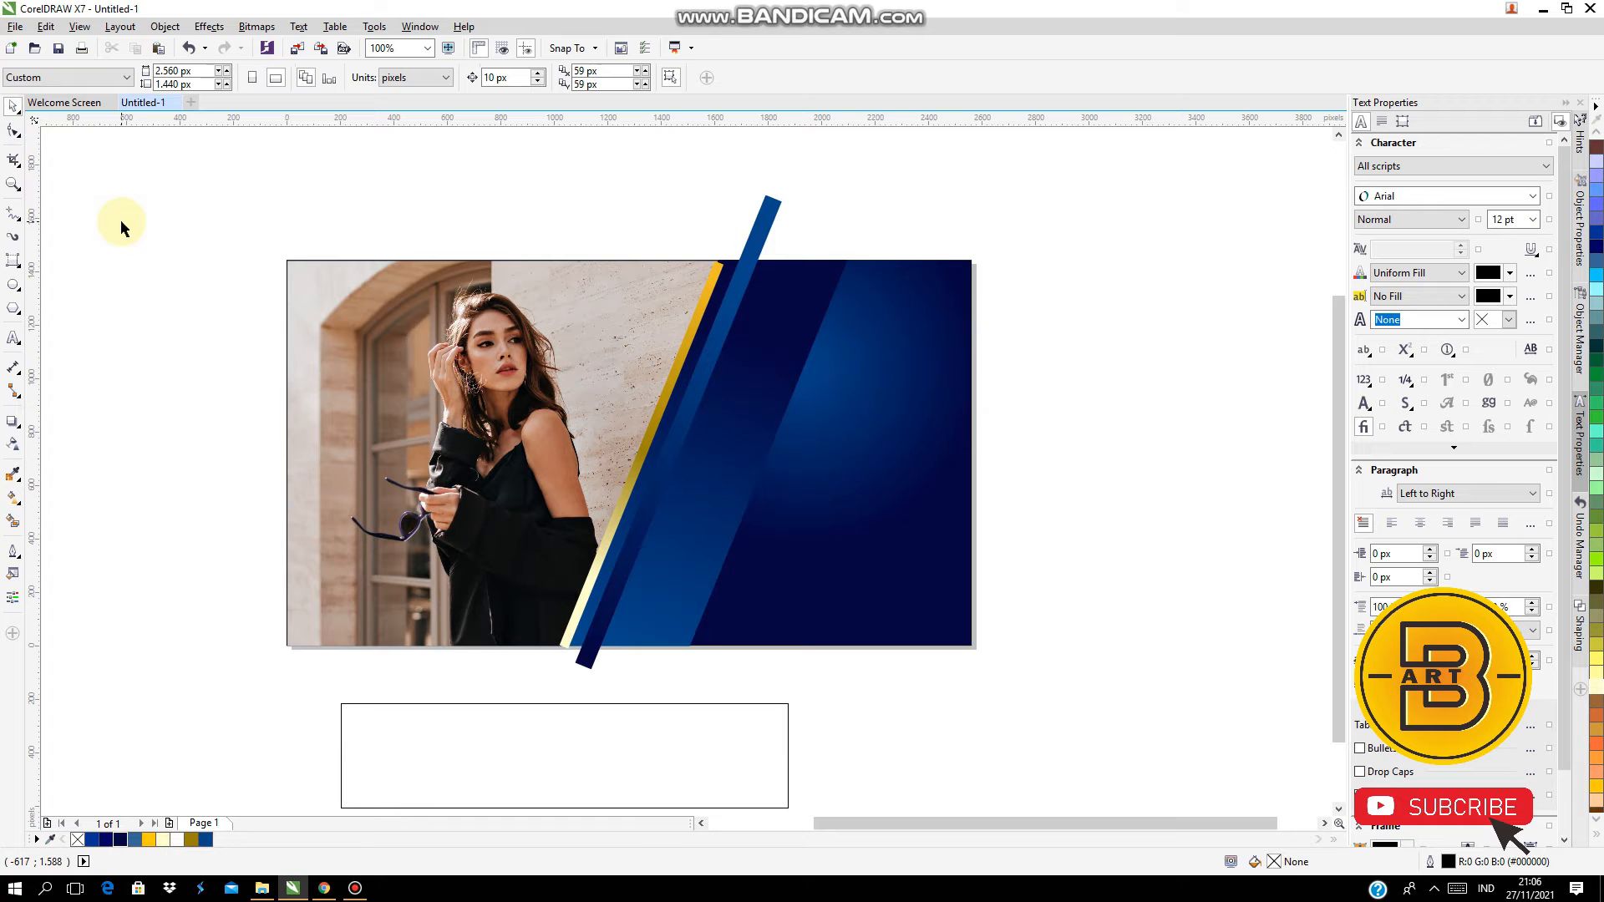
Draw a second 3-point rectangle tilted about 68° beside the thin strip, overshooting the banner, and move it about 120 px right
left_click(22, 263)
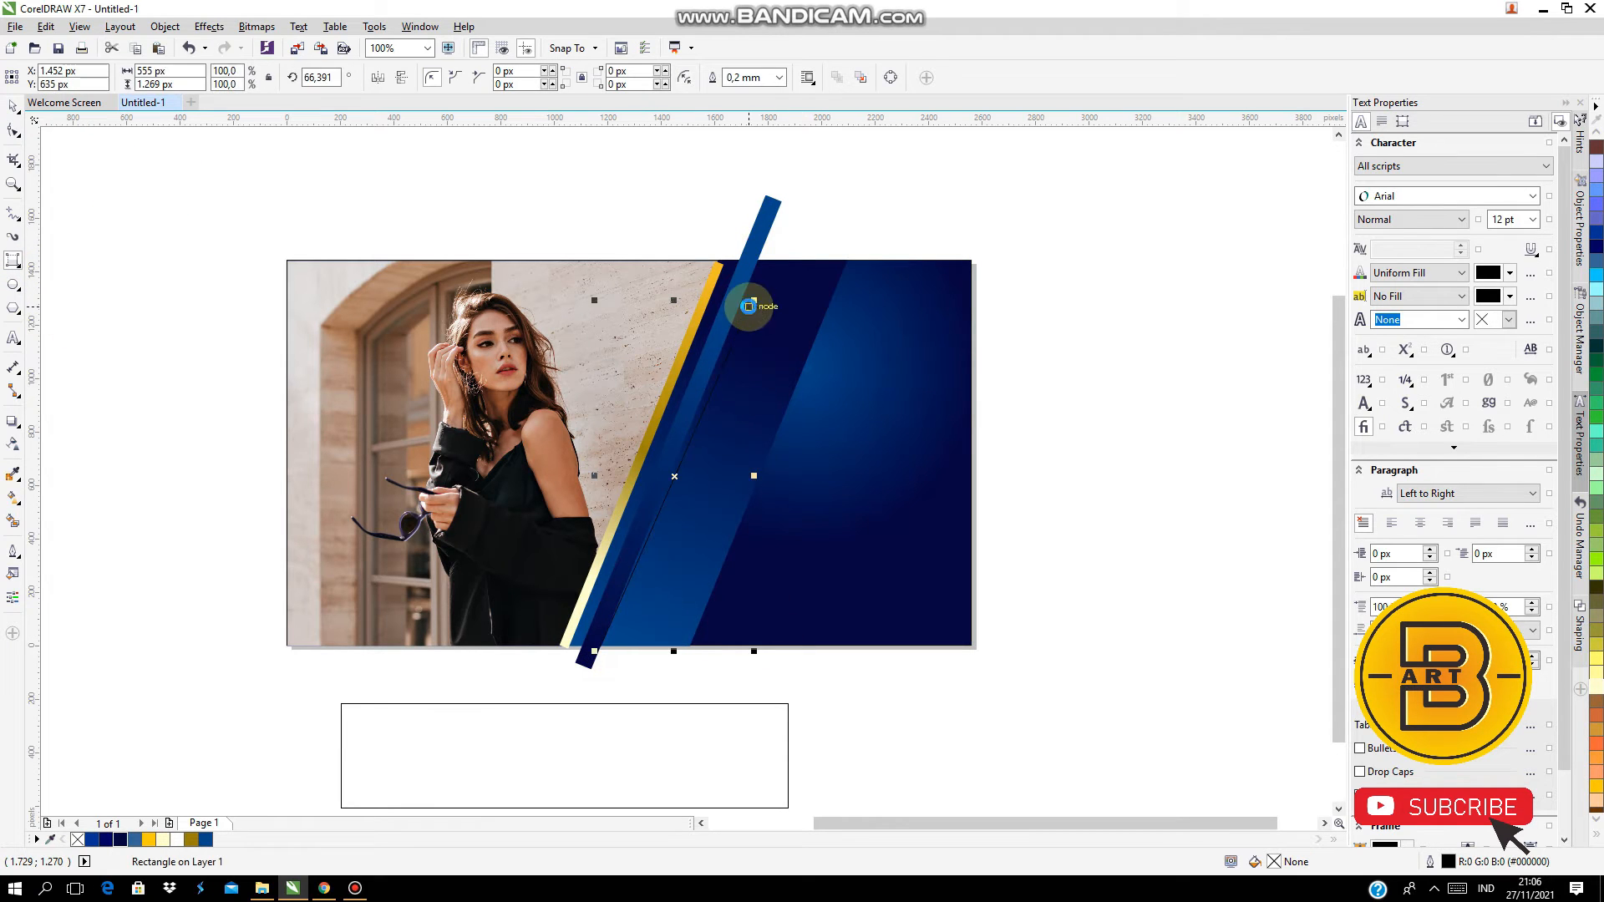
left_click_drag(596, 680, 802, 178)
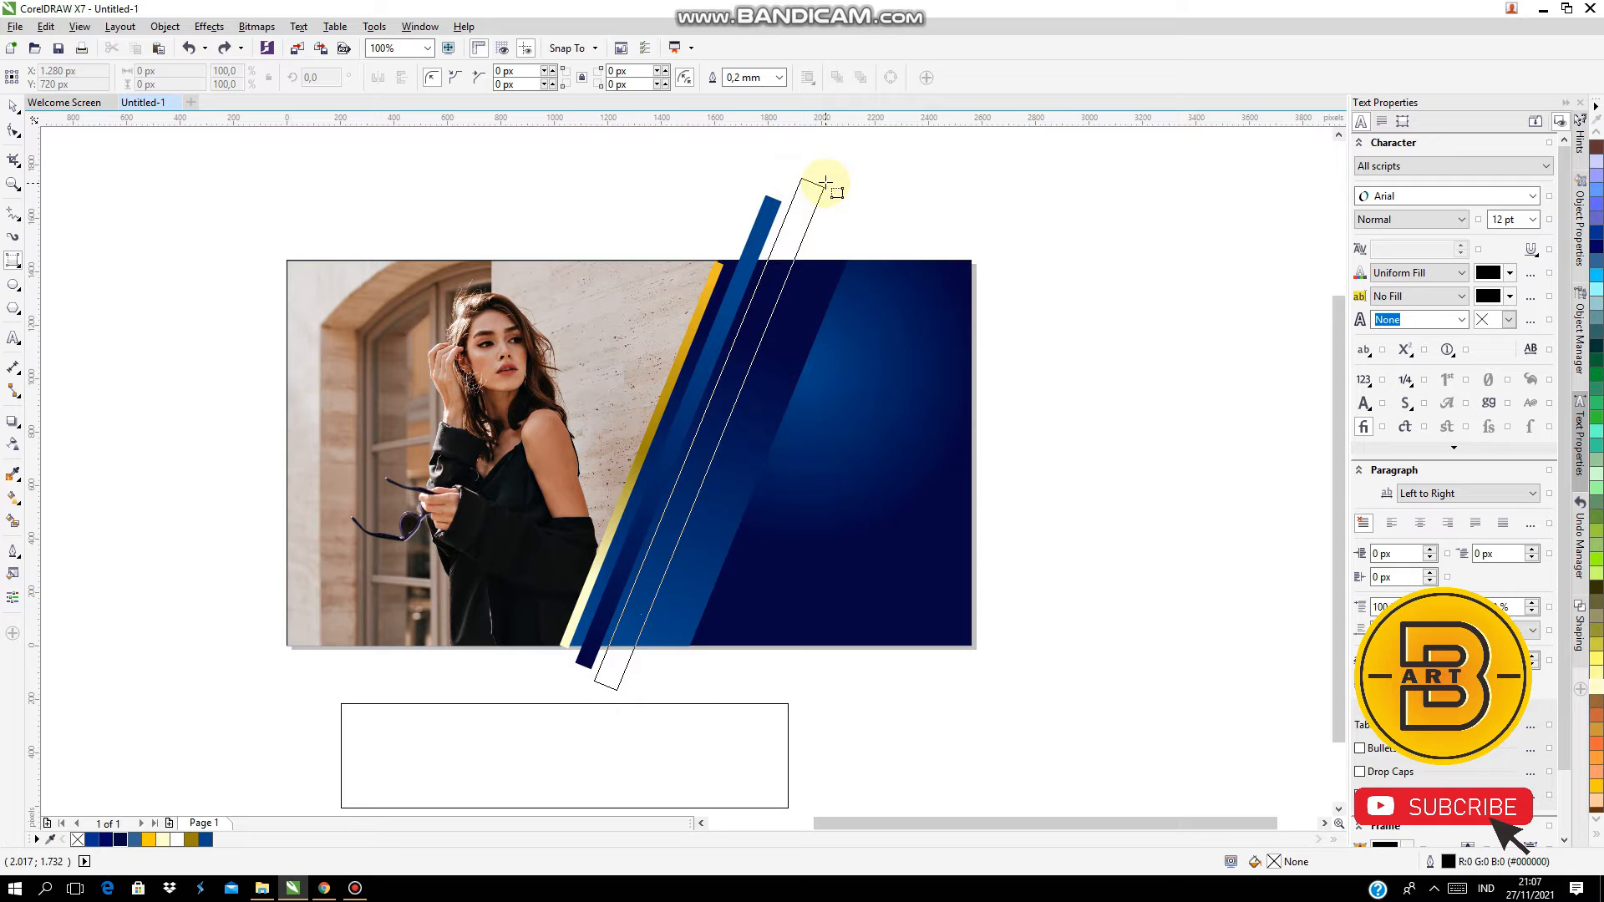
left_click(825, 181)
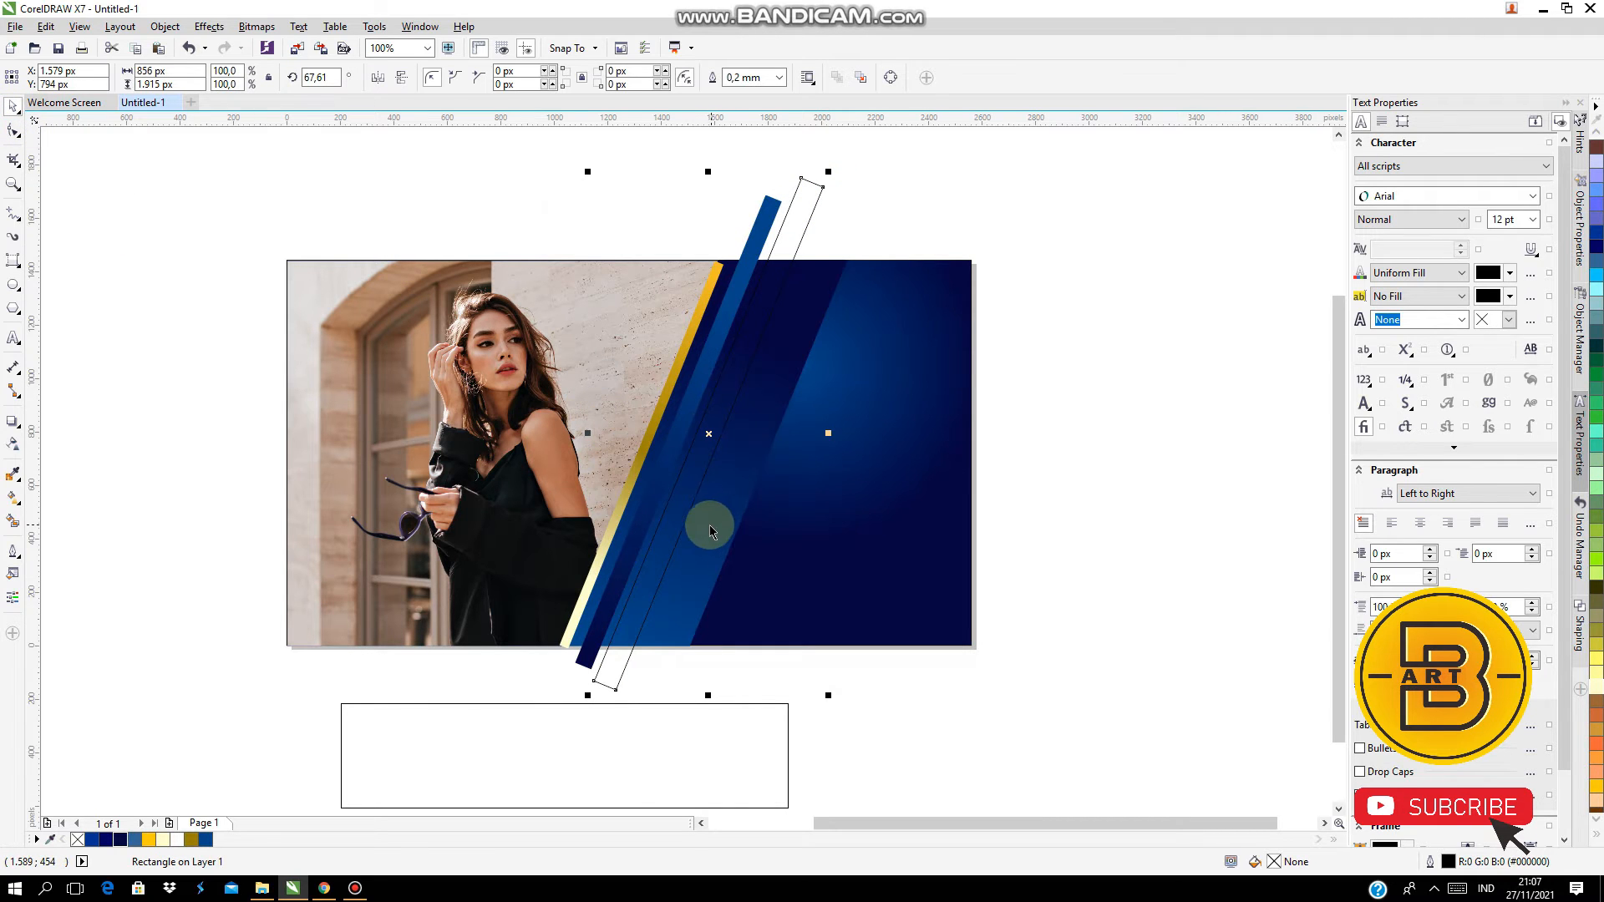
left_click_drag(708, 434, 741, 435)
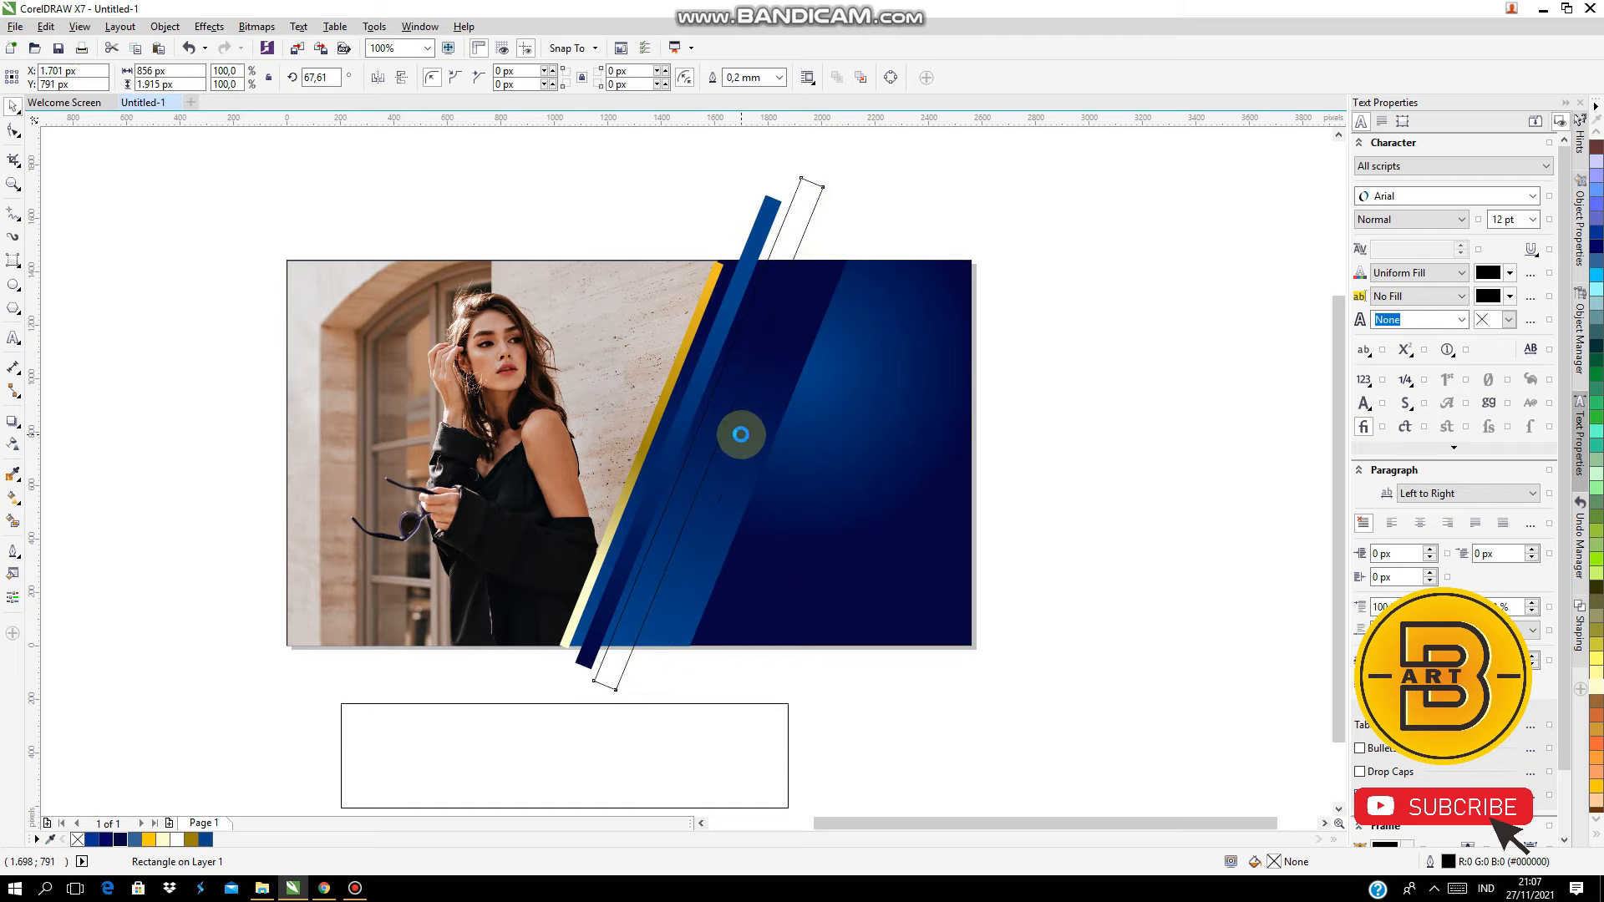
left_click(1071, 426)
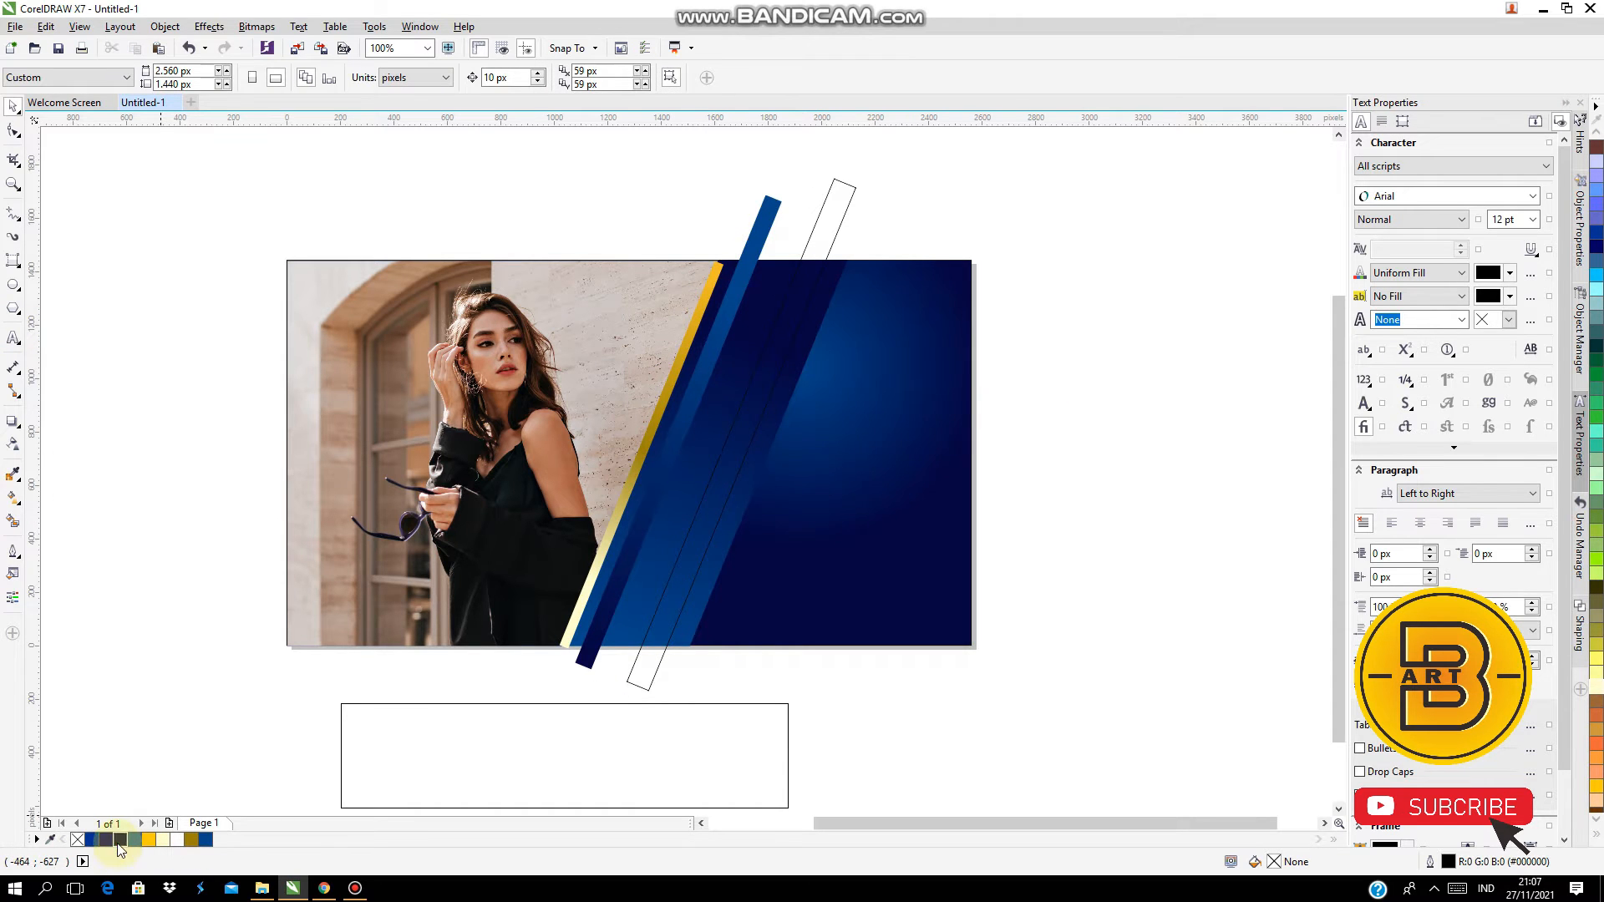
Fill the second tilted rectangle with navy #040442 and remove its outline
left_click(119, 844)
left_click(936, 323)
left_click(847, 210)
left_click(121, 841)
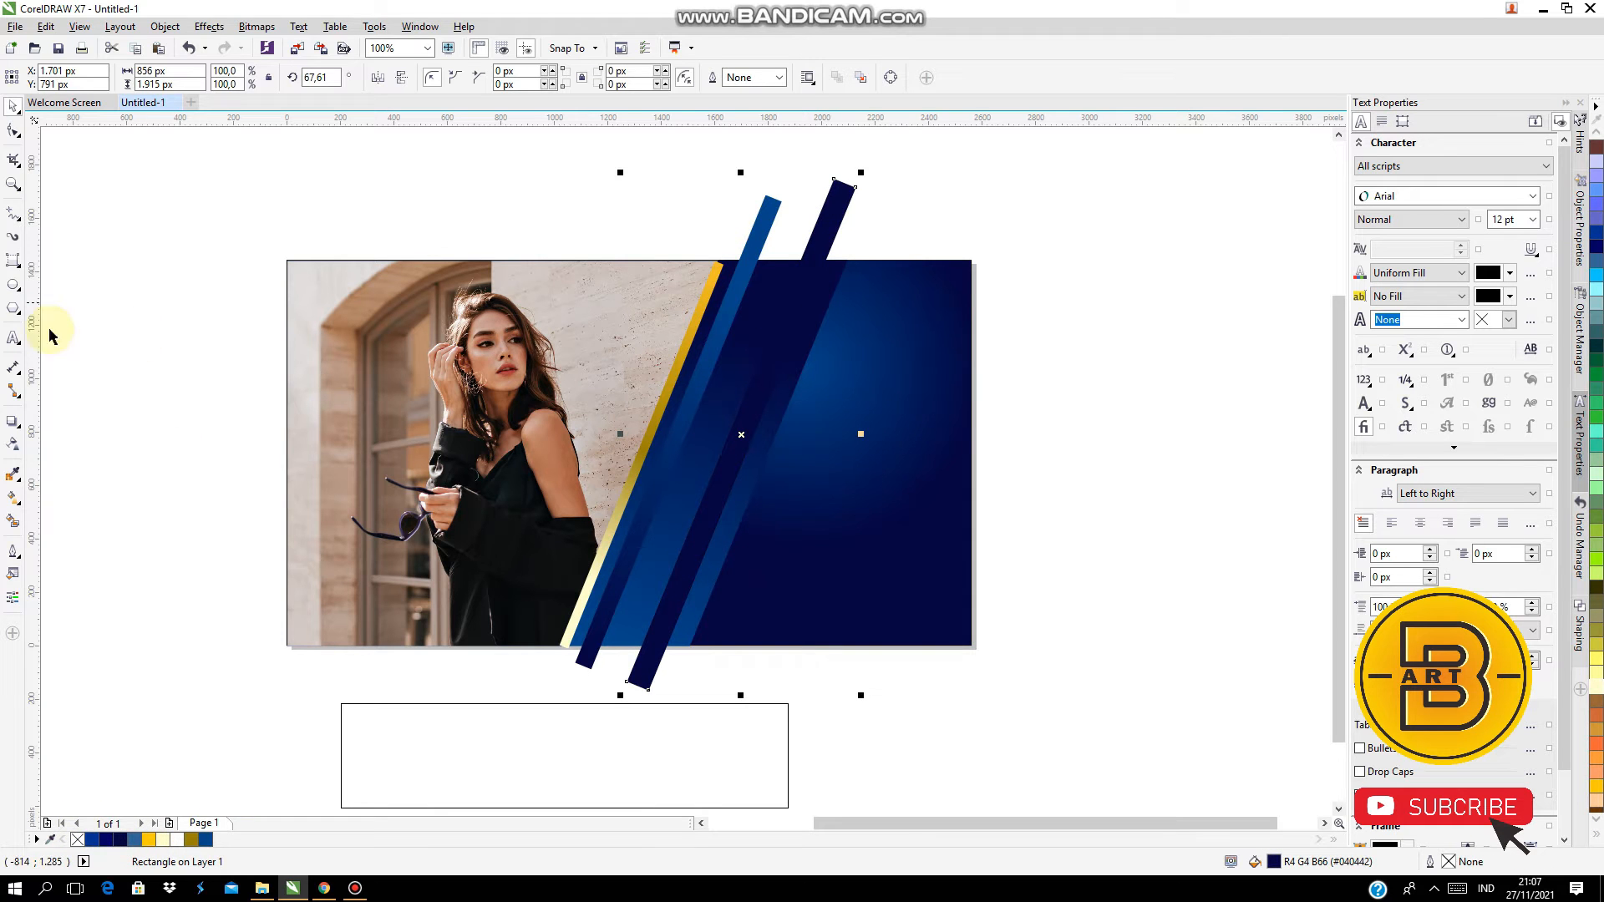
Apply a linear fountain fill to the second strip, from navy at its middle to blue #03468C at its upper end, and deselect it
left_click(13, 500)
mouse_move(738, 425)
left_mouse_down()
mouse_move(837, 201)
mouse_move(724, 459)
mouse_move(759, 403)
left_mouse_up()
left_click(208, 840)
left_click(13, 106)
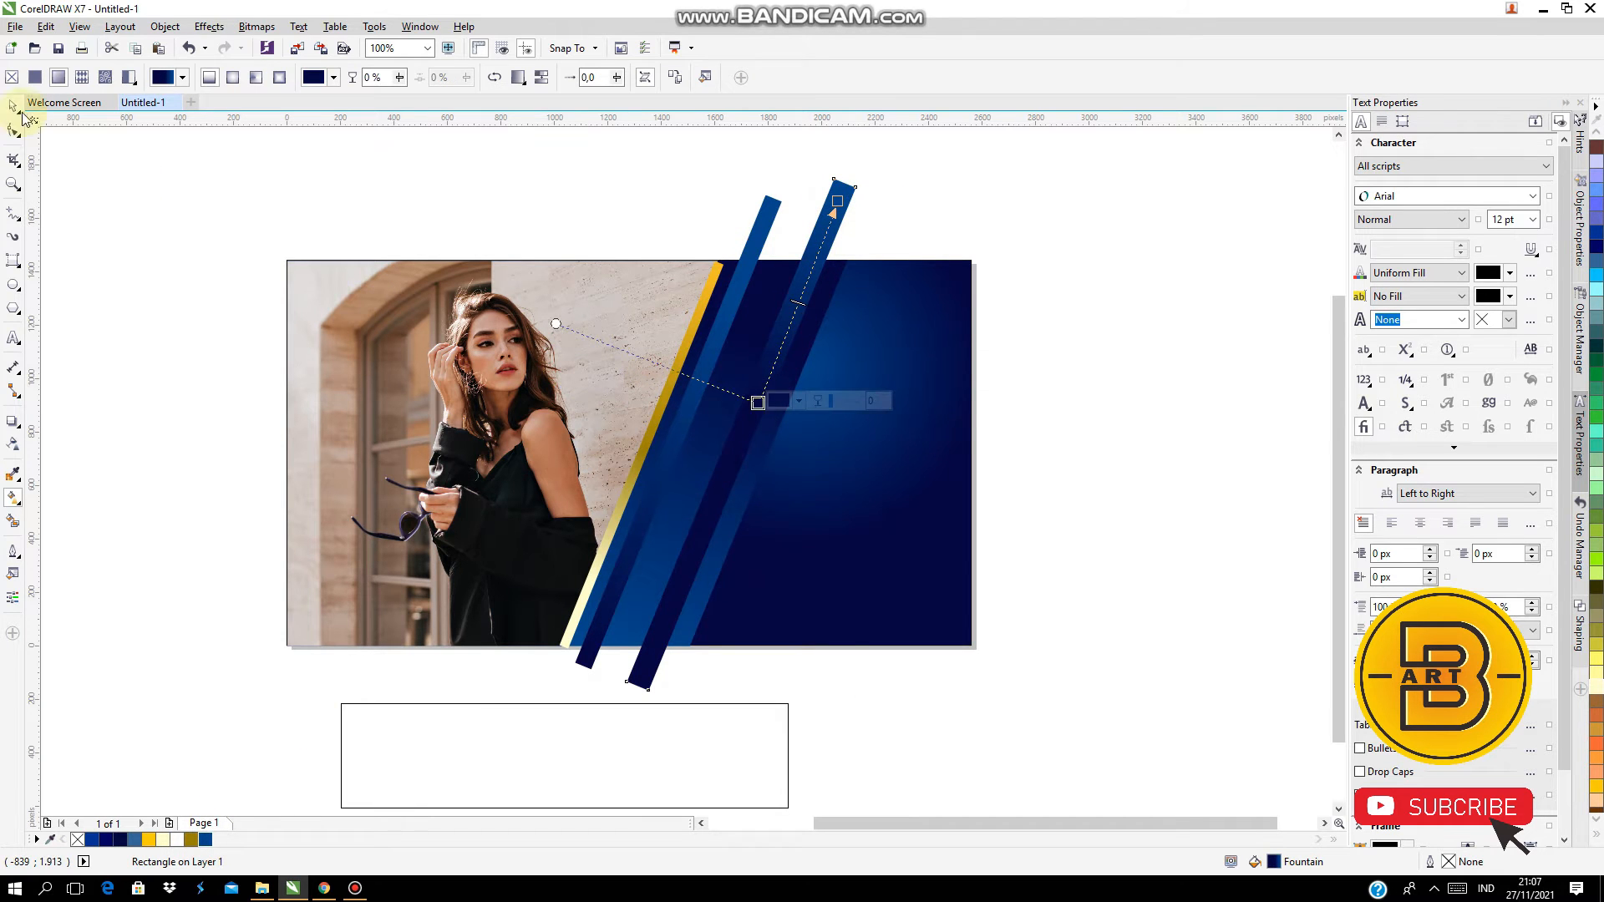
left_click(169, 229)
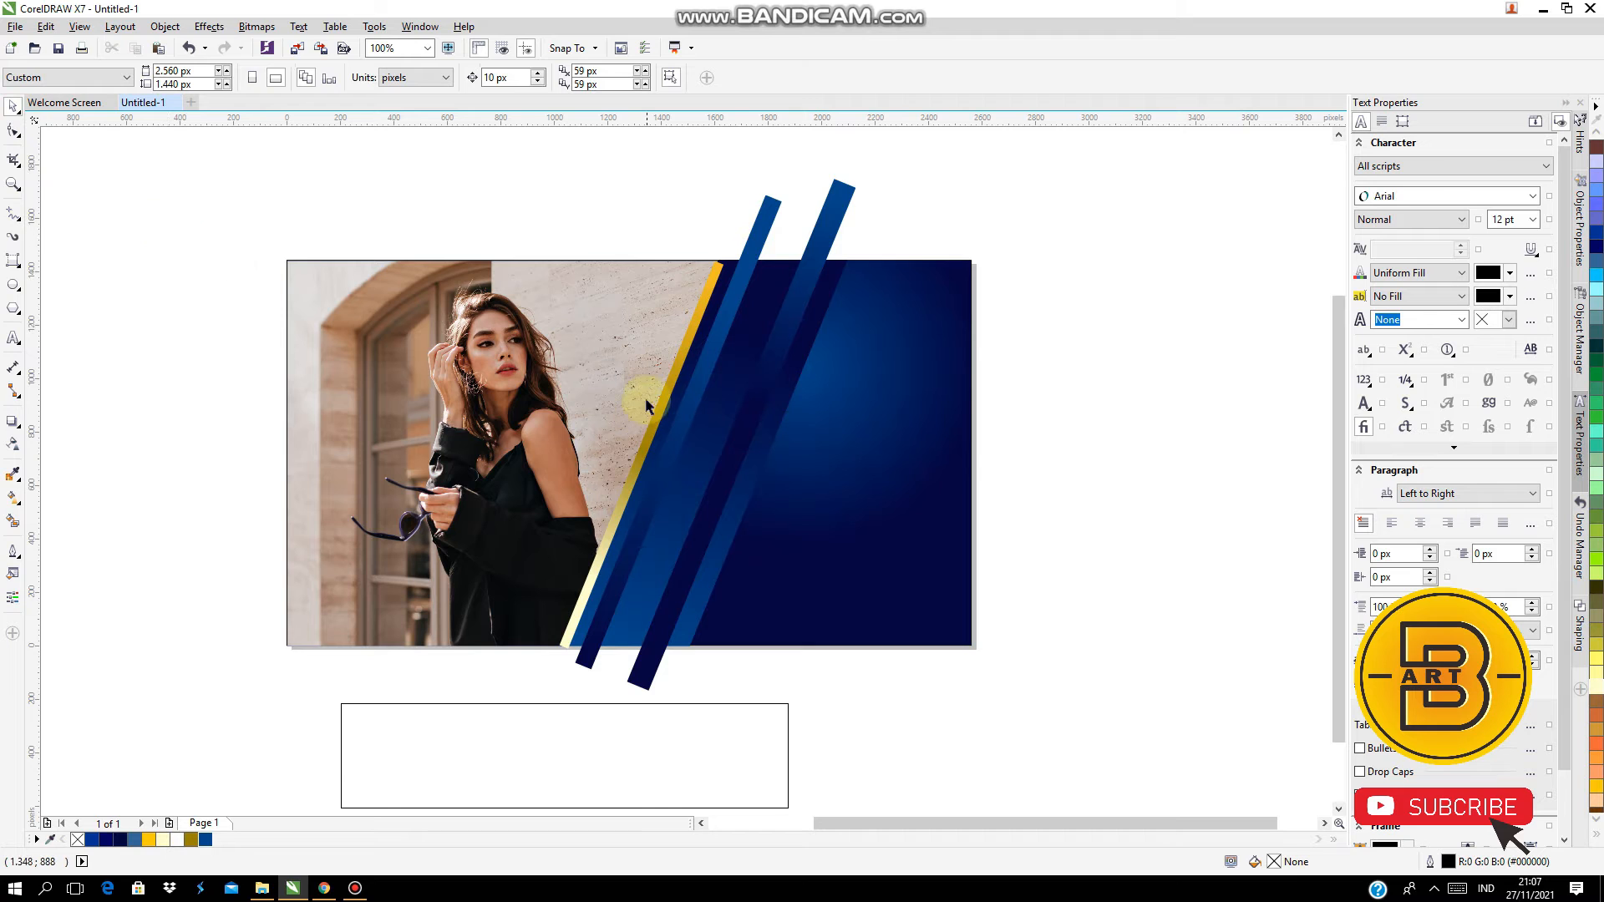
Draw a narrow 3-point rectangle along the second strip's left edge, overshooting the banner, and fill it with deep yellow #FFCC00 without an outline
left_click(13, 260)
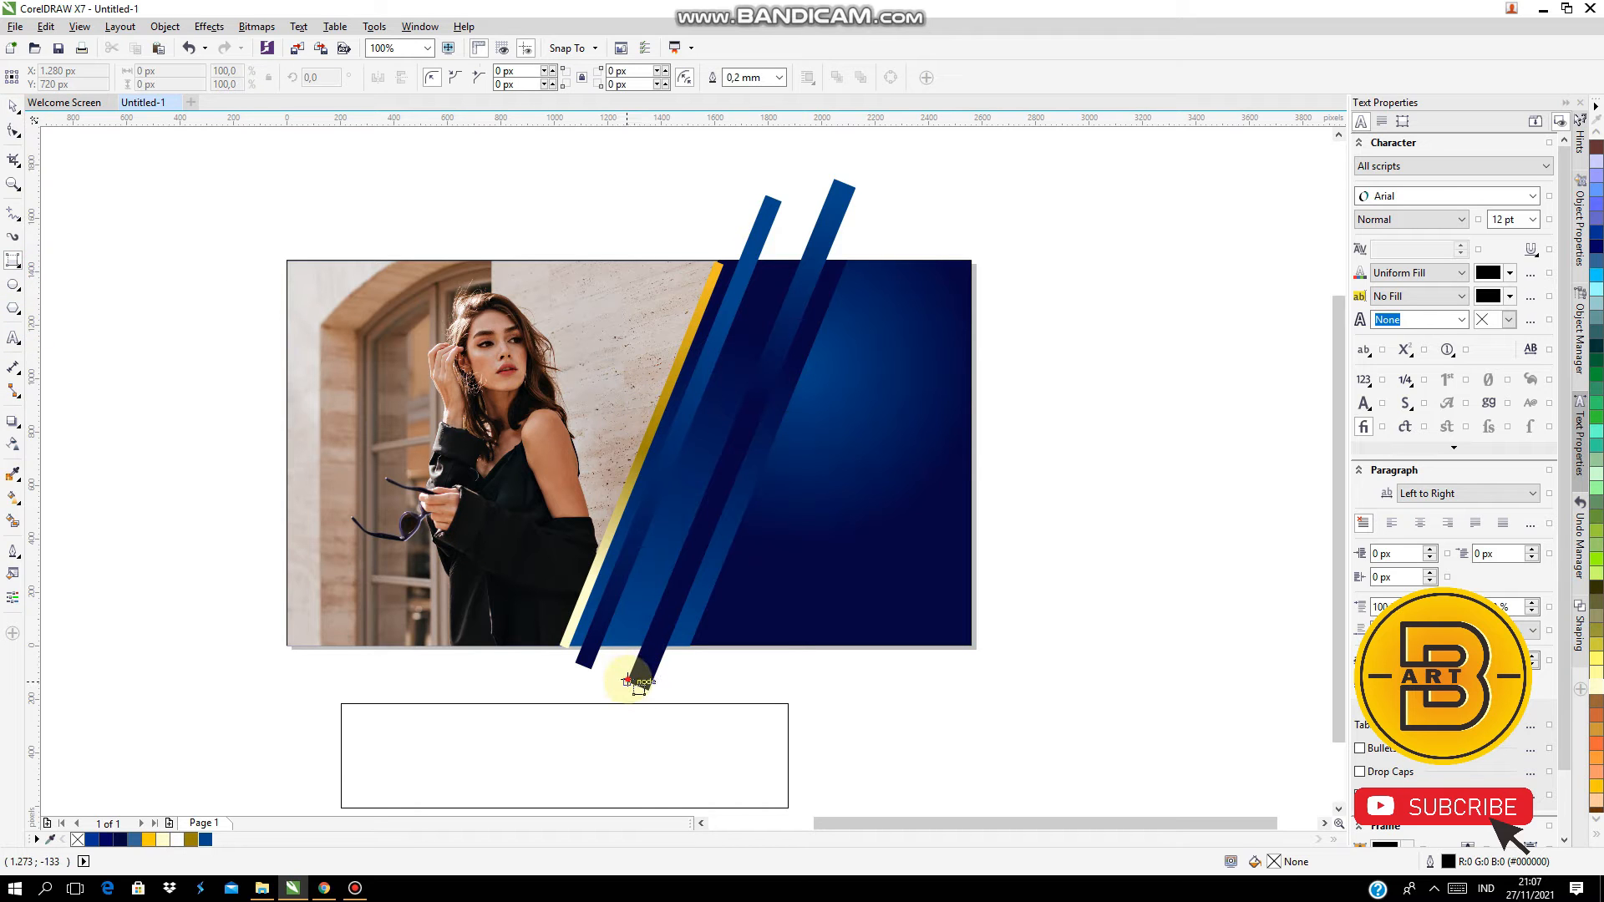
left_click_drag(633, 682, 814, 183)
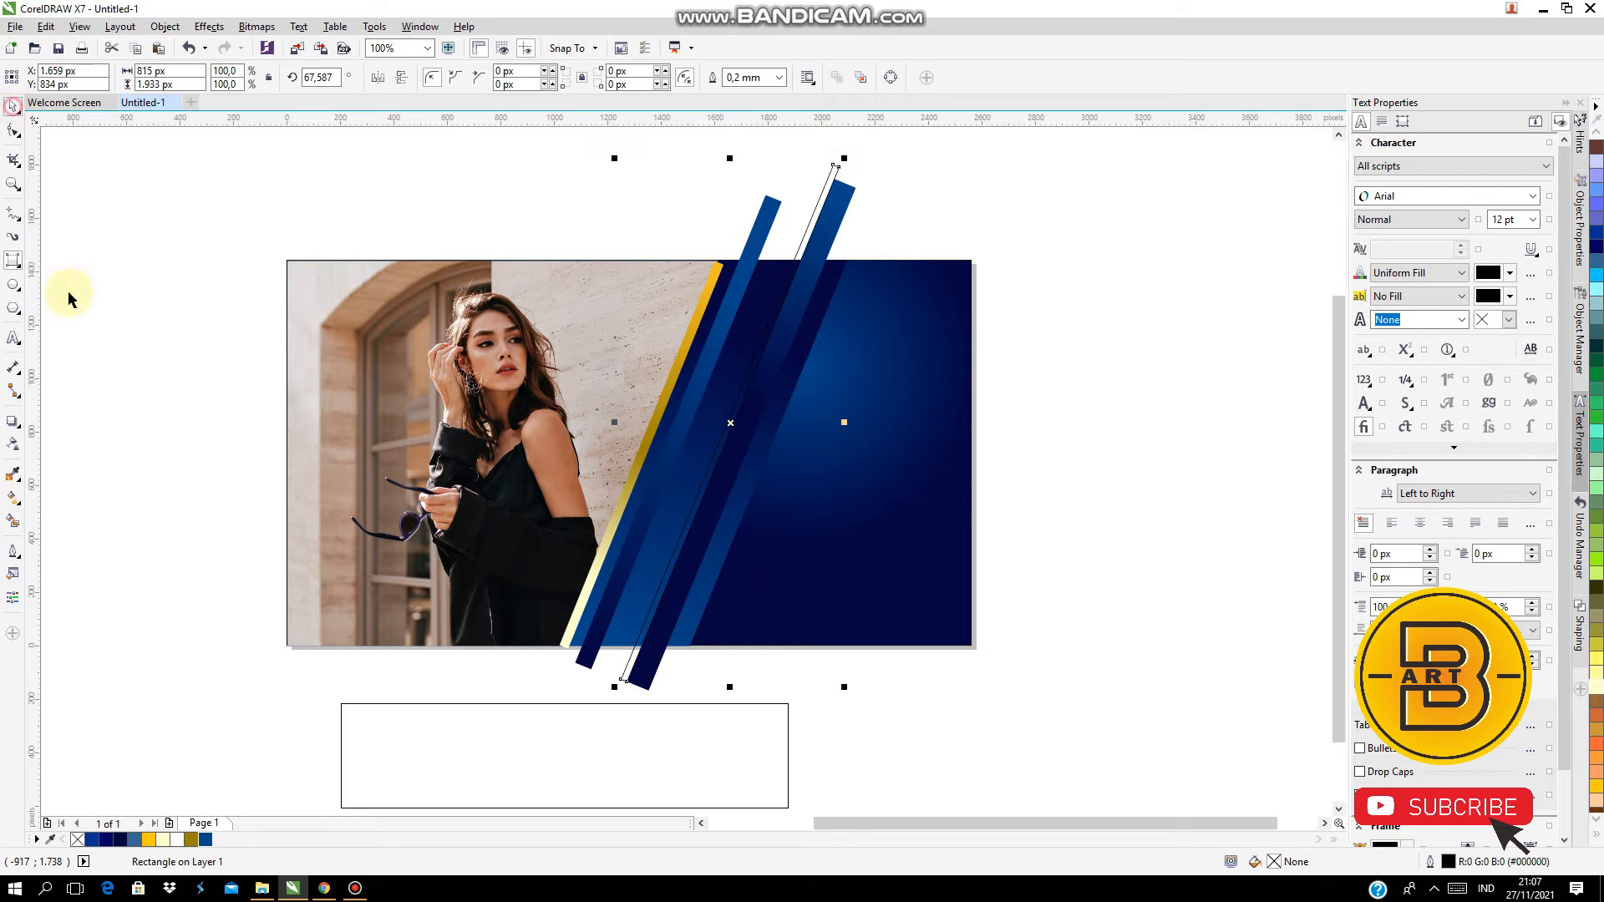
left_click(148, 840)
Apply a linear fountain fill to the narrow yellow strip, fading to dark brown #3B3200 in its upper part, and select the strip
left_click(12, 502)
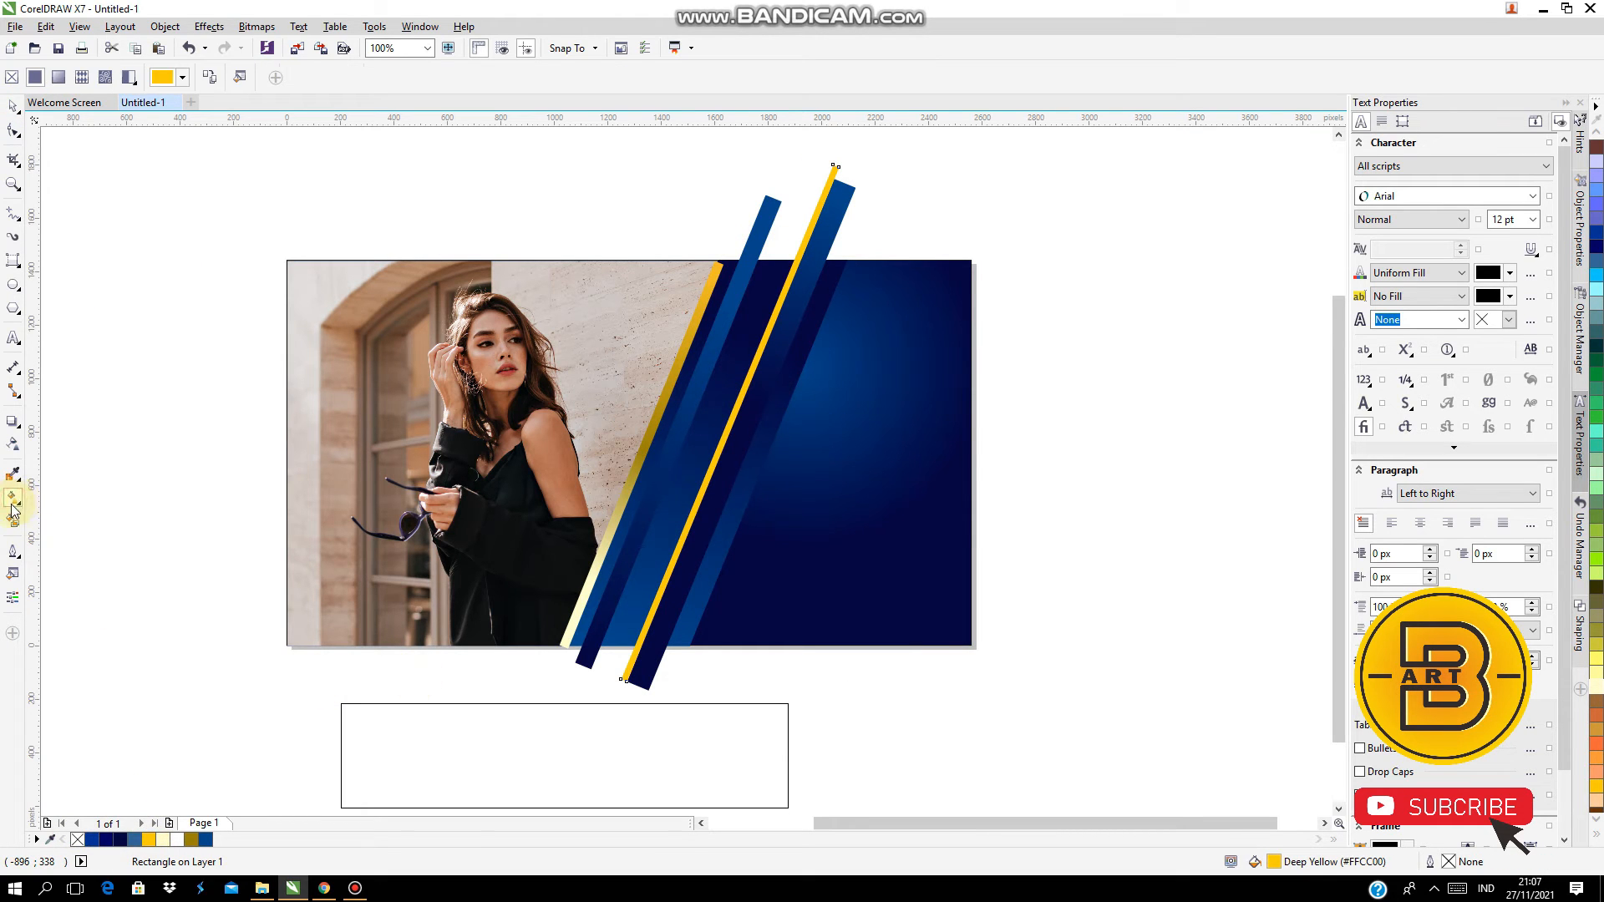
left_click_drag(687, 525, 754, 365)
left_click(797, 365)
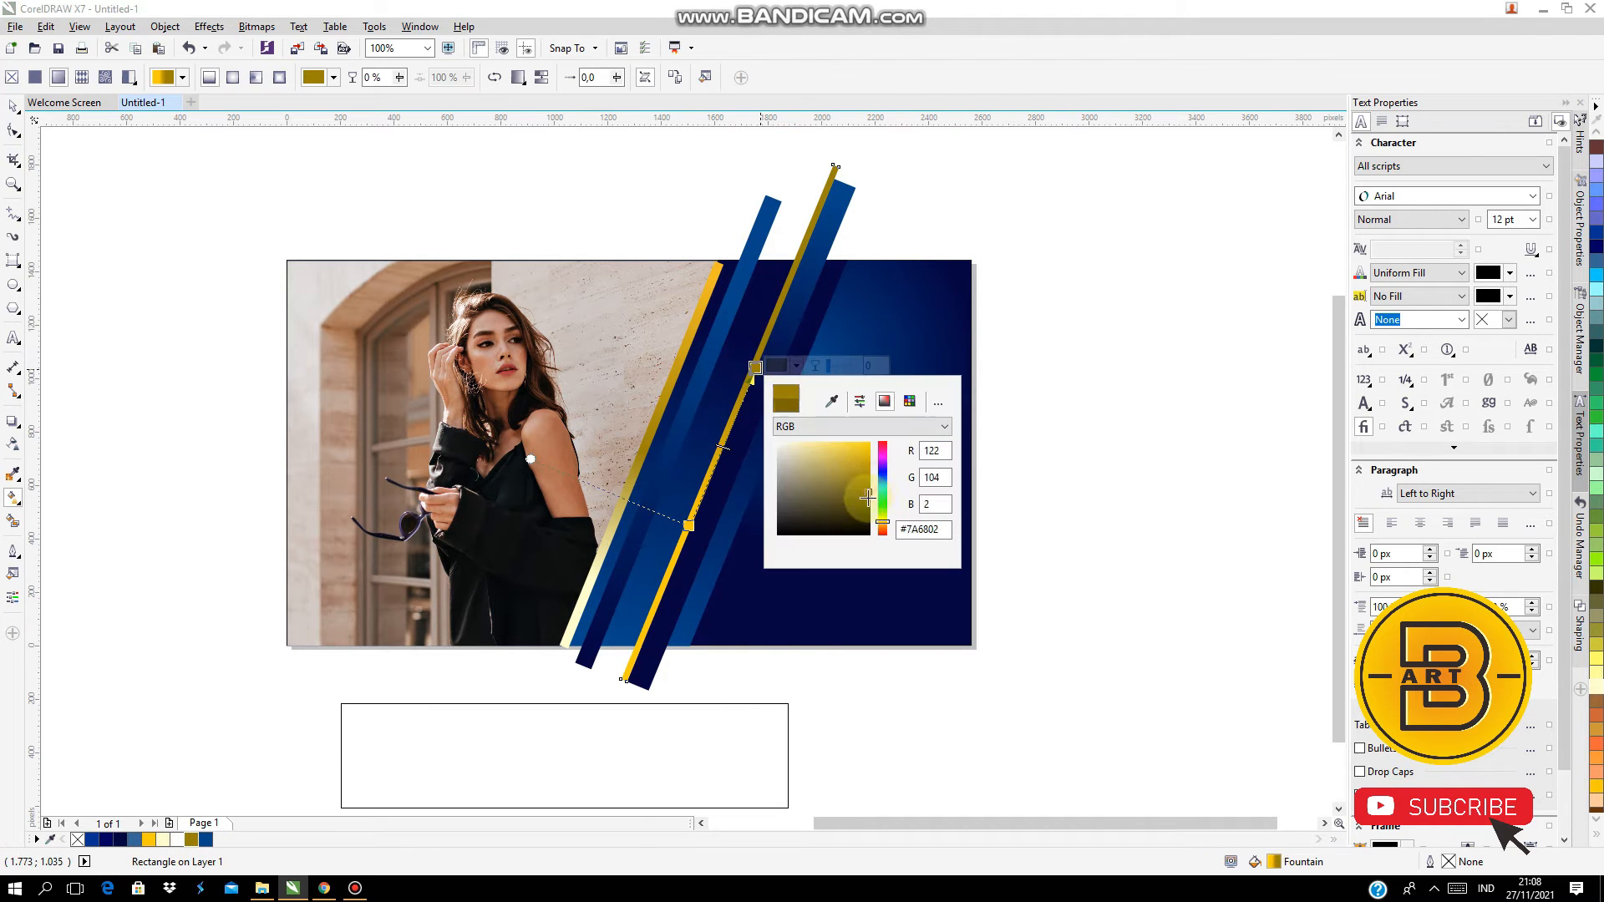
mouse_move(868, 496)
left_mouse_down()
mouse_move(834, 513)
mouse_move(871, 513)
left_mouse_up()
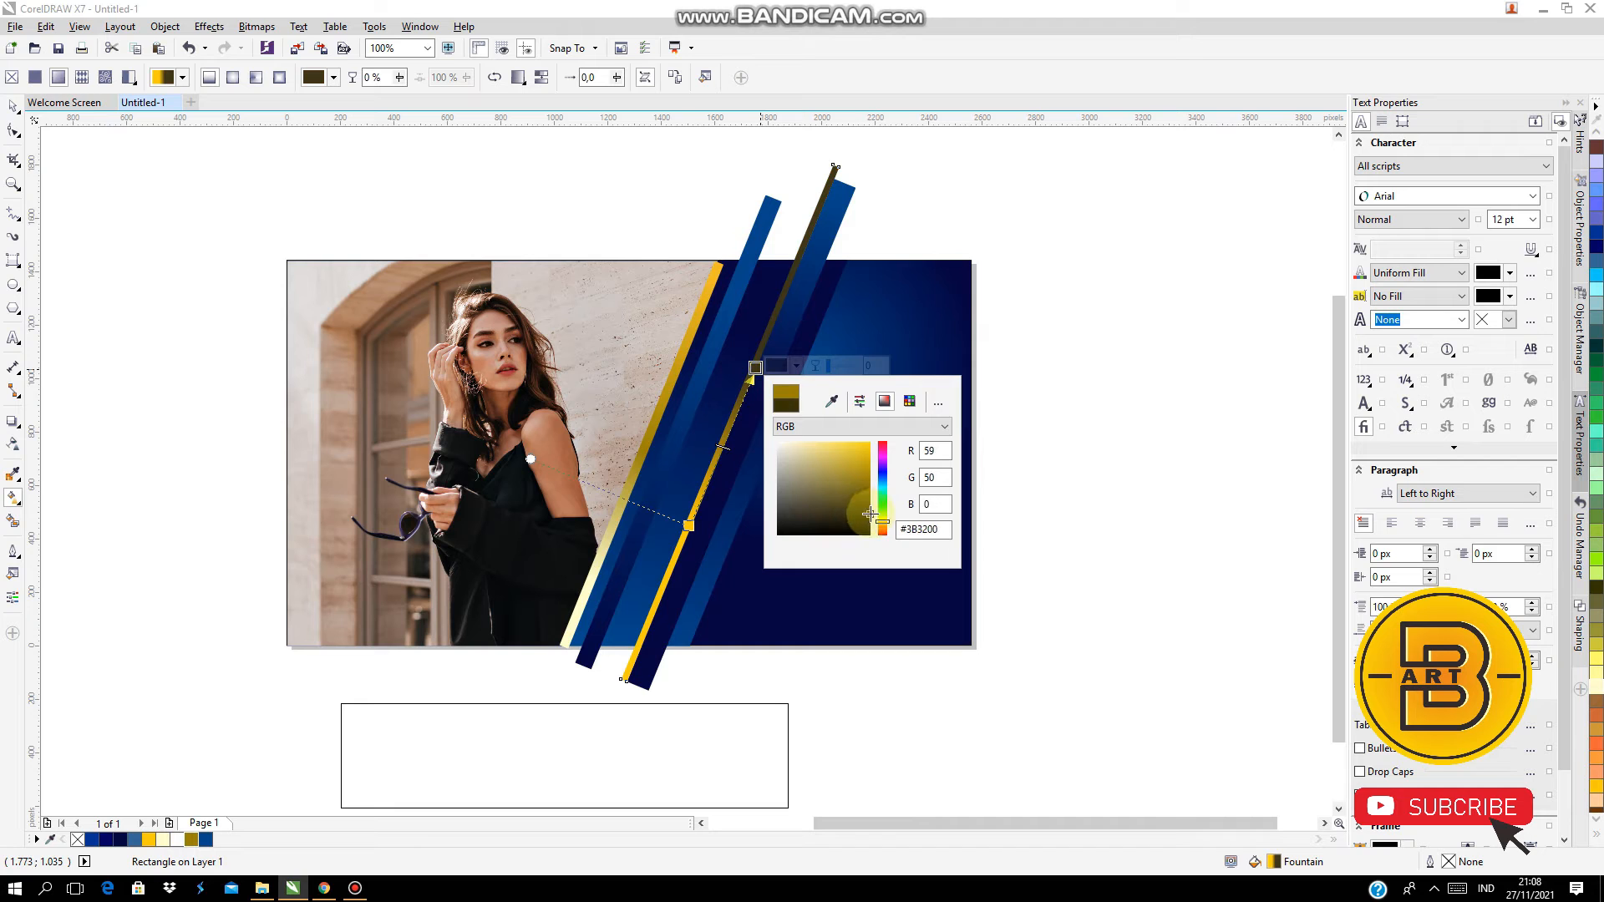
left_click(91, 232)
left_click(12, 107)
left_click(277, 242)
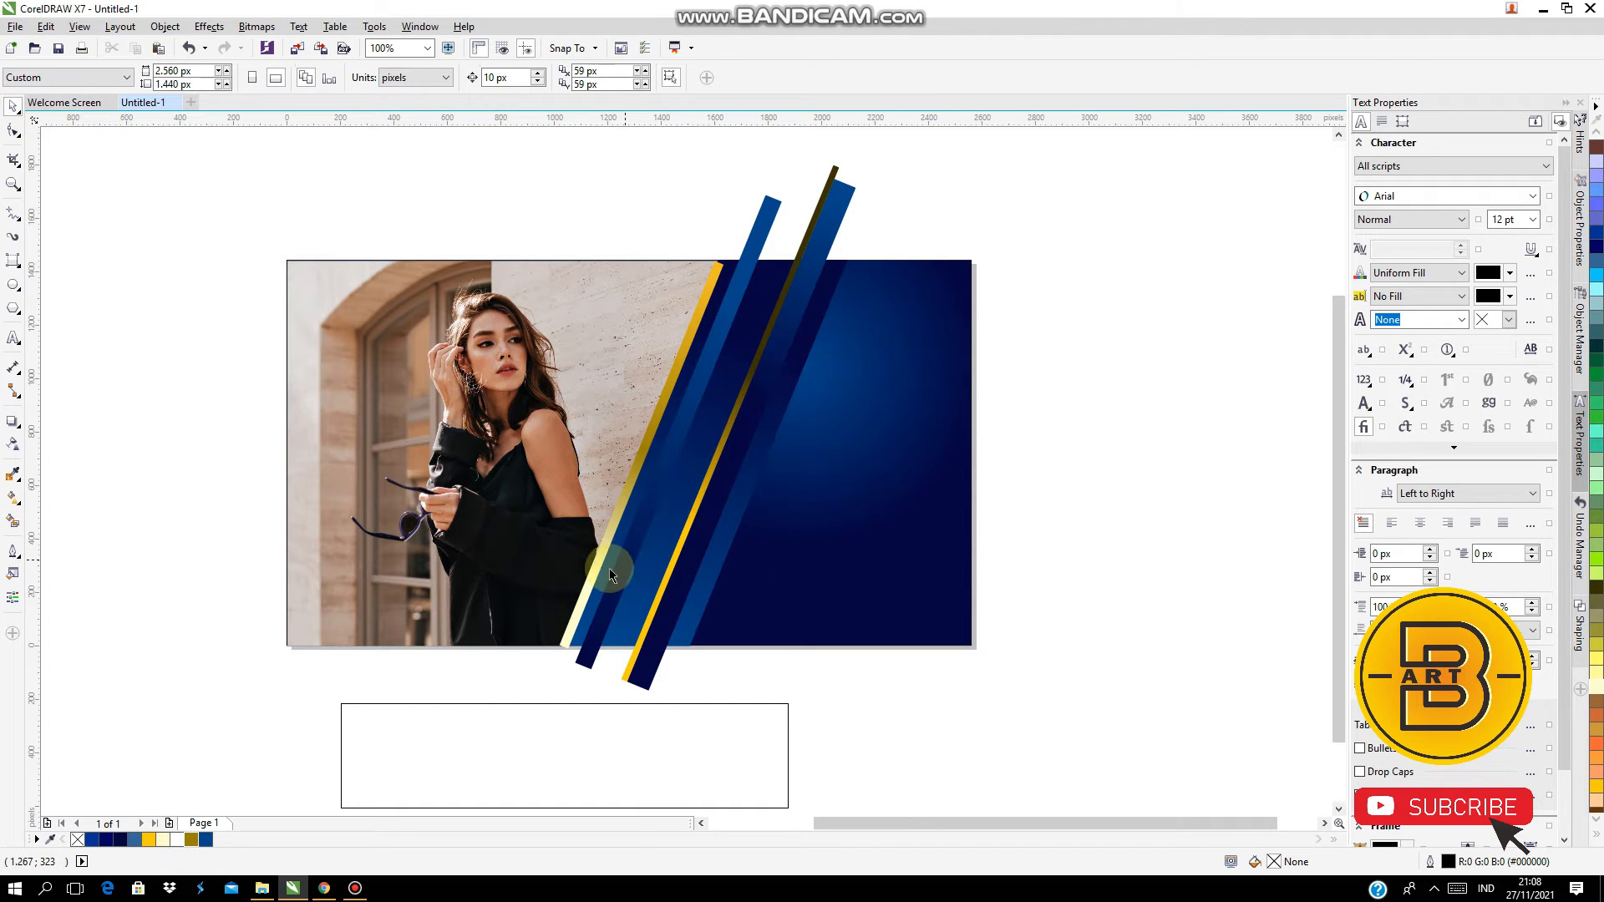
left_click(752, 380)
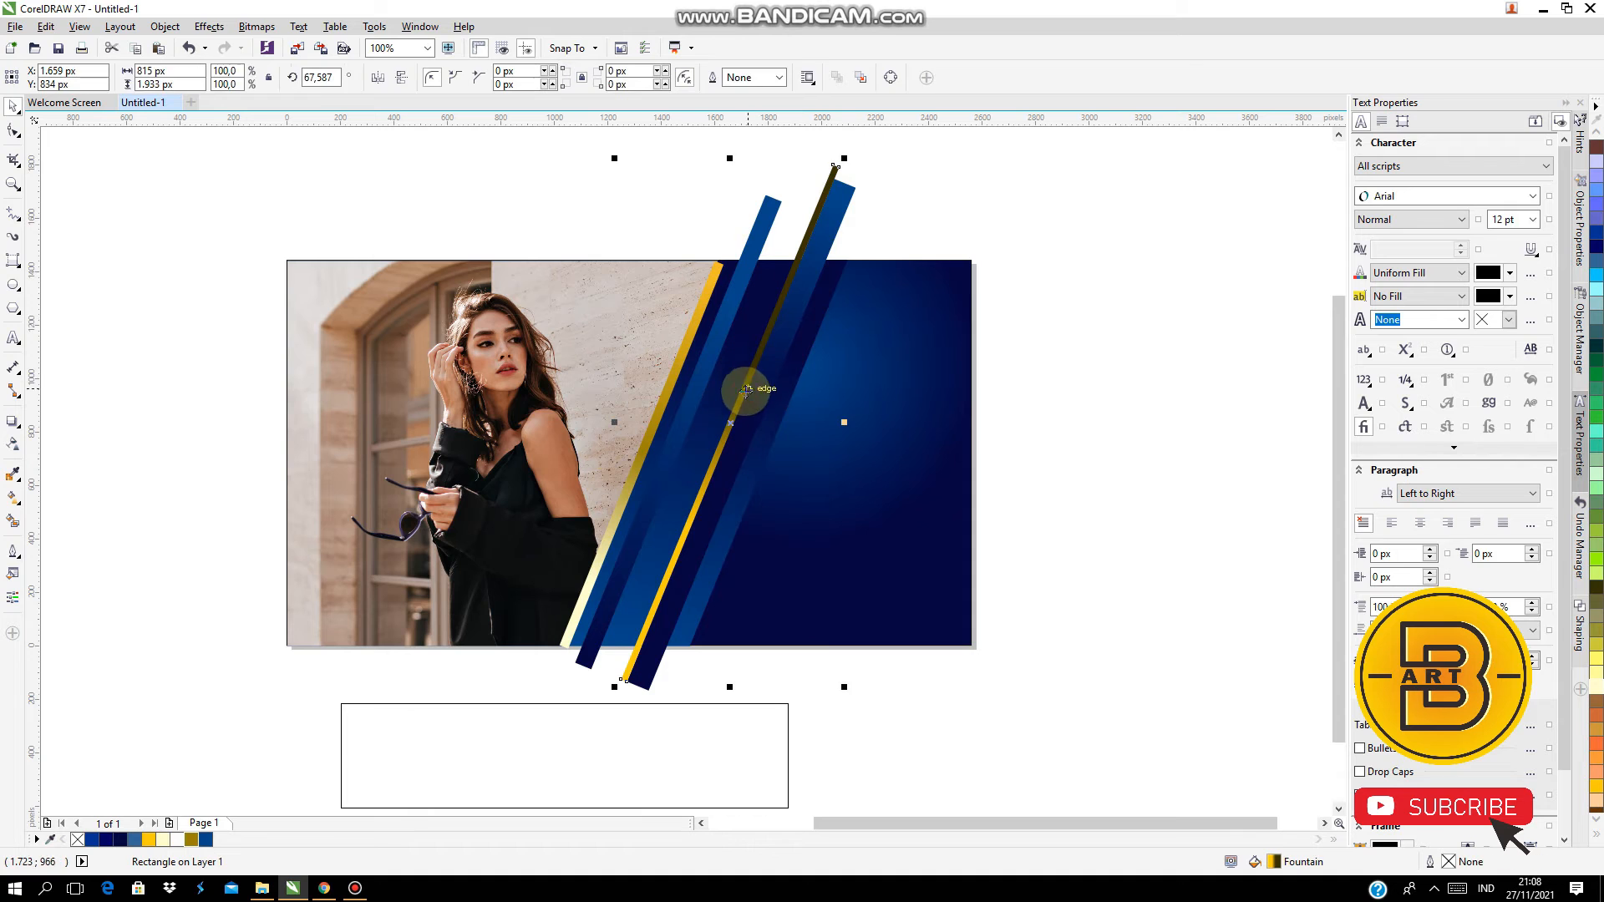
Draw a narrow tilted 3-point rectangle about 361 × 844 px along the upper right edge of the second blue strip
left_click(12, 261)
left_click_drag(857, 194, 774, 411)
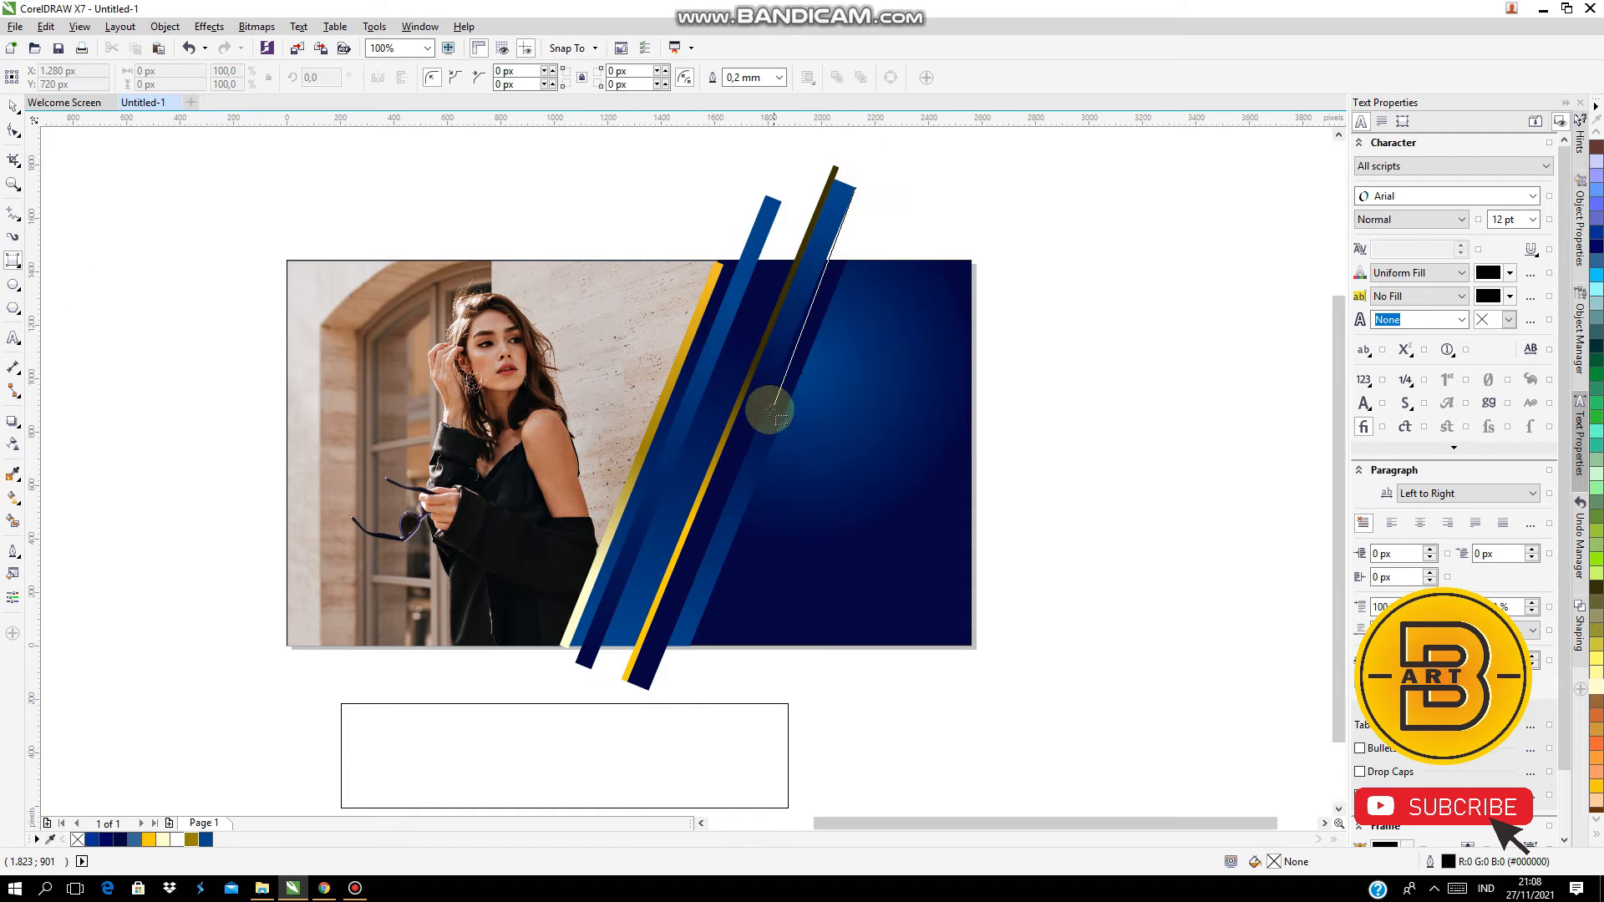
left_click(768, 413)
left_click(12, 107)
key("Delete")
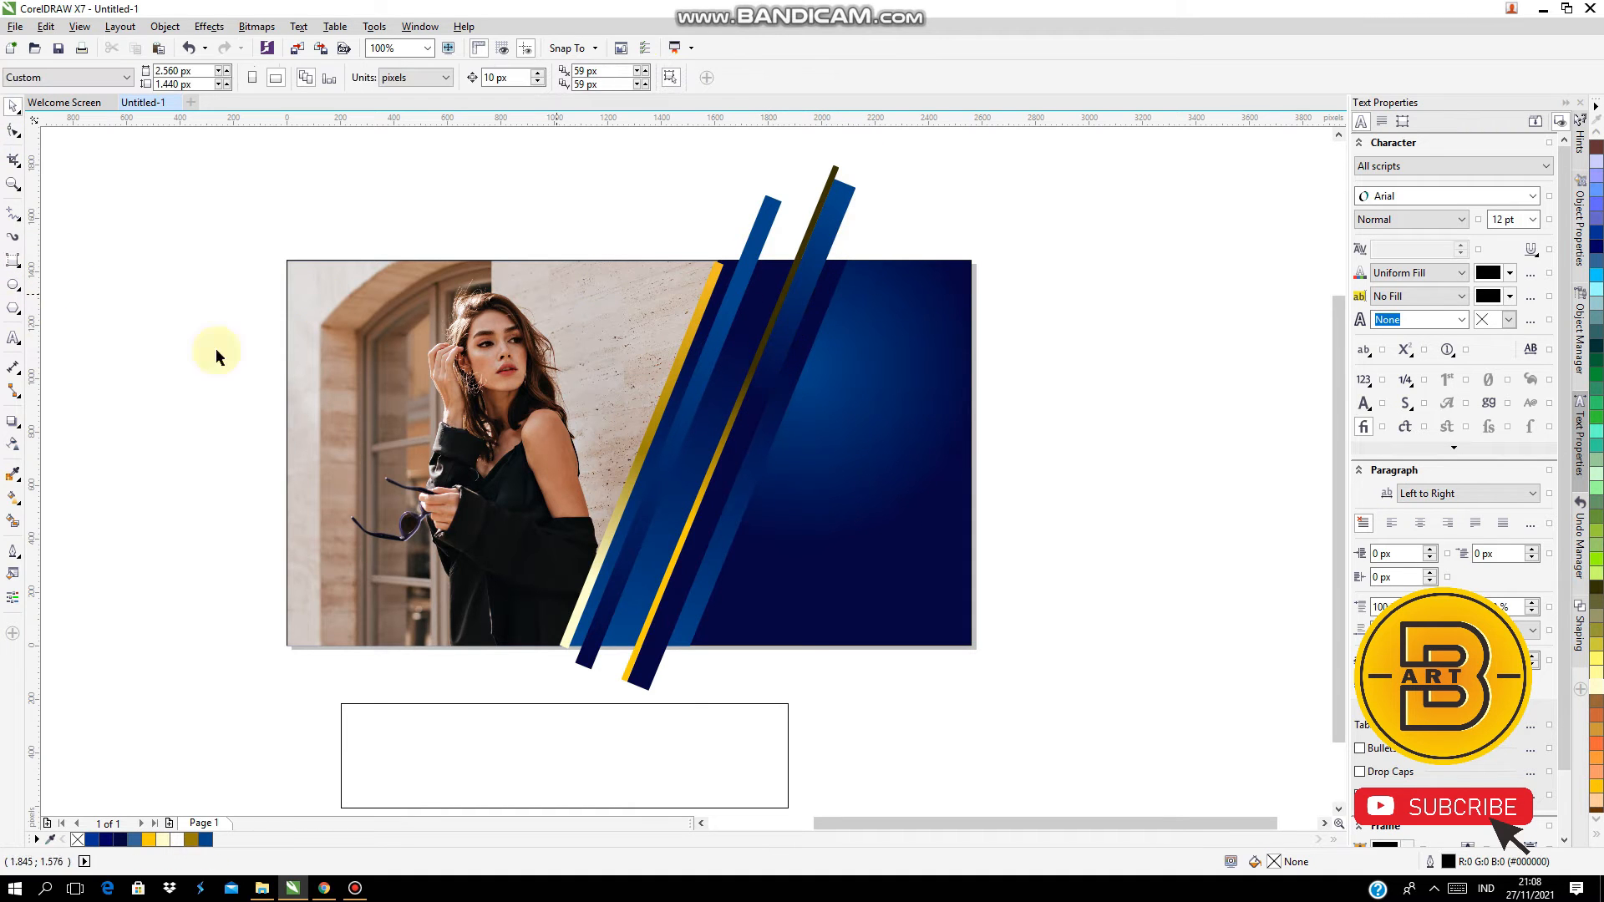
left_click(13, 260)
key("ctrl+z")
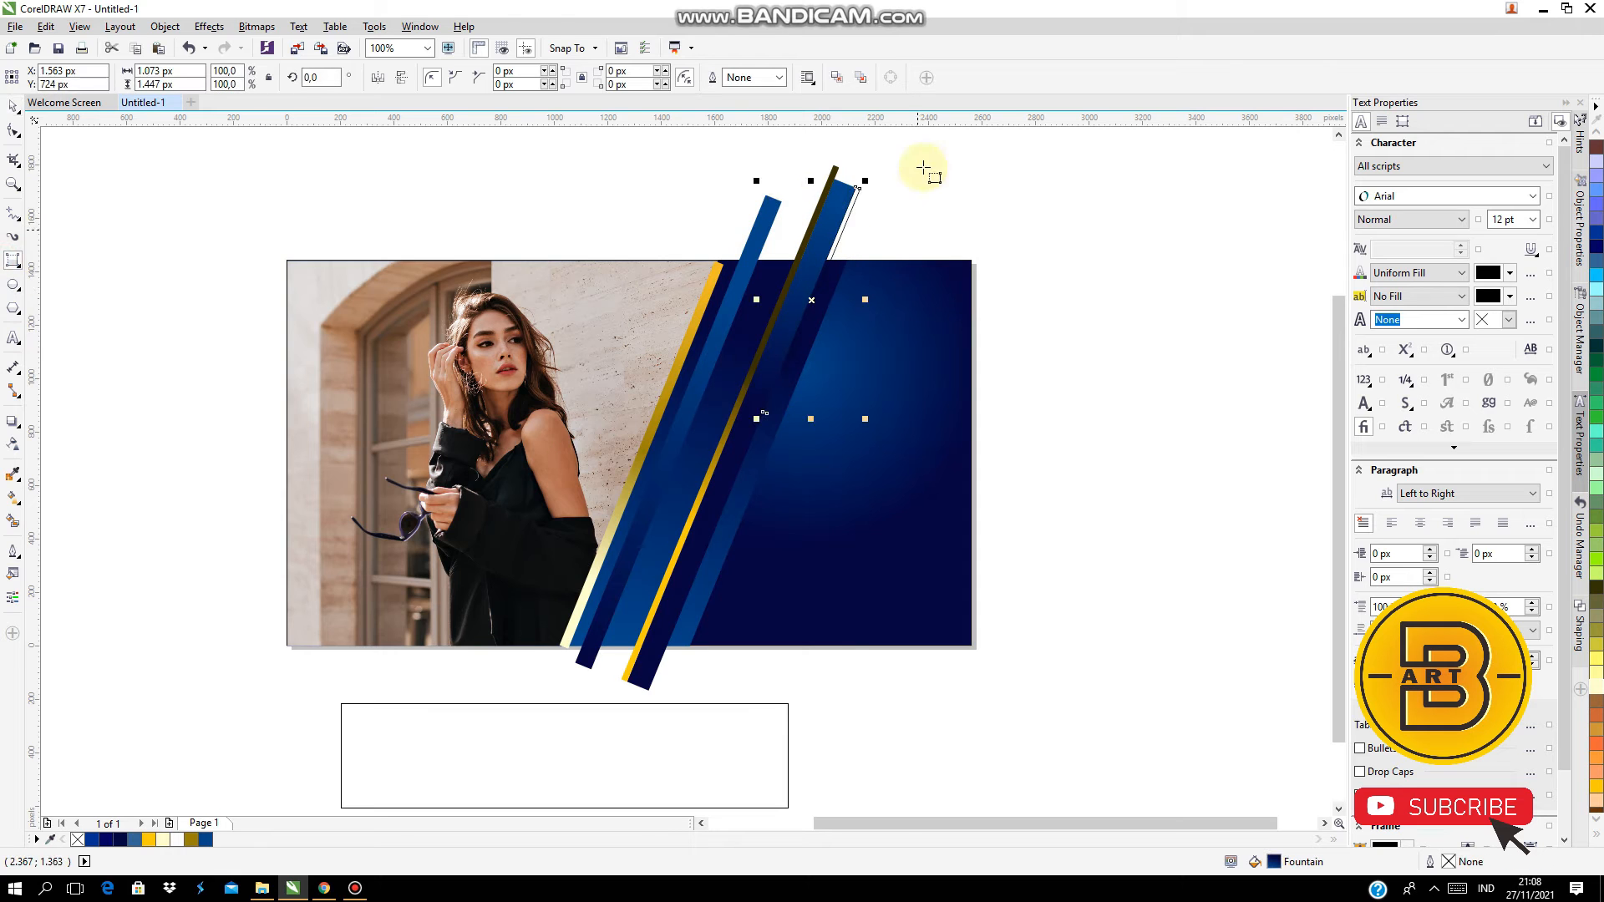
left_click(10, 109)
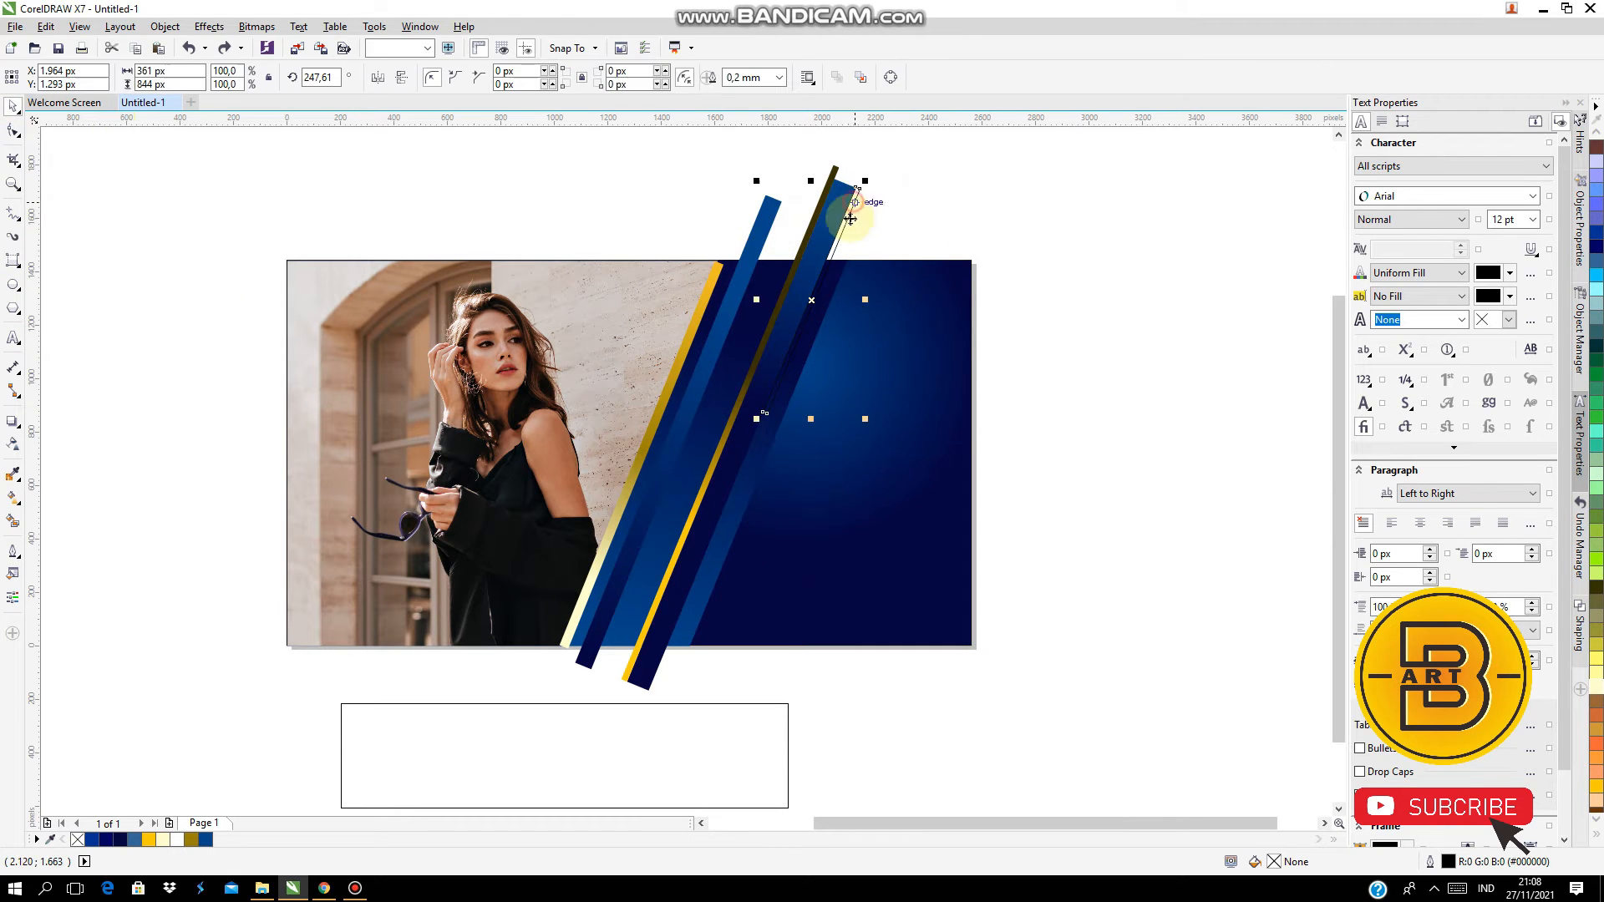
Apply a linear fountain fill to the new thin strip, from deep yellow near its lower end to navy near its upper end
left_click(13, 497)
left_click_drag(814, 292, 851, 208)
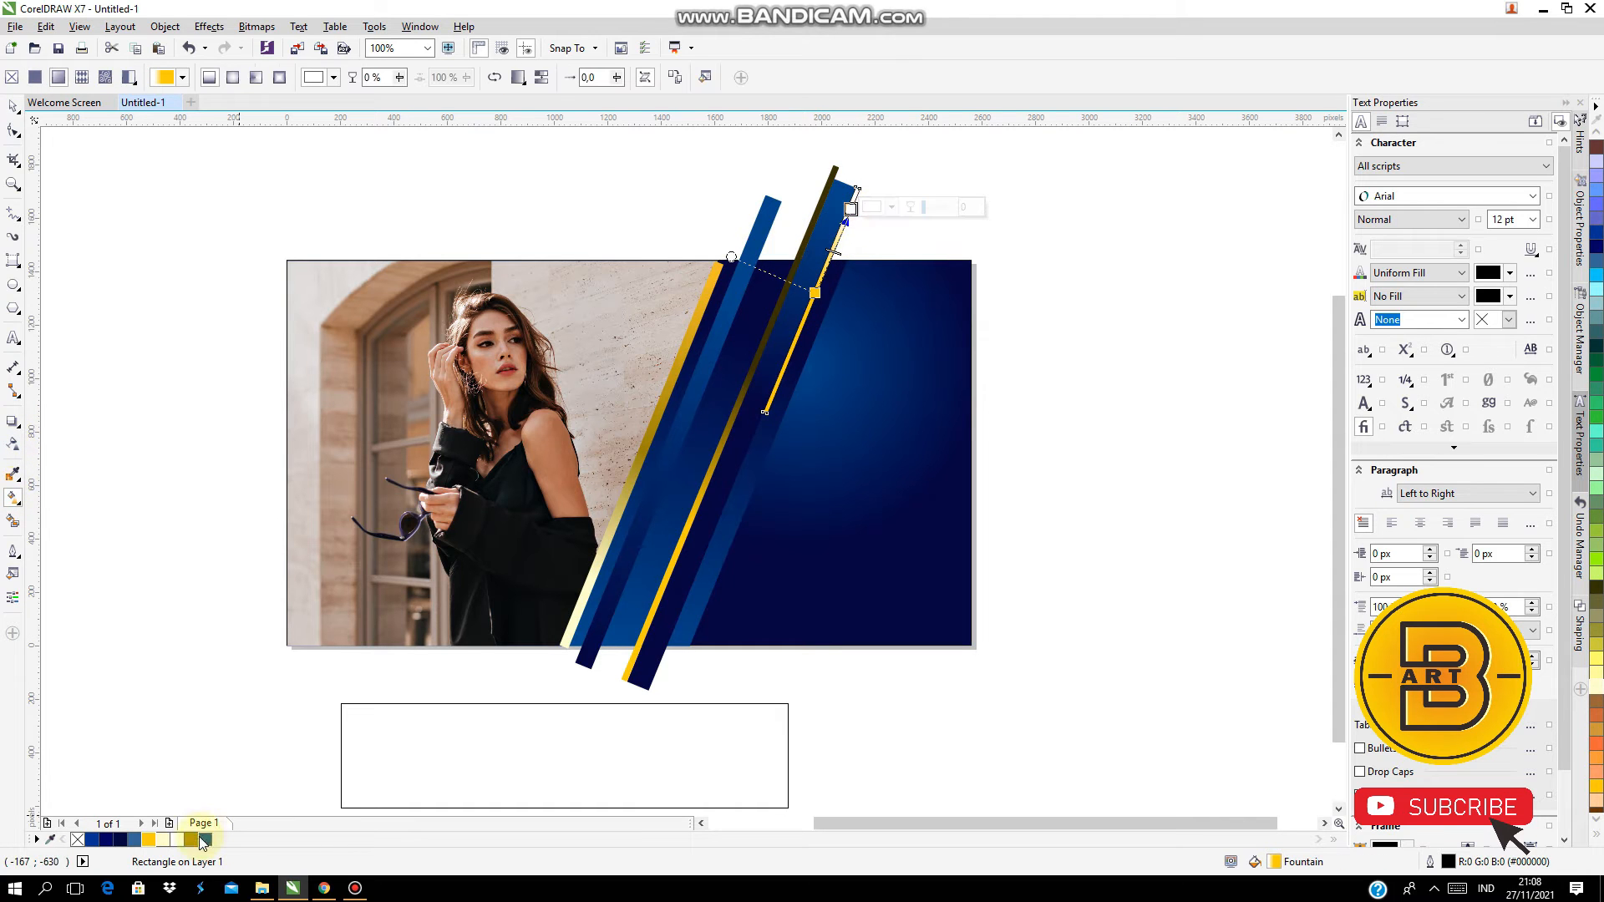
left_click(194, 839)
left_click_drag(814, 293, 790, 356)
left_click_drag(850, 209, 833, 250)
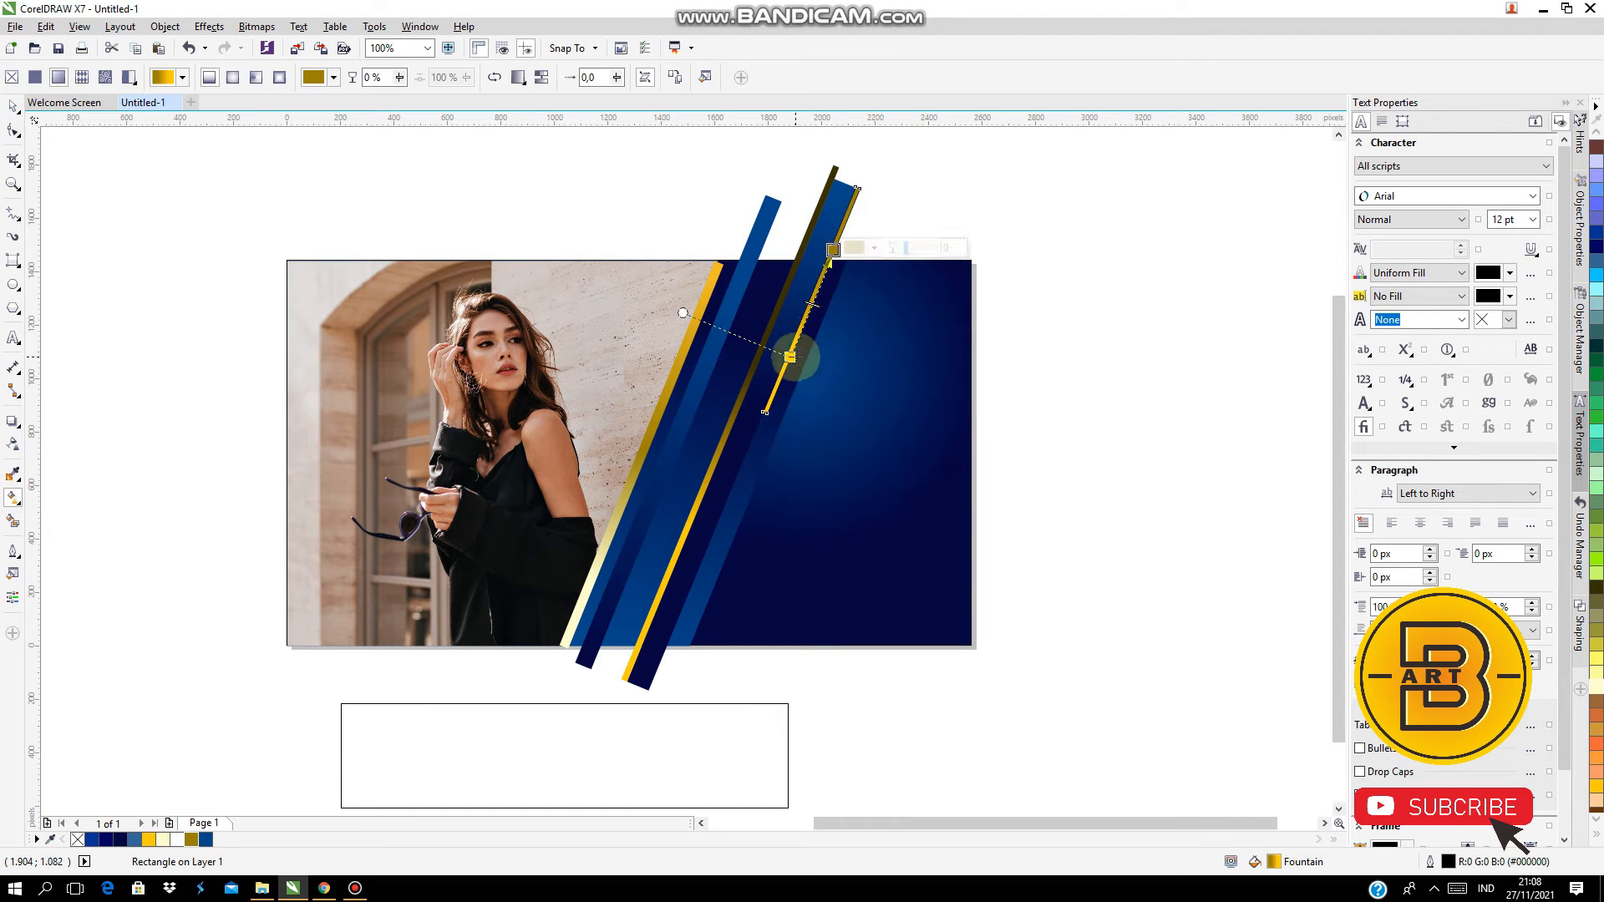
left_click_drag(790, 357, 777, 388)
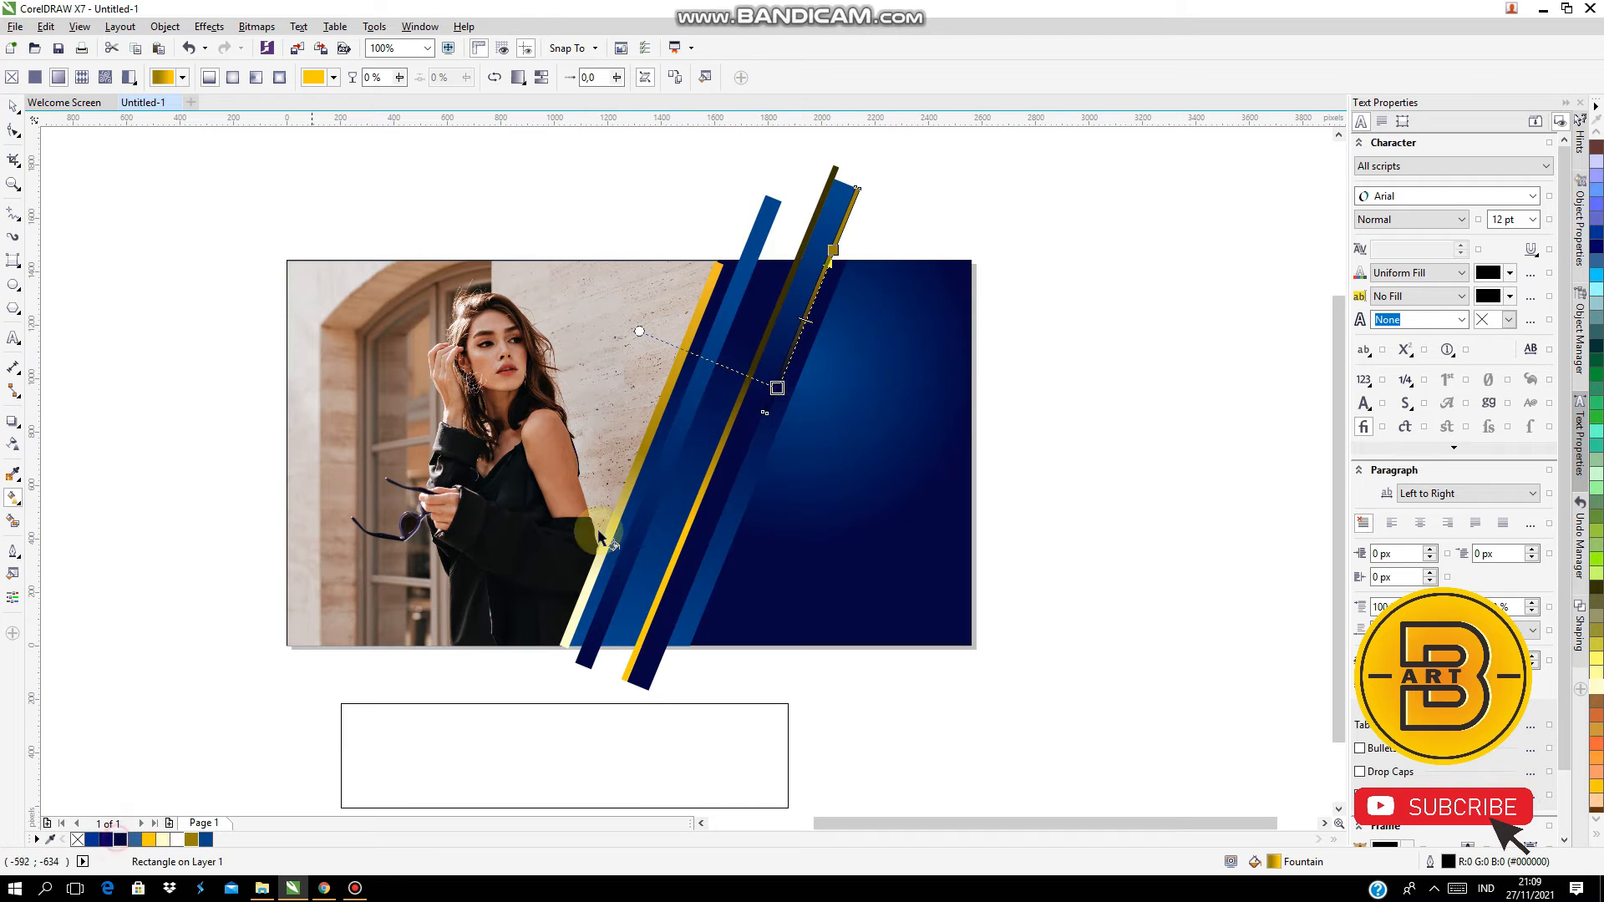
left_click(833, 249)
left_click(107, 840)
left_click(777, 389)
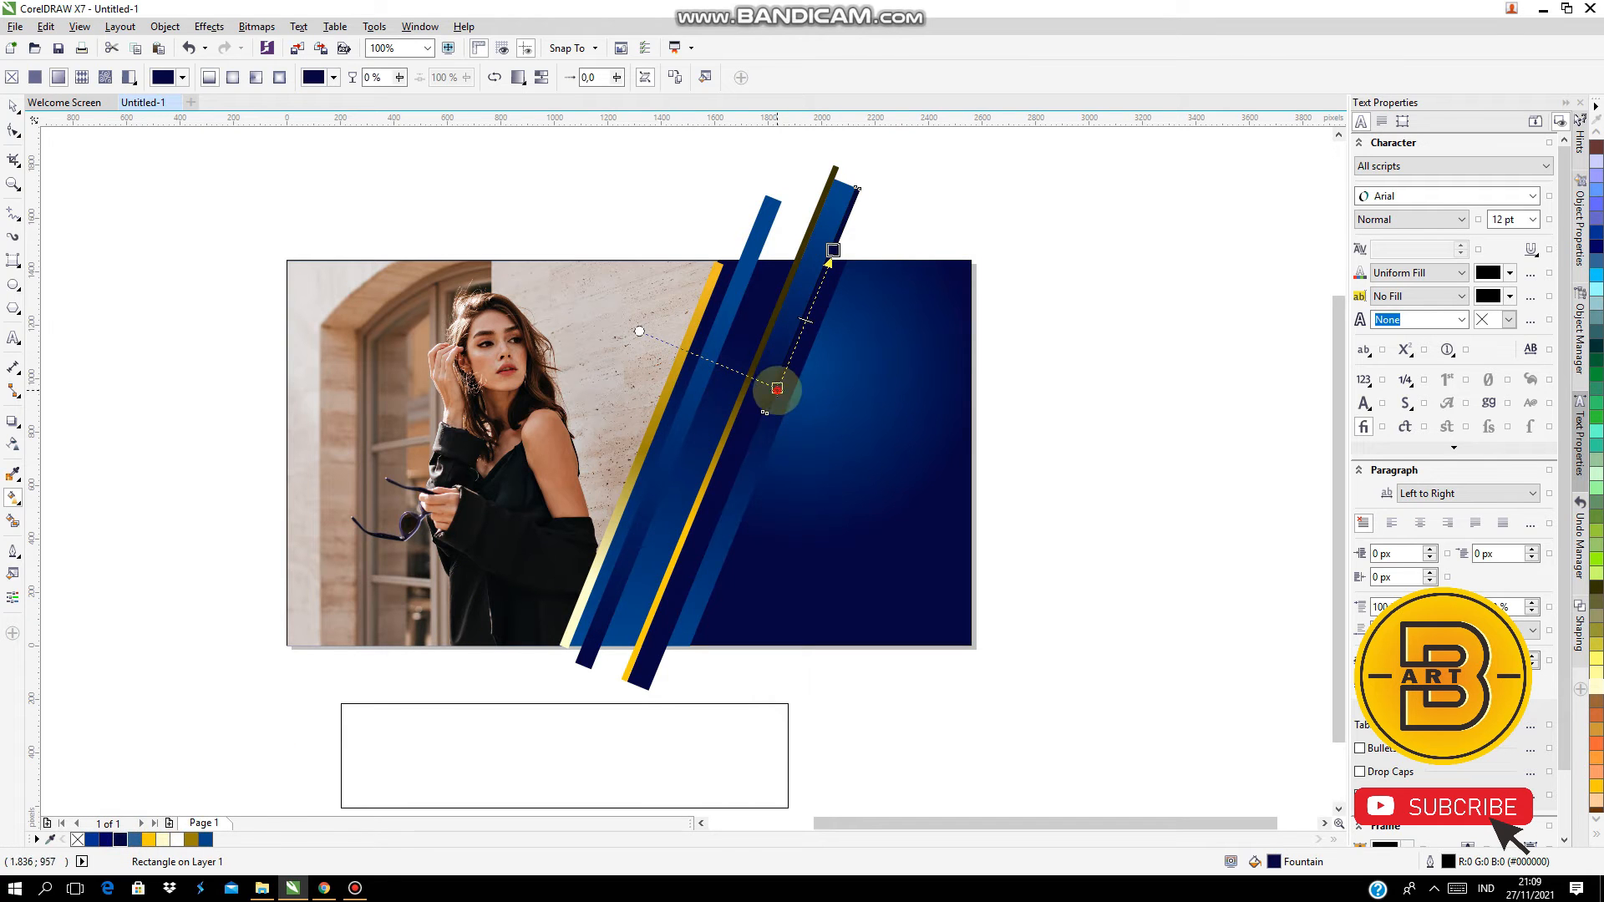
left_click(148, 839)
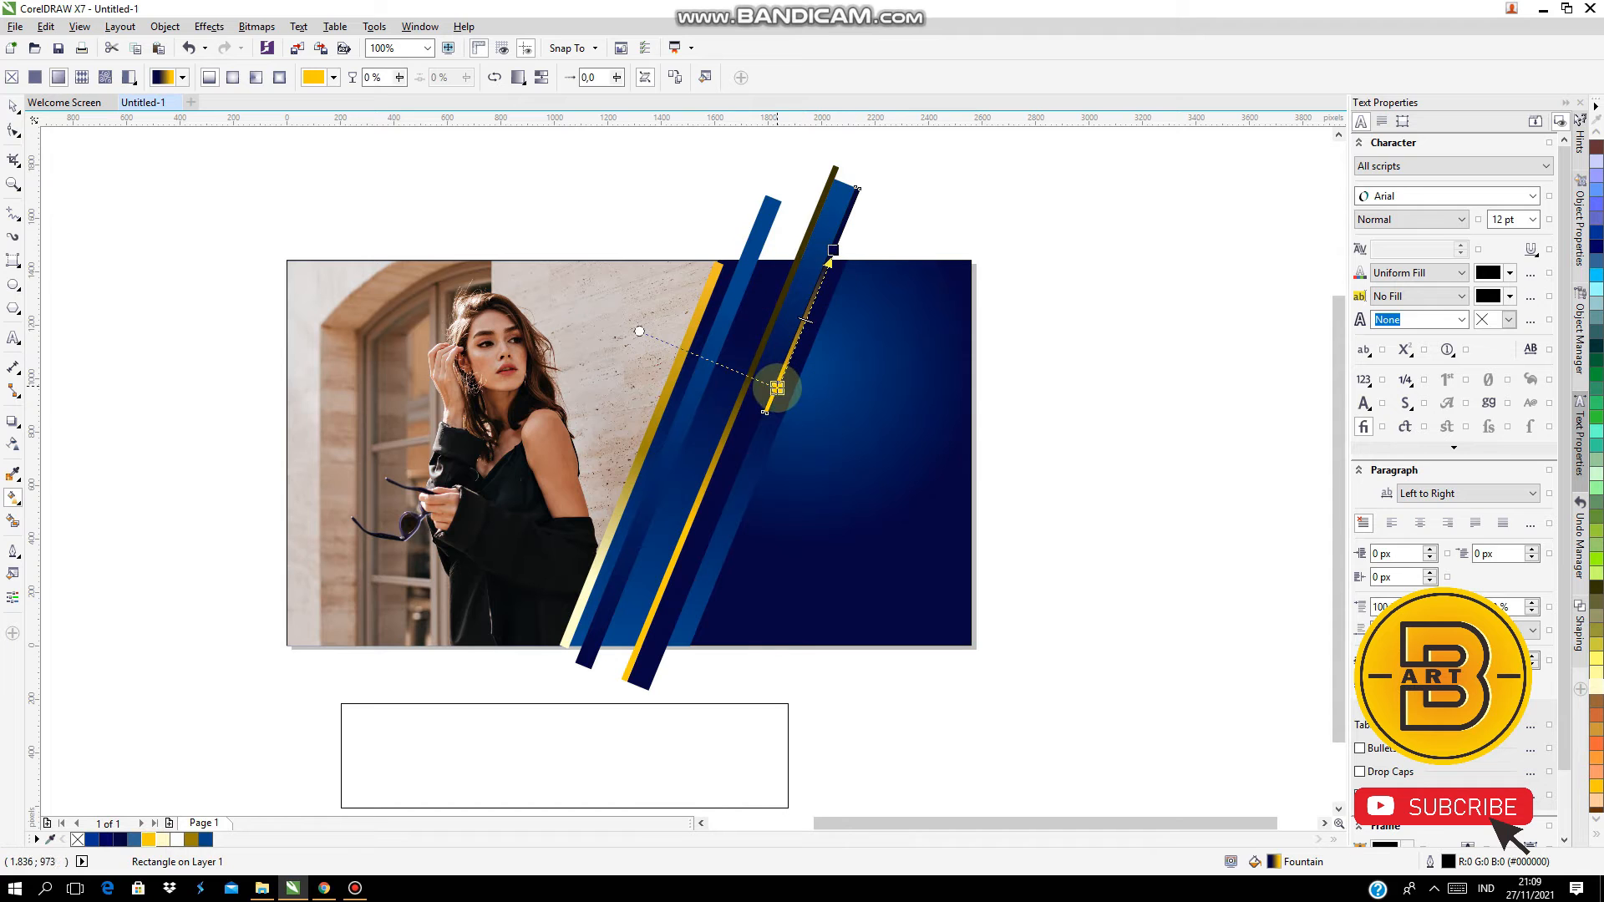
Recolour the long yellow strip's dark brown end navy and stretch its gradient over most of the strip's length
left_click(708, 401)
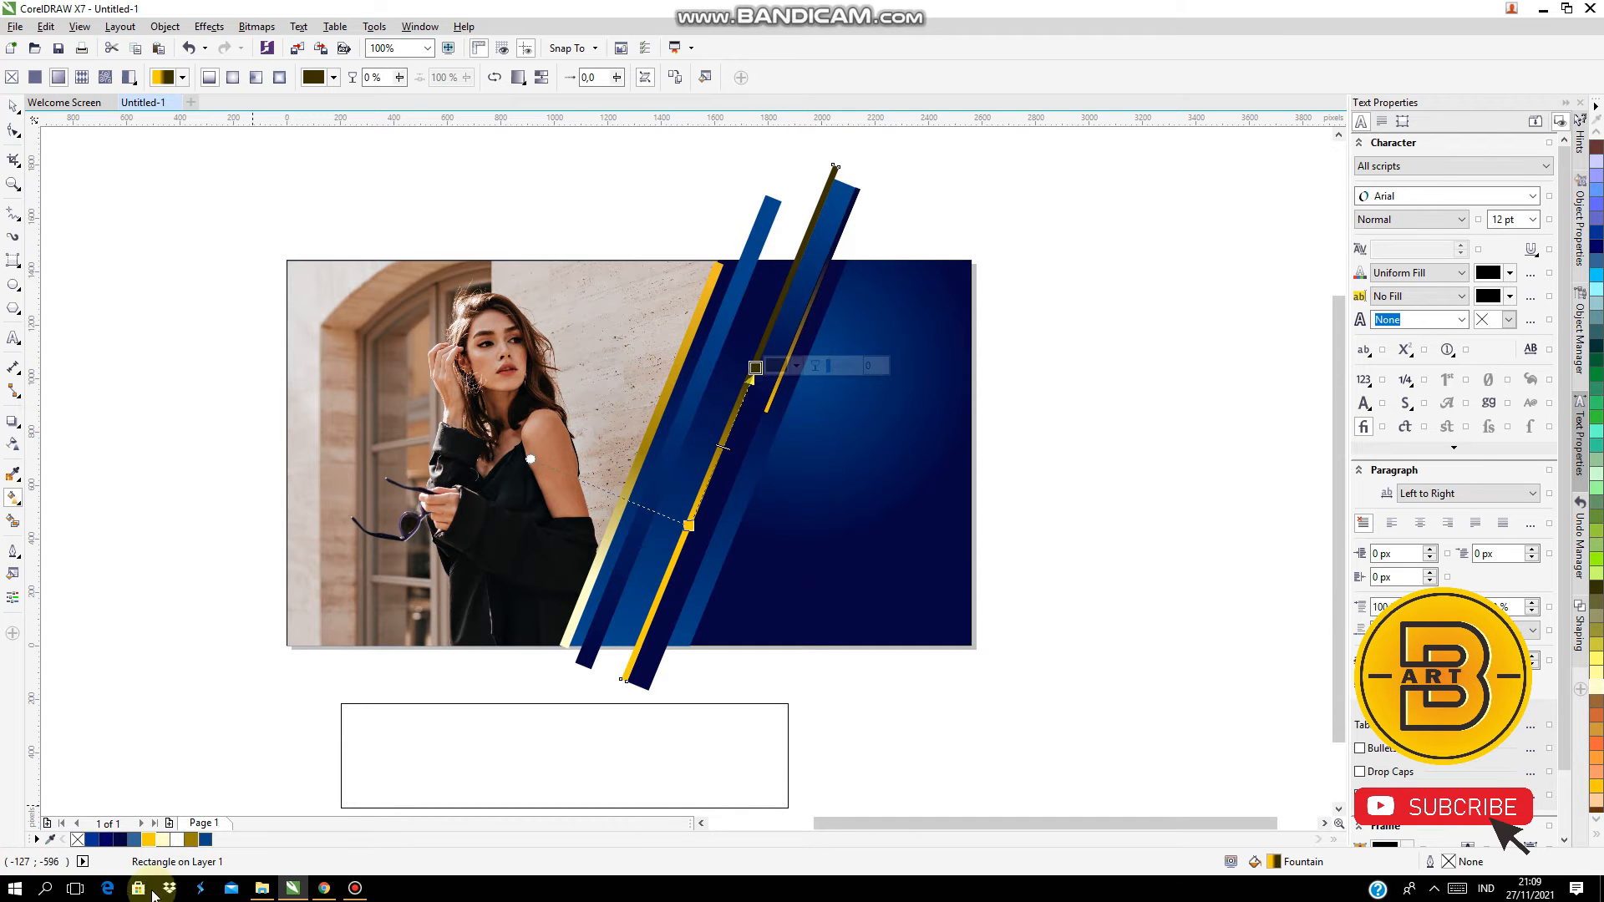
left_click_drag(756, 368, 813, 225)
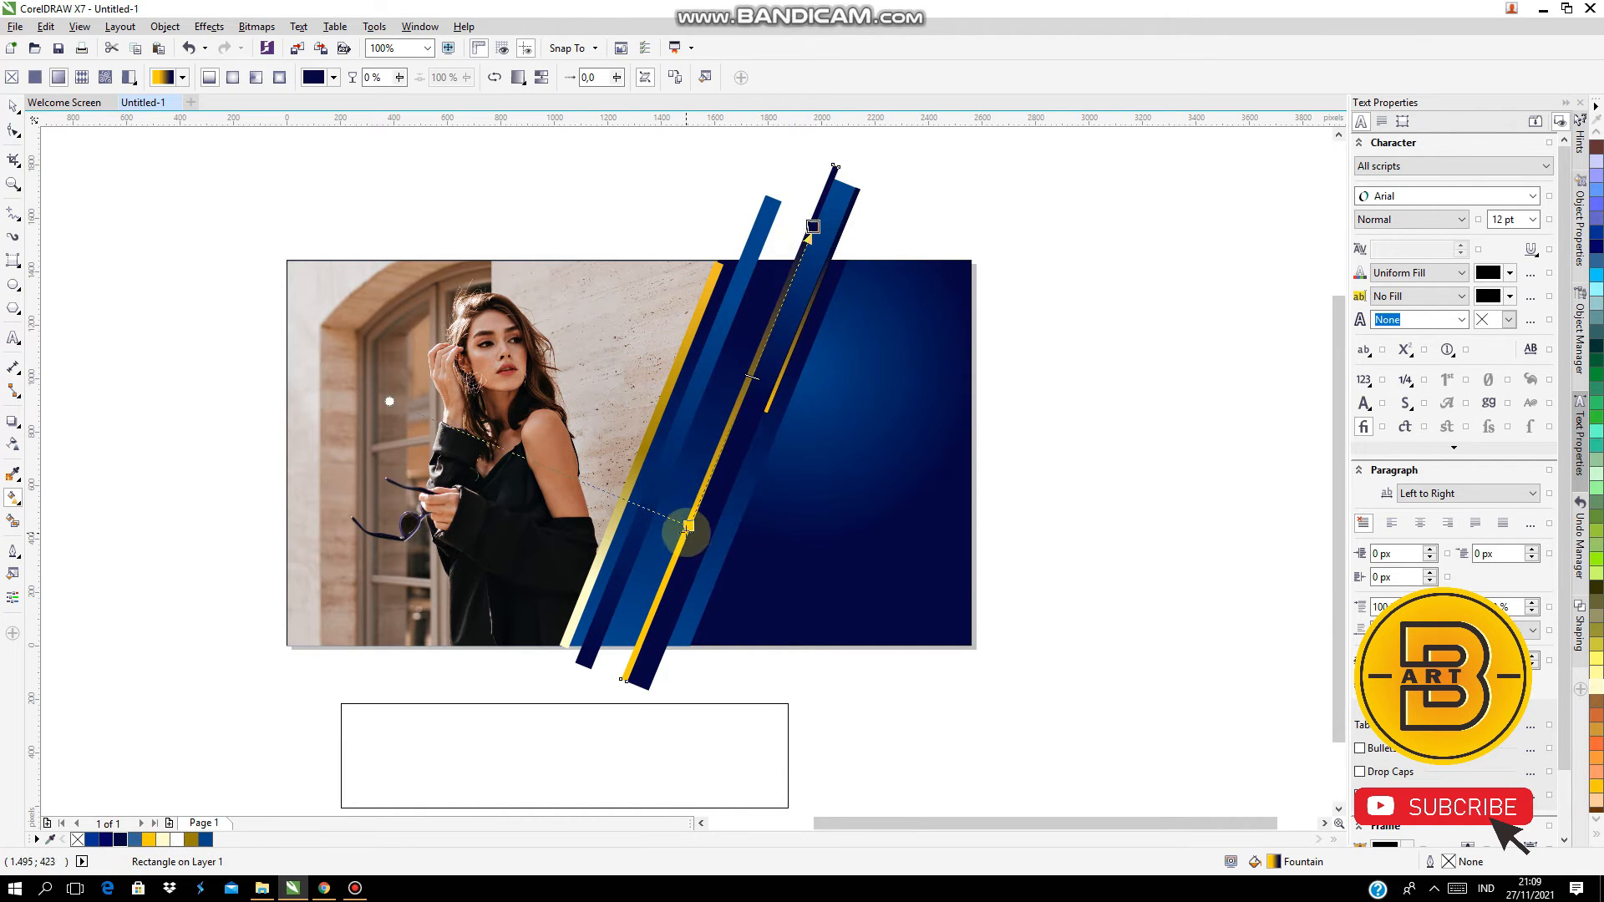
left_click_drag(688, 526, 657, 603)
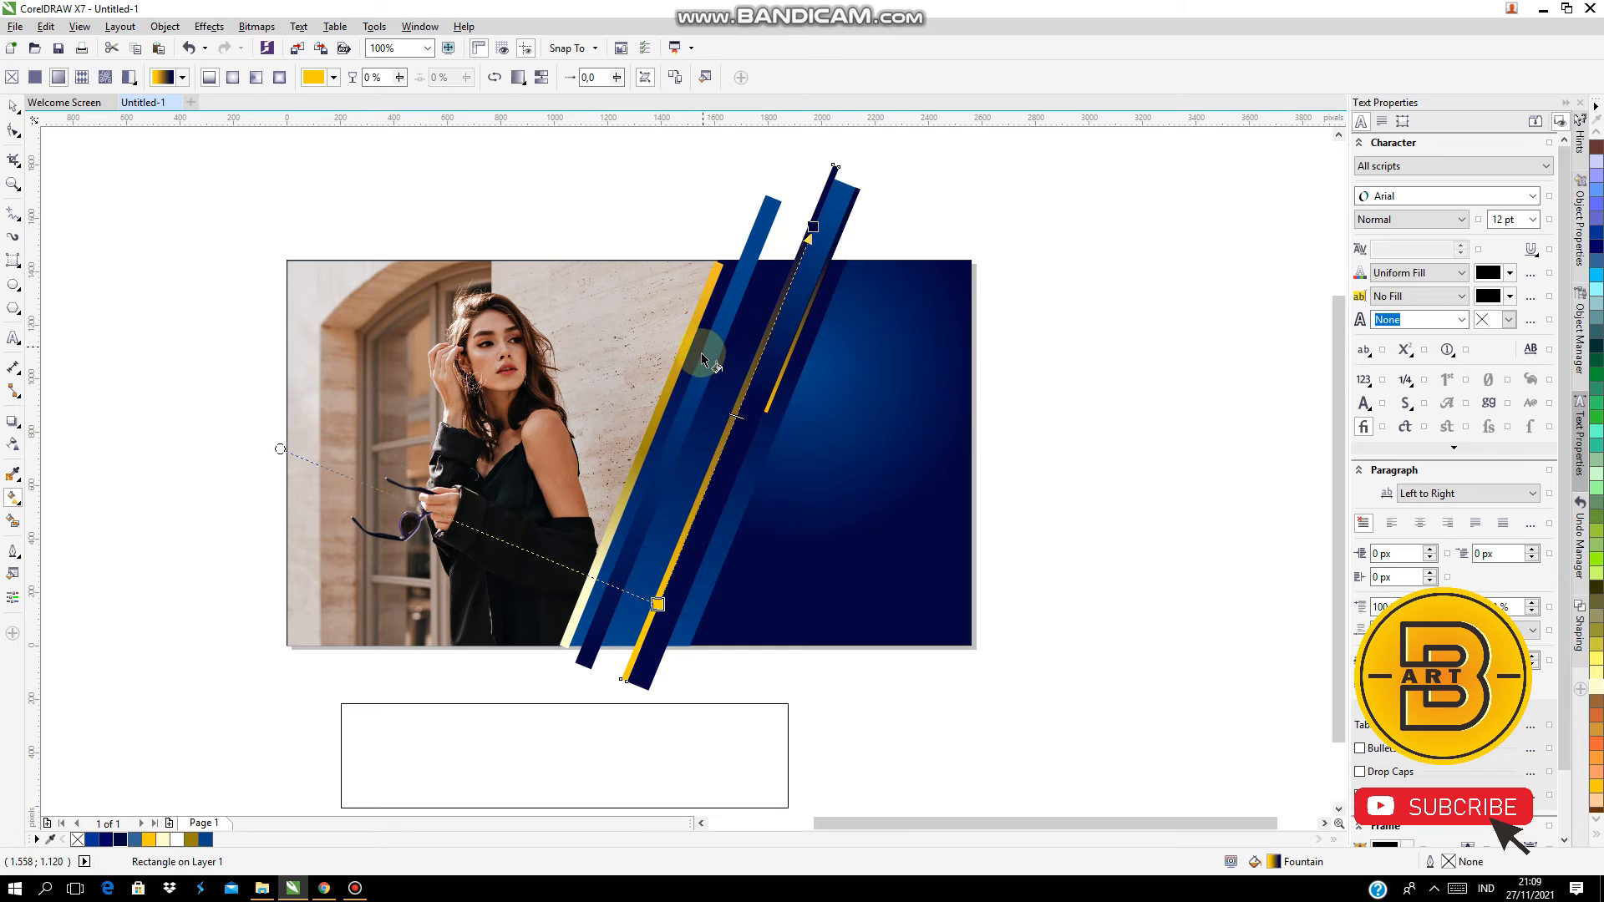
Set the middle colour of the gold photo-edge strip's fountain fill to navy, keep its upper end gold, and deselect the strip
left_click(663, 403)
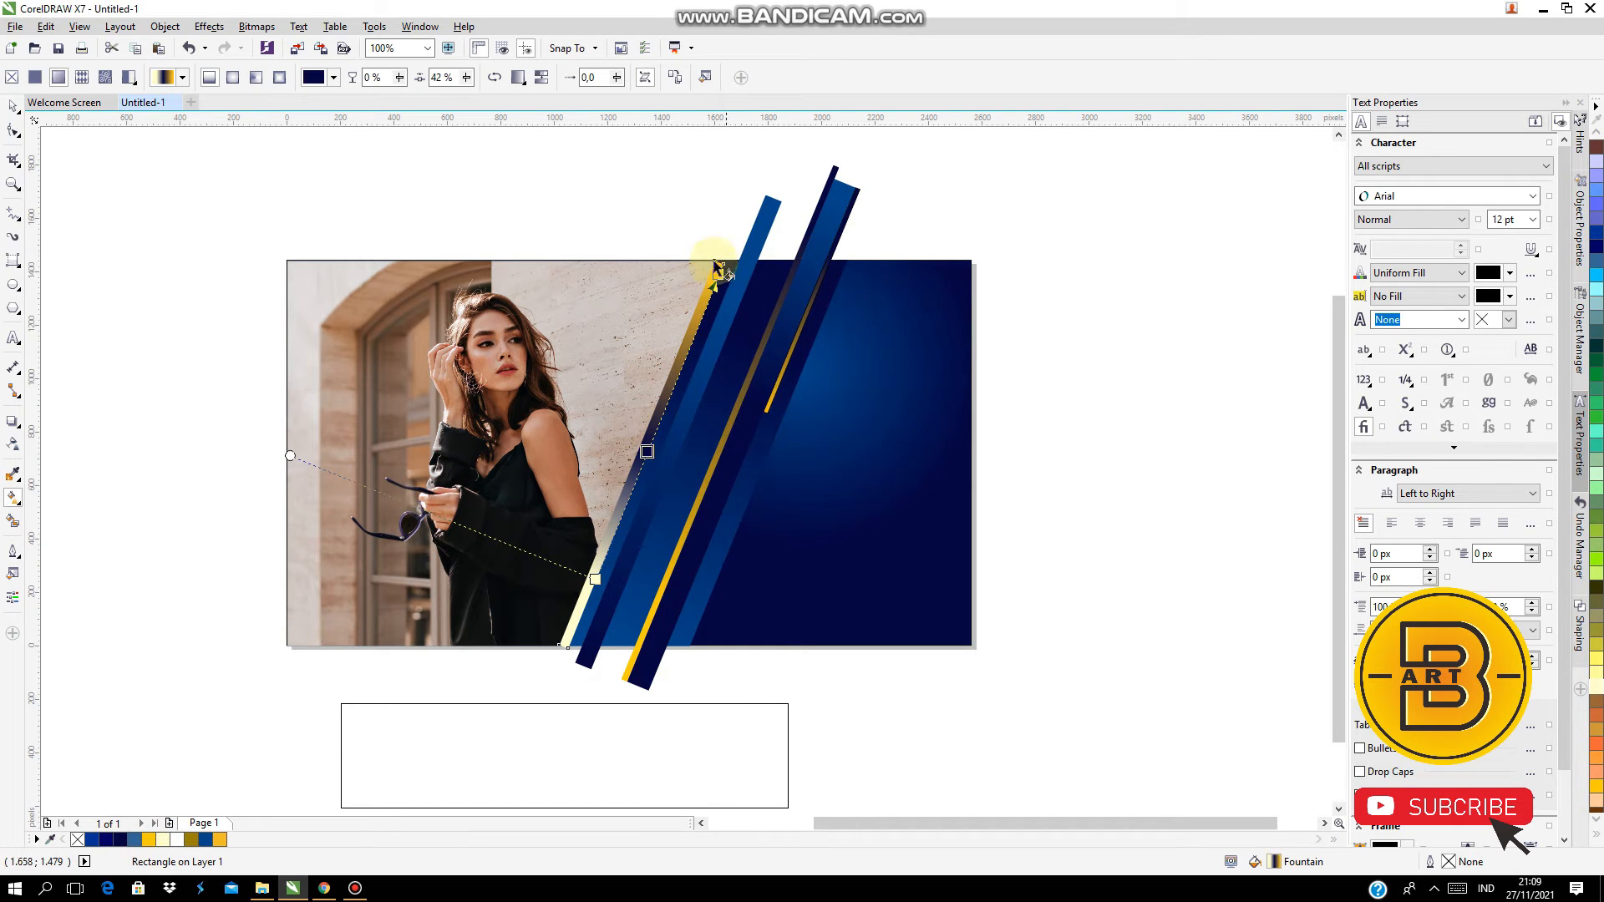
left_click(716, 267)
left_click(13, 110)
left_click(1030, 379)
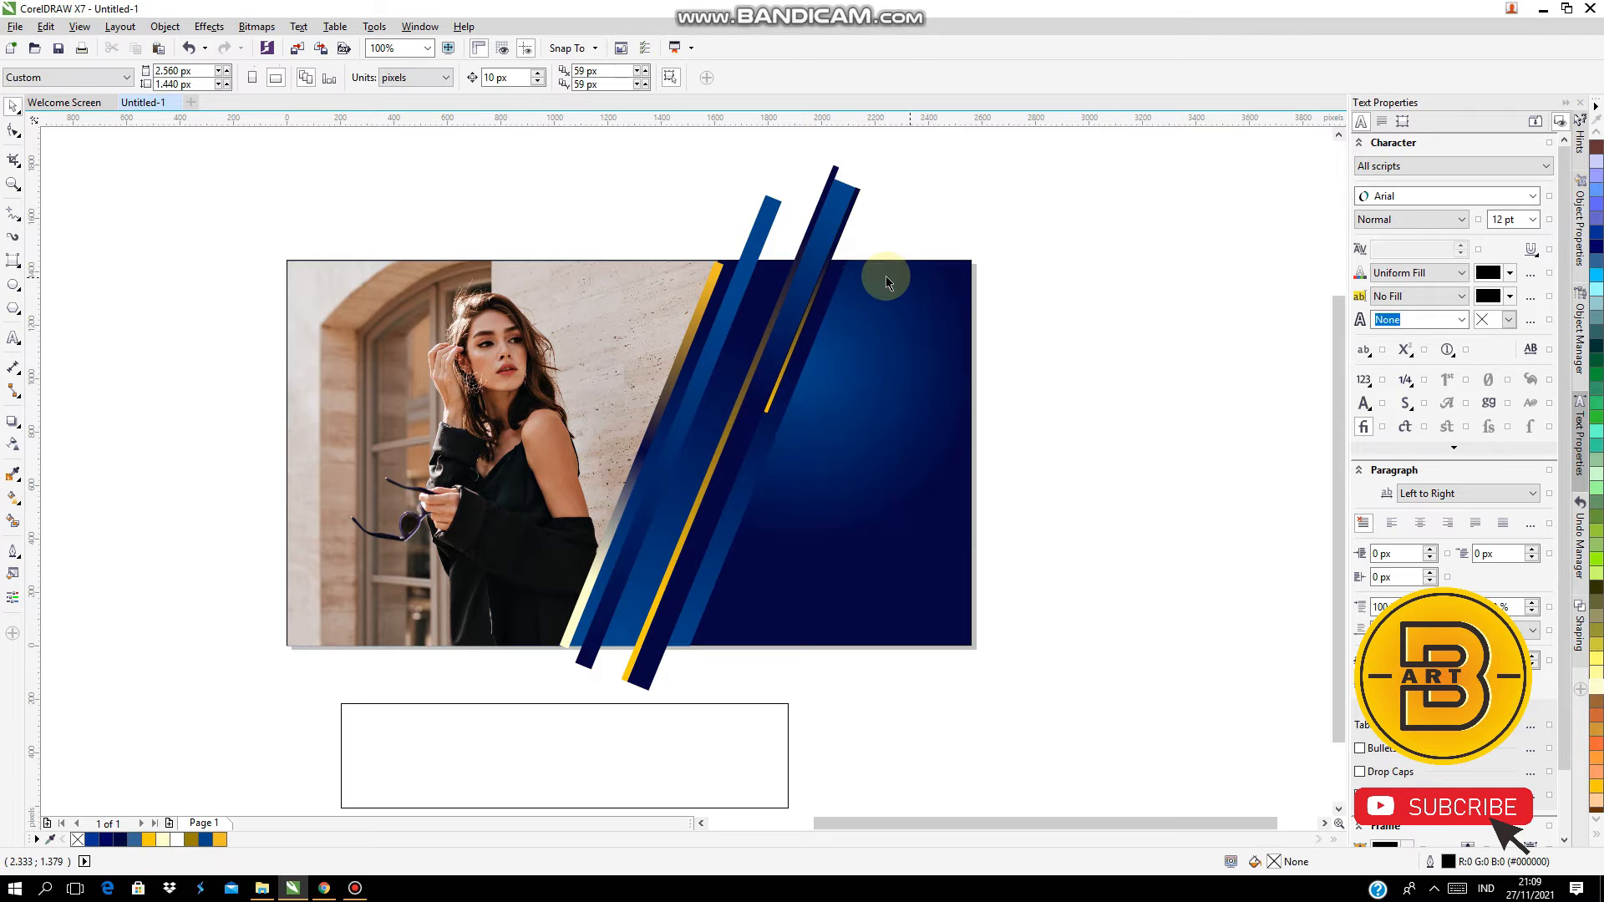
Move the outlined rectangle up to the banner's lower edge and trim the second blue strip and the long yellow strip with it
left_click(680, 745)
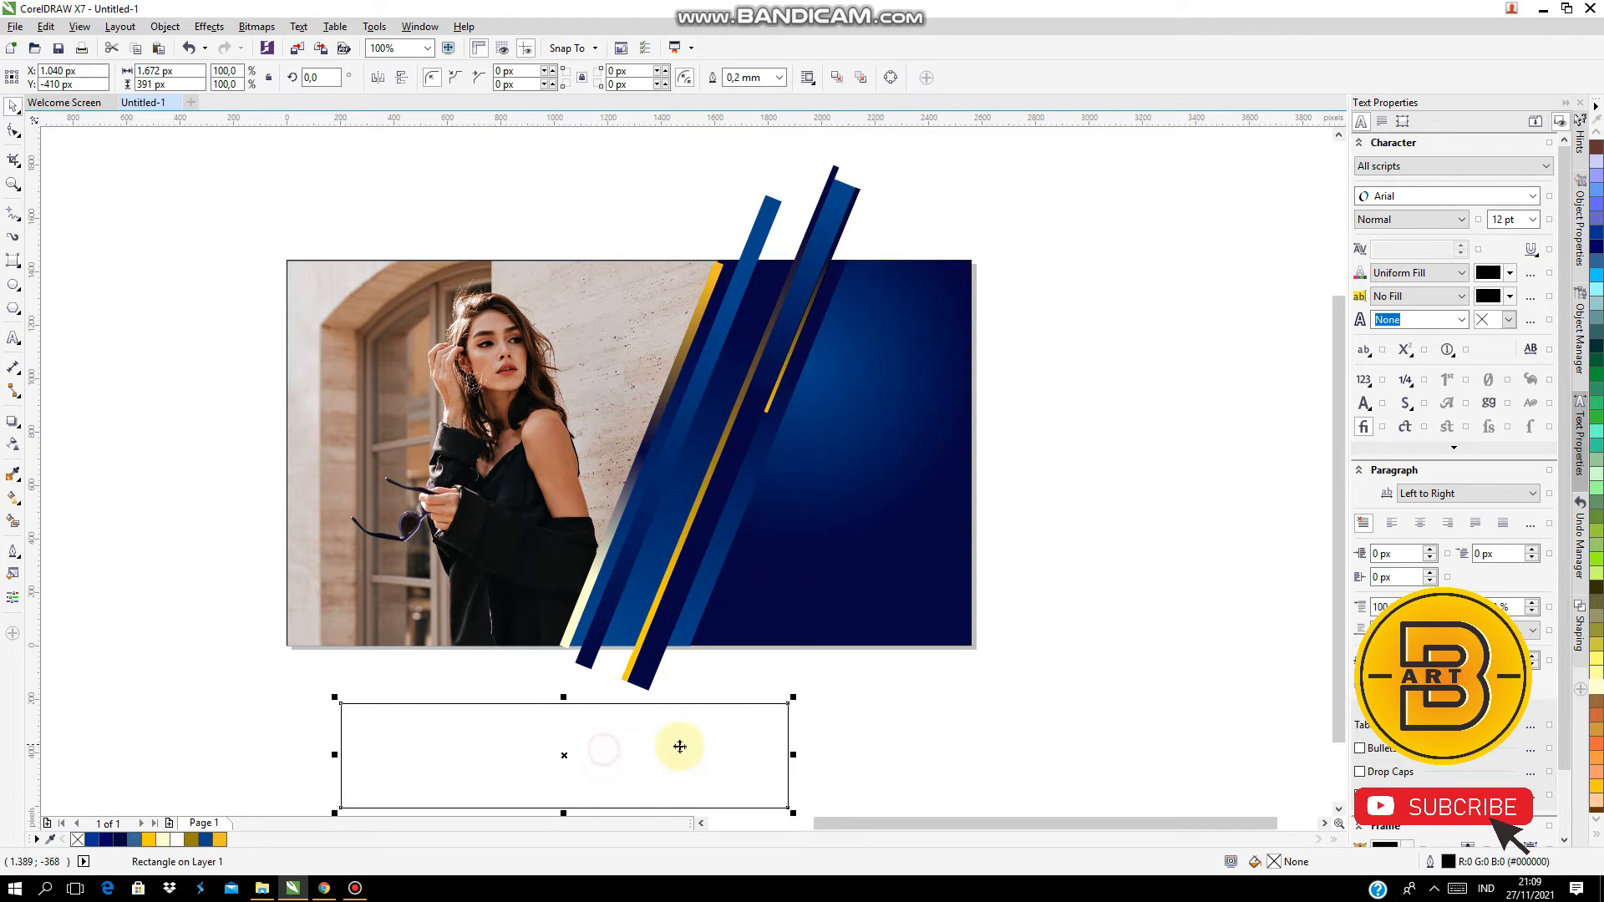
left_click_drag(680, 745, 686, 688)
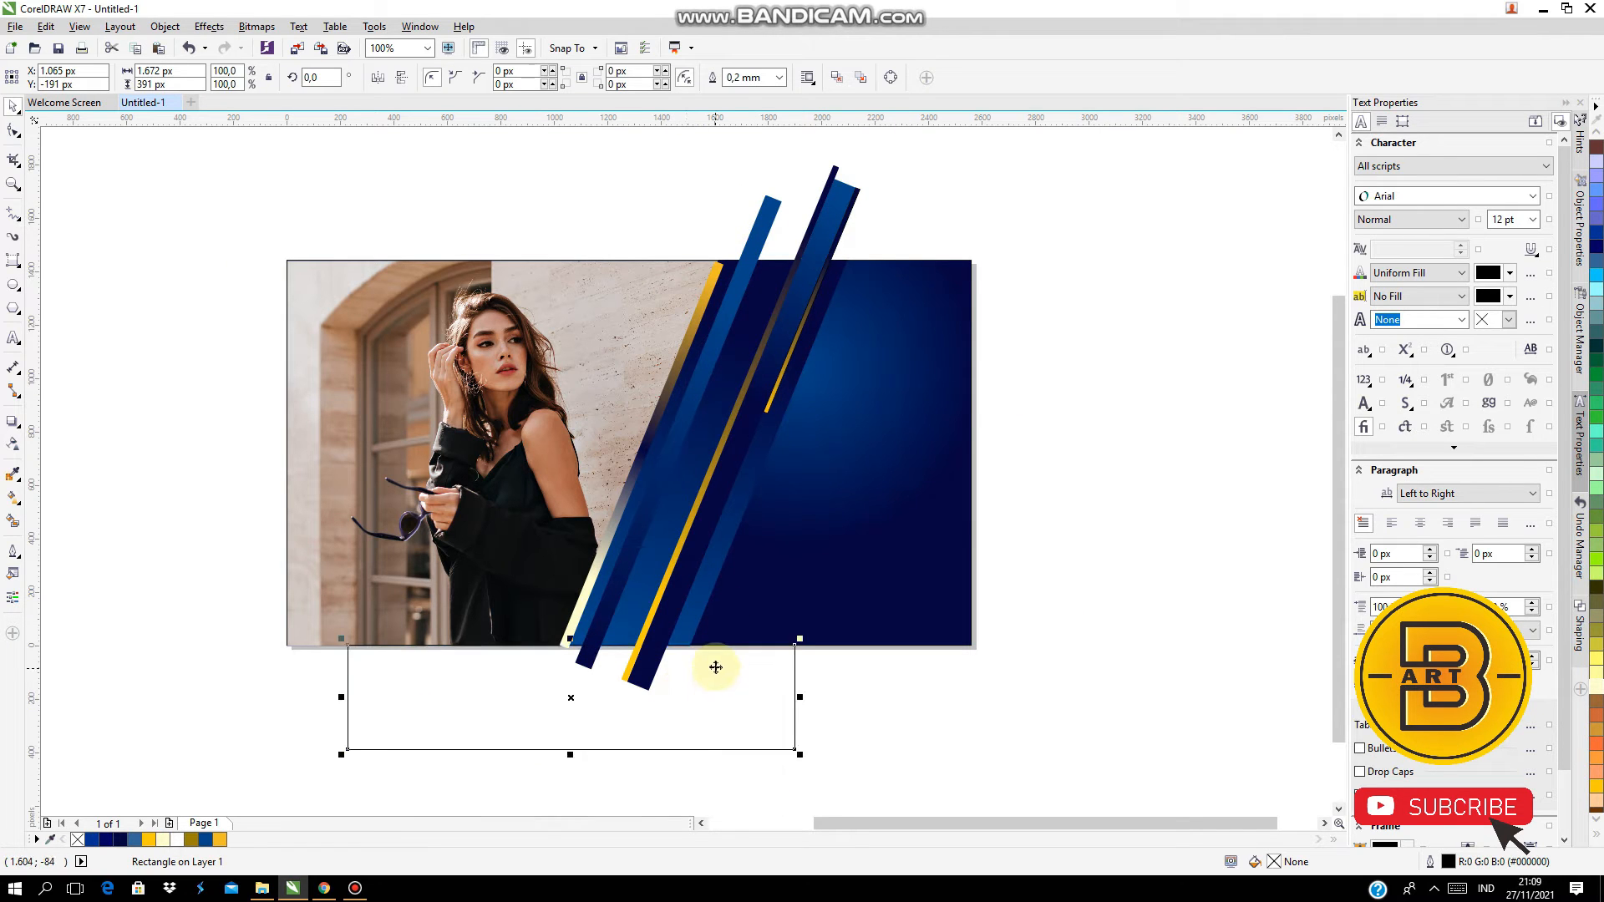
left_click(667, 555, "shift")
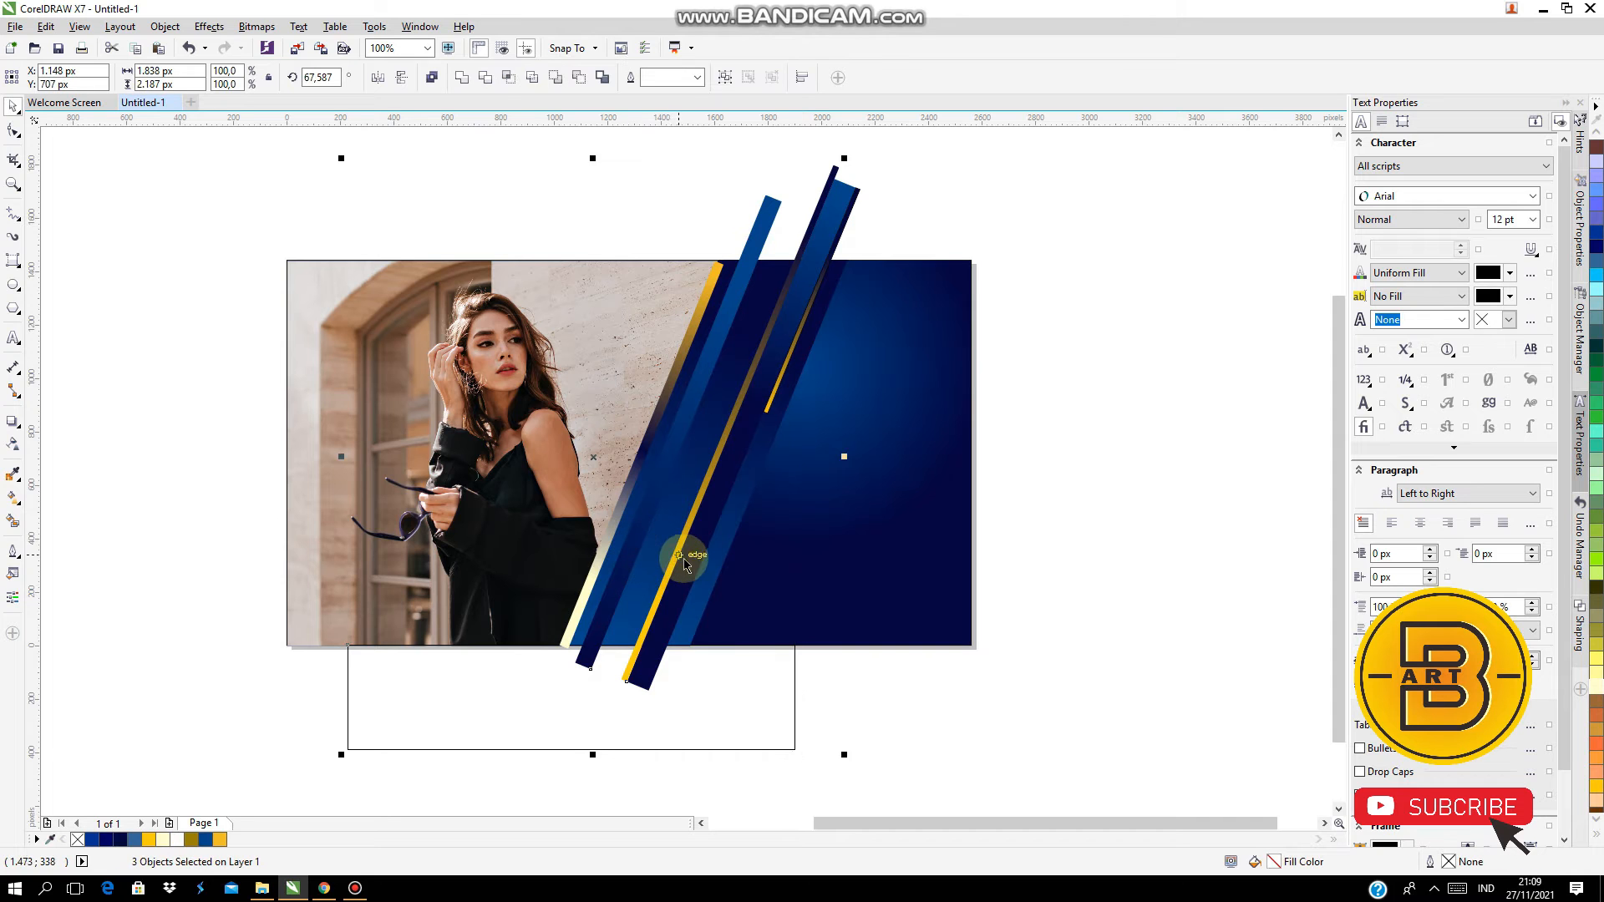
left_click(704, 706)
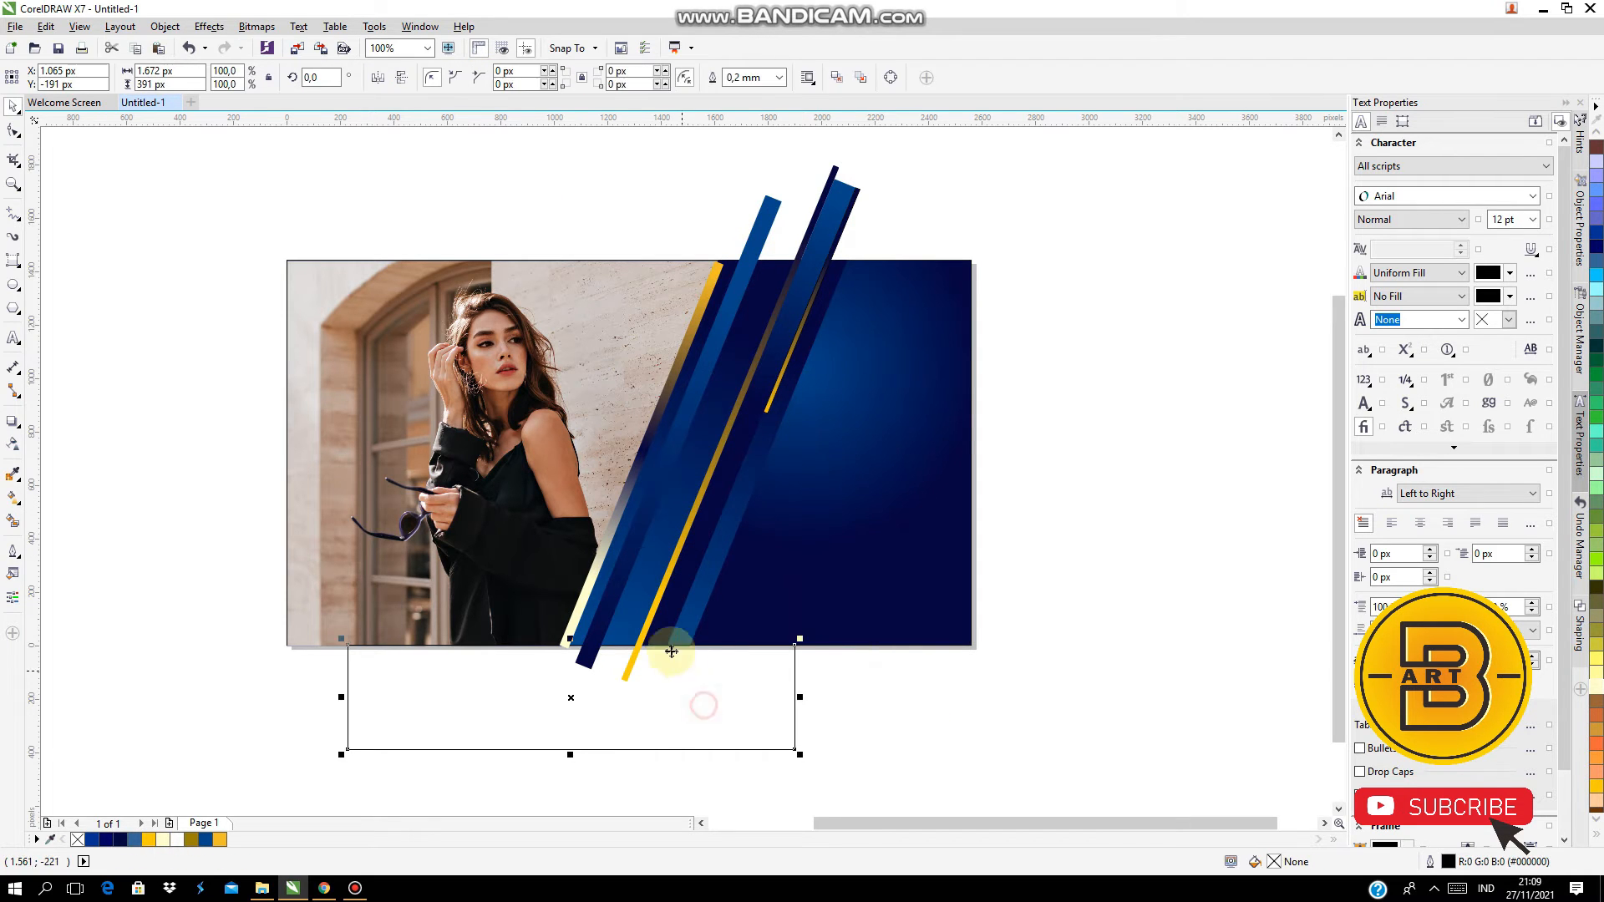
left_click(671, 651, "shift")
left_click(757, 702)
Trim the lower overshoot of the first blue strip and the gold photo-edge strip with the outlined rectangle
left_click(588, 656, "shift")
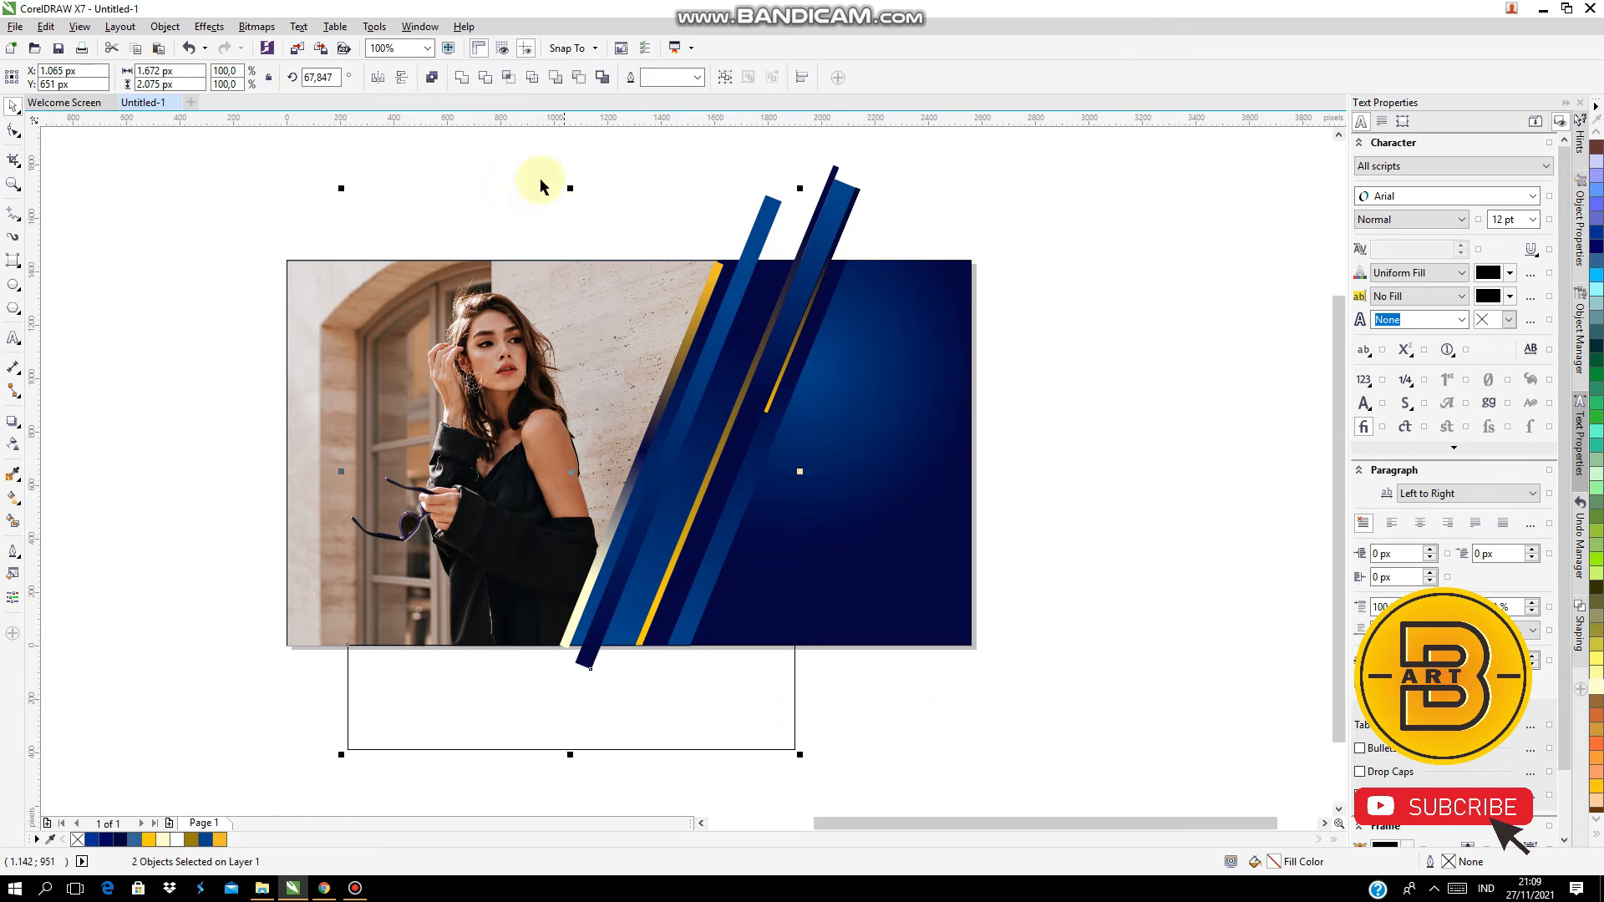
left_click(486, 78)
left_click(716, 720)
left_click(582, 609, "shift")
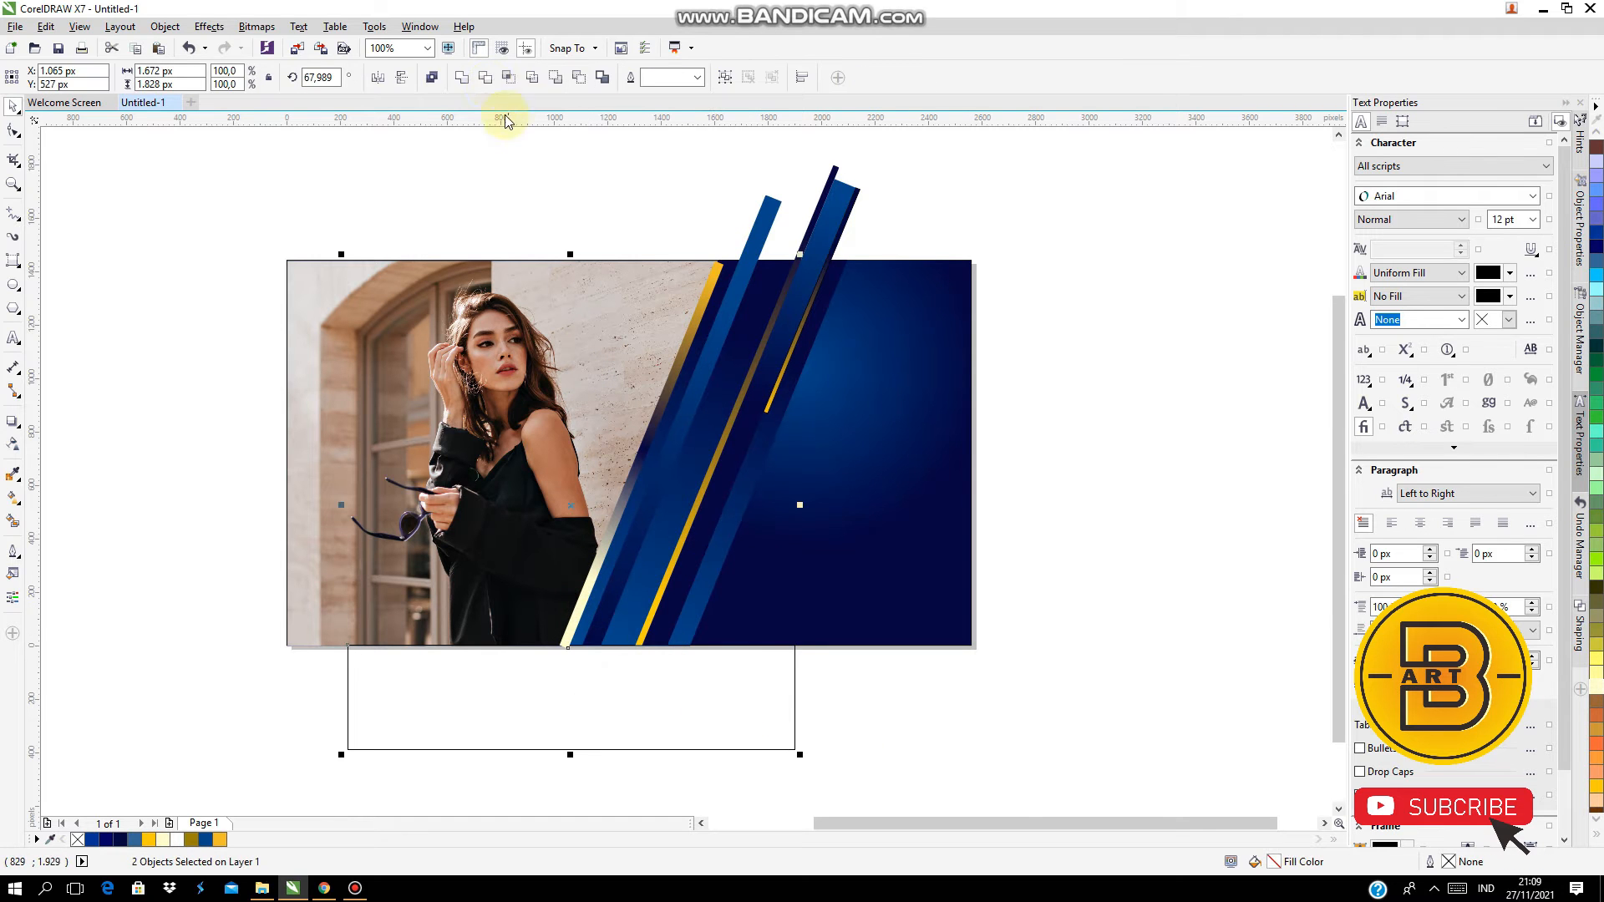
left_click(489, 80)
Move the outlined rectangle onto the banner's upper edge and trim the second blue strip's top overshoot with it
left_click(965, 729)
scroll(817, 698, "down", 1)
left_click_drag(766, 695, 888, 469)
scroll(831, 410, "up", 1)
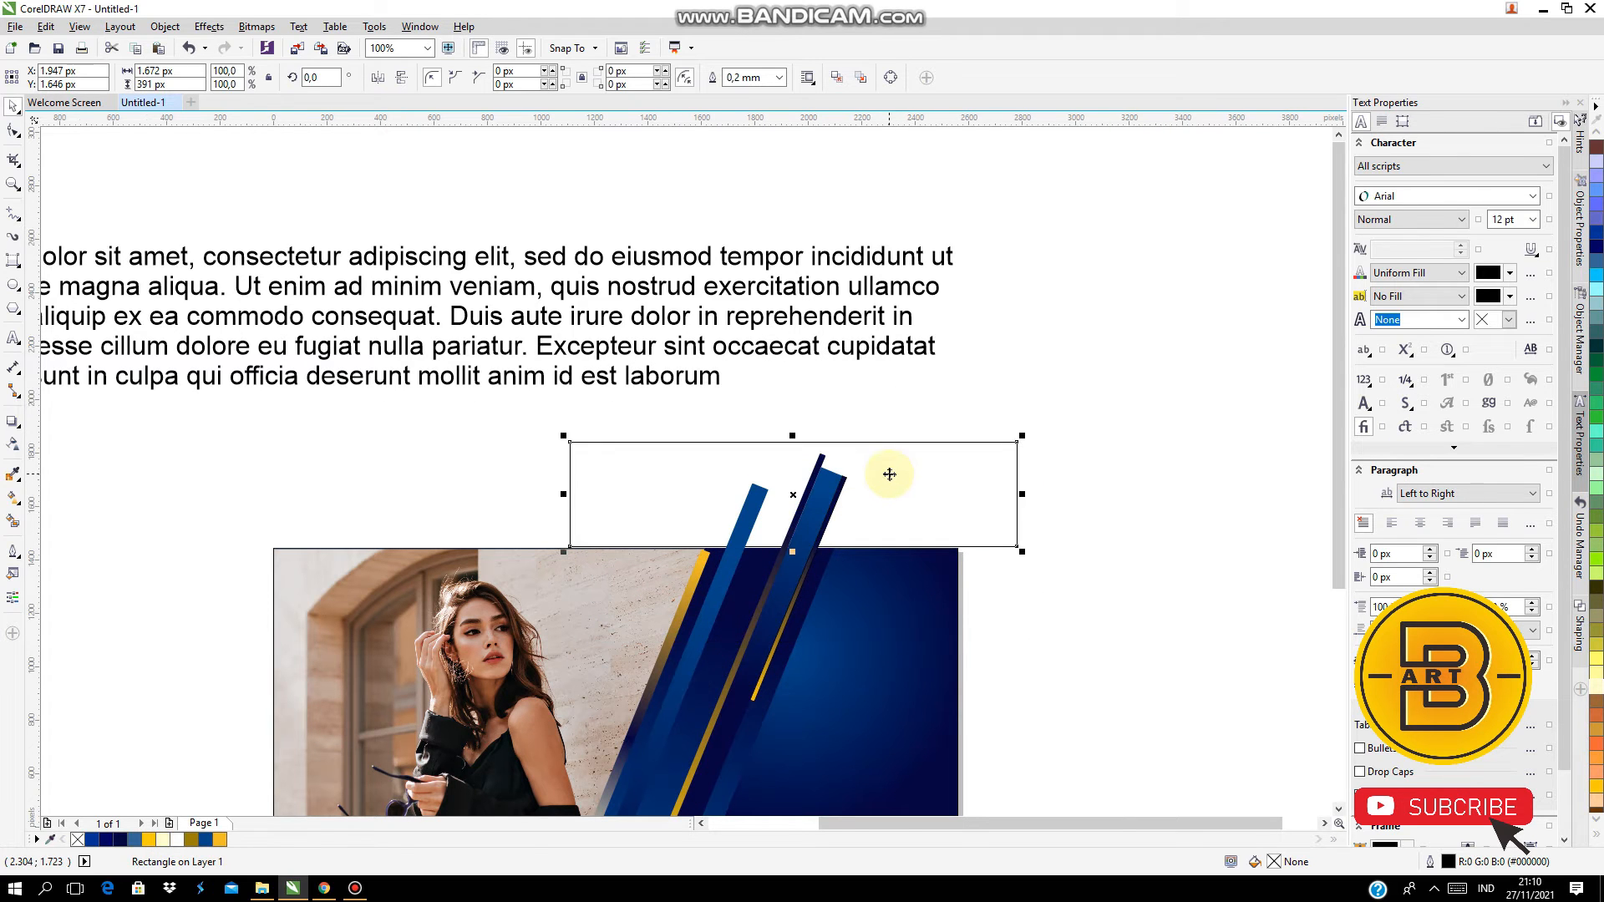
left_click(823, 510, "shift")
left_click(489, 77)
left_click(1130, 546)
Trim the top overshoots of the two thin gold-to-navy strips with the outlined rectangle
left_click(898, 521)
left_click(827, 508, "shift")
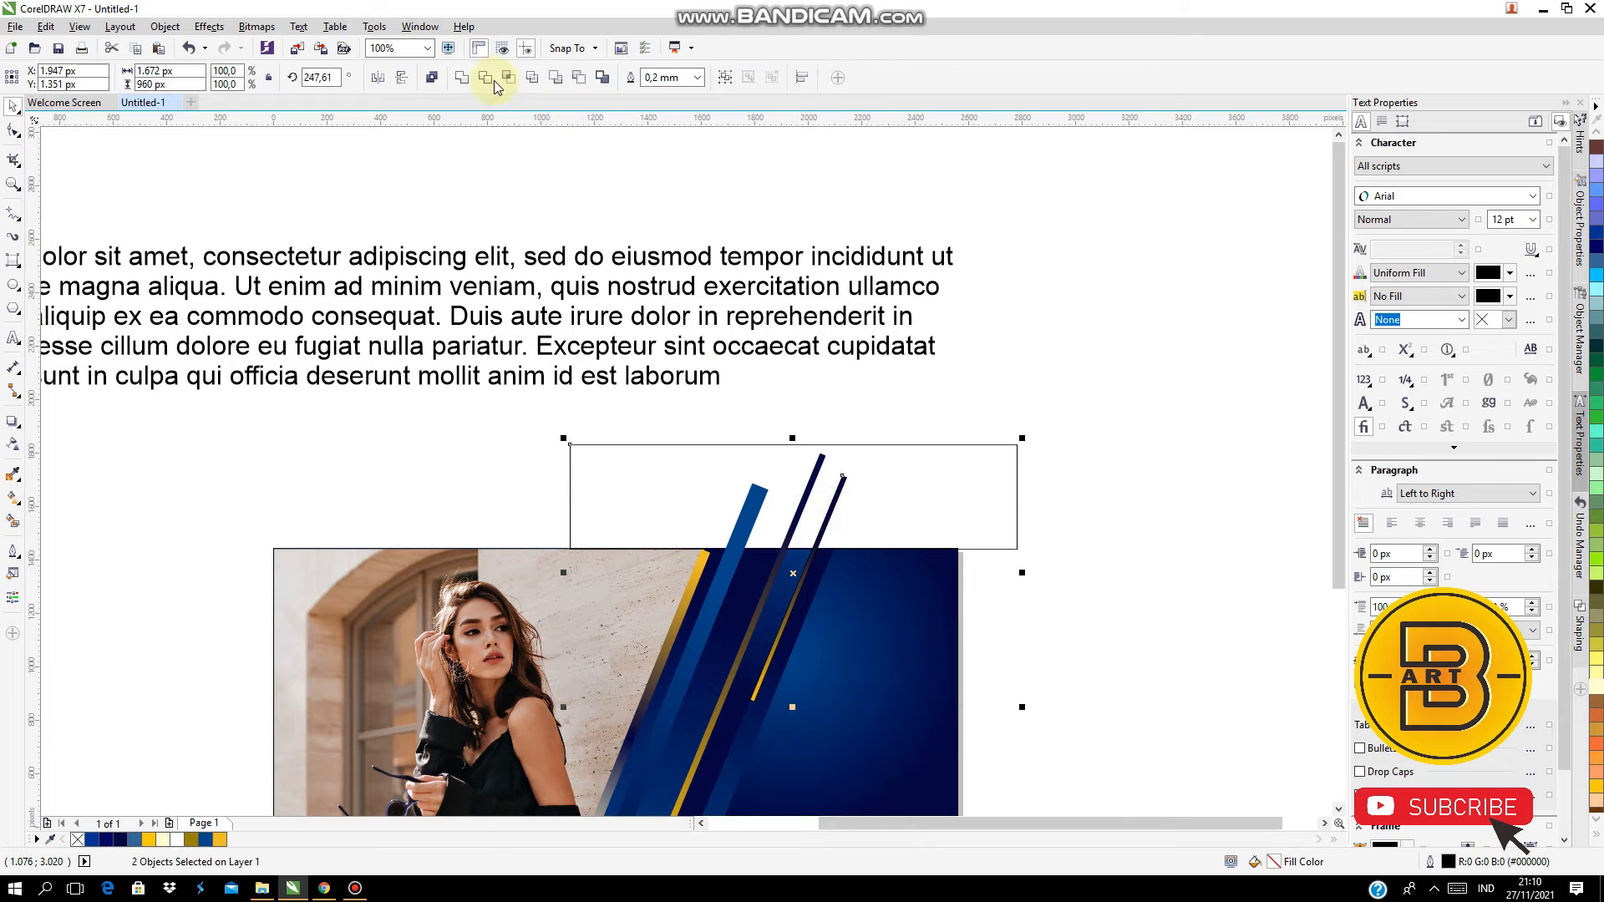
left_click(491, 78)
left_click(1173, 602)
left_click(924, 499)
left_click(808, 495, "shift")
left_click(490, 78)
left_click(1105, 534)
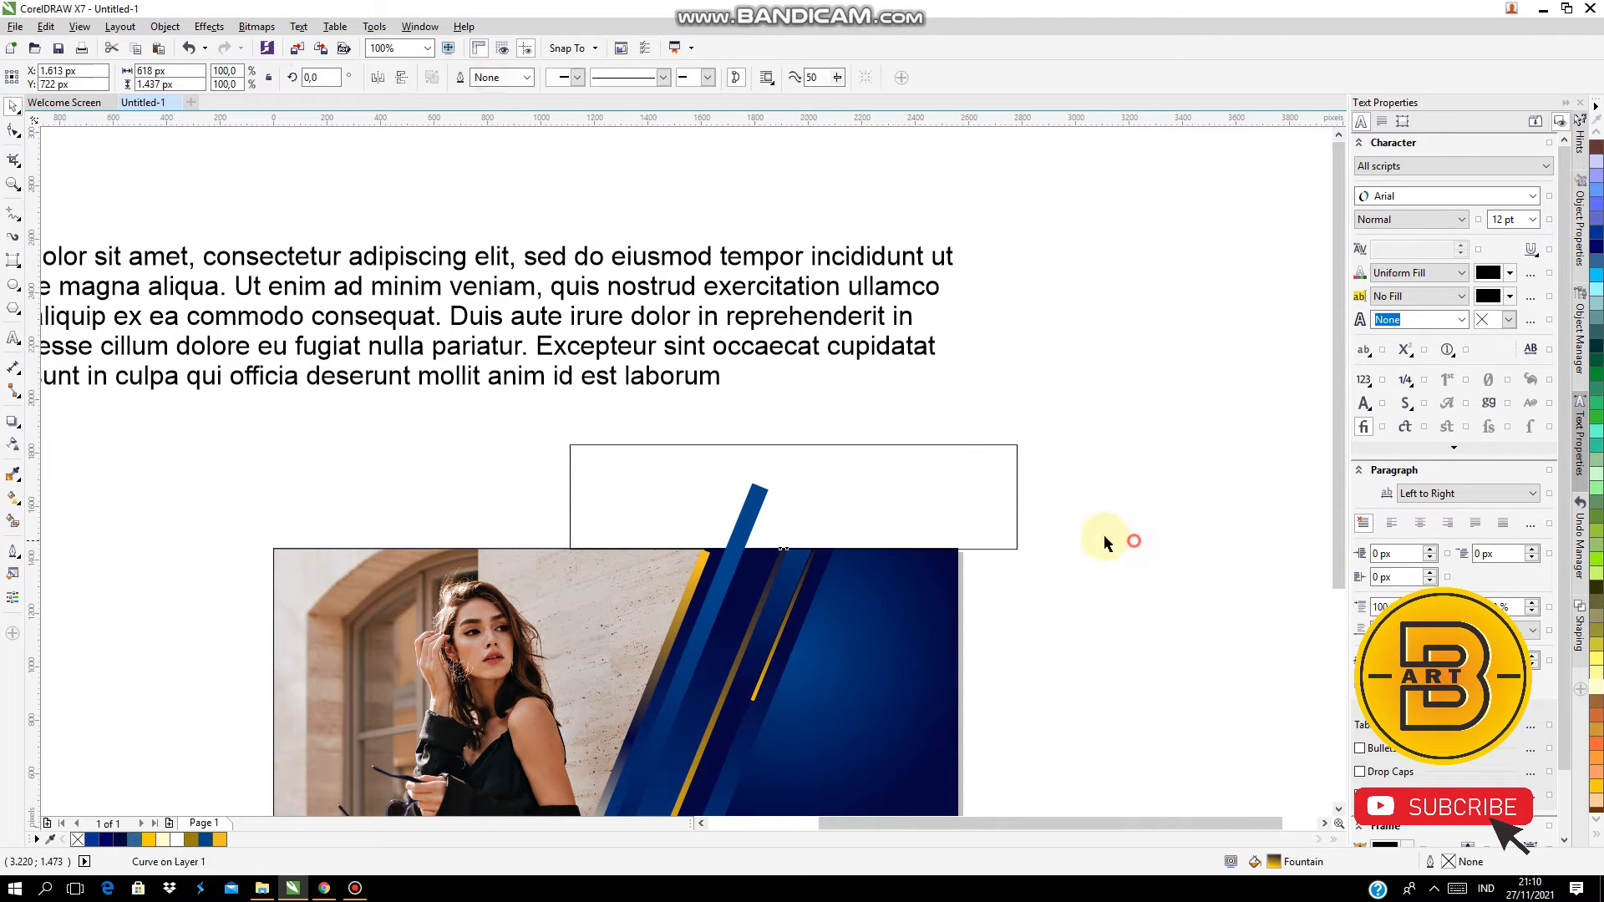
Trim the first blue strip's top overshoot with the outlined rectangle, then move the rectangle to the empty area left of the banner
left_click(961, 522)
left_click(750, 499, "shift")
left_click(478, 80)
scroll(879, 470, "down", 1)
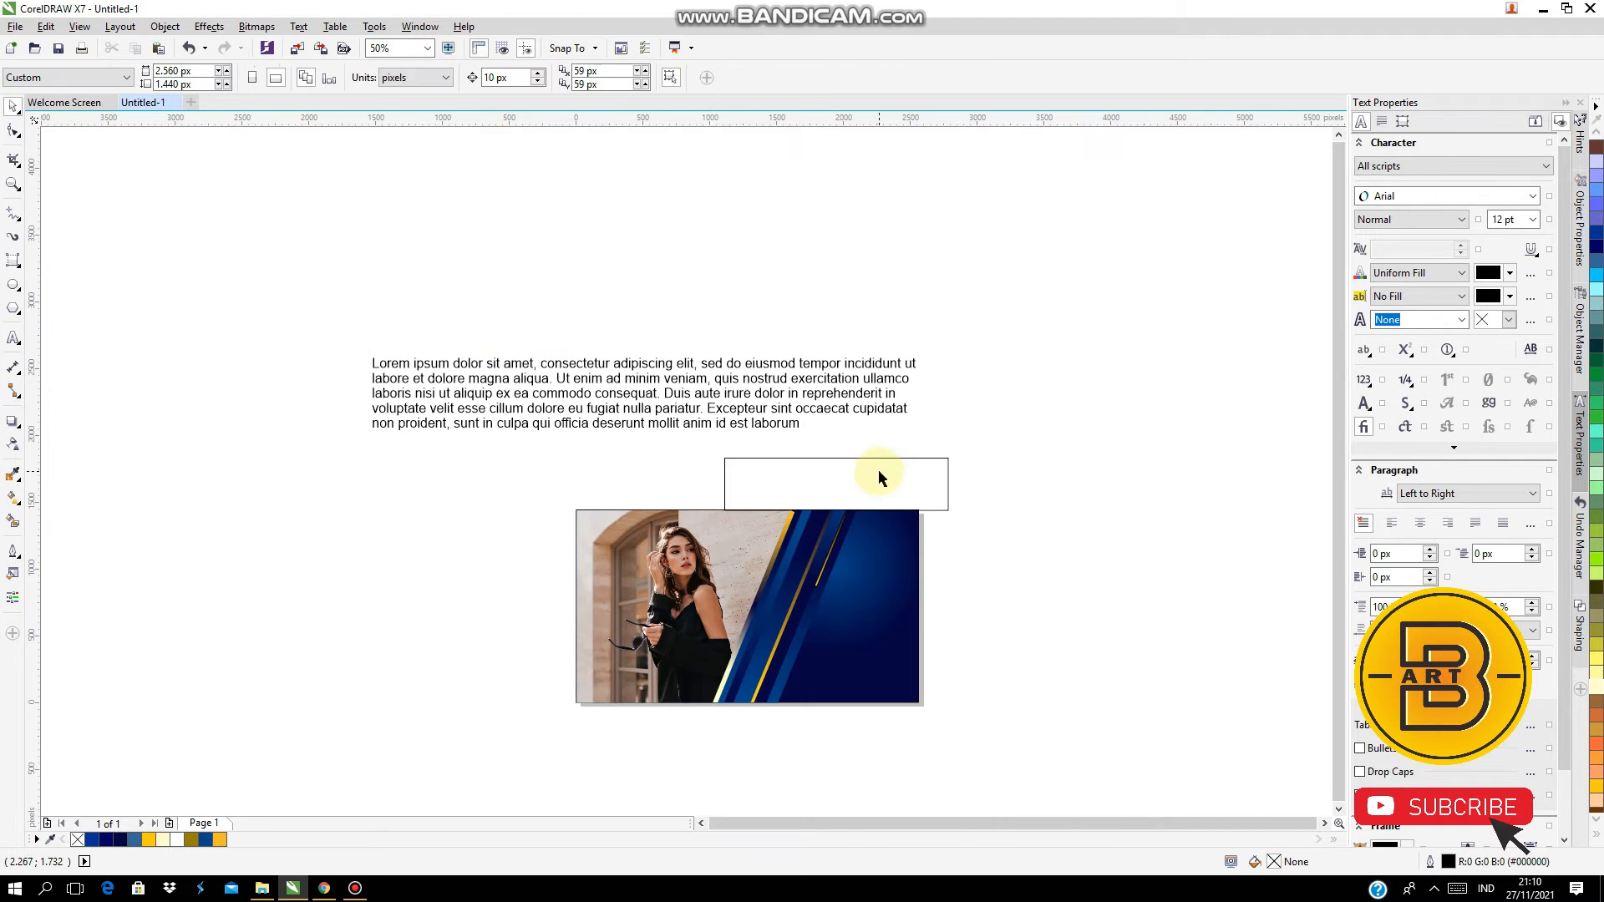
left_click_drag(877, 466, 446, 531)
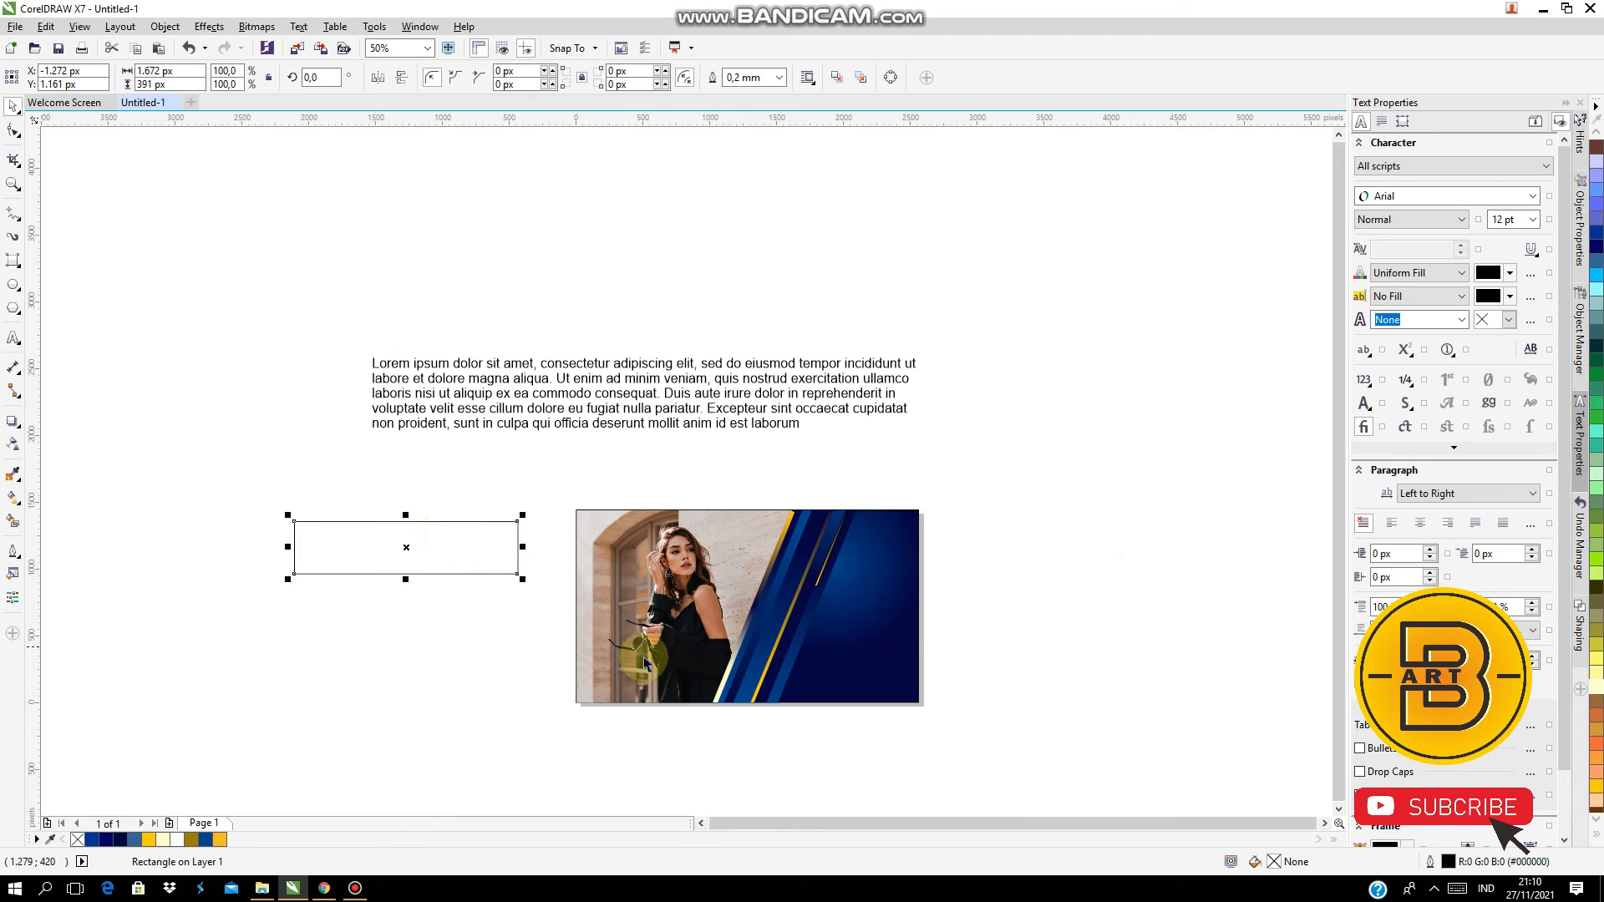
left_click(525, 663)
Draw a narrow tilted 3-point rectangle about 336 × 694 px across the photo's upper-left corner and fill it deep yellow #FFCC00 without an outline
scroll(525, 657, "up", 1)
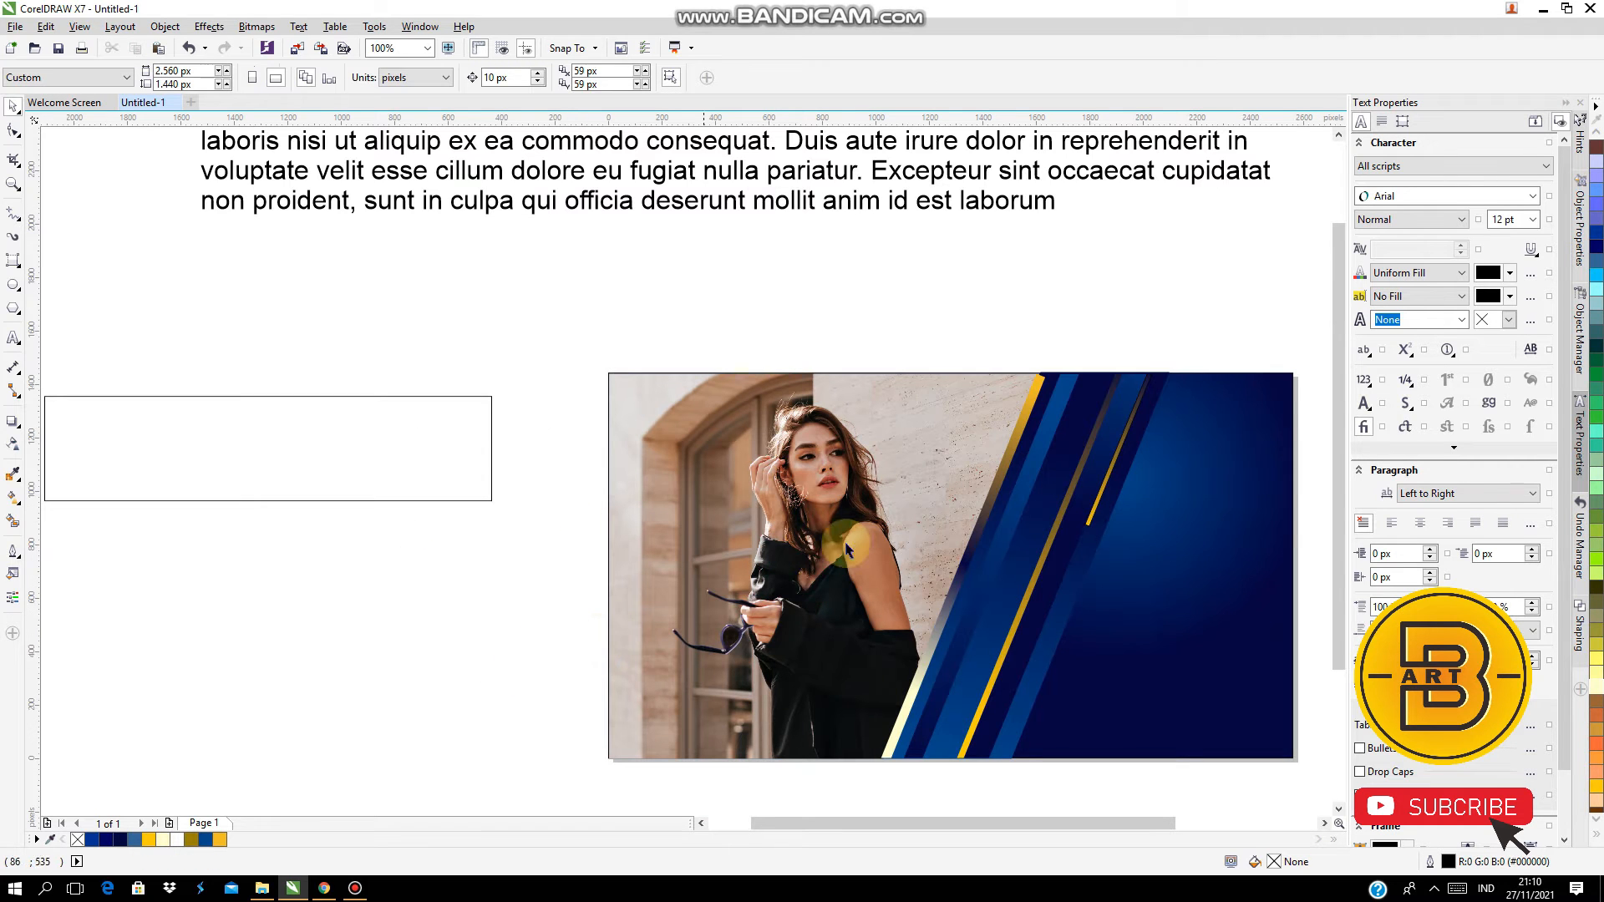
left_click(12, 260)
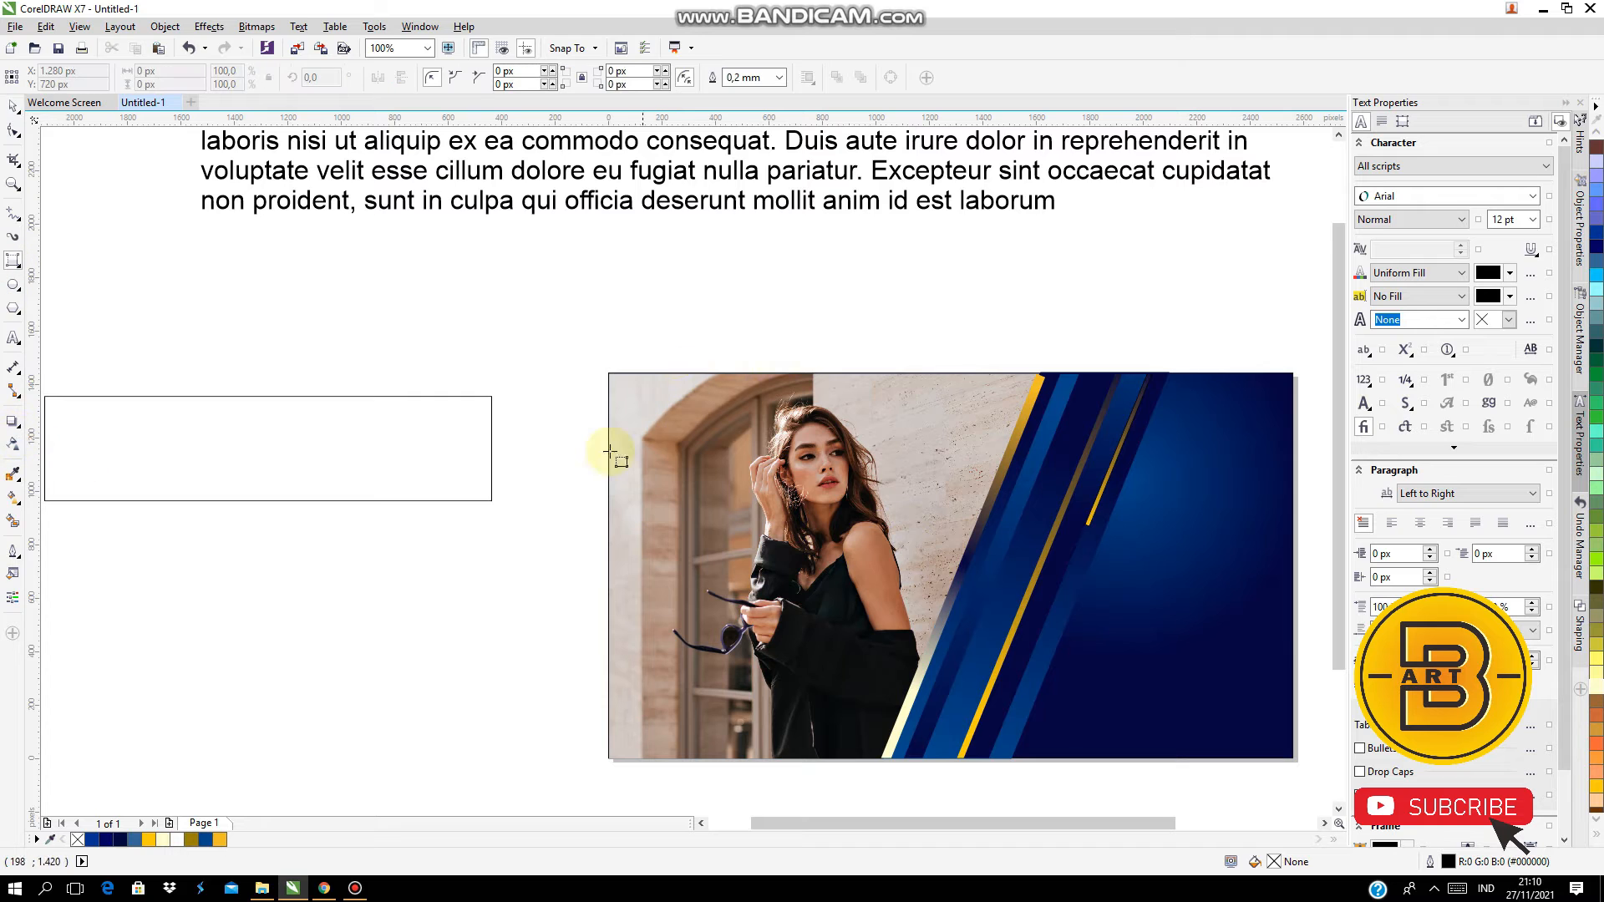
left_click(685, 330)
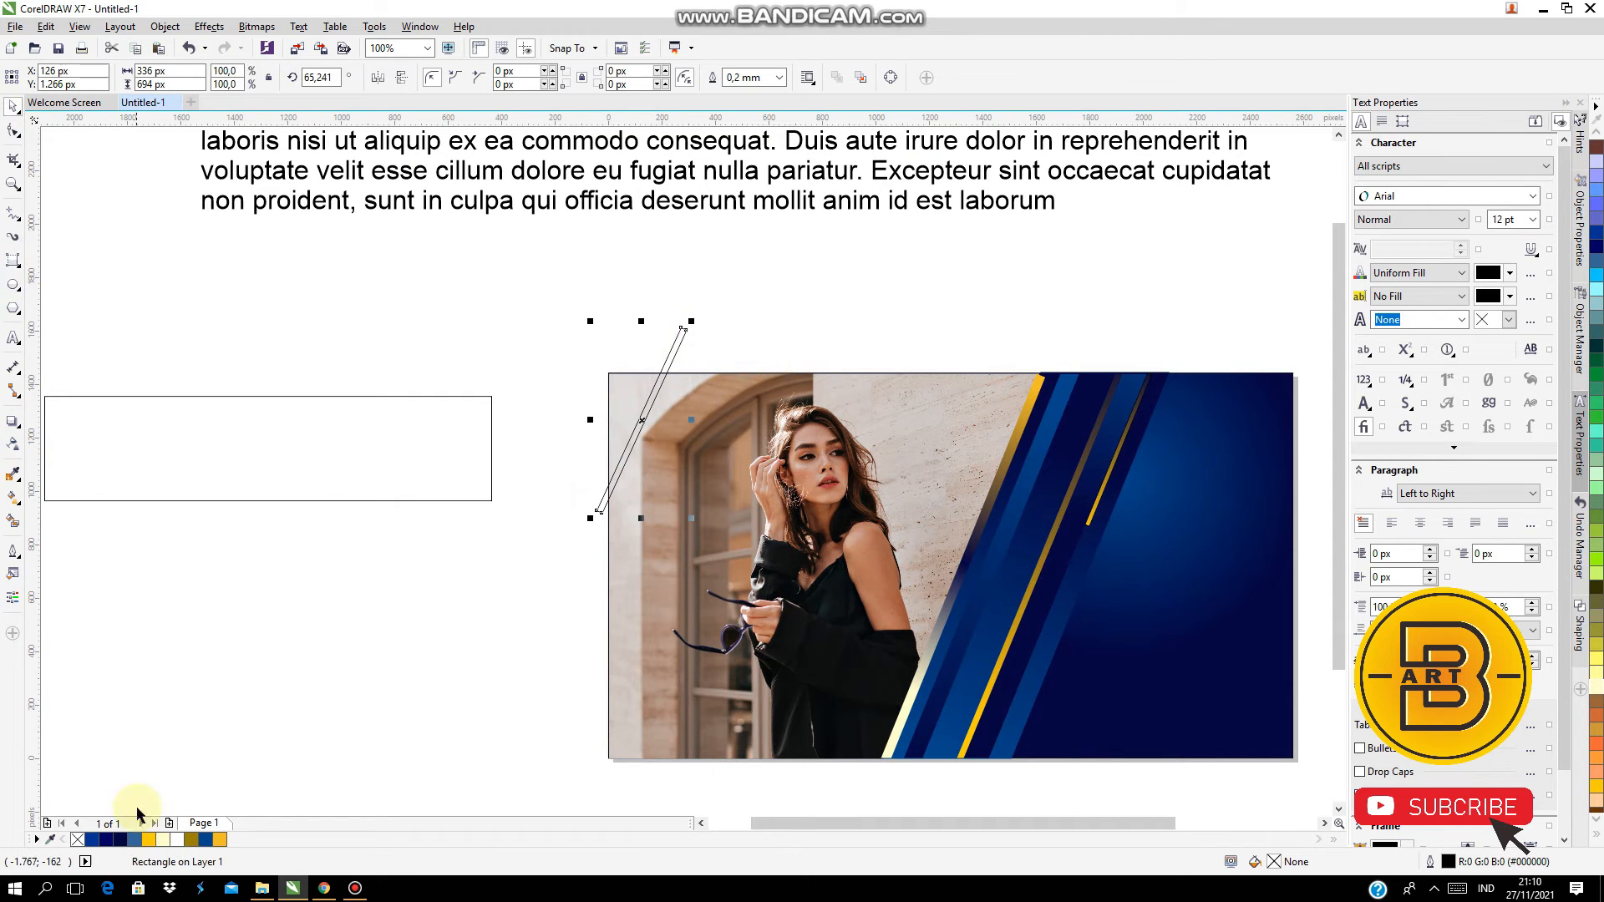
left_click(148, 838)
right_click(77, 839)
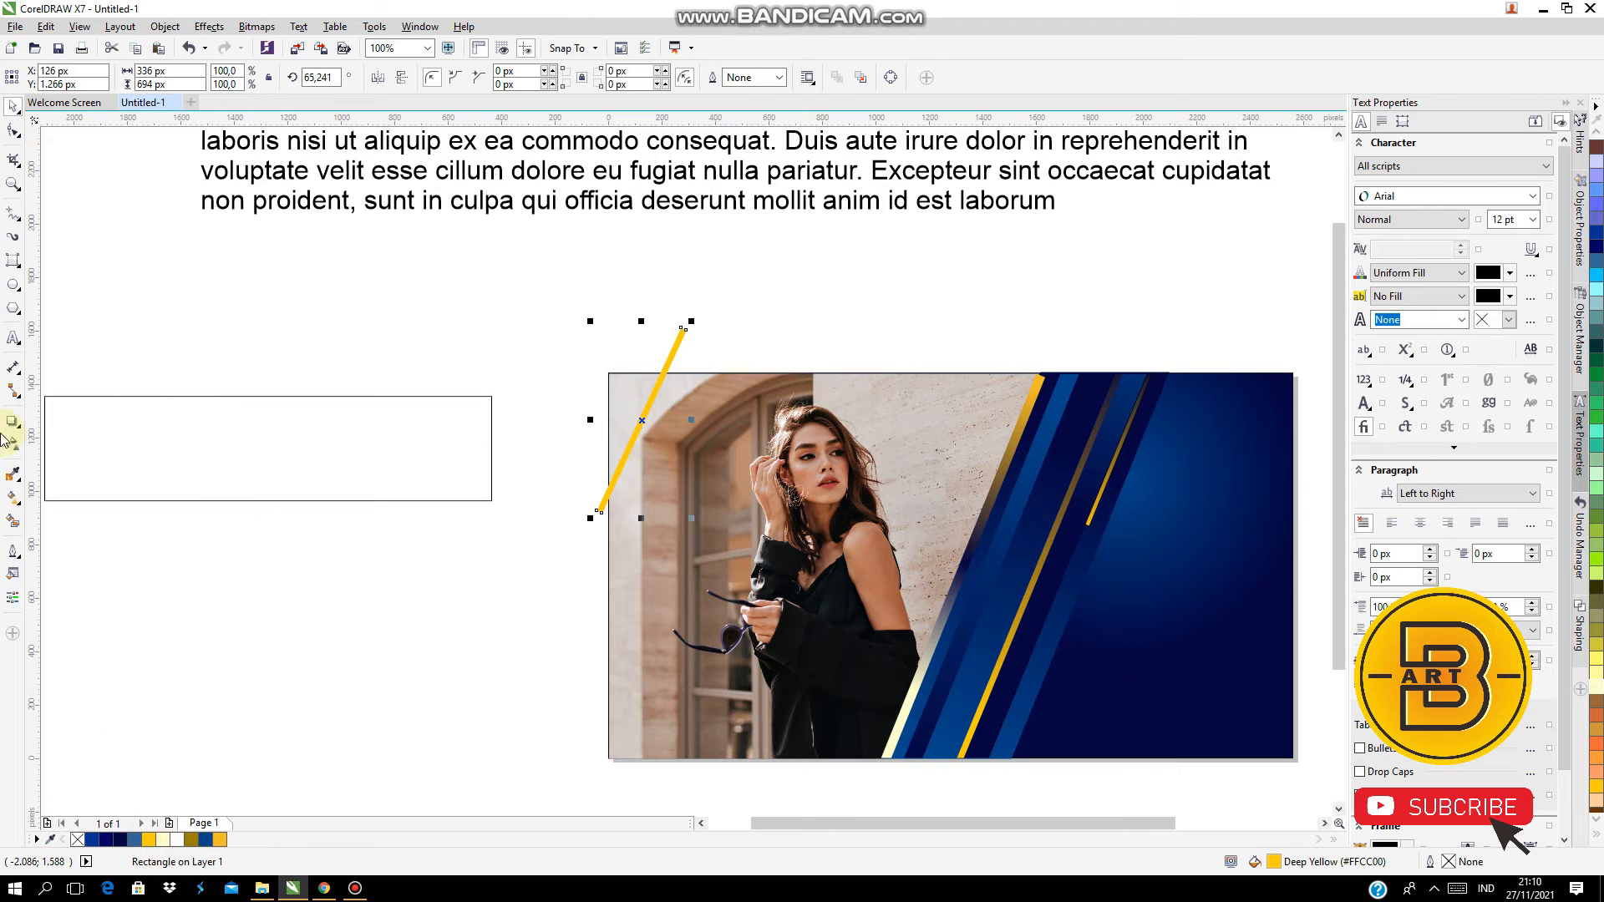
Recolour the corner strip gold #F2BD1D and give it a linear fountain fill fading to dark gold at its lower end
left_click(1596, 745)
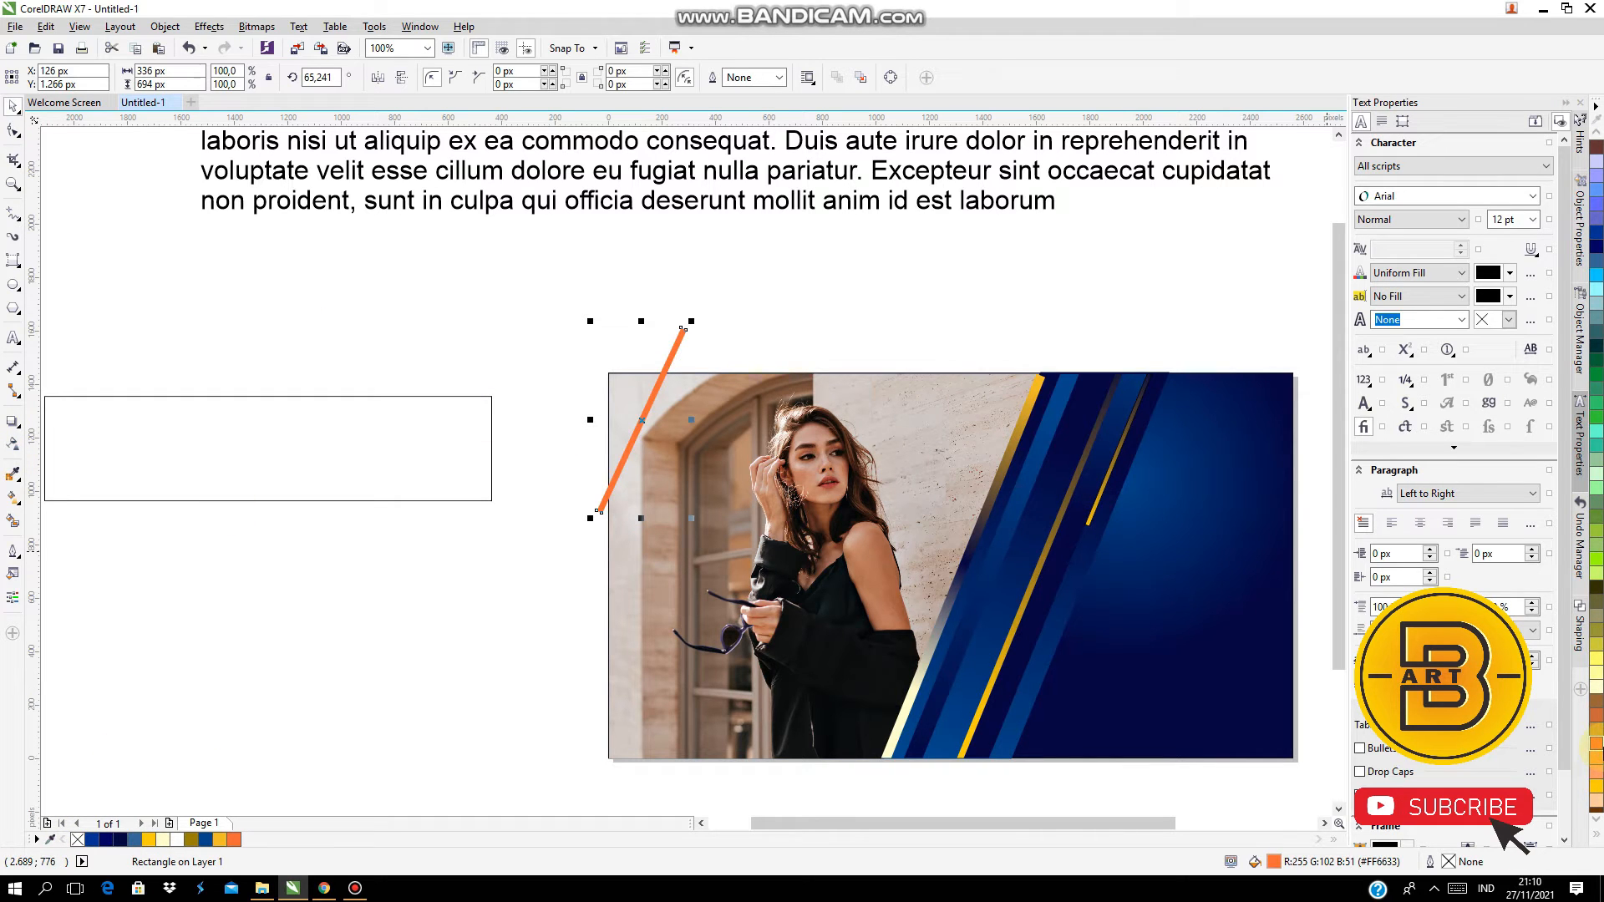
left_click(219, 842)
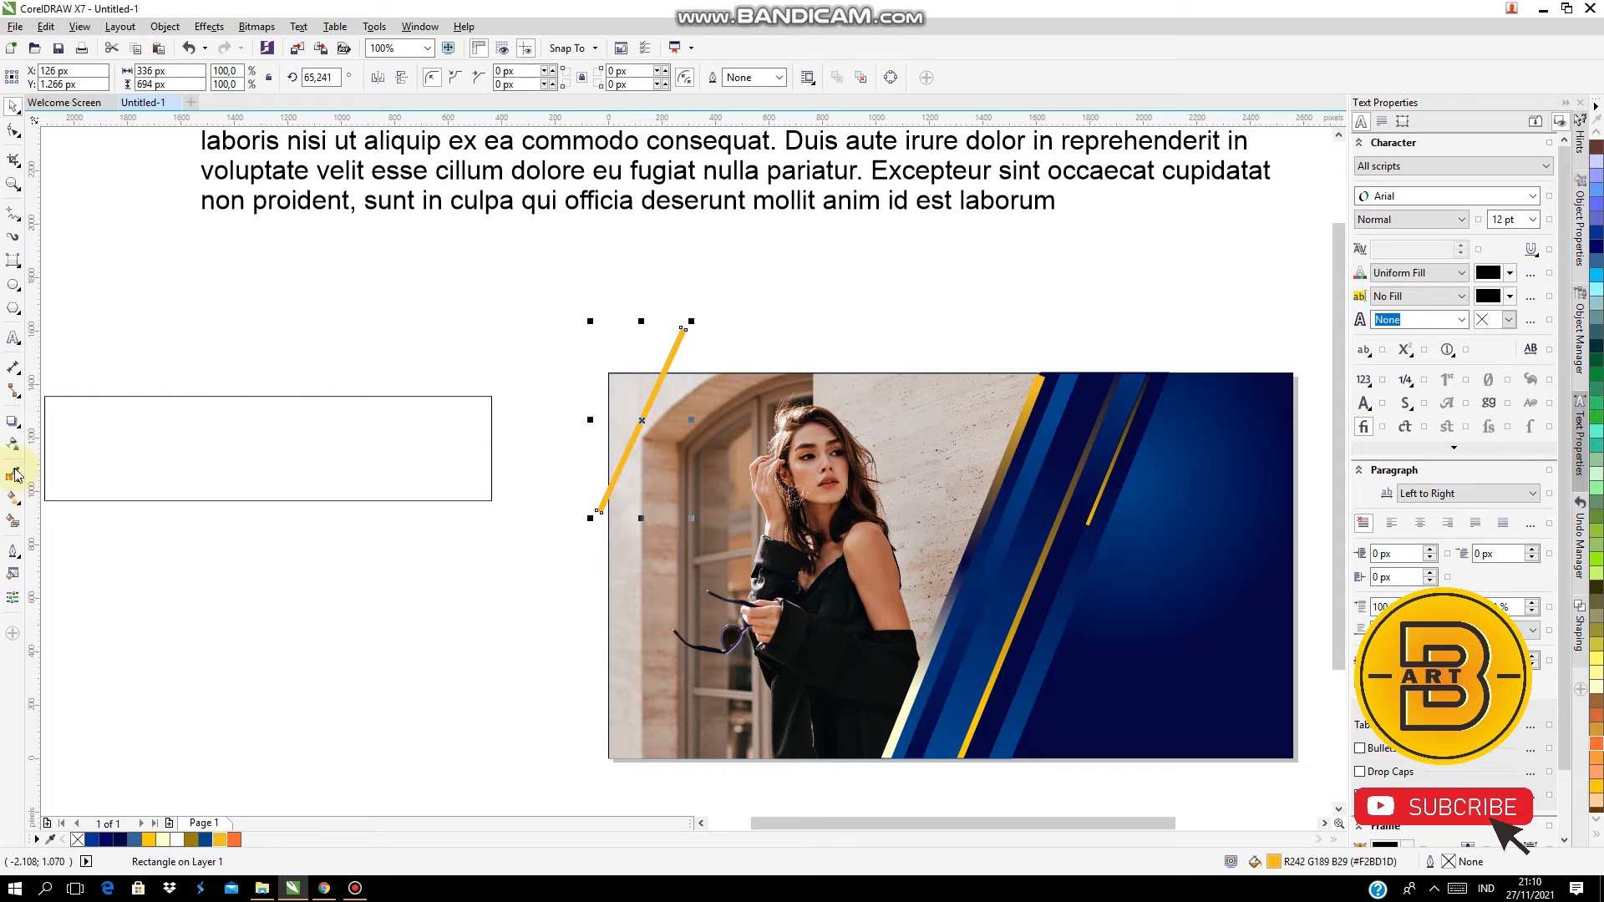
left_click(12, 499)
left_click_drag(611, 474, 605, 491)
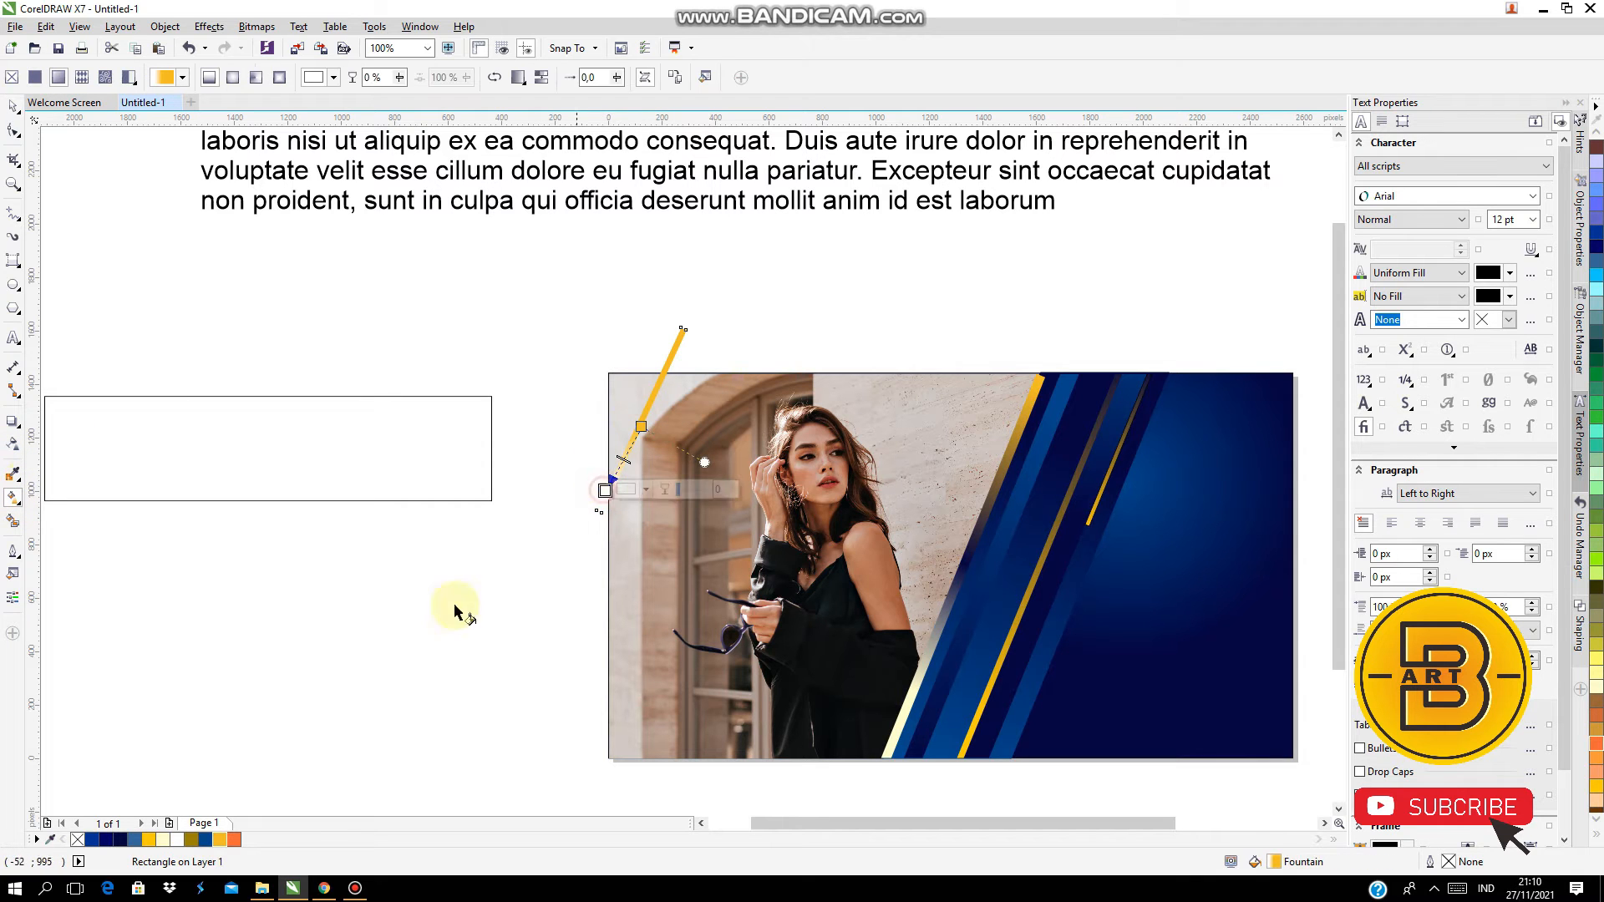
left_click(13, 106)
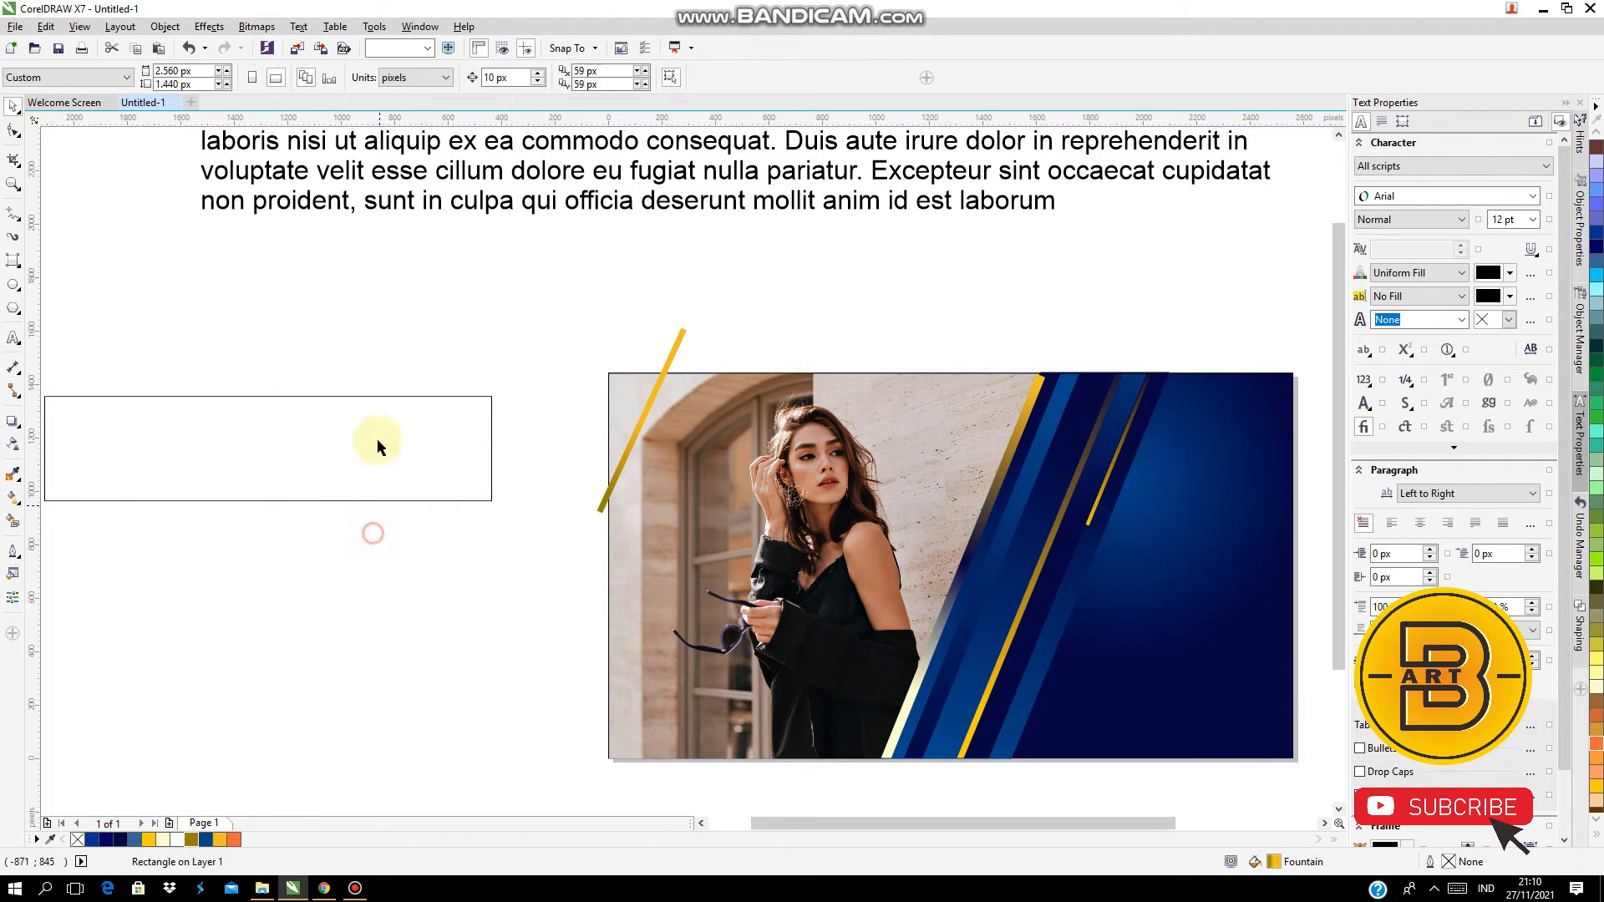
Trim the corner strip's overshoot beyond the banner with the outlined rectangle, and put the rectangle back left of the banner
left_click_drag(368, 450, 729, 317)
left_click(372, 362)
scroll(648, 328, "down", 2)
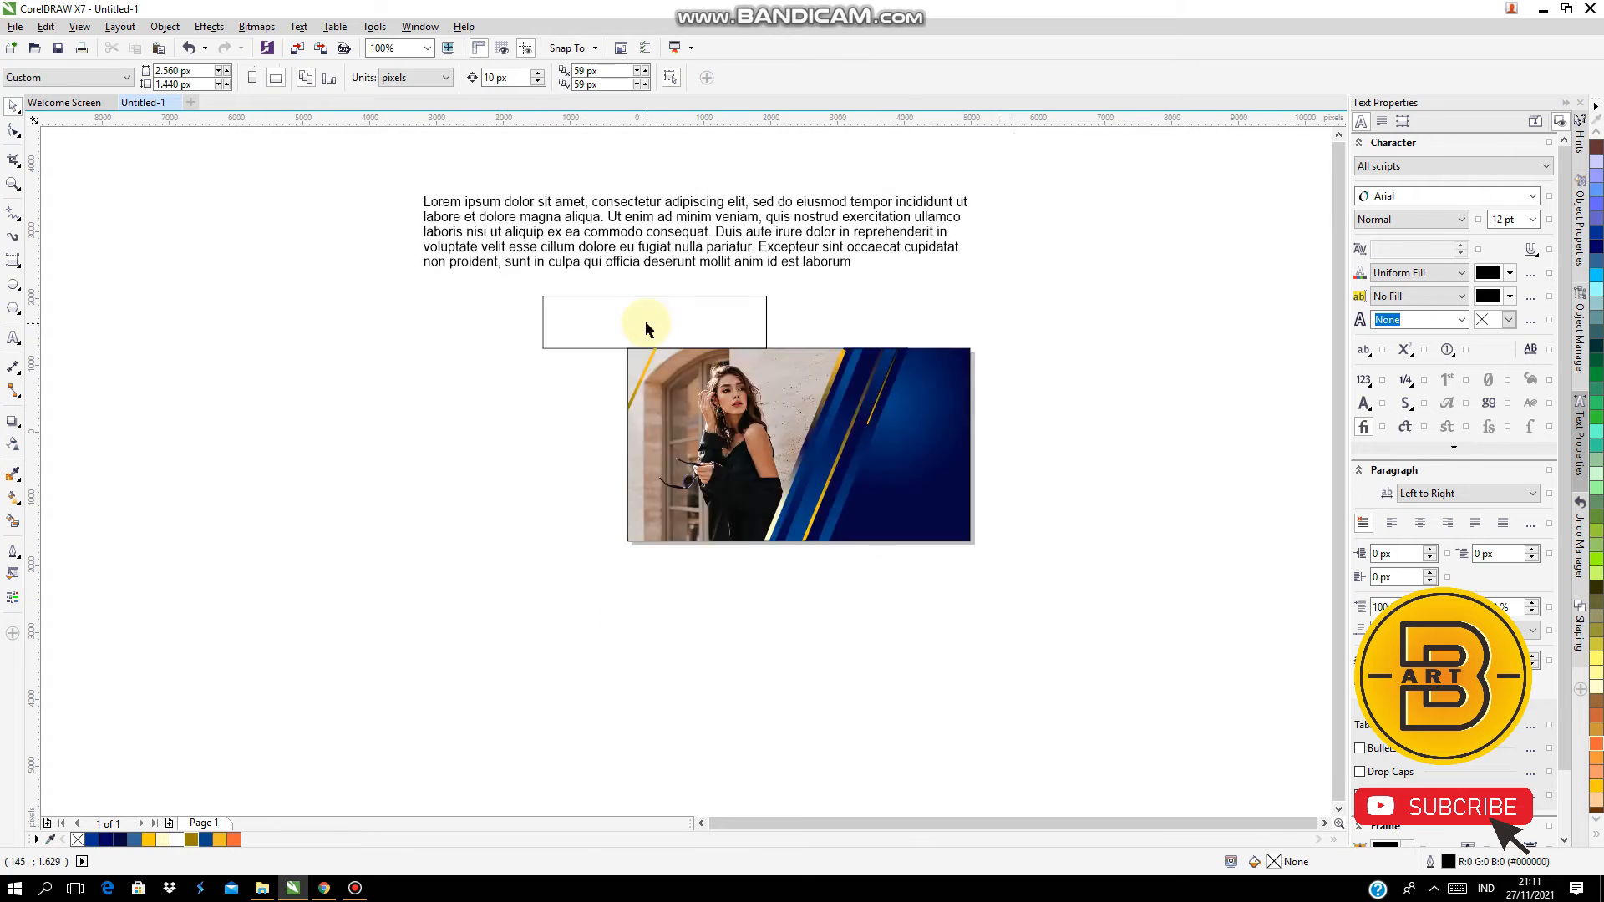
scroll(648, 328, "down", 2)
key("ctrl+z")
scroll(812, 436, "up", 2)
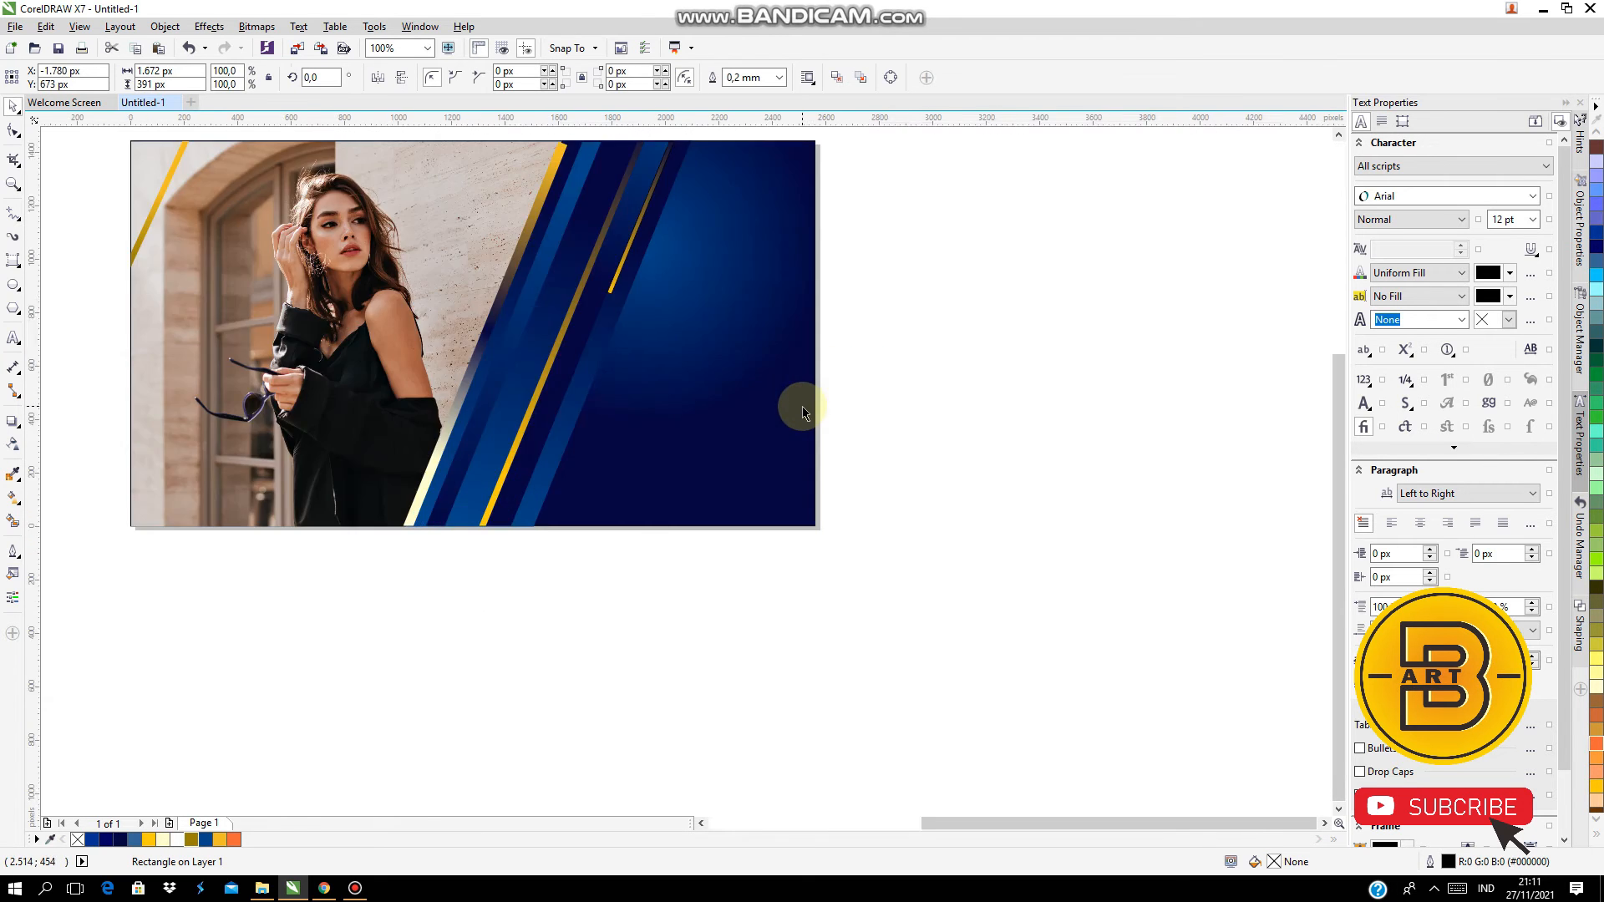
Draw a thin tilted 3-point rectangle about 293 × 805 px across the banner's lower-right corner and fill it gold #F2BD1D
scroll(802, 410, "down", 1)
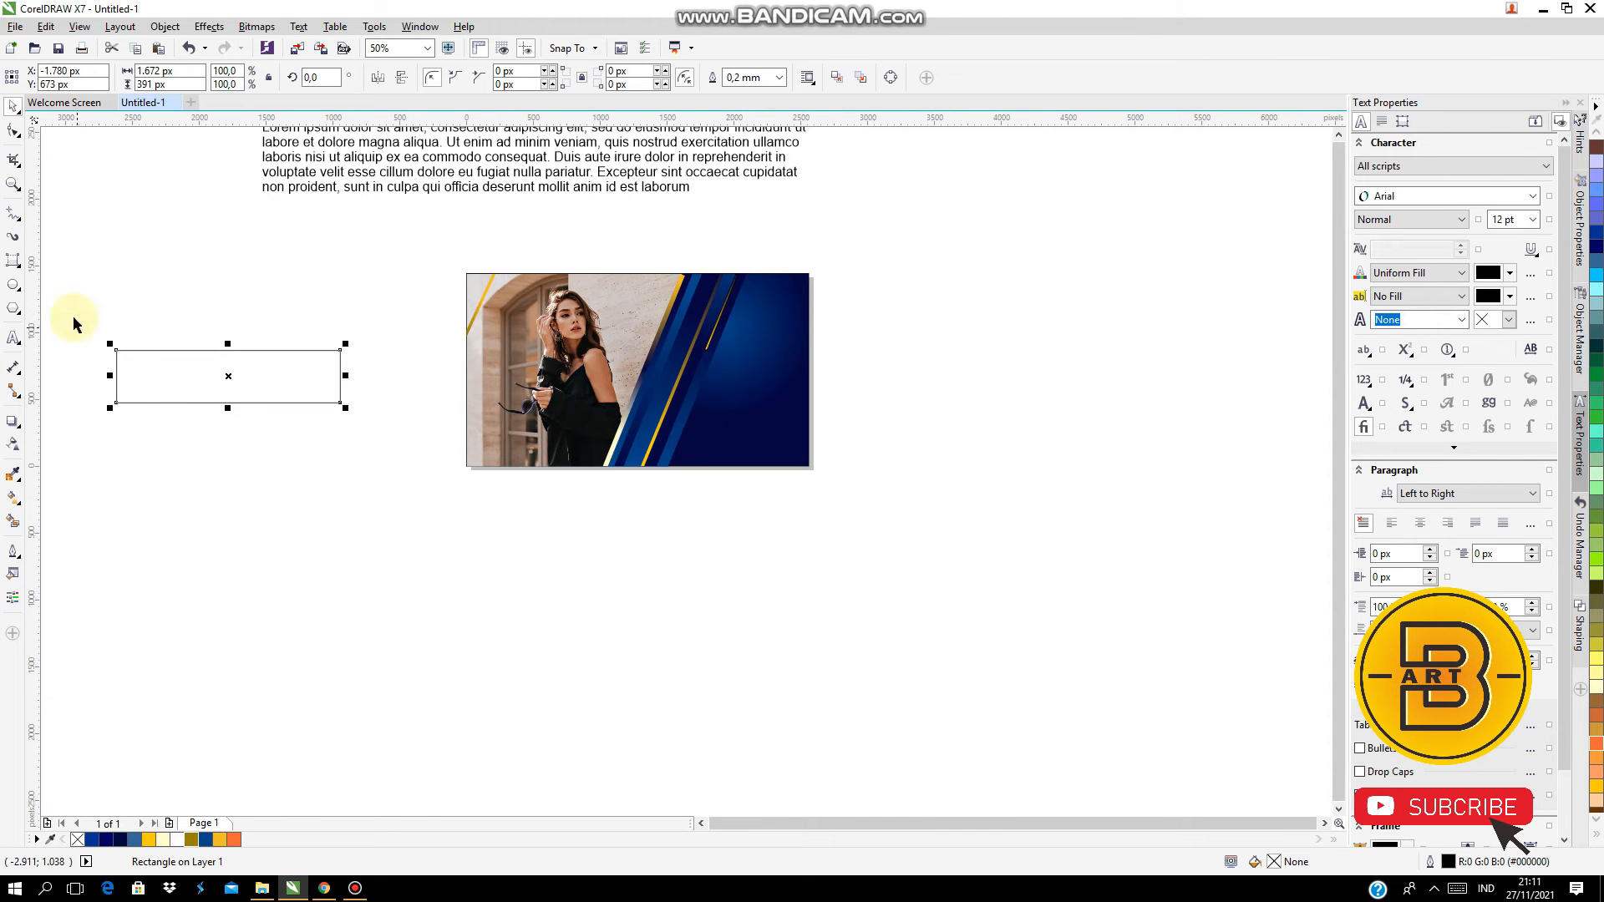
scroll(777, 418, "up", 1)
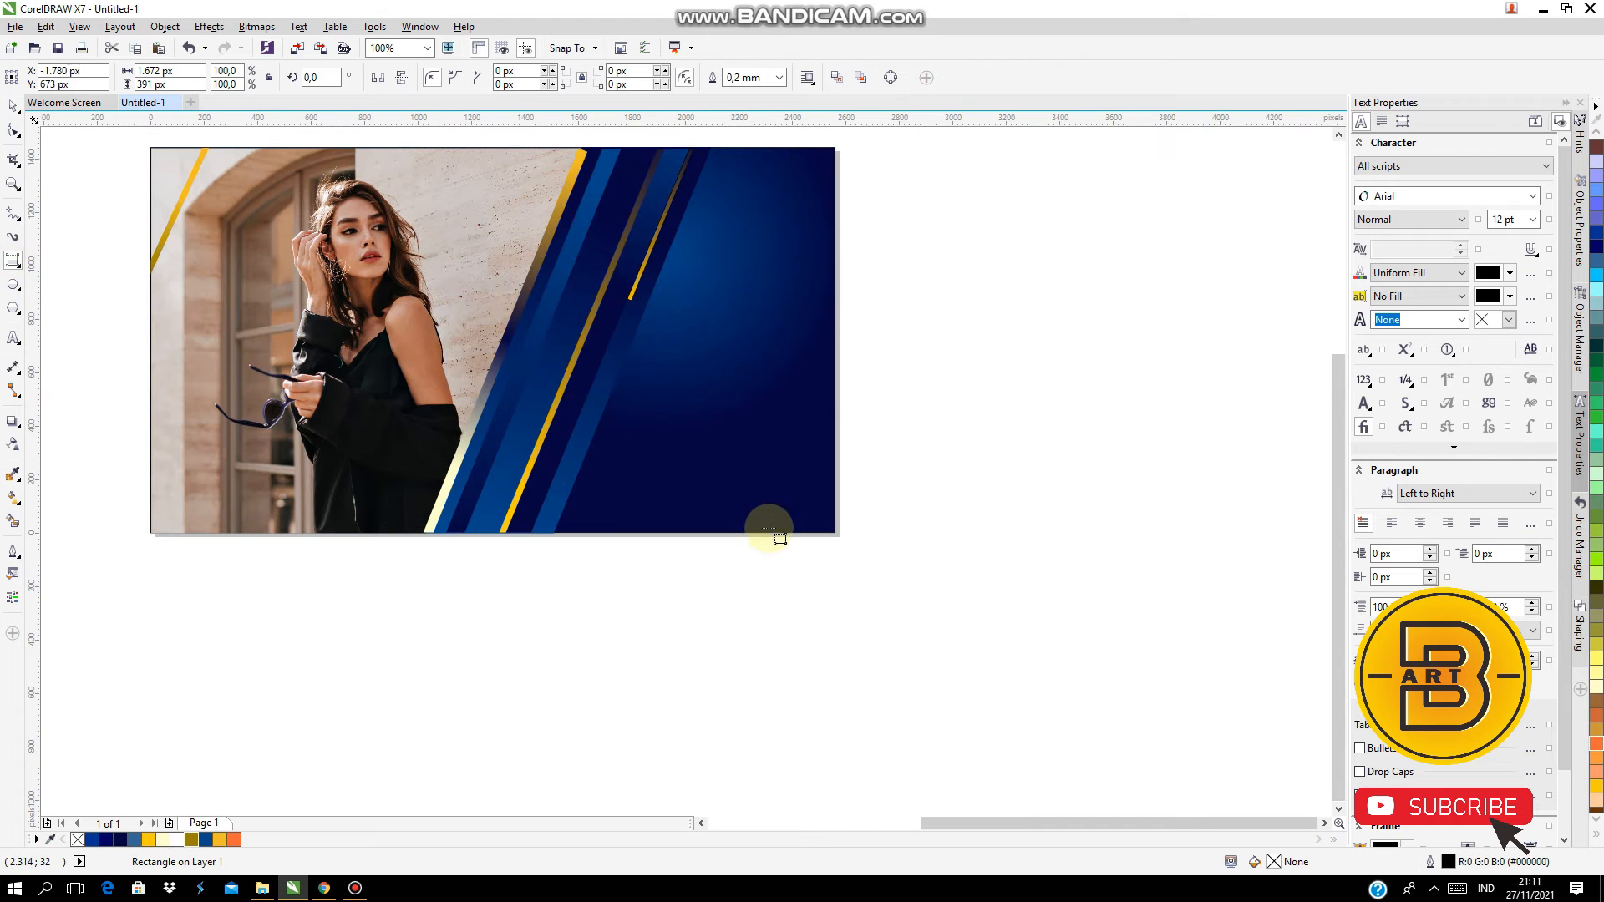
left_click(846, 321)
key("space")
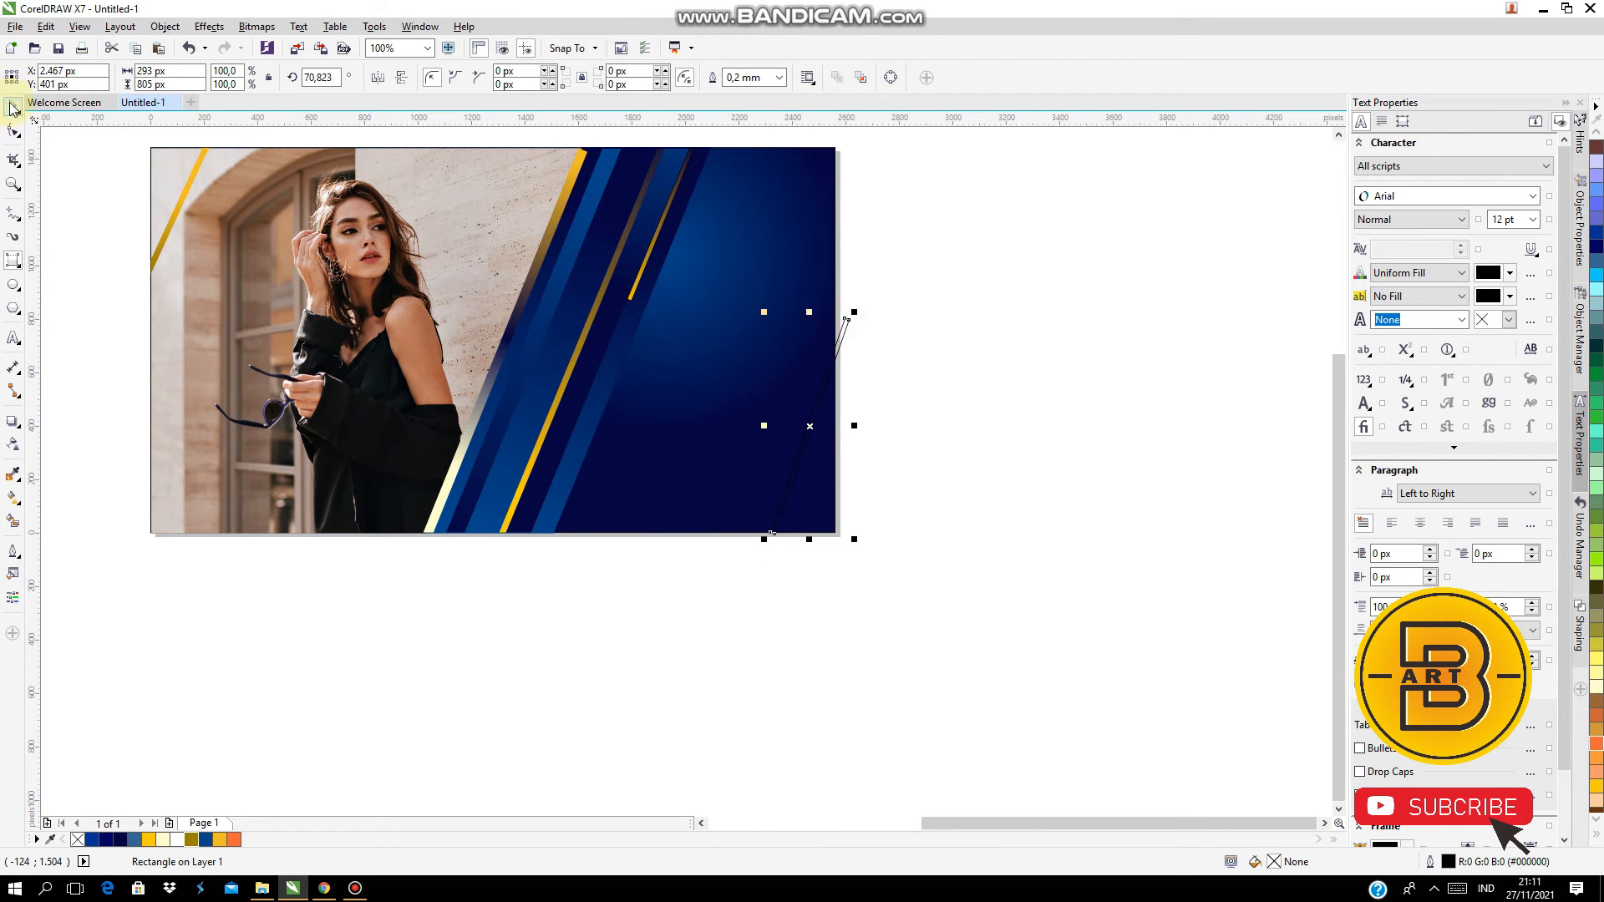
left_click(804, 434)
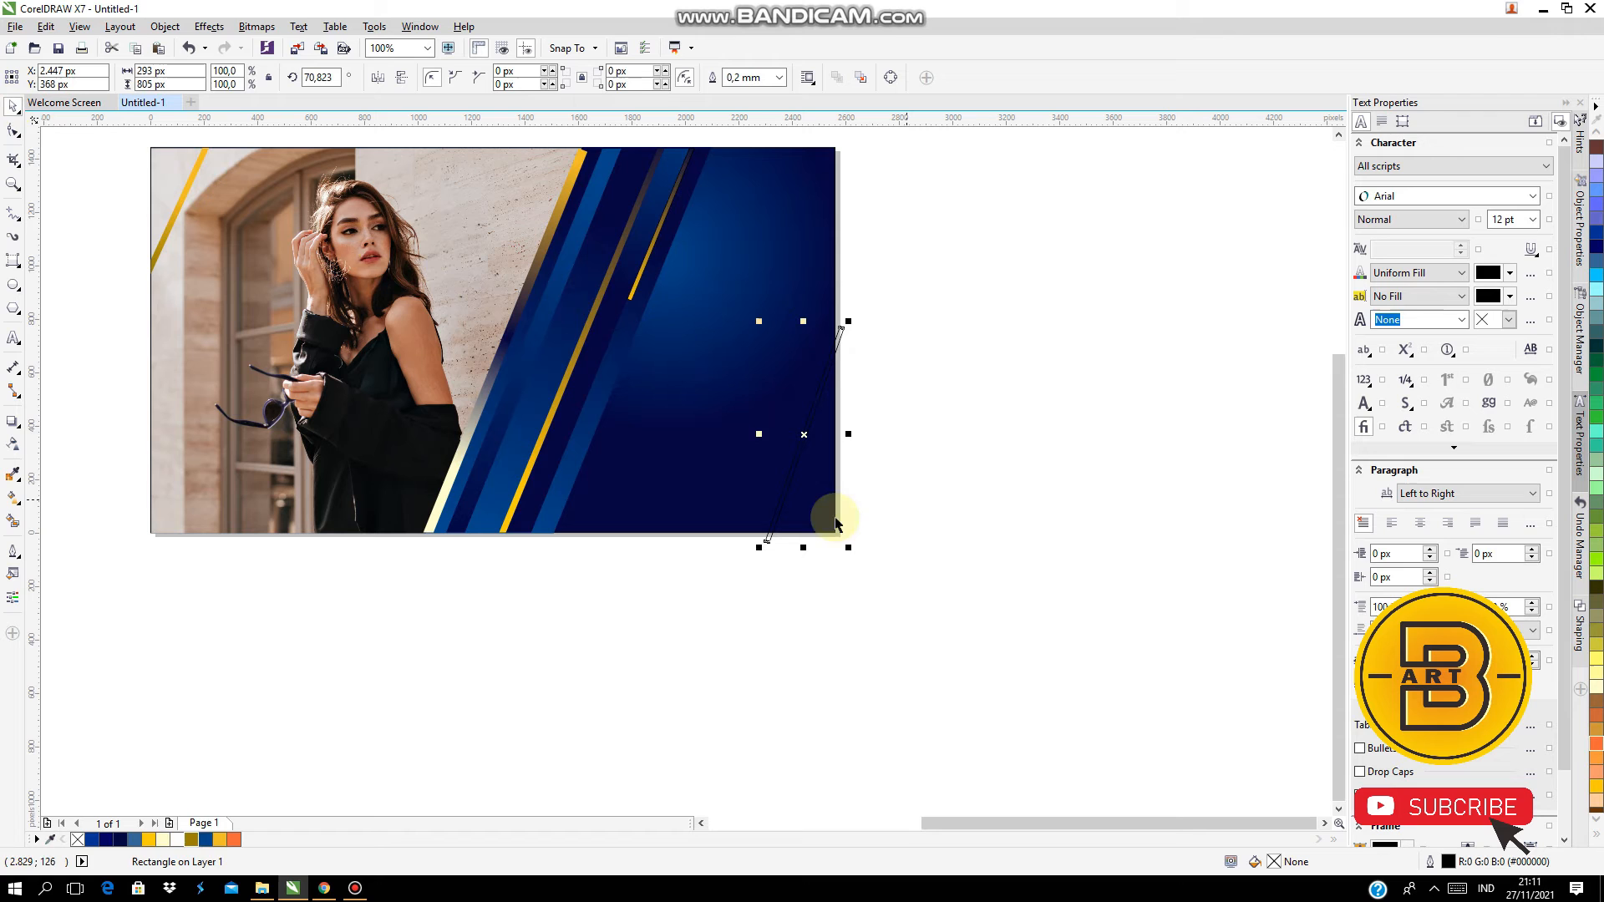
left_click(222, 839)
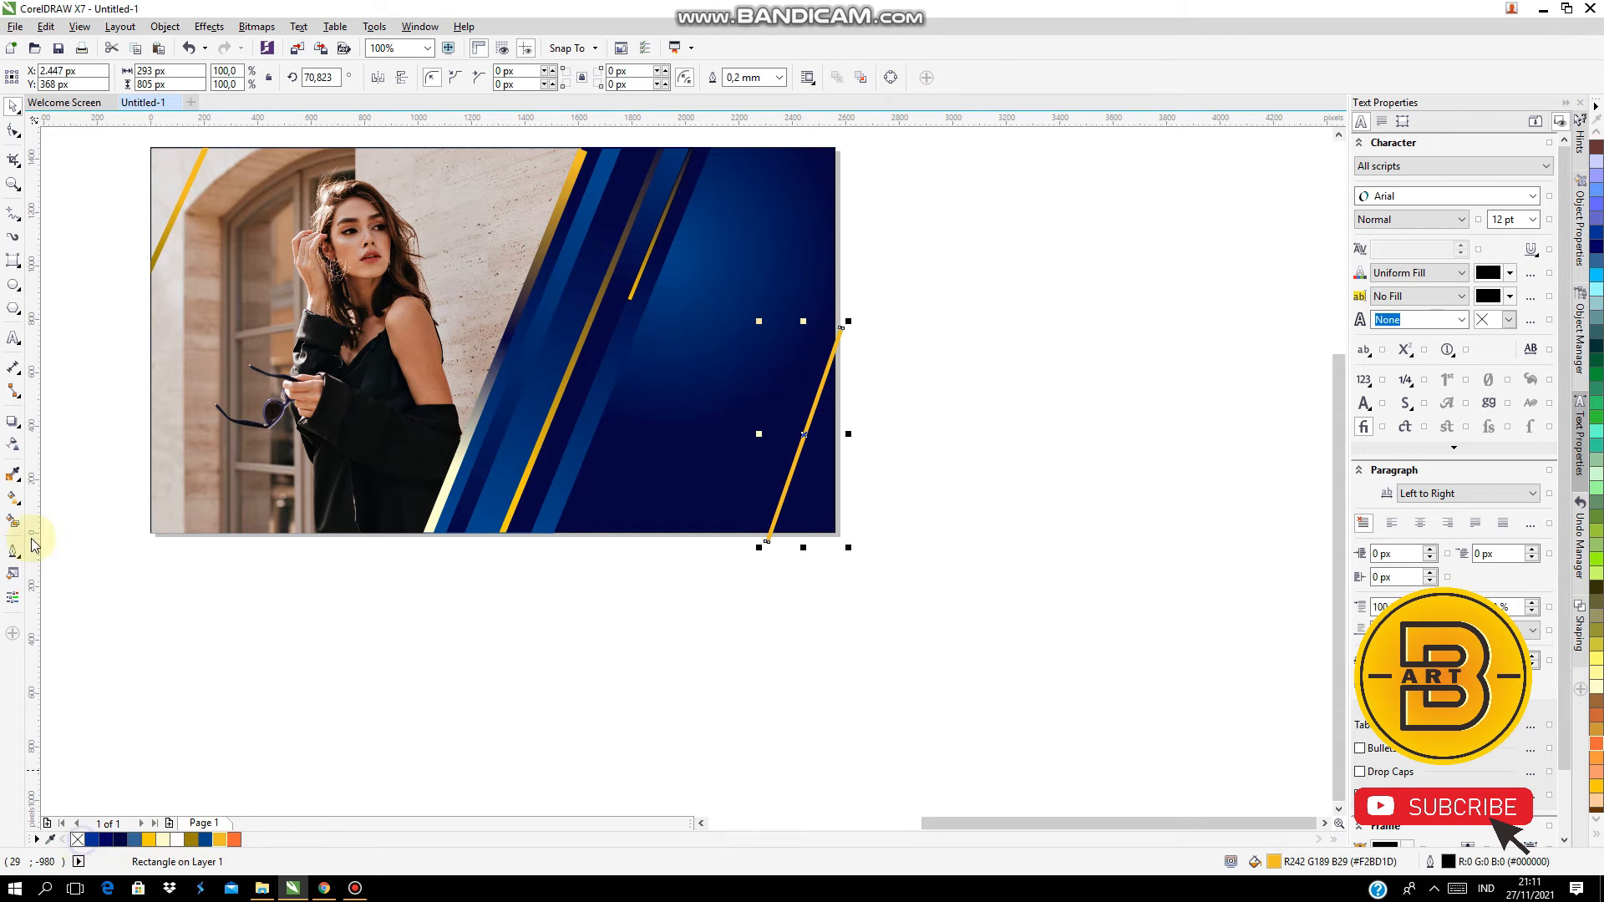
Give the lower-right strip a linear fountain fill from gold at its lower part to dark navy at its upper end, without an outline
left_click(13, 498)
left_click_drag(810, 407, 842, 328)
left_click(809, 446)
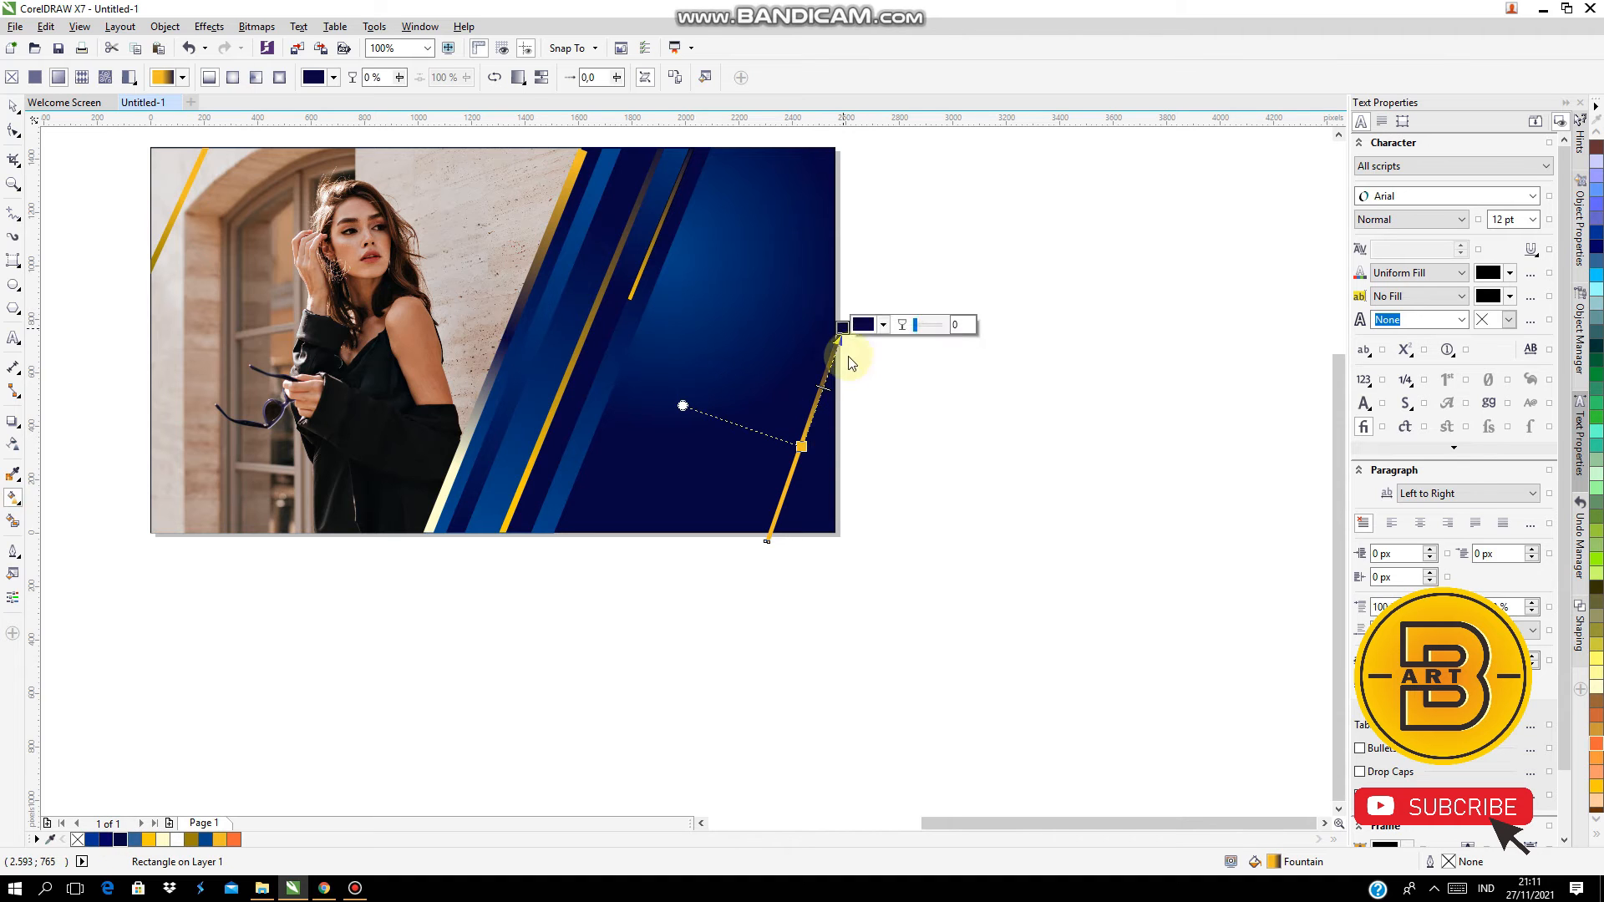
left_click_drag(801, 446, 795, 462)
left_click(12, 107)
left_click(924, 406)
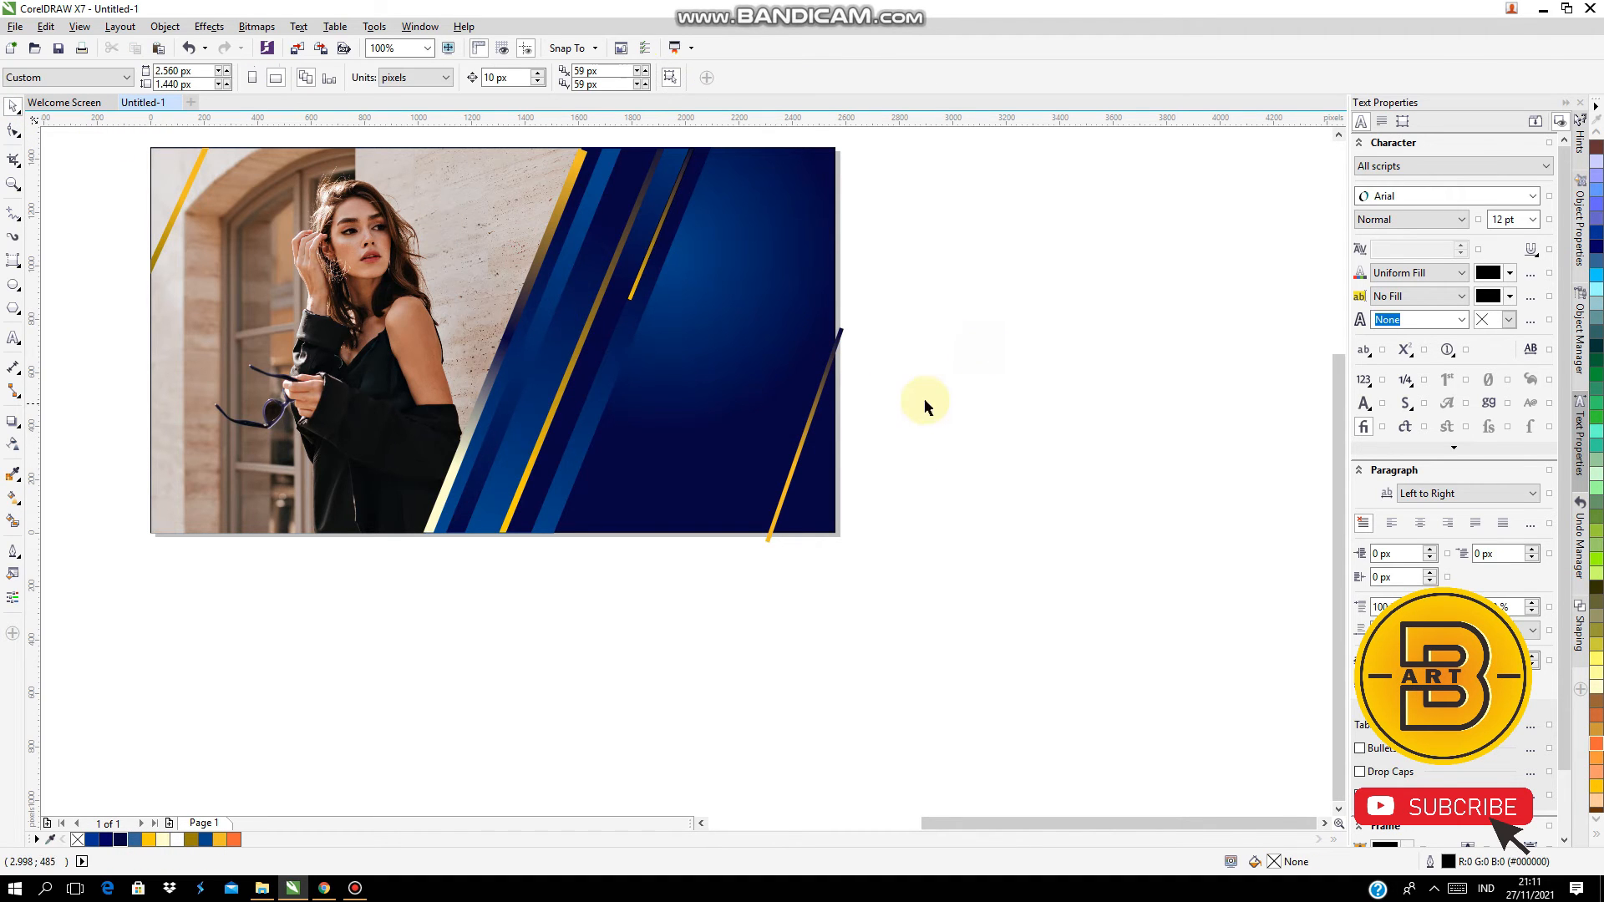
Duplicate the lower-right gold strip about 45 px to its right, parallel to the original
scroll(863, 391, "up", 2)
left_click(737, 426)
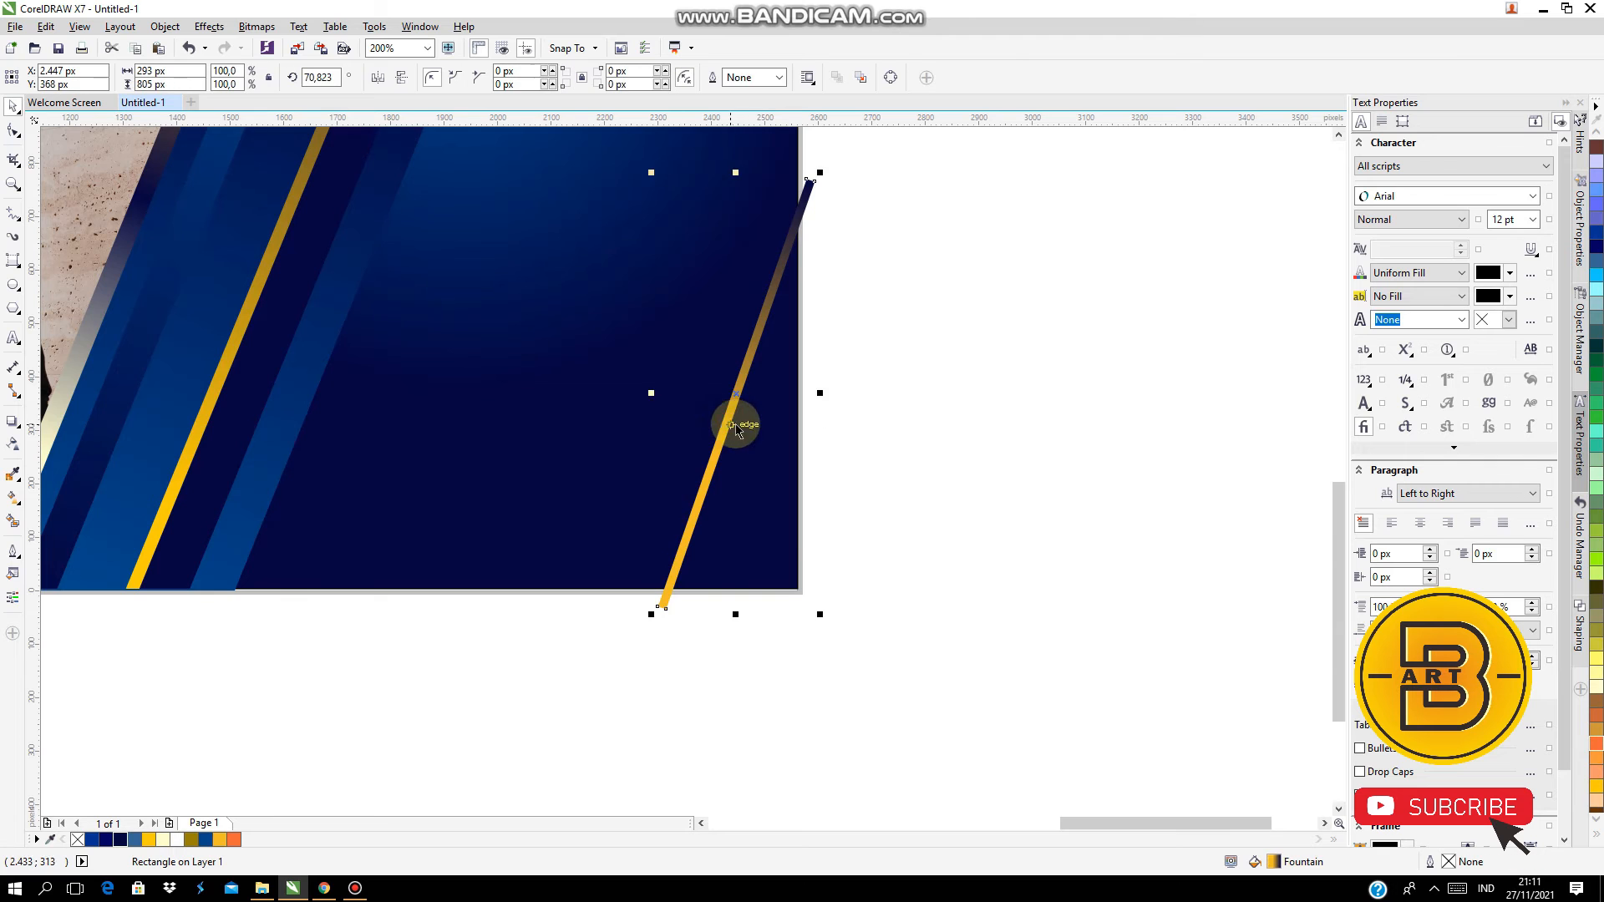
left_click_drag(750, 404, 763, 400)
key("ctrl+z")
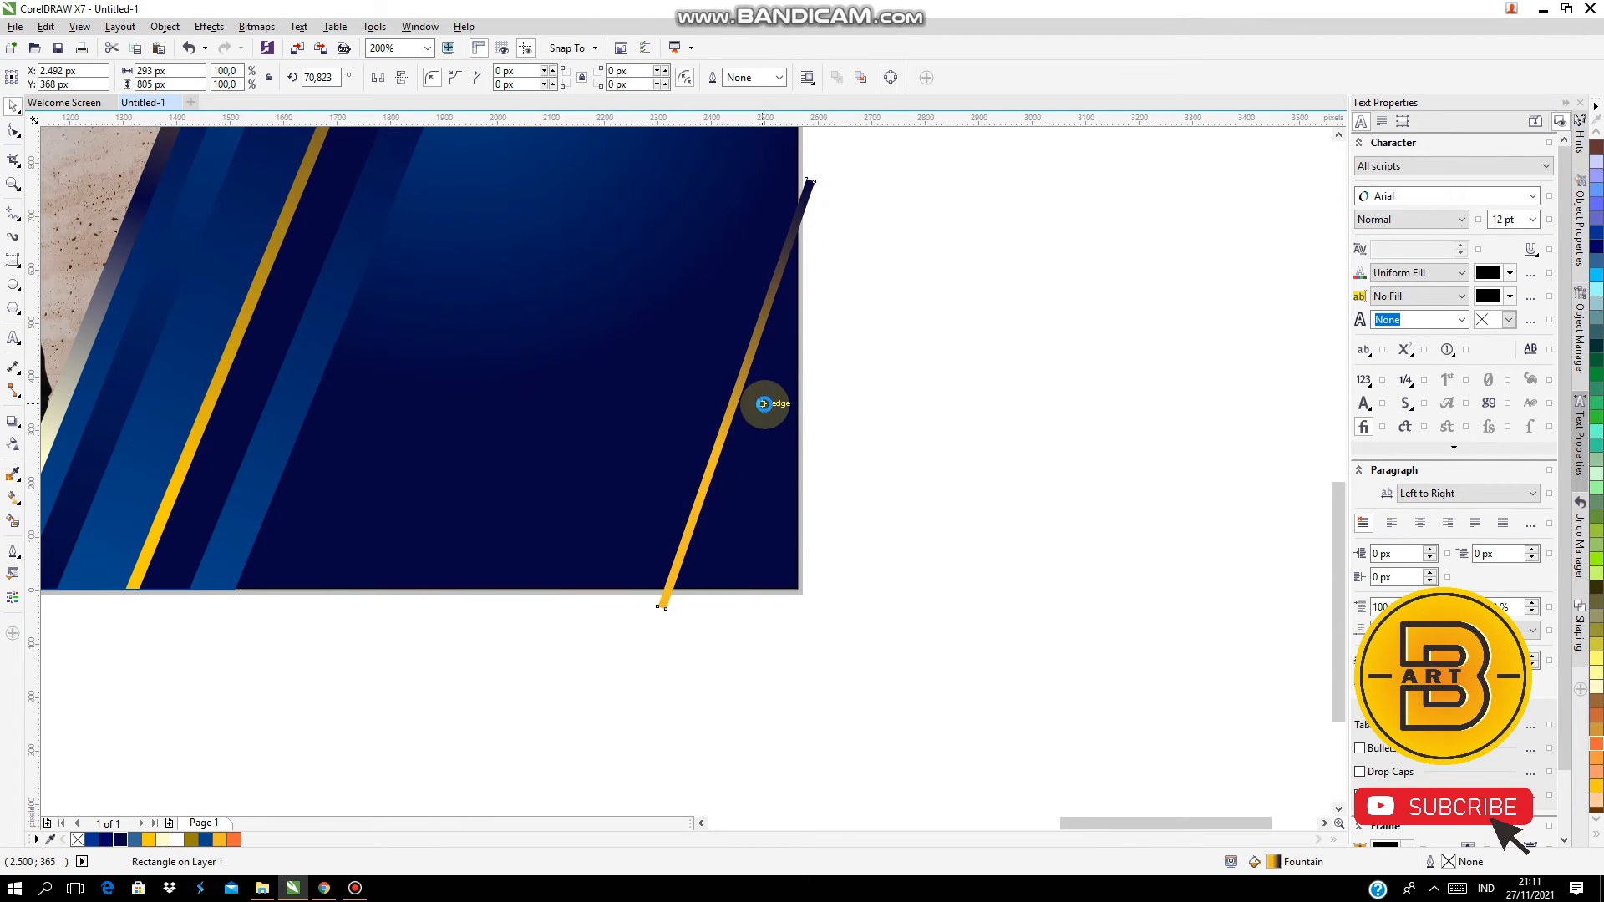
left_click(910, 417)
Align the outlined rectangle's top with the banner's lower edge and trim both gold strips' bottom overshoot with it
scroll(910, 417, "down", 2)
left_click_drag(366, 369, 923, 502)
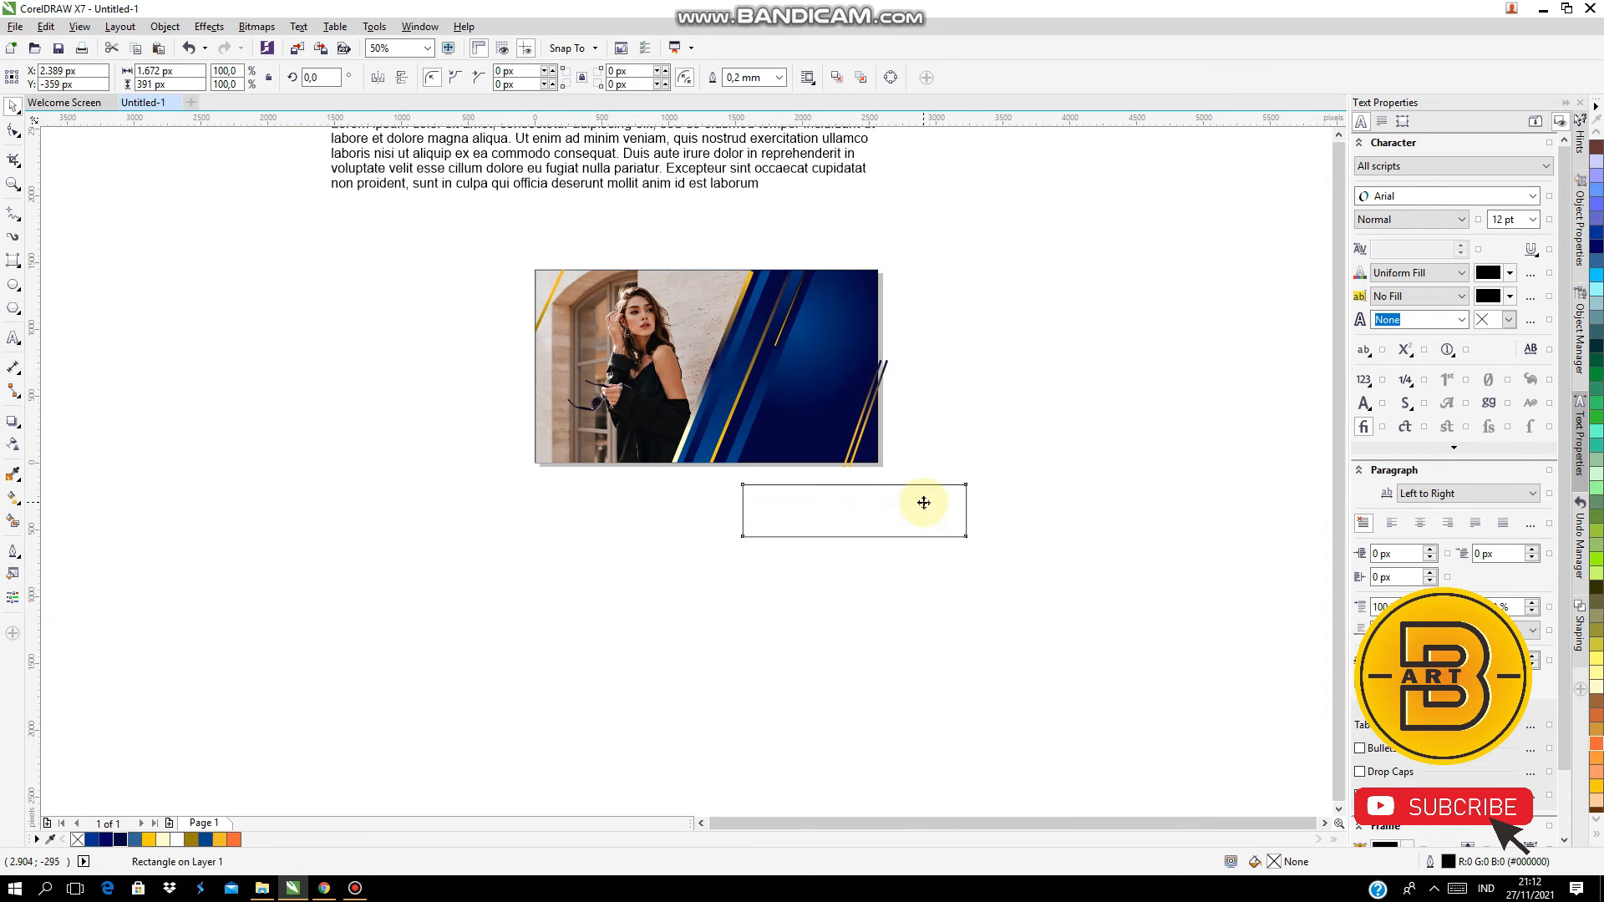
scroll(923, 463, "up", 2)
left_click_drag(771, 574, 762, 484)
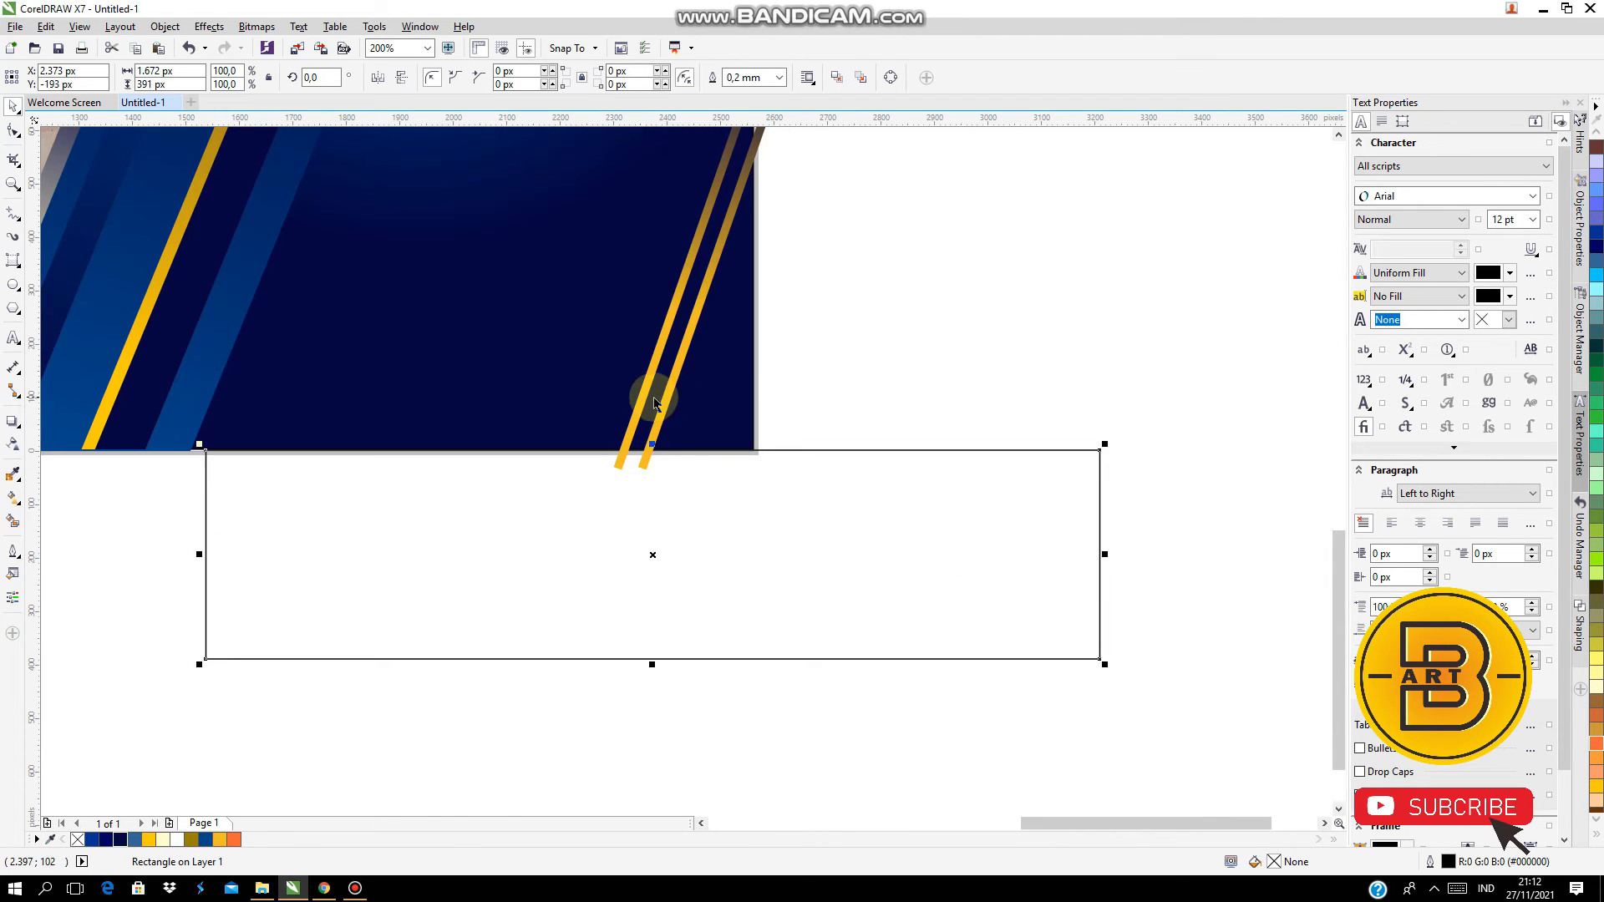
left_click(643, 398, "shift")
left_click(487, 78)
left_click(716, 594)
left_click(669, 398, "shift")
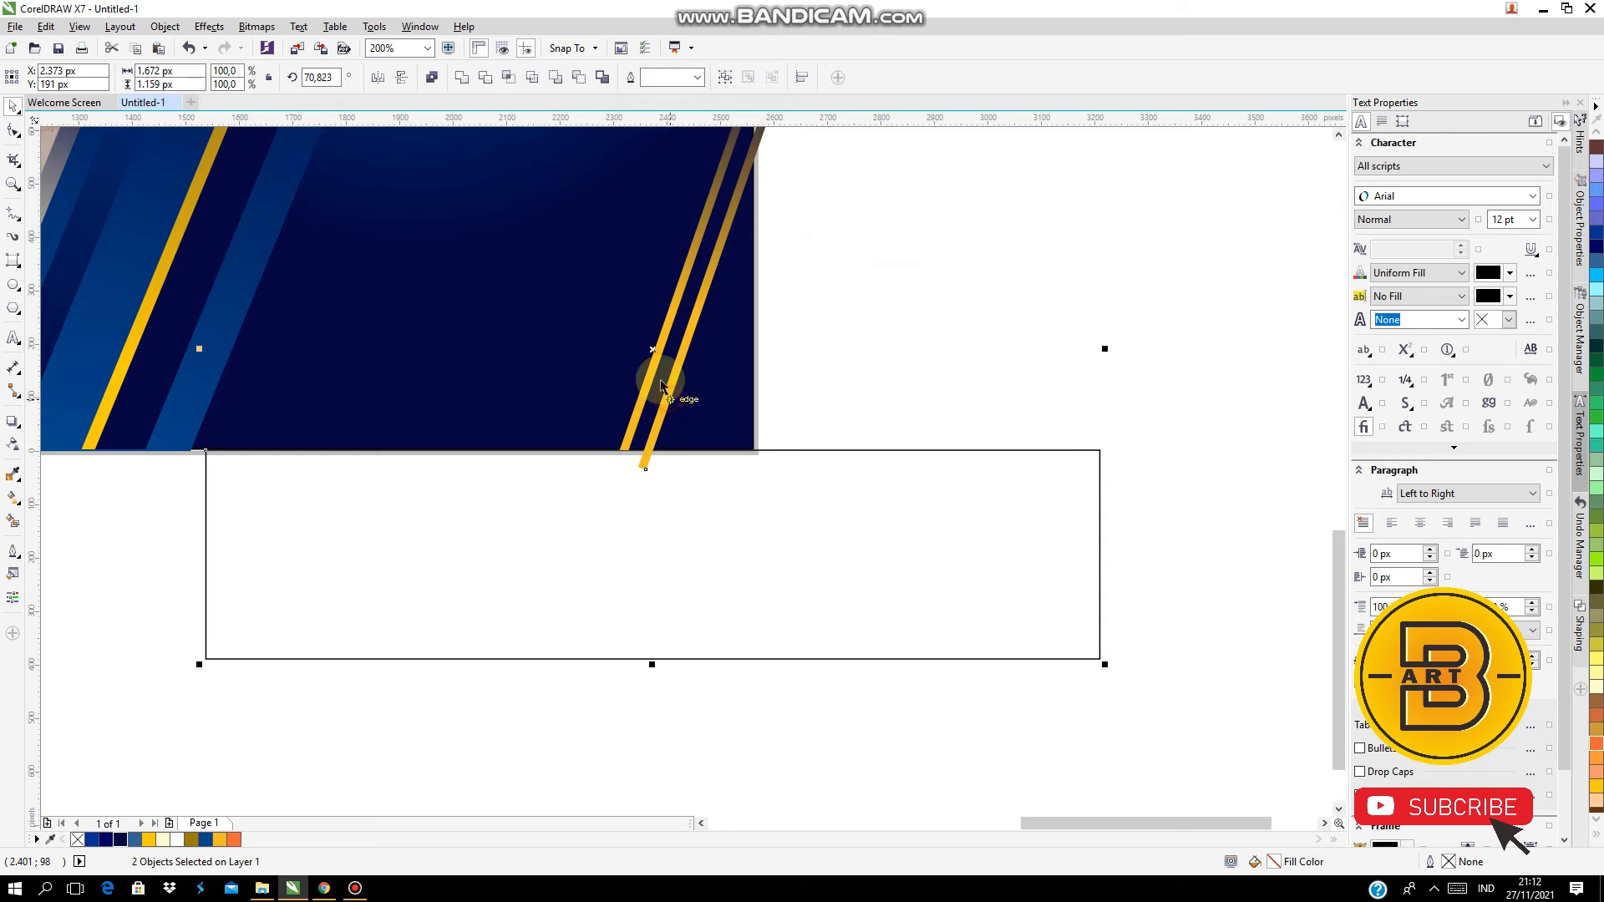
Move the outlined rectangle flush against the banner's right edge and trim the outer gold strip's overshoot with it
scroll(824, 322, "down", 1)
left_click_drag(856, 461, 1131, 211)
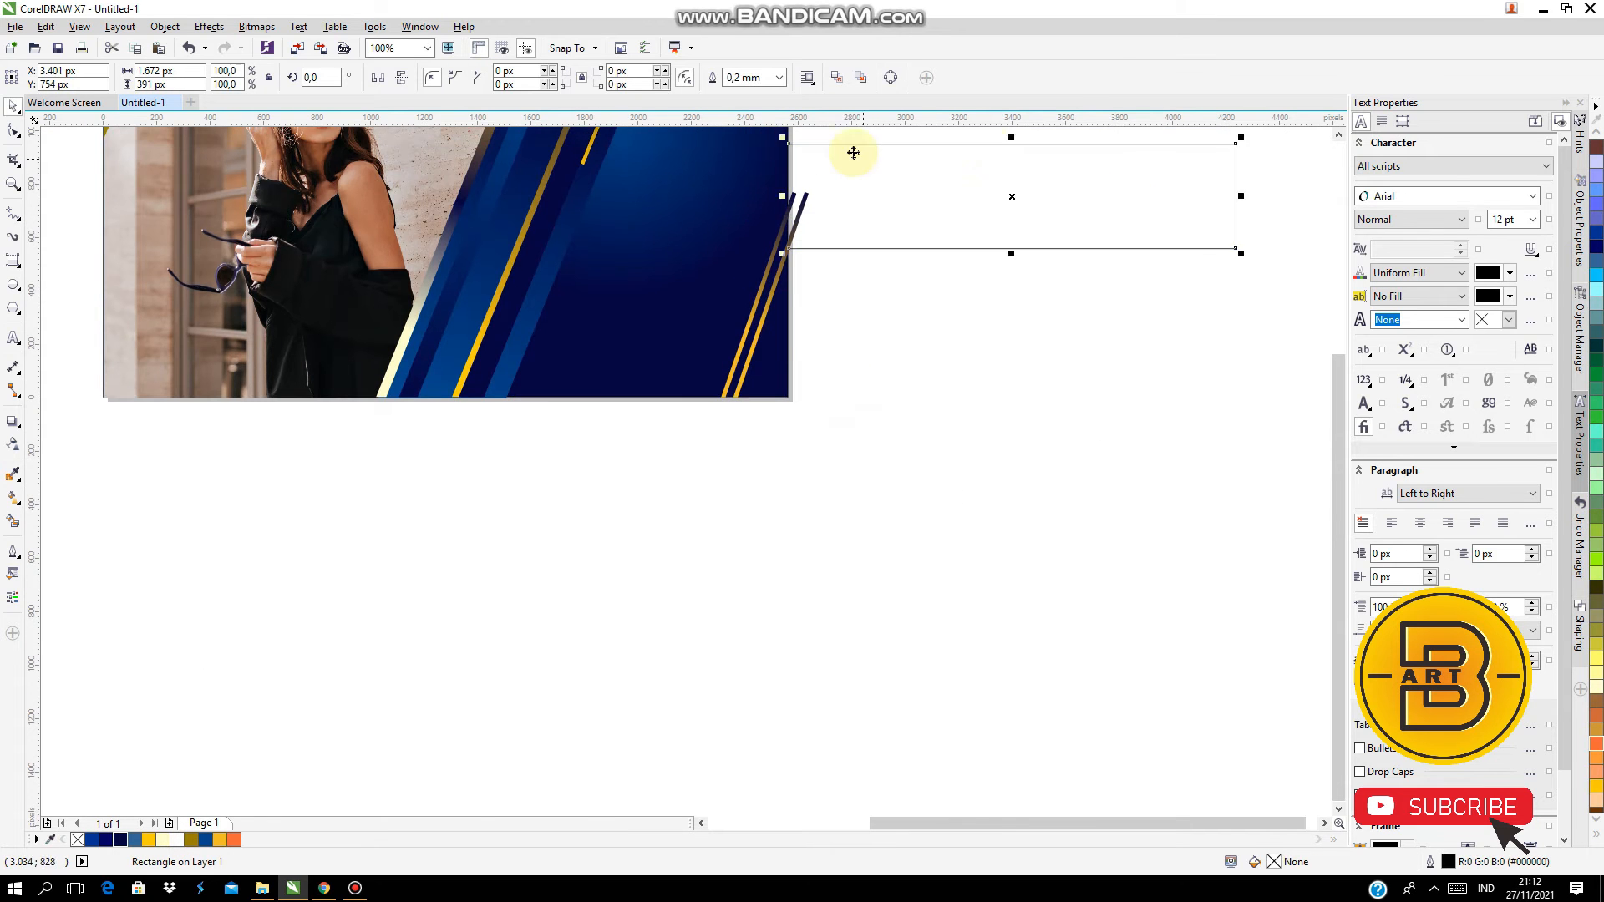
scroll(854, 151, "up", 2)
left_click_drag(796, 405, 791, 432)
left_click(562, 478, "shift")
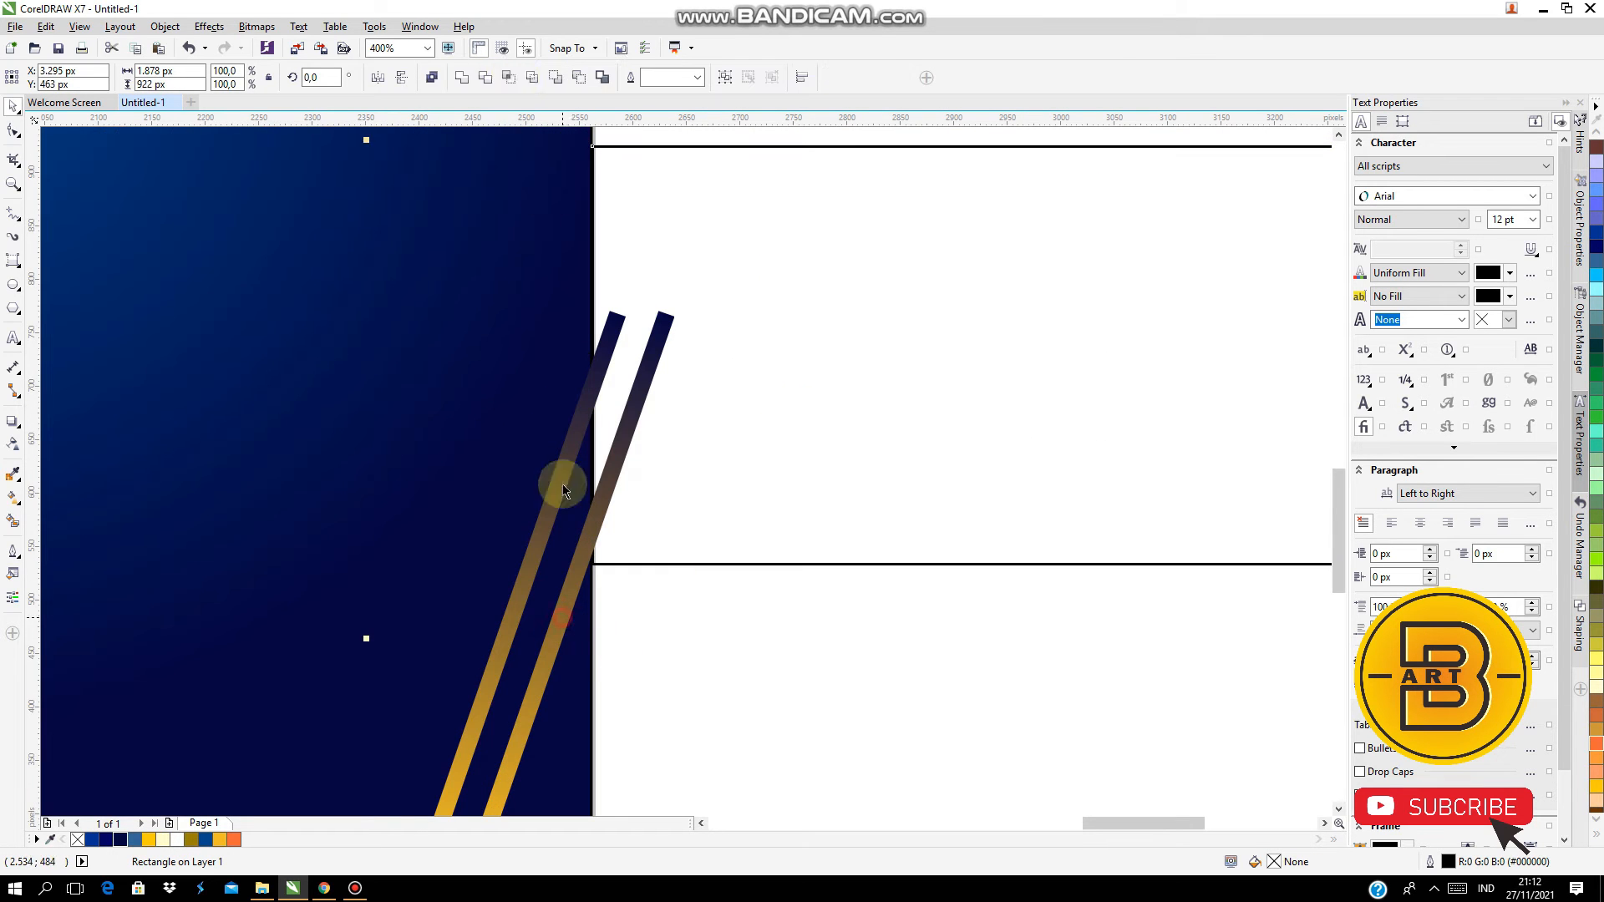
left_click(487, 77)
Trim the inner gold strip's overshoot with the same rectangle, and move the rectangle to the empty area right of the banner
left_click(713, 476)
left_click(537, 523, "shift")
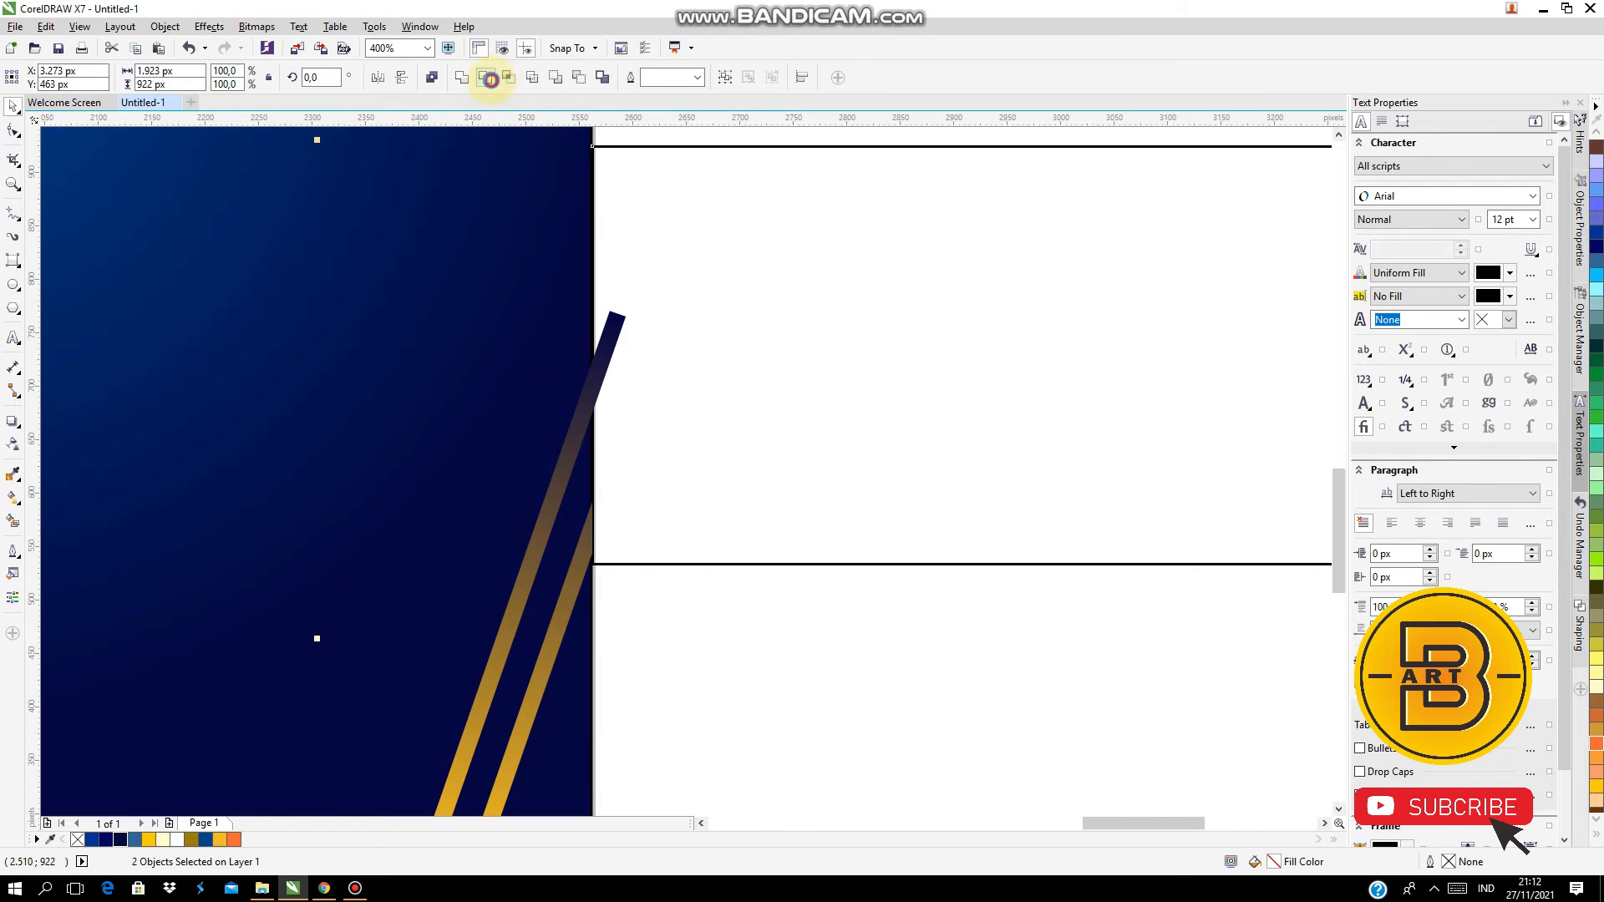
left_click(490, 77)
scroll(709, 323, "down", 3)
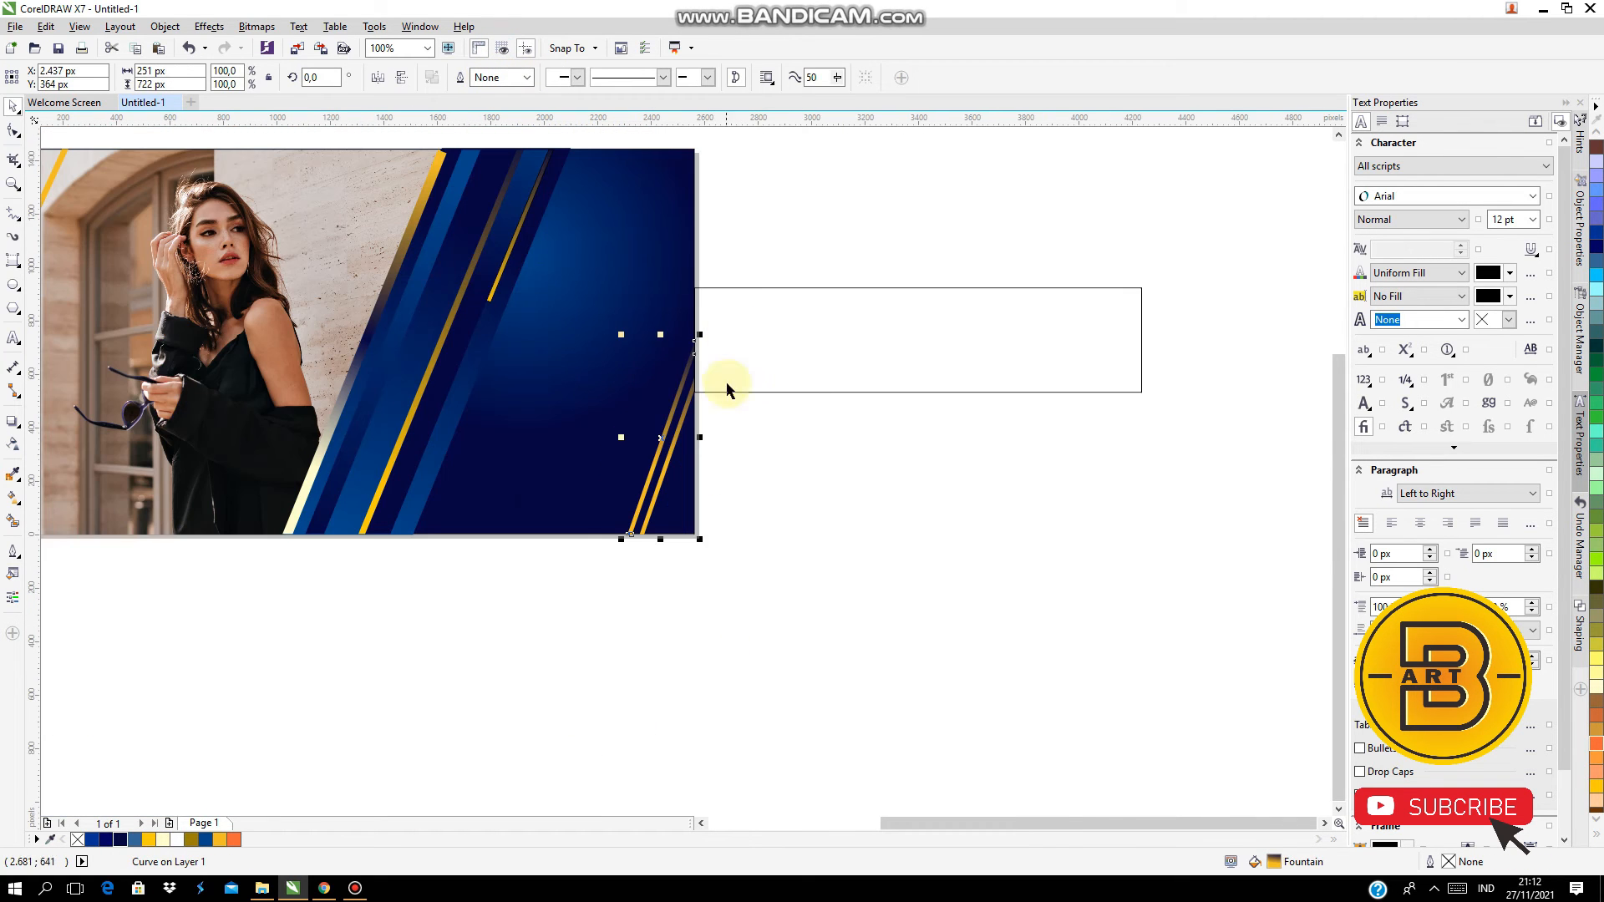
left_click(809, 372)
left_click(807, 373)
scroll(807, 374, "down", 1)
Add the artistic text FASHION, colour it white and place it on the banner's blue area at about 516 × 90 px
left_click(13, 338)
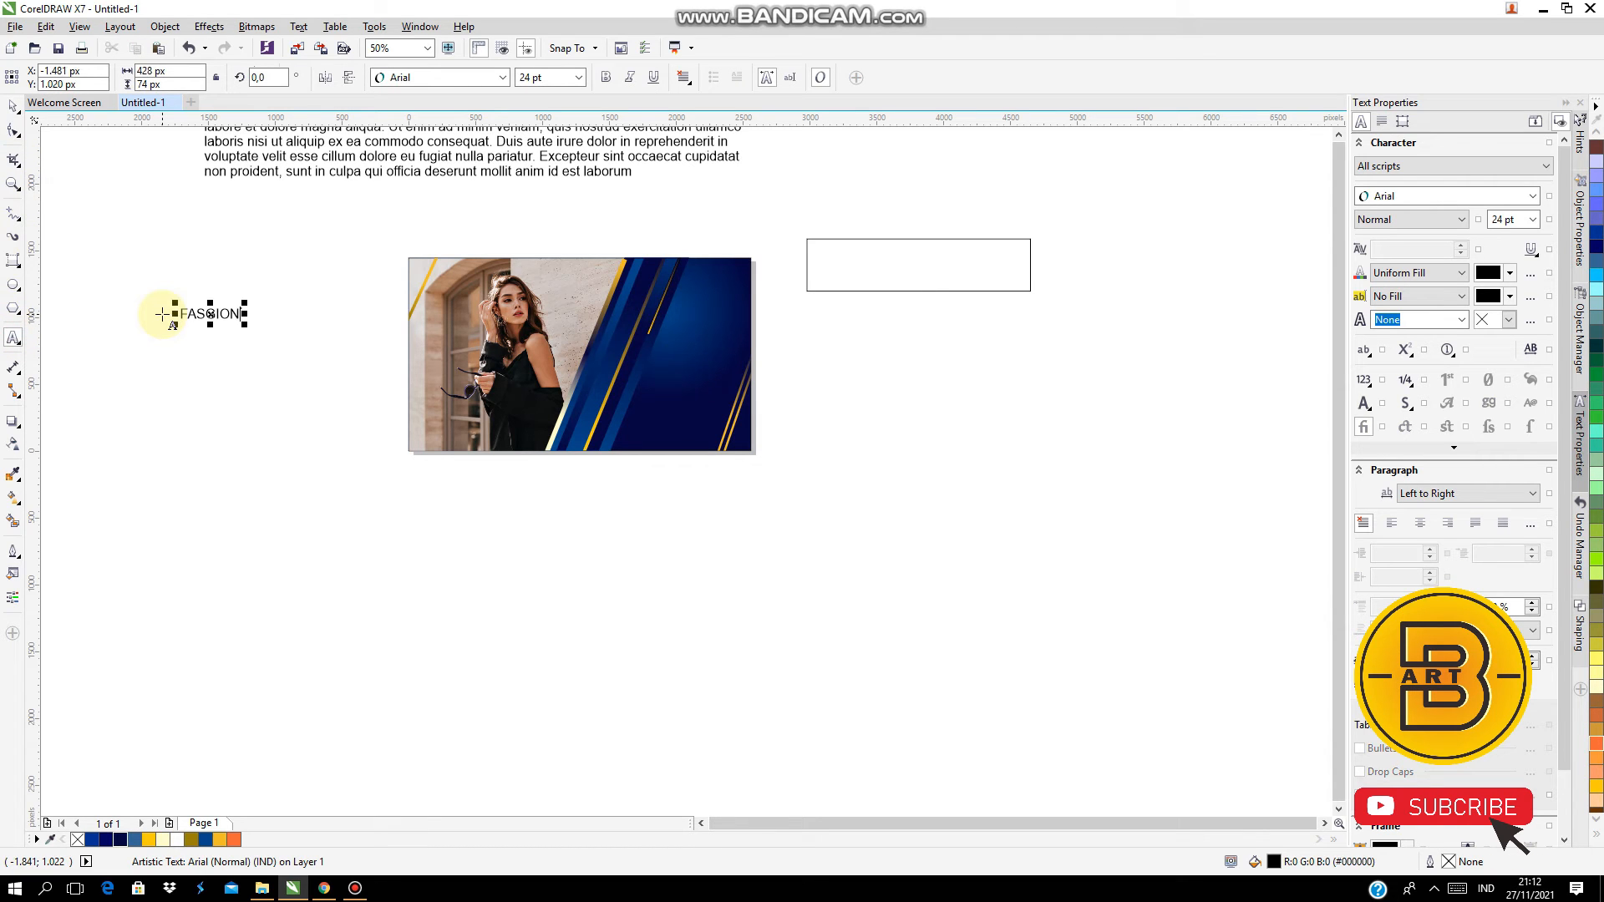
double_click(211, 315)
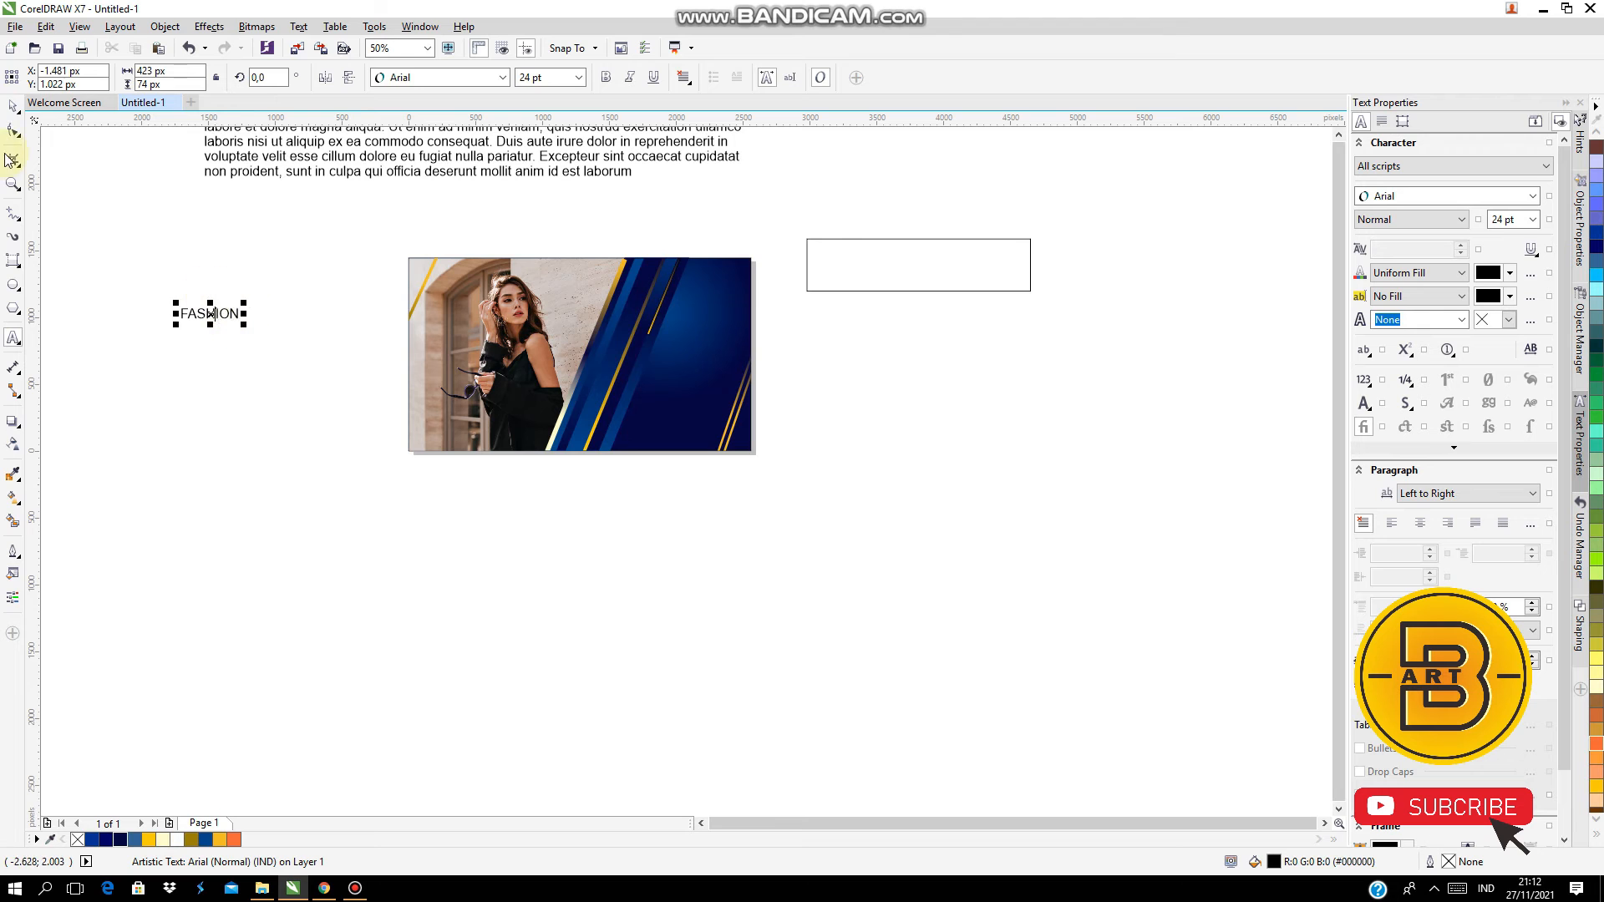
left_click_drag(244, 325, 308, 398)
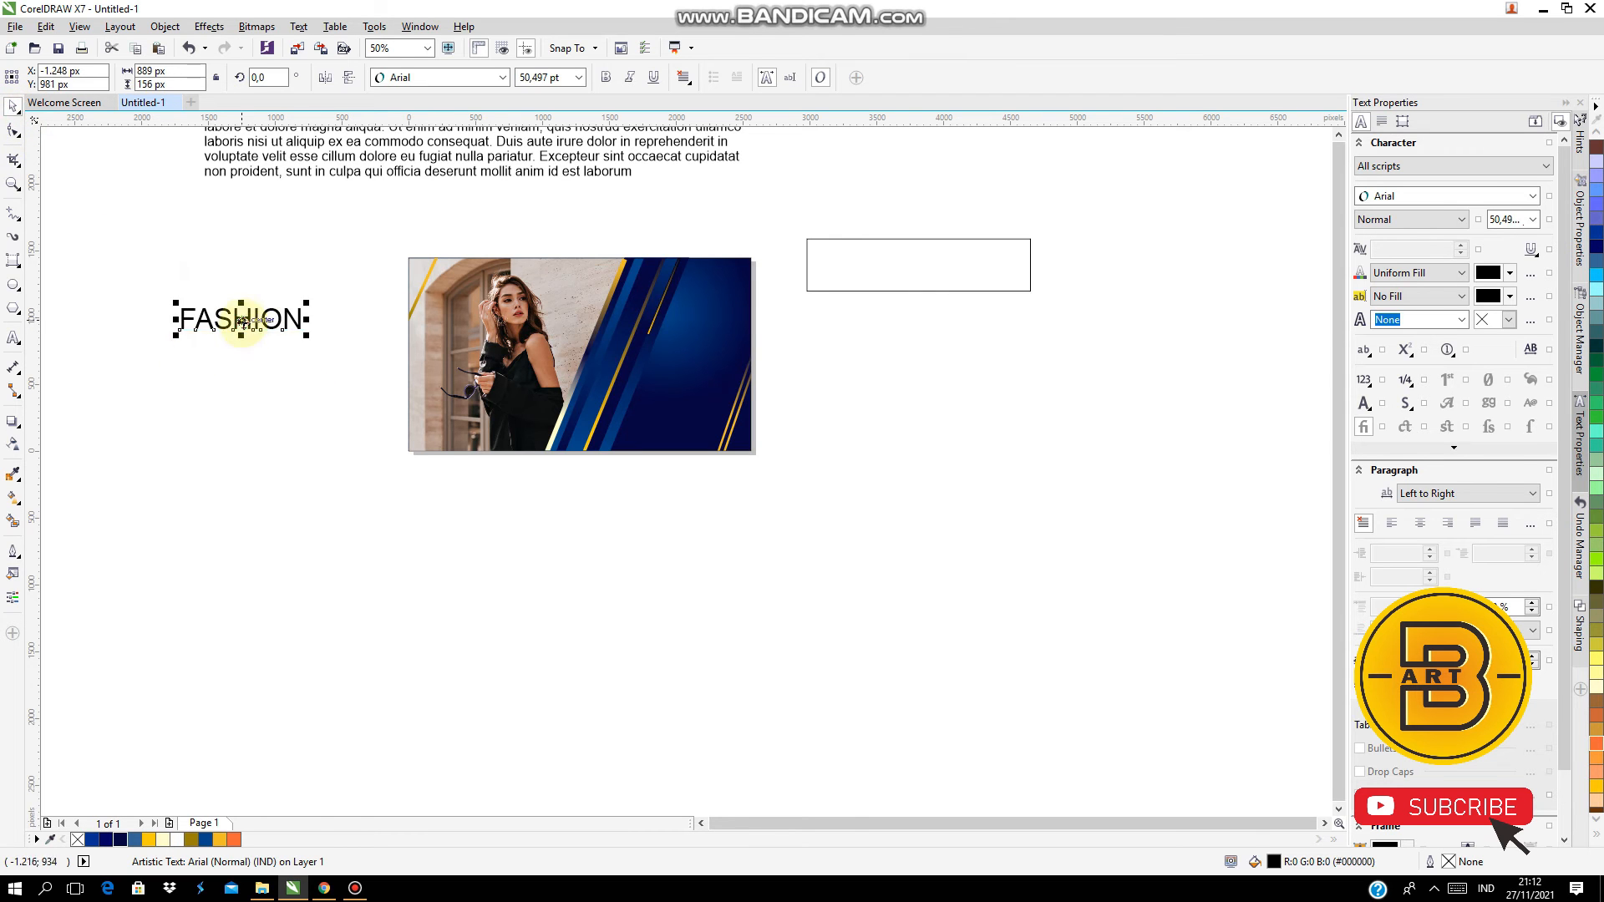
left_click_drag(240, 318, 725, 318)
scroll(698, 317, "up", 1)
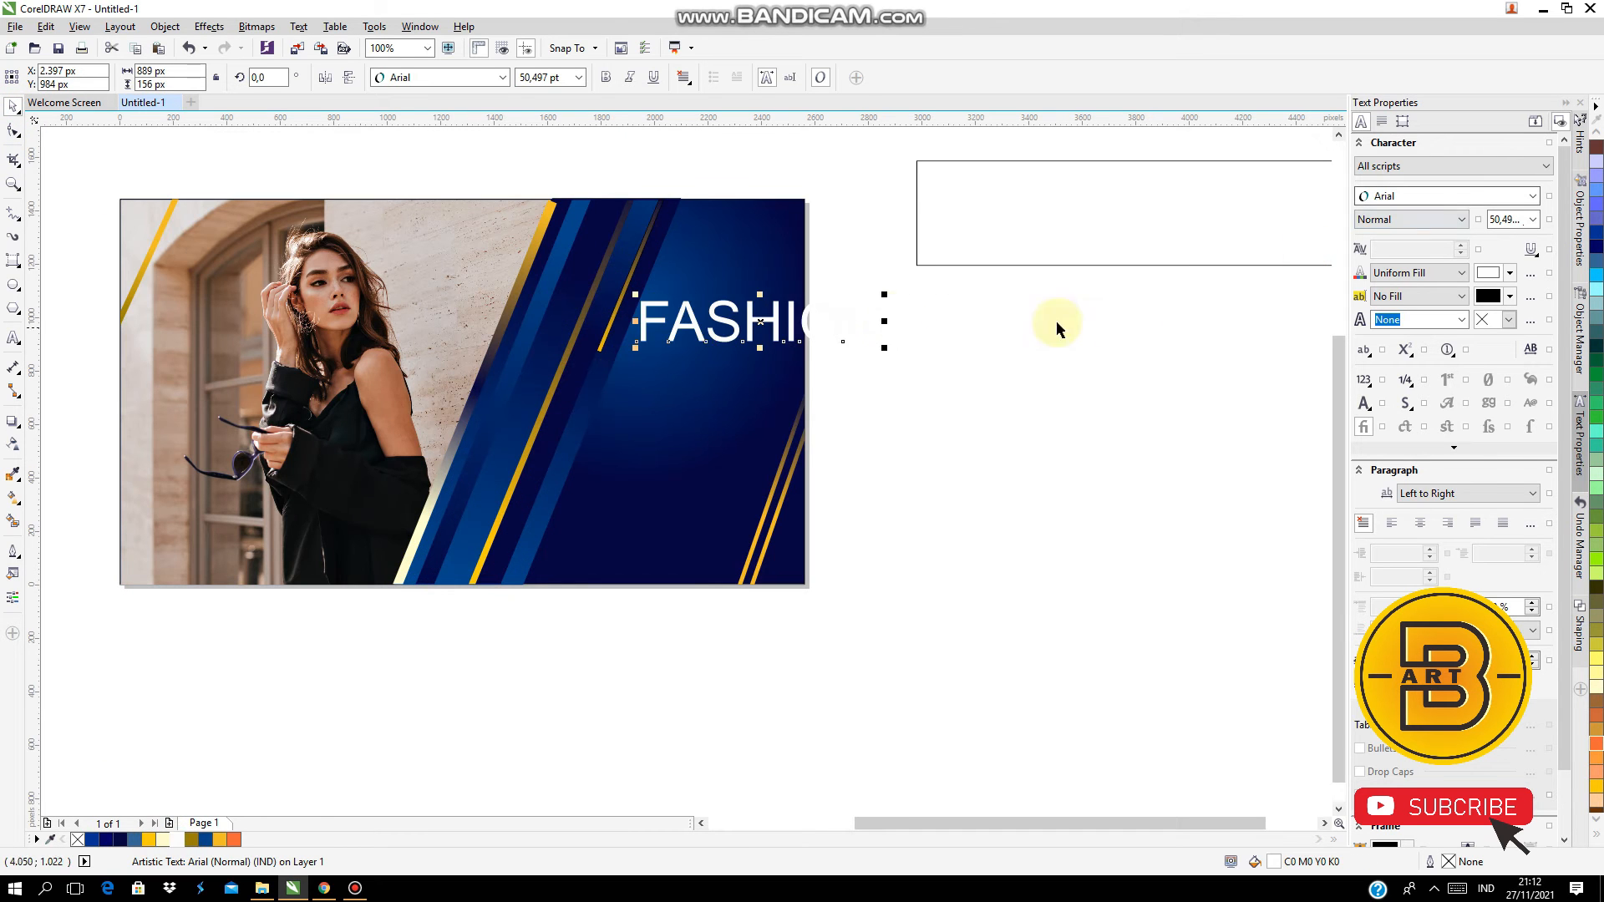
left_click_drag(884, 296, 809, 315)
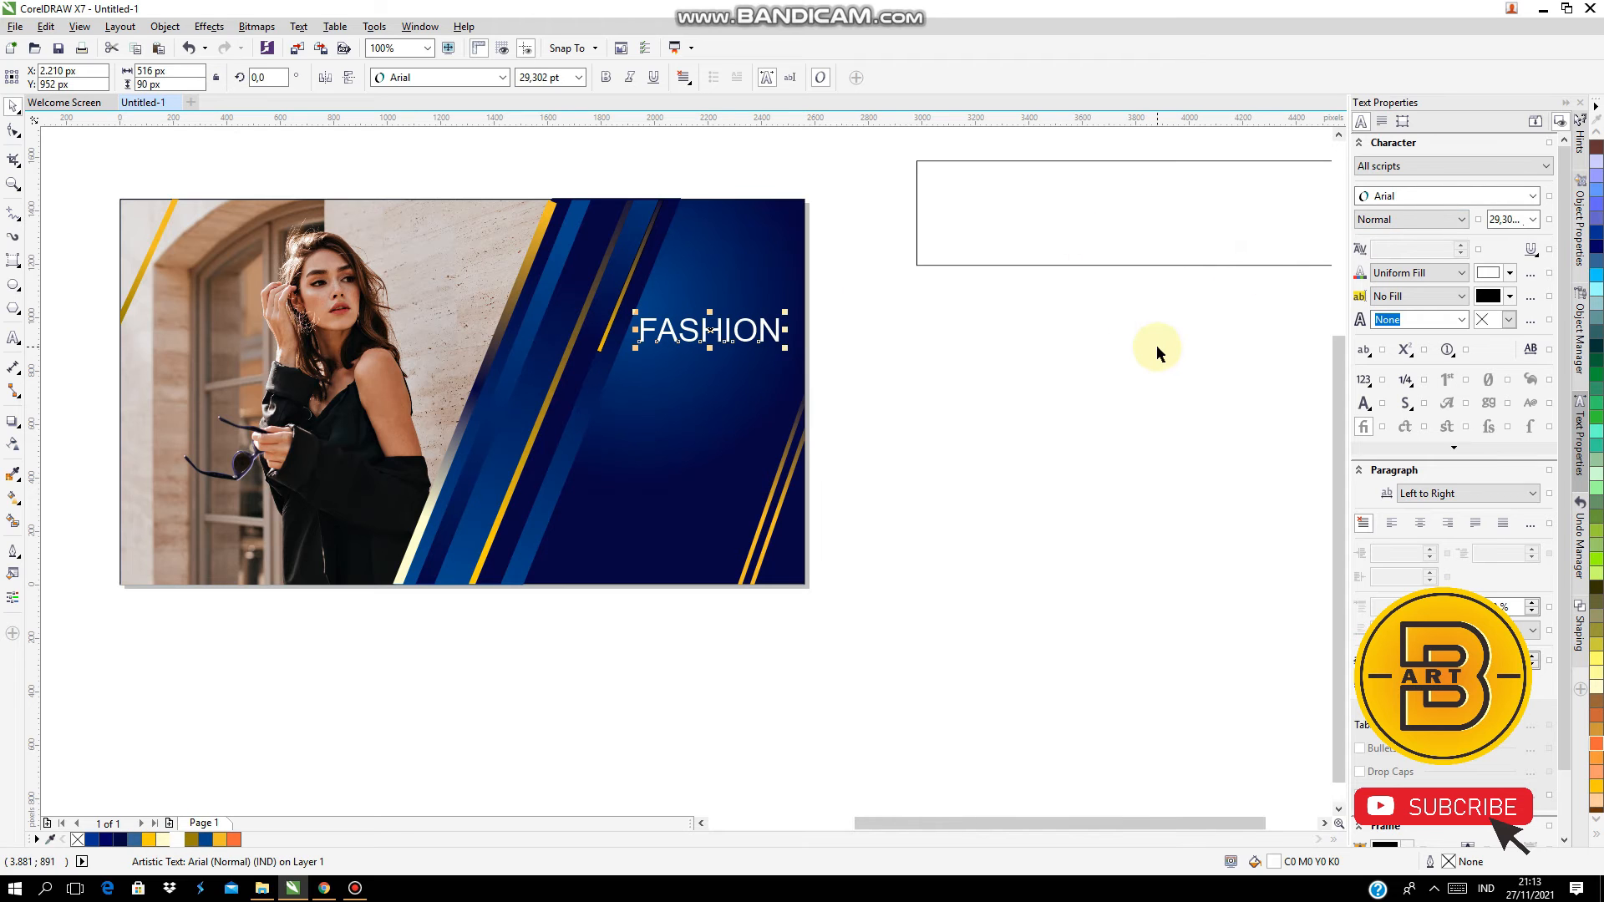
Set the FASHION text's font to Bodoni Bk BT Normal-Italic and enlarge it to about 37 pt
left_click(1531, 196)
mouse_move(1362, 269)
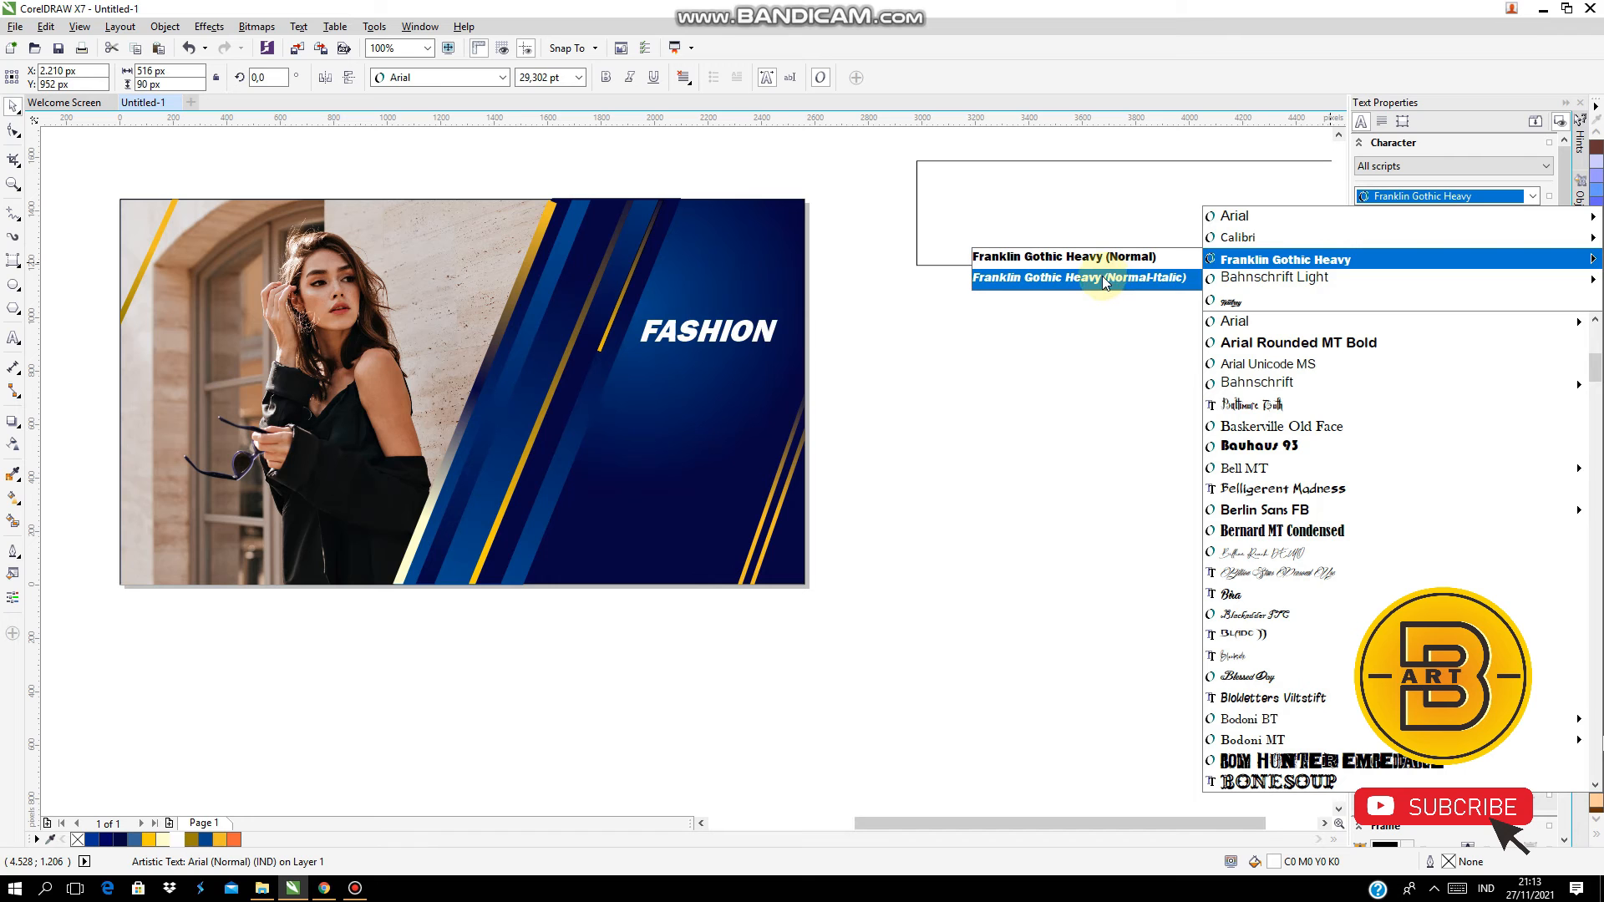
mouse_move(1236, 278)
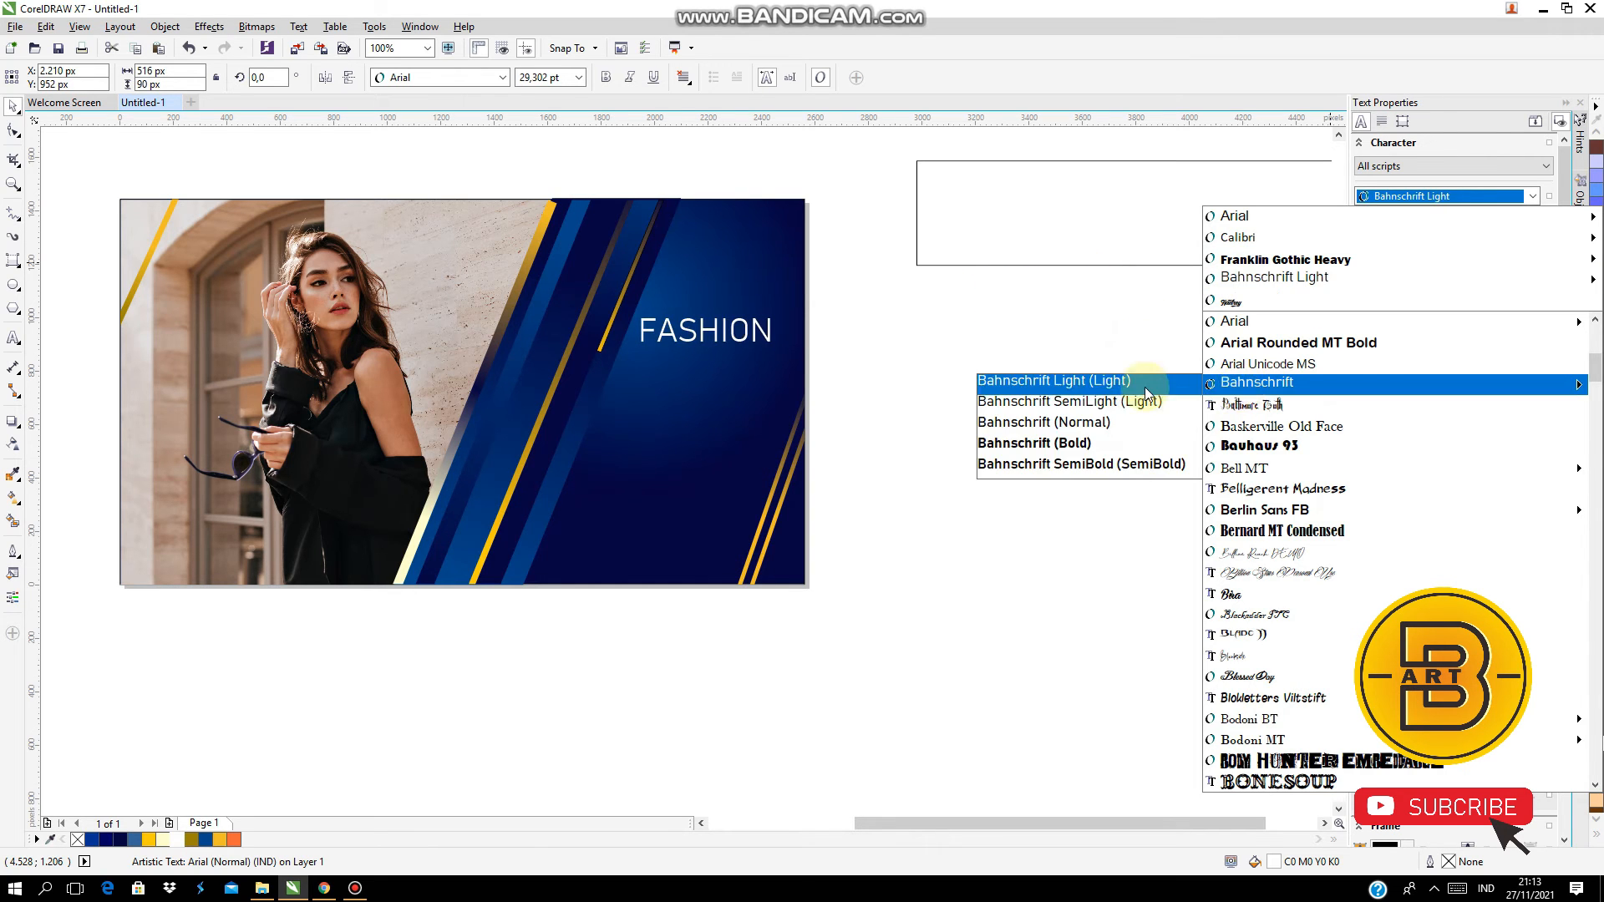
scroll(1278, 362, "down", 2)
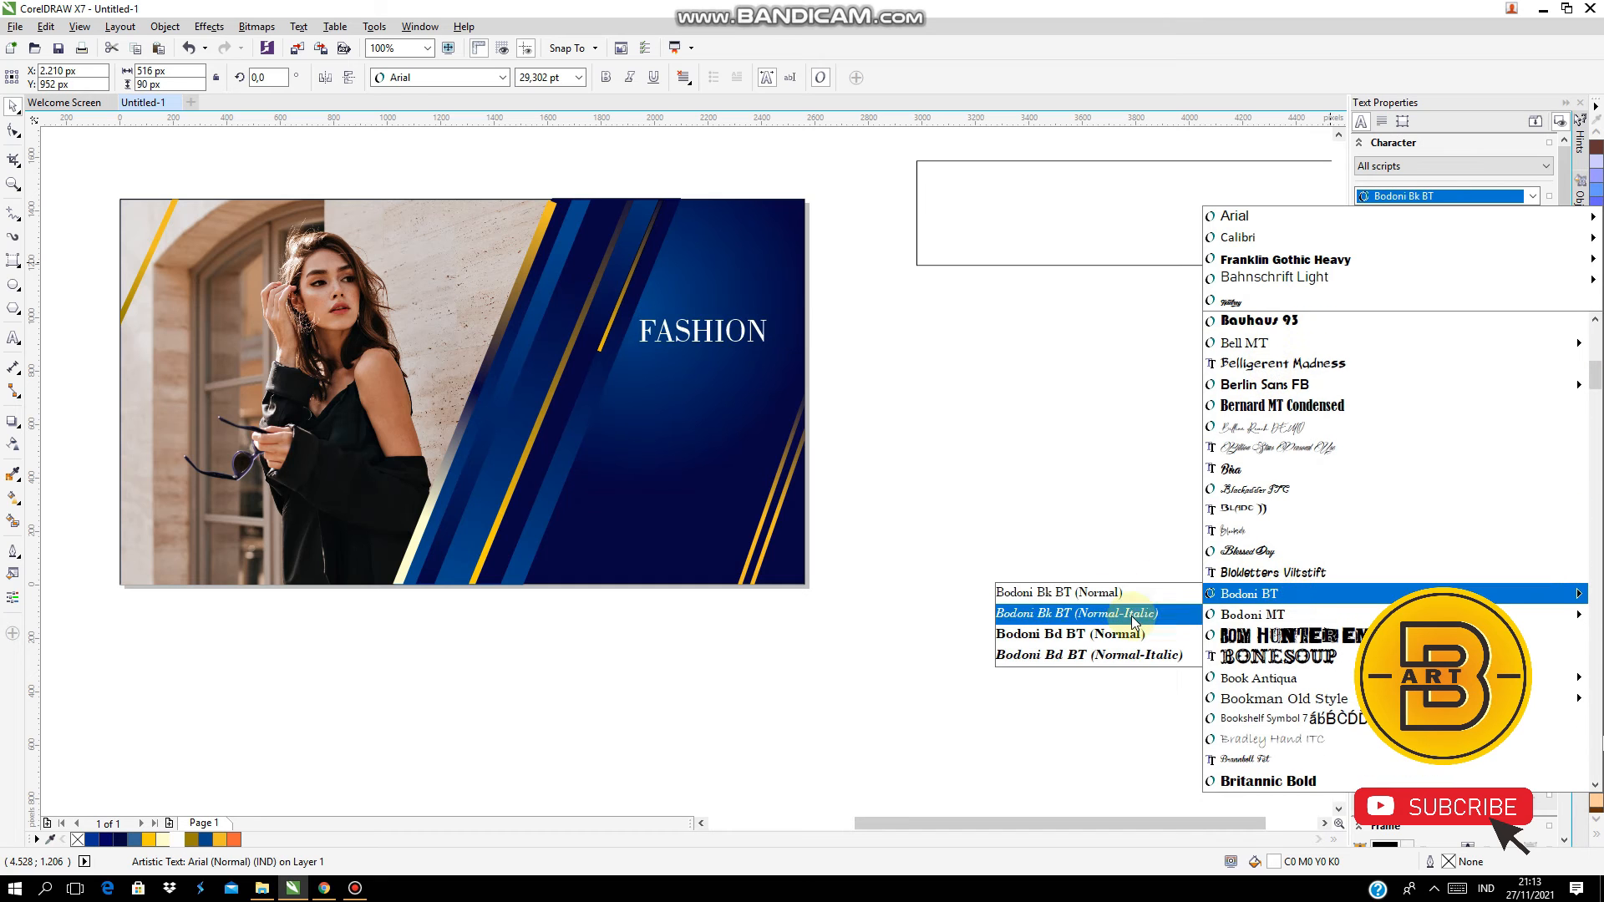
left_click(1134, 622)
left_click_drag(767, 313, 801, 283)
Copy the FASHION text just below itself, change the copy to SALE and shift it toward the right end of FASHION
left_click_drag(717, 329, 719, 367)
left_click(752, 391)
double_click(724, 371)
type("SALE")
left_click(12, 109)
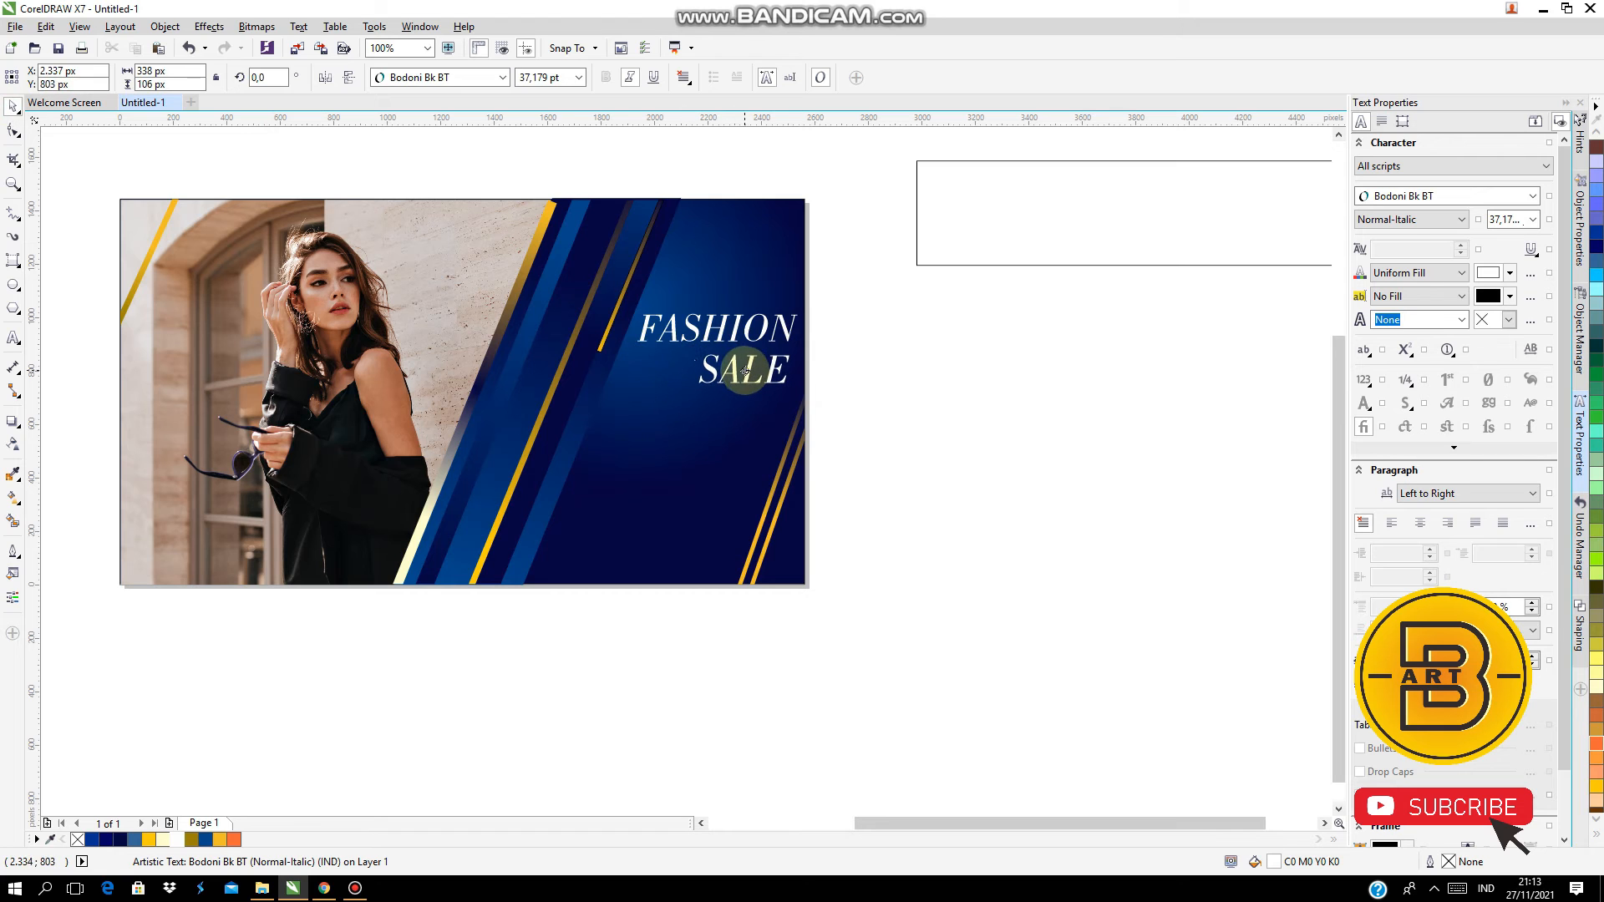
Recolour SALE gold #F2BD1D and give it a vertical fountain fill to orange that spans the letters' height
left_click(219, 838)
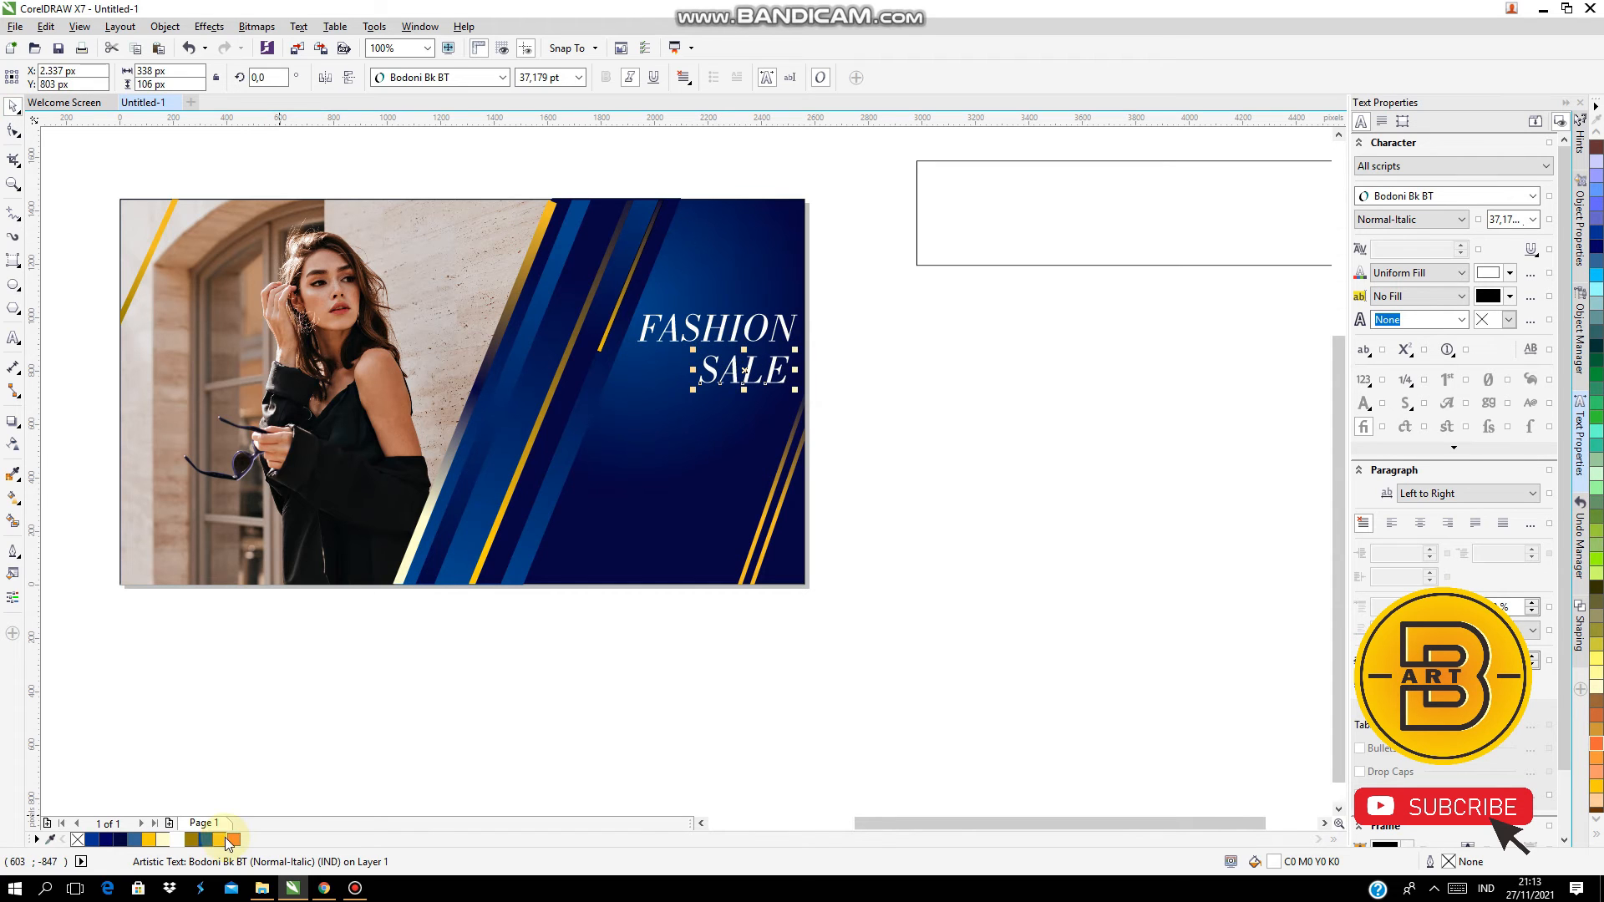
left_click(13, 503)
left_click_drag(736, 366, 727, 411)
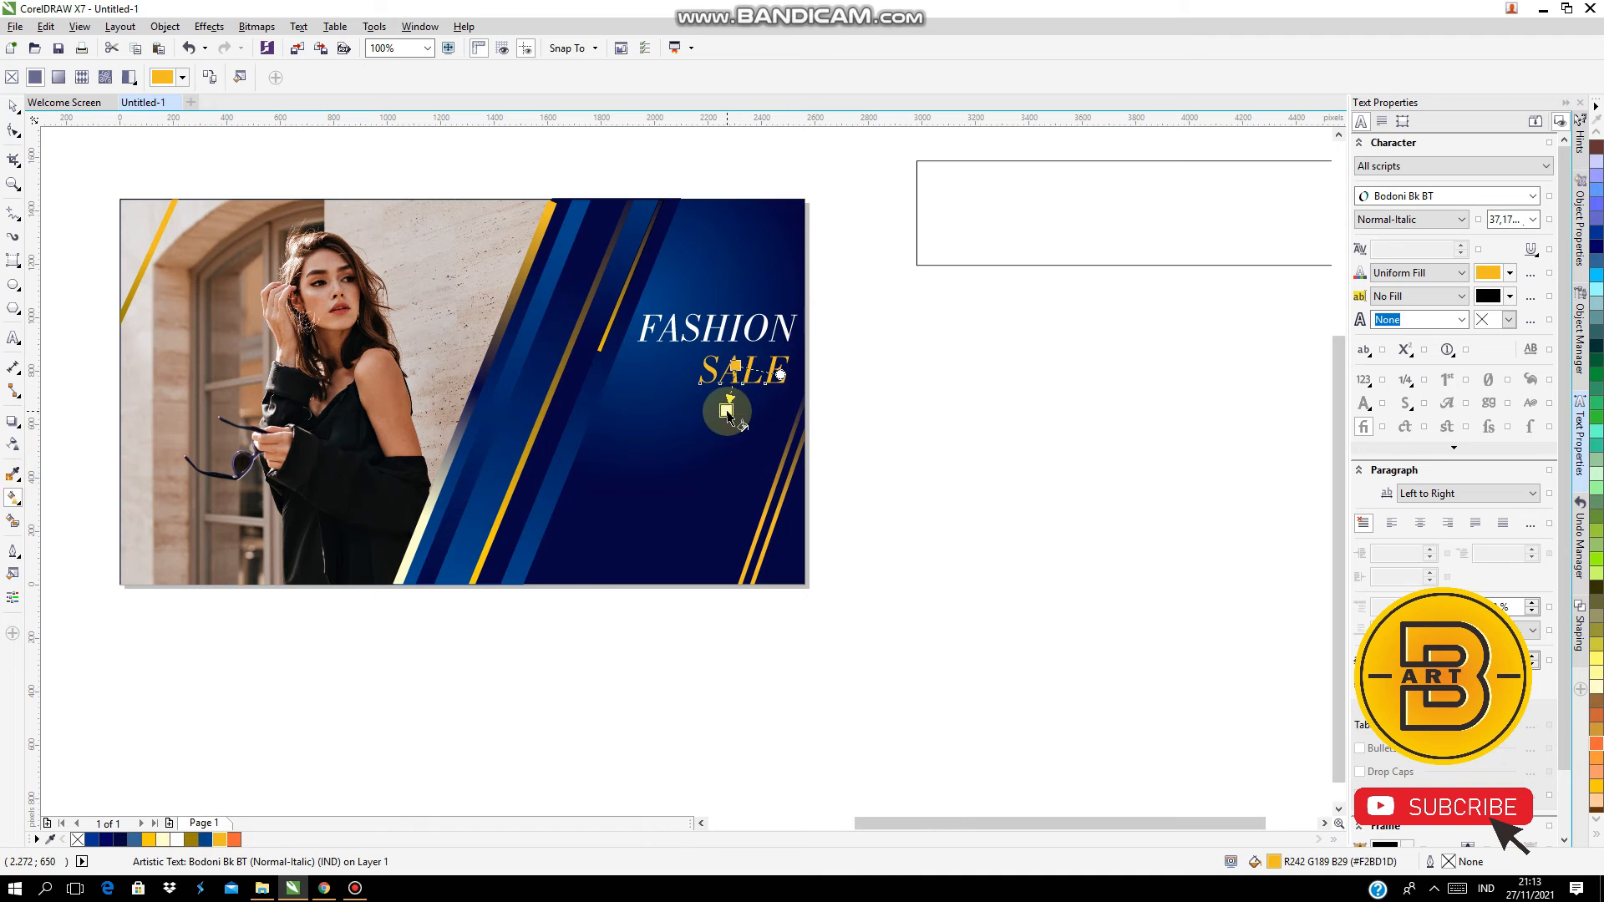
left_click(234, 839)
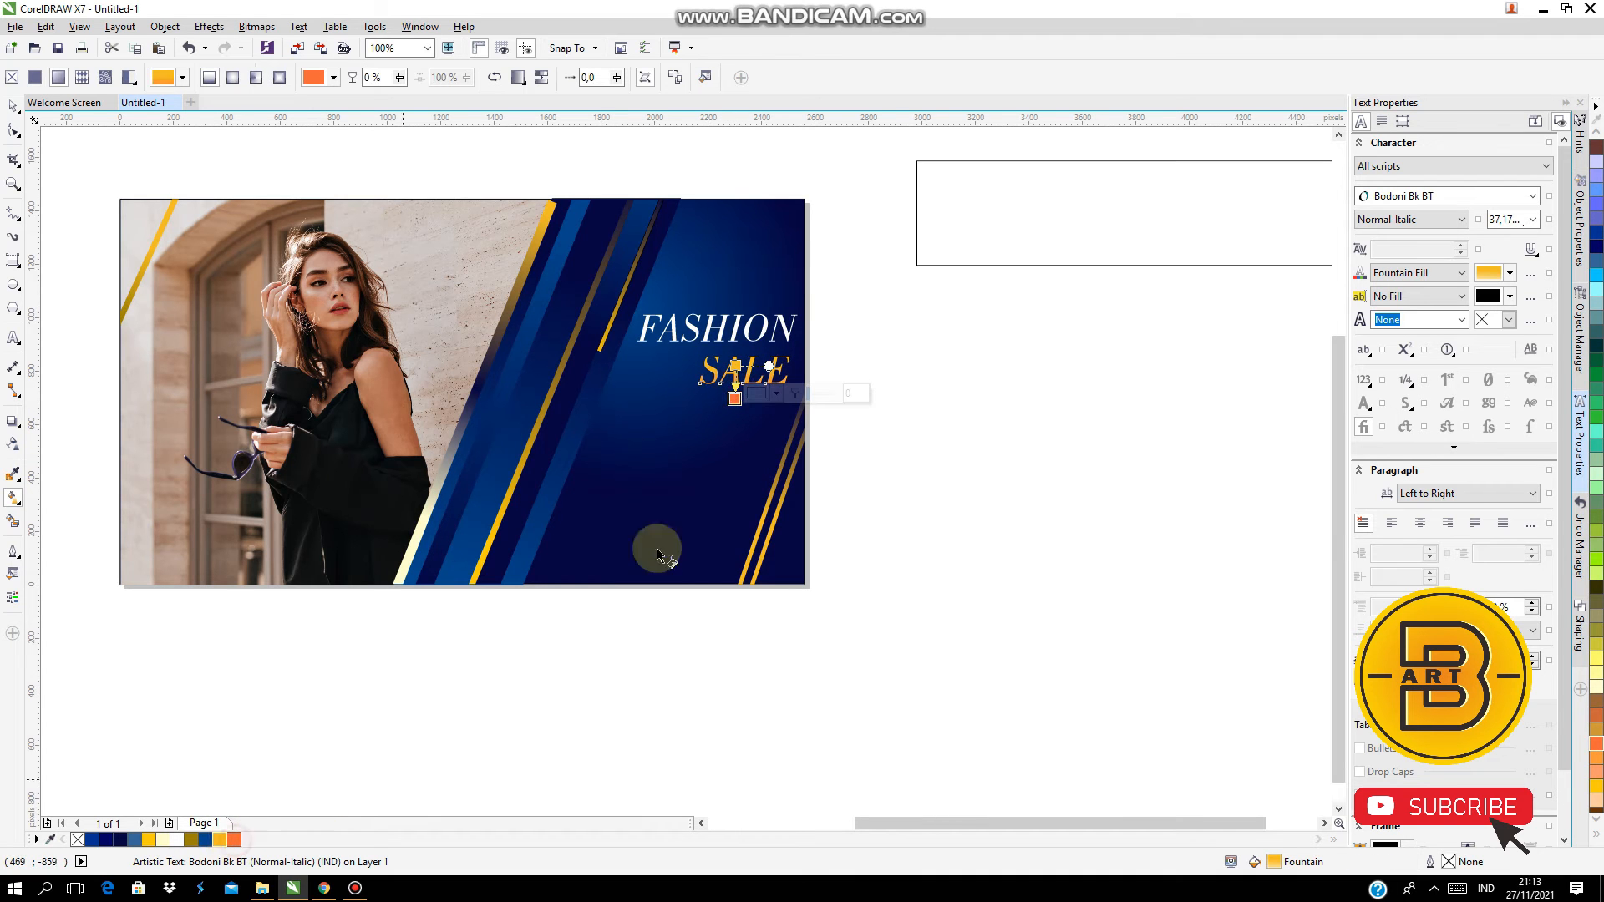
scroll(735, 401, "up", 2)
scroll(733, 390, "up", 2)
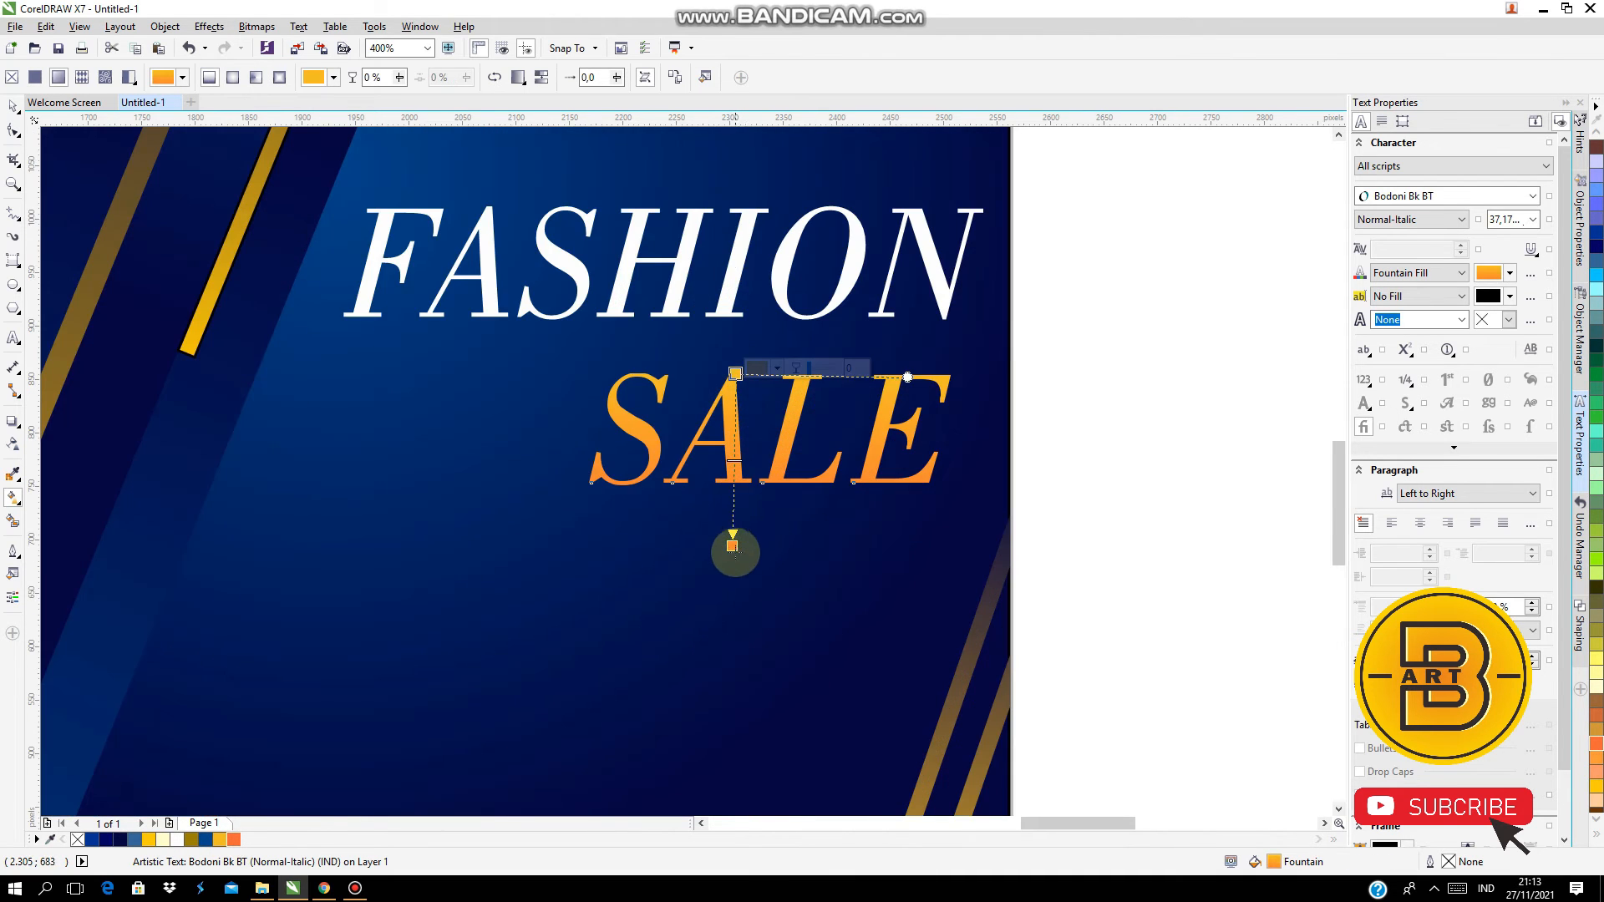
key("space")
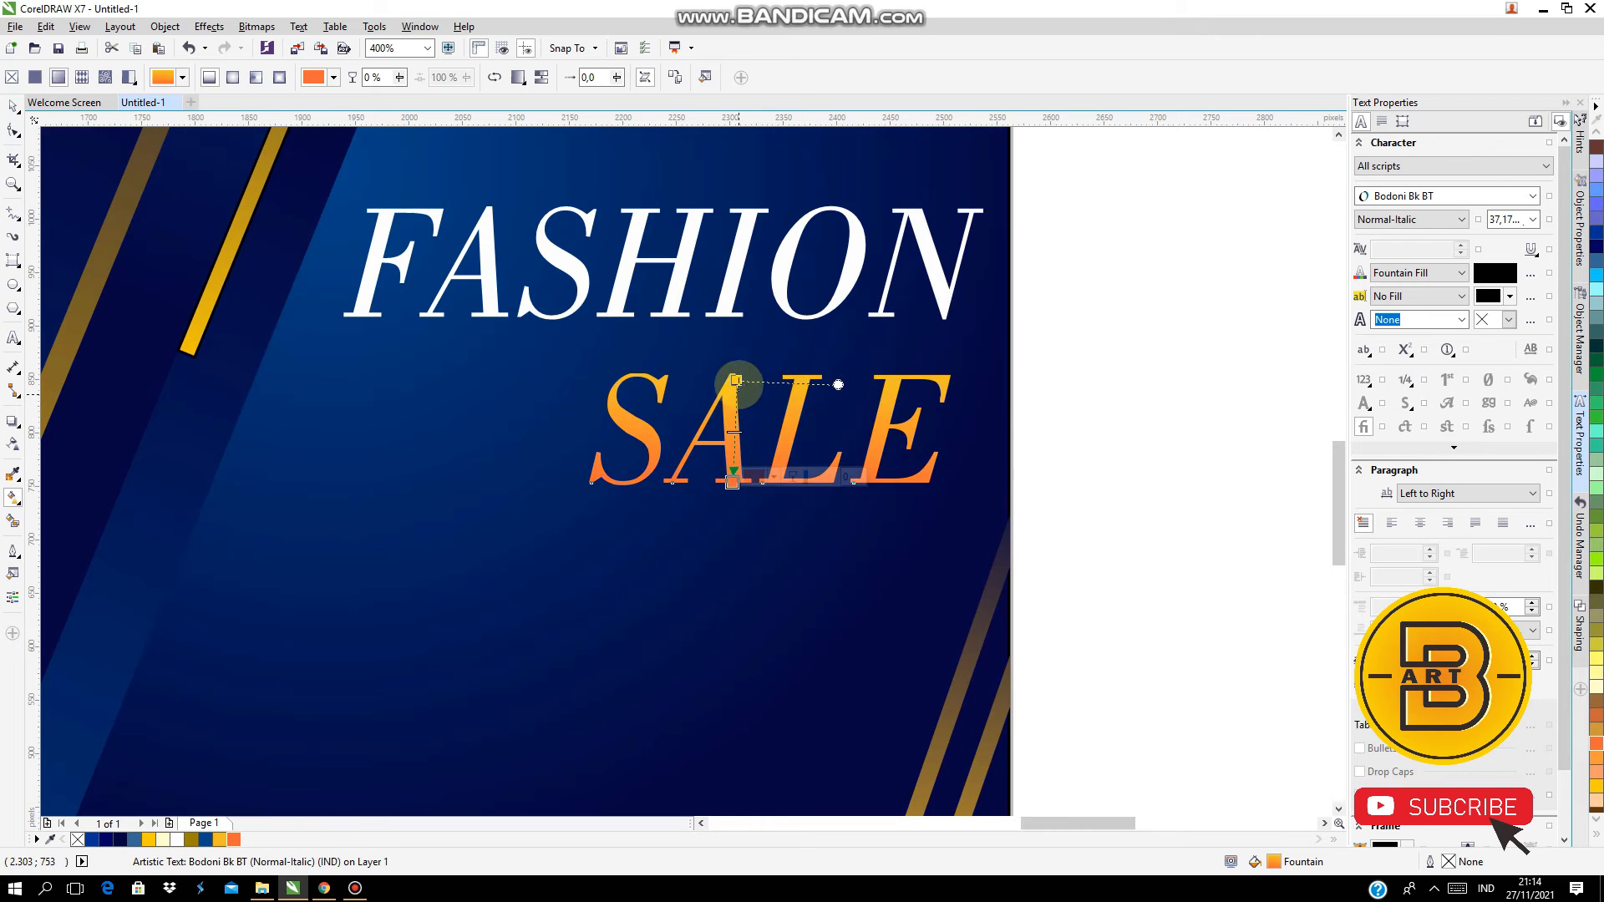
Nudge the SALE text up about 10 px, closer to FASHION
scroll(733, 383, "down", 2)
key("Up")
key("Up")
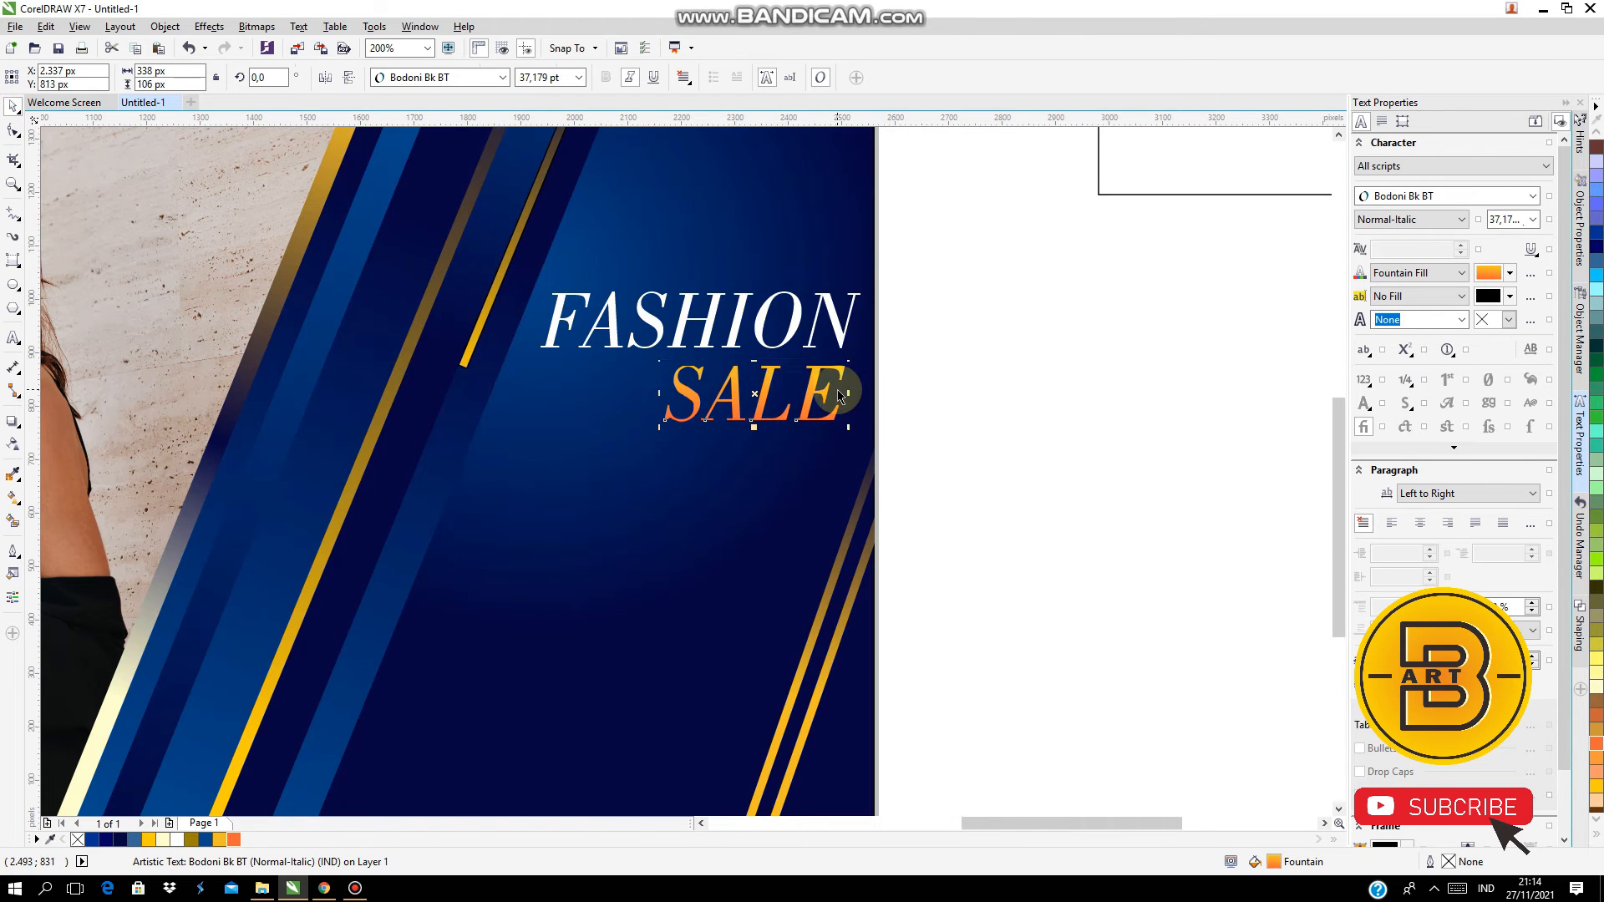
left_click(945, 428)
scroll(786, 380, "down", 4)
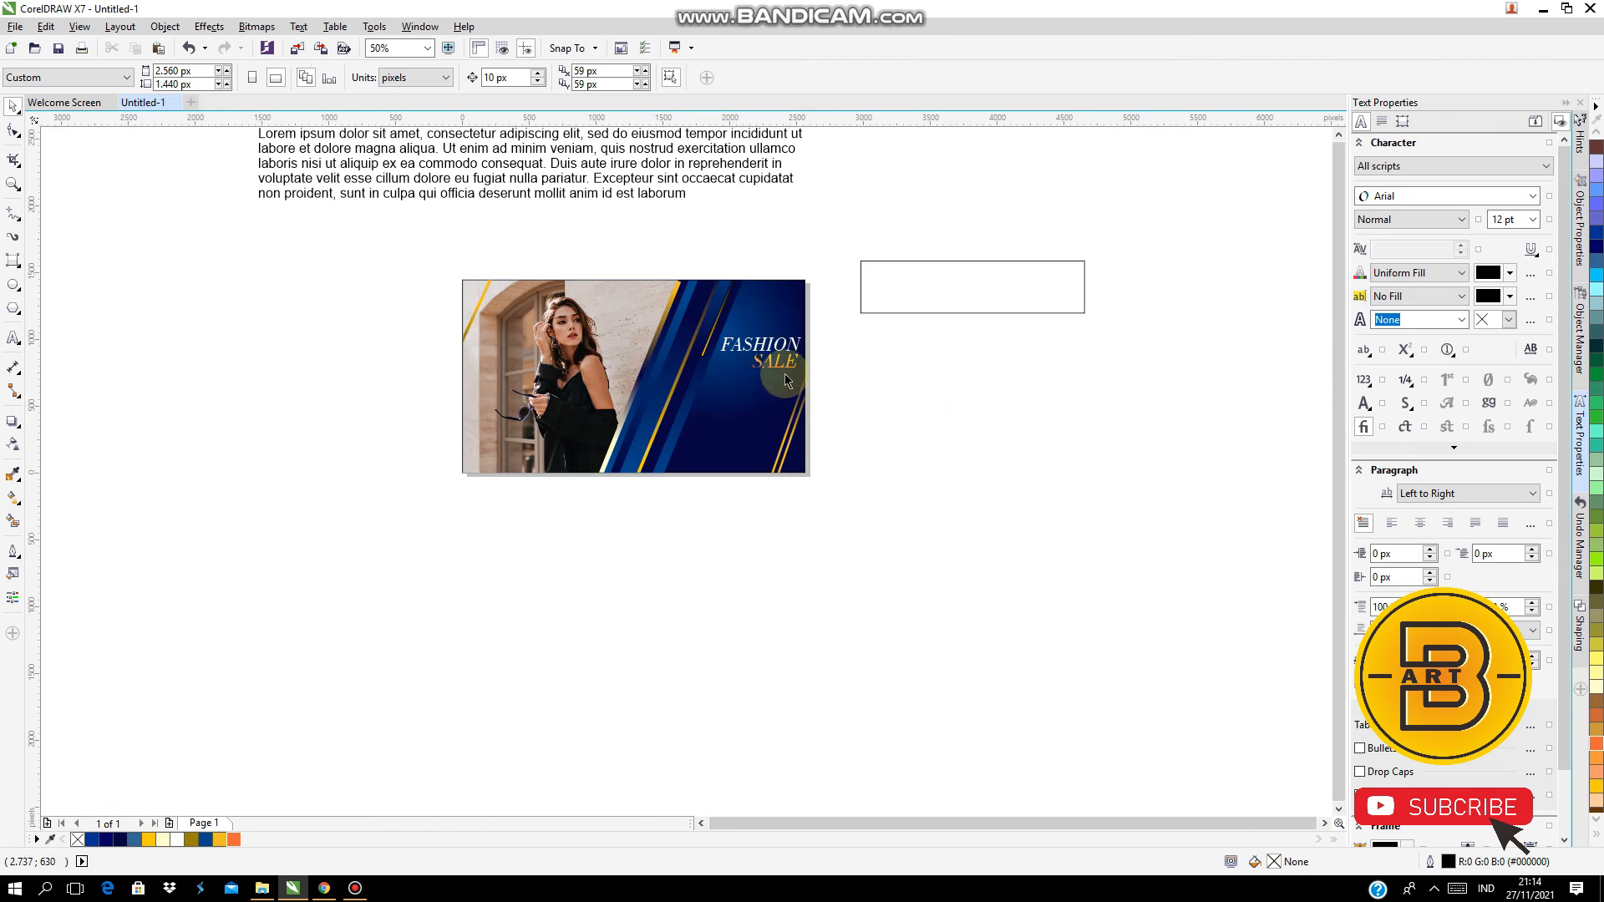
scroll(779, 351, "up", 2)
left_click(768, 382)
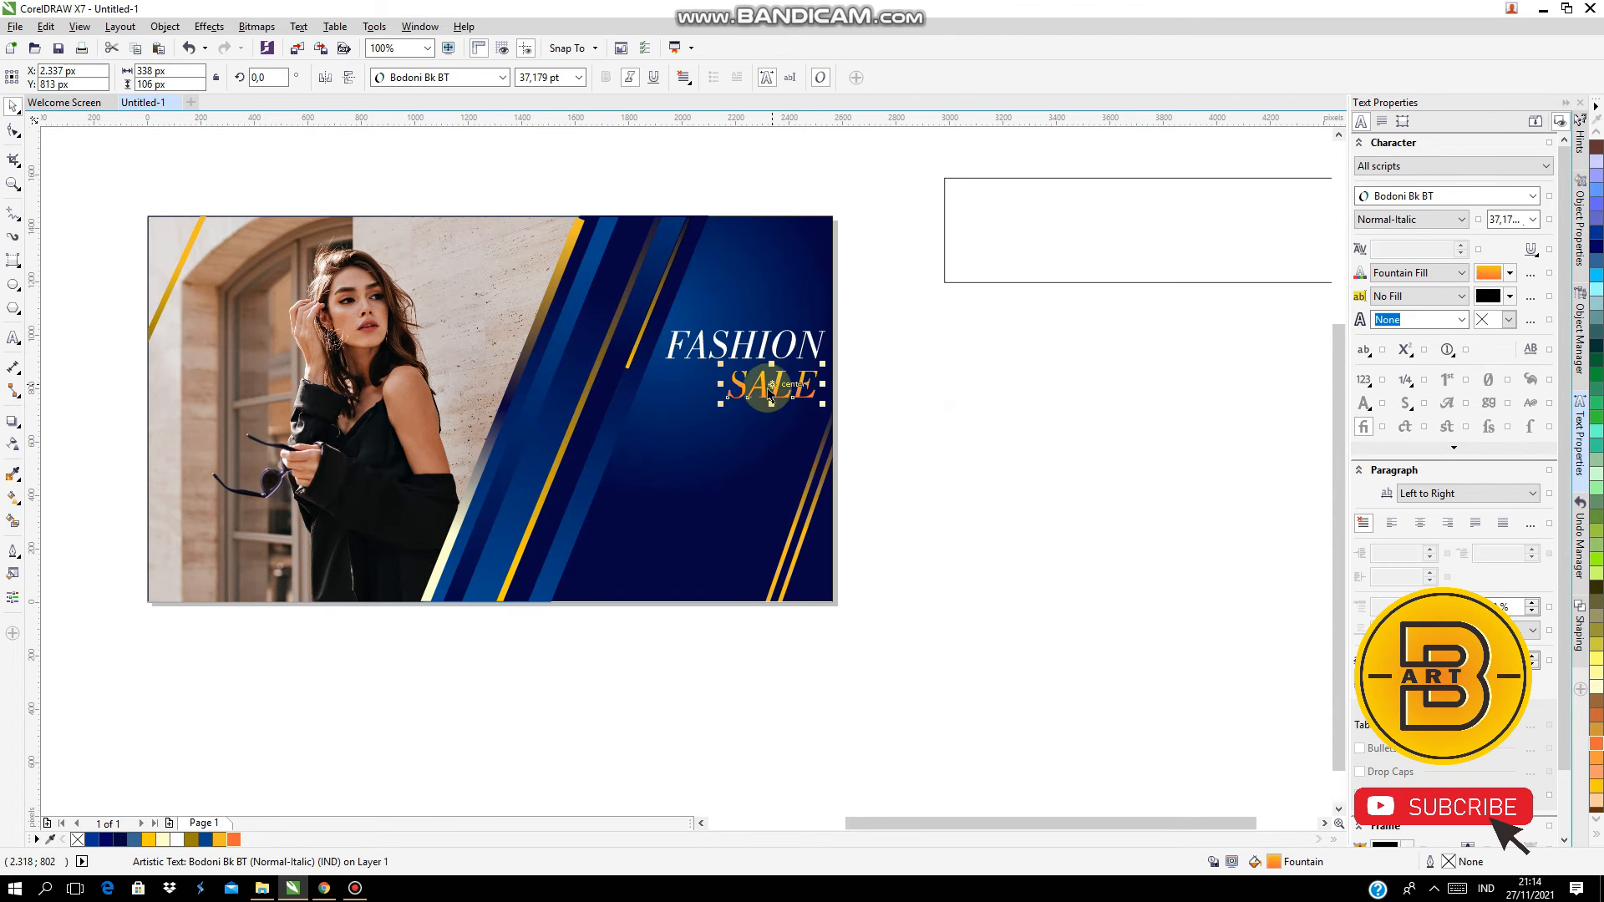
left_click(204, 362)
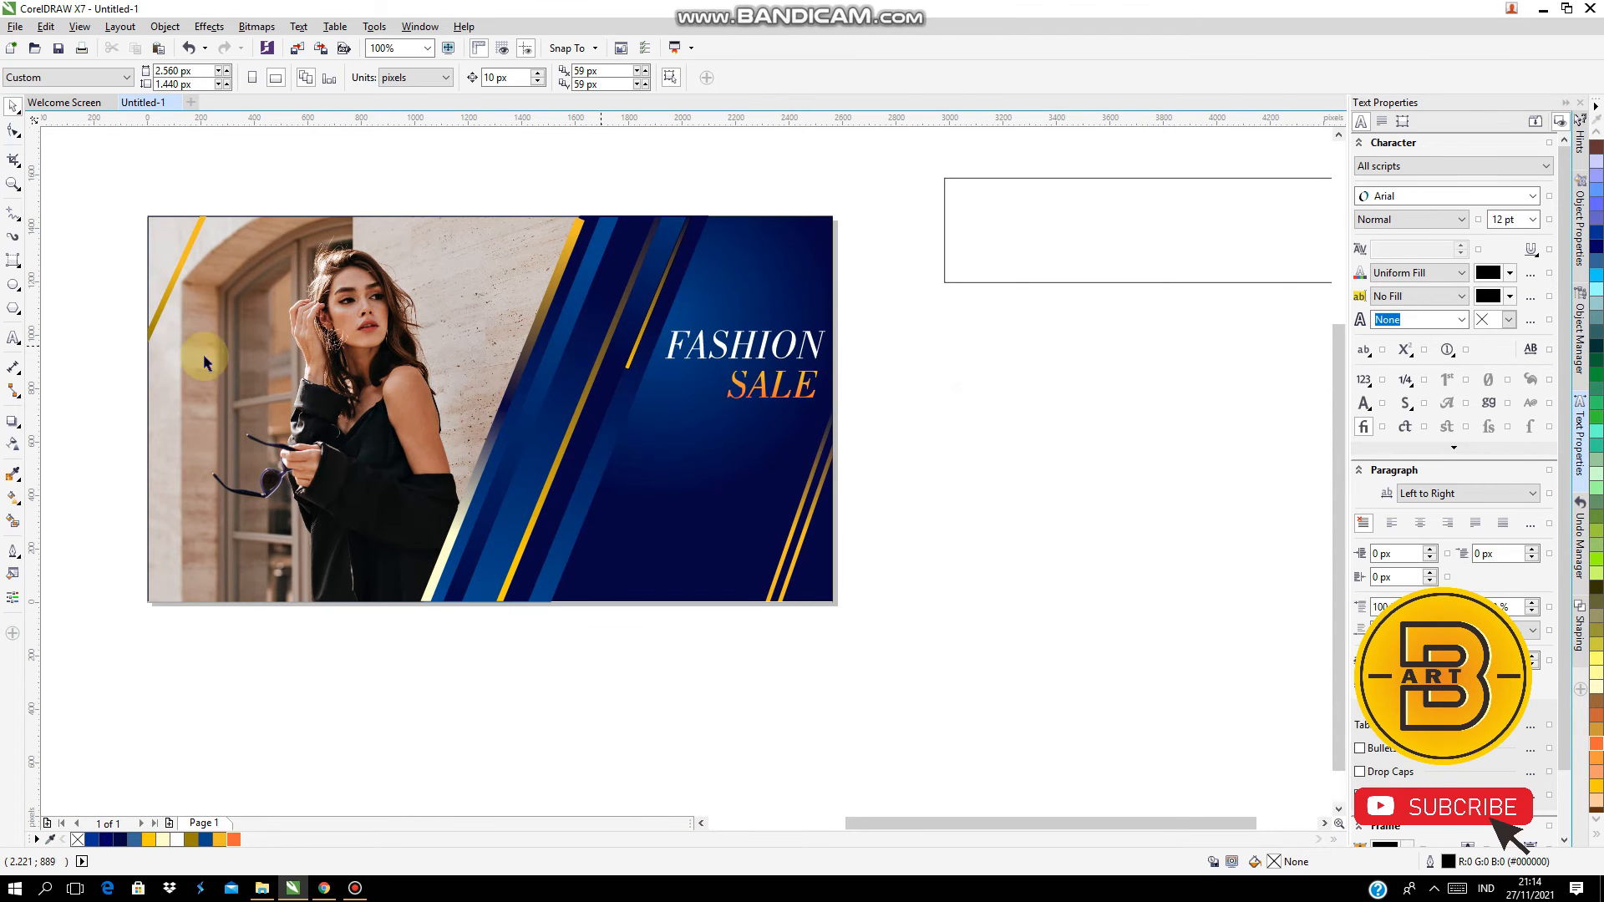
Draw a blue #03468C rectangle about 244 × 69 px below SALE, with 50 px rounded corners and no outline
left_click(14, 261)
scroll(771, 491, "up", 4)
scroll(771, 490, "down", 2)
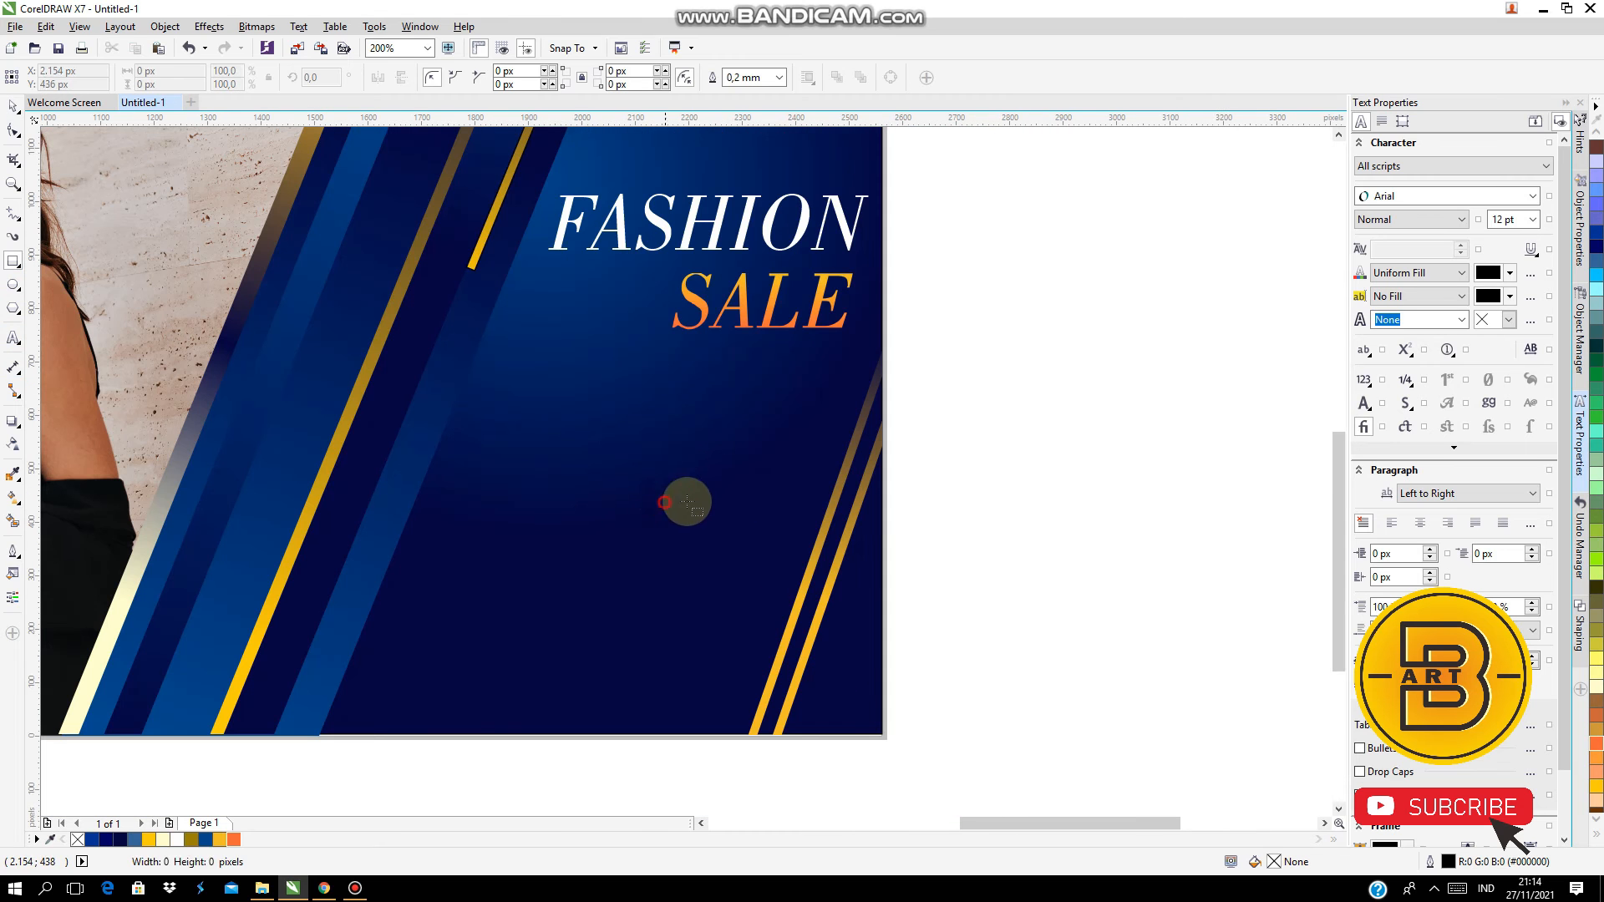
left_click_drag(664, 502, 794, 540)
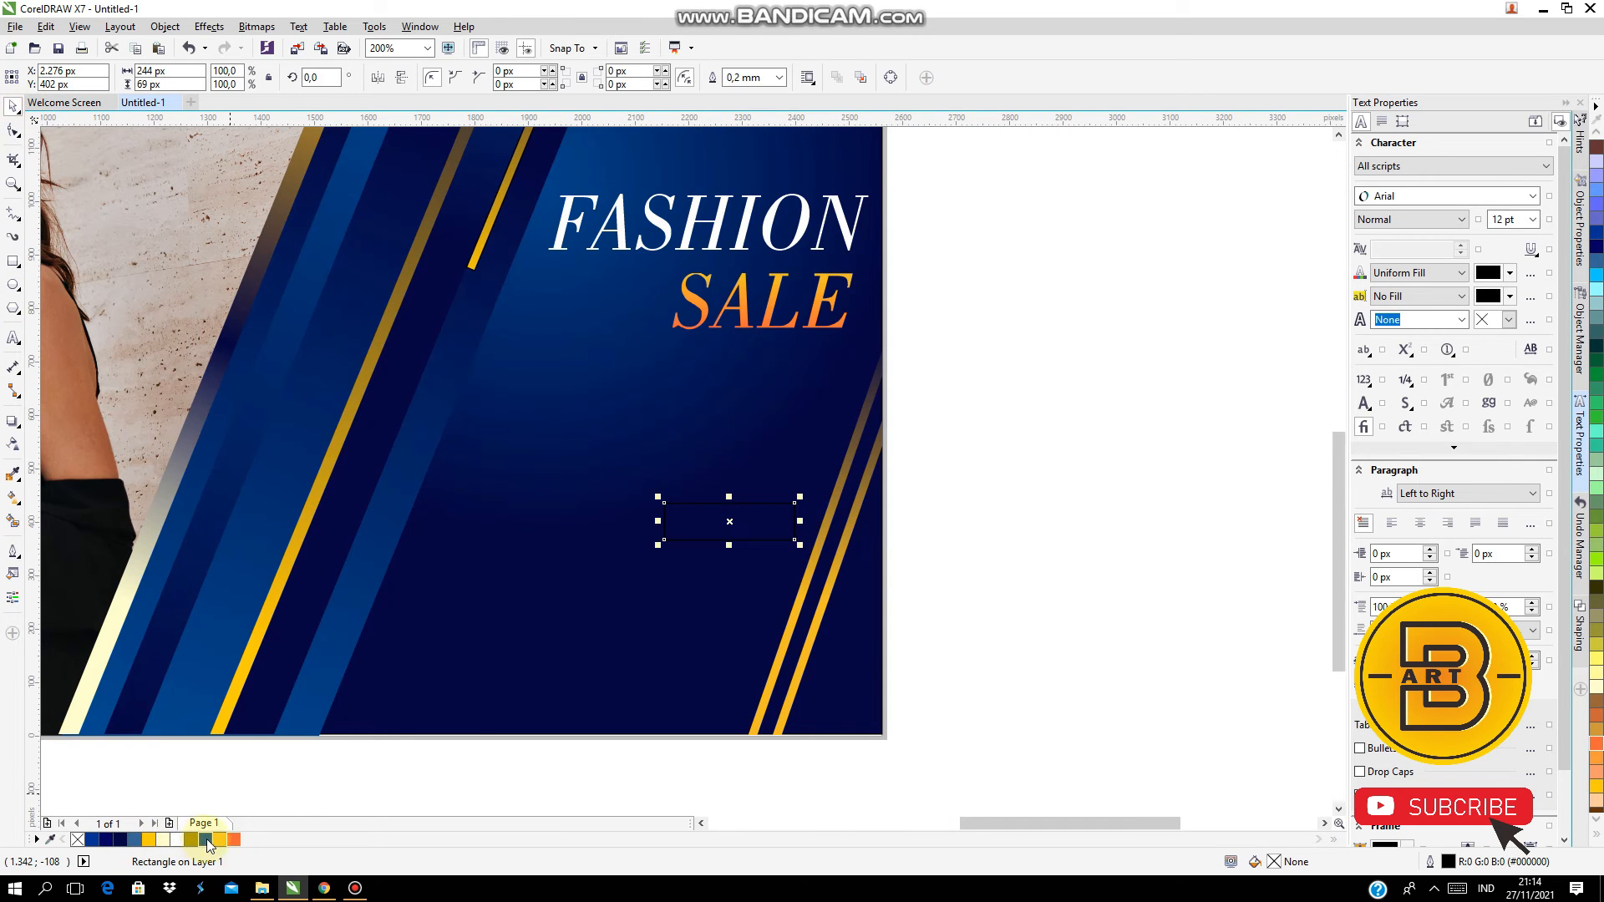
left_click(207, 840)
right_click(78, 840)
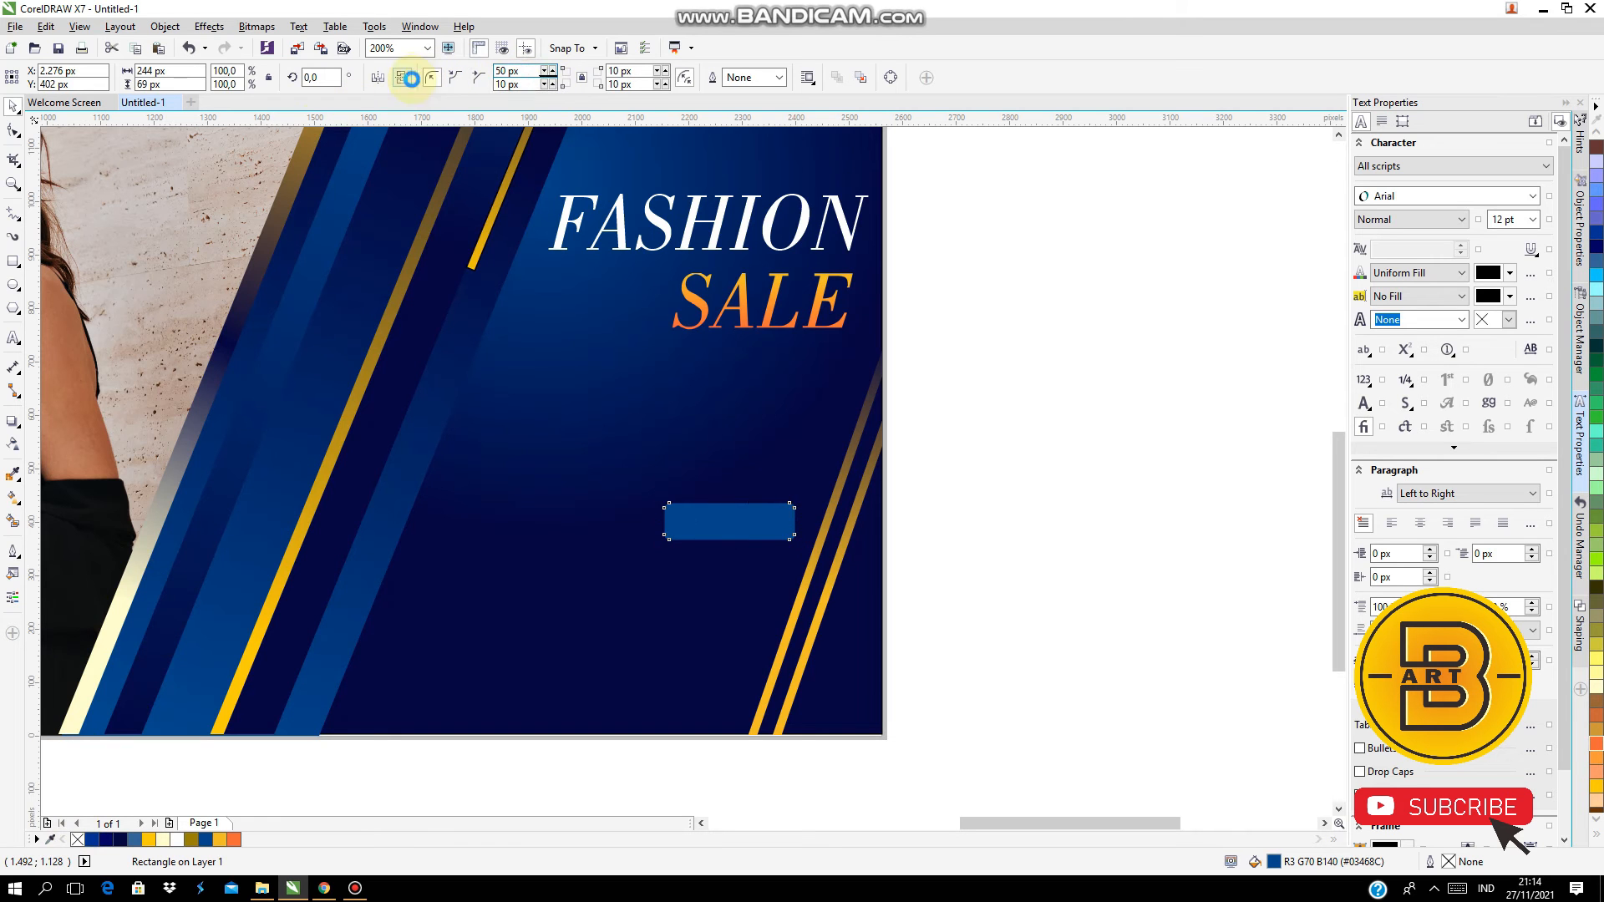
scroll(725, 523, "up", 1)
scroll(725, 523, "down", 1)
left_click(726, 523)
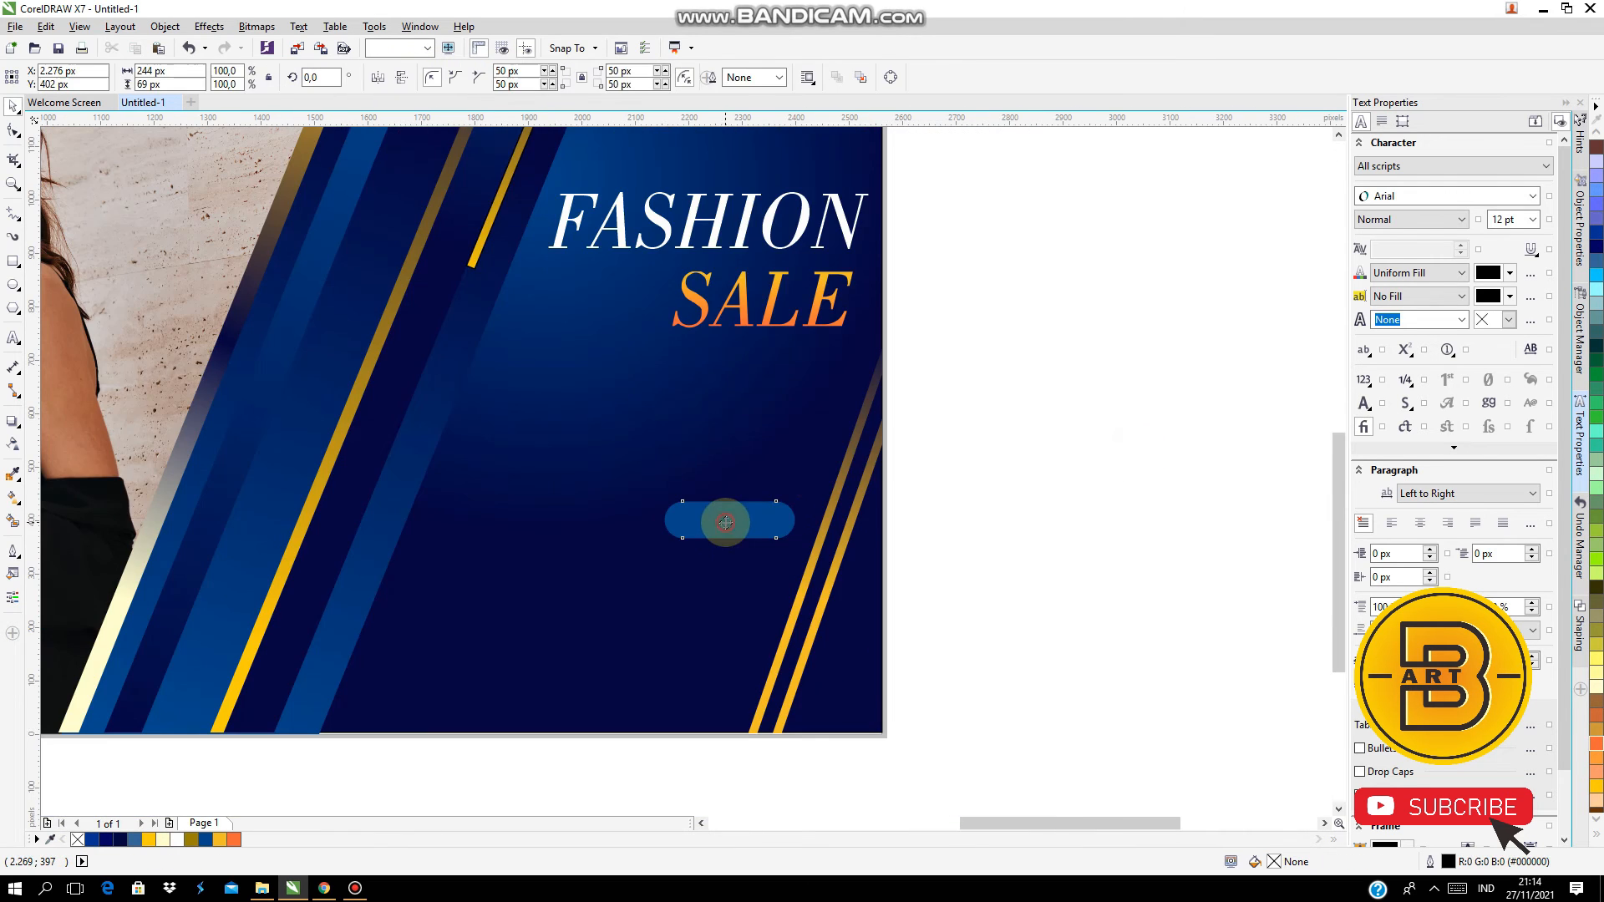
Give the rounded button a vertical fountain fill from blue at the top to dark navy at the bottom
left_click(15, 499)
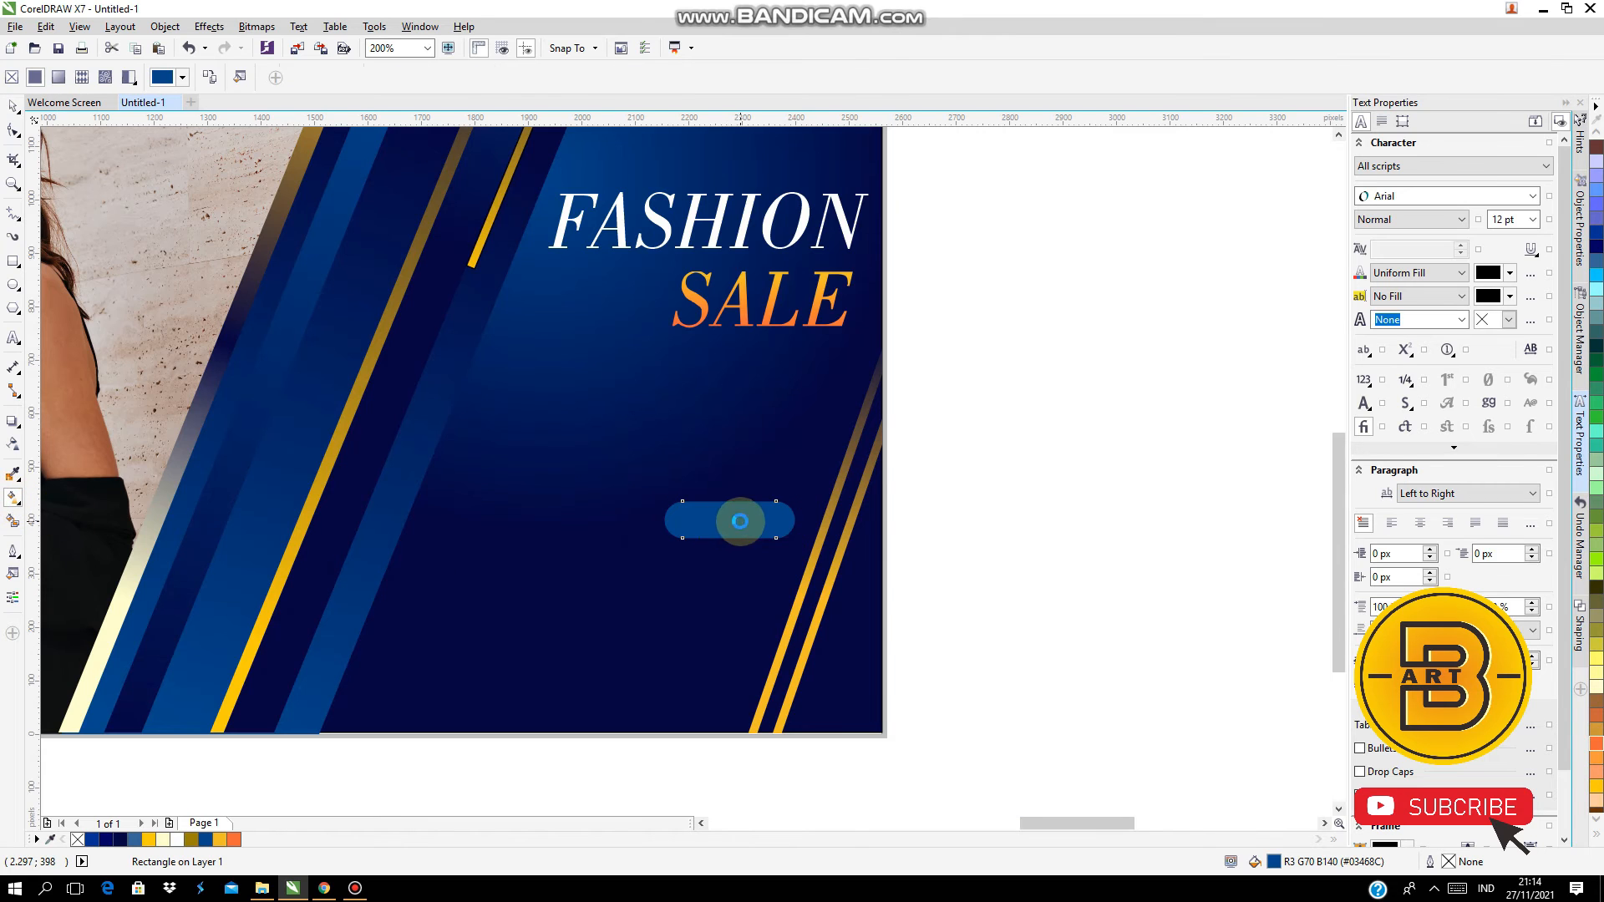
scroll(738, 519, "up", 1)
left_click_drag(733, 504, 733, 562)
left_click(120, 840)
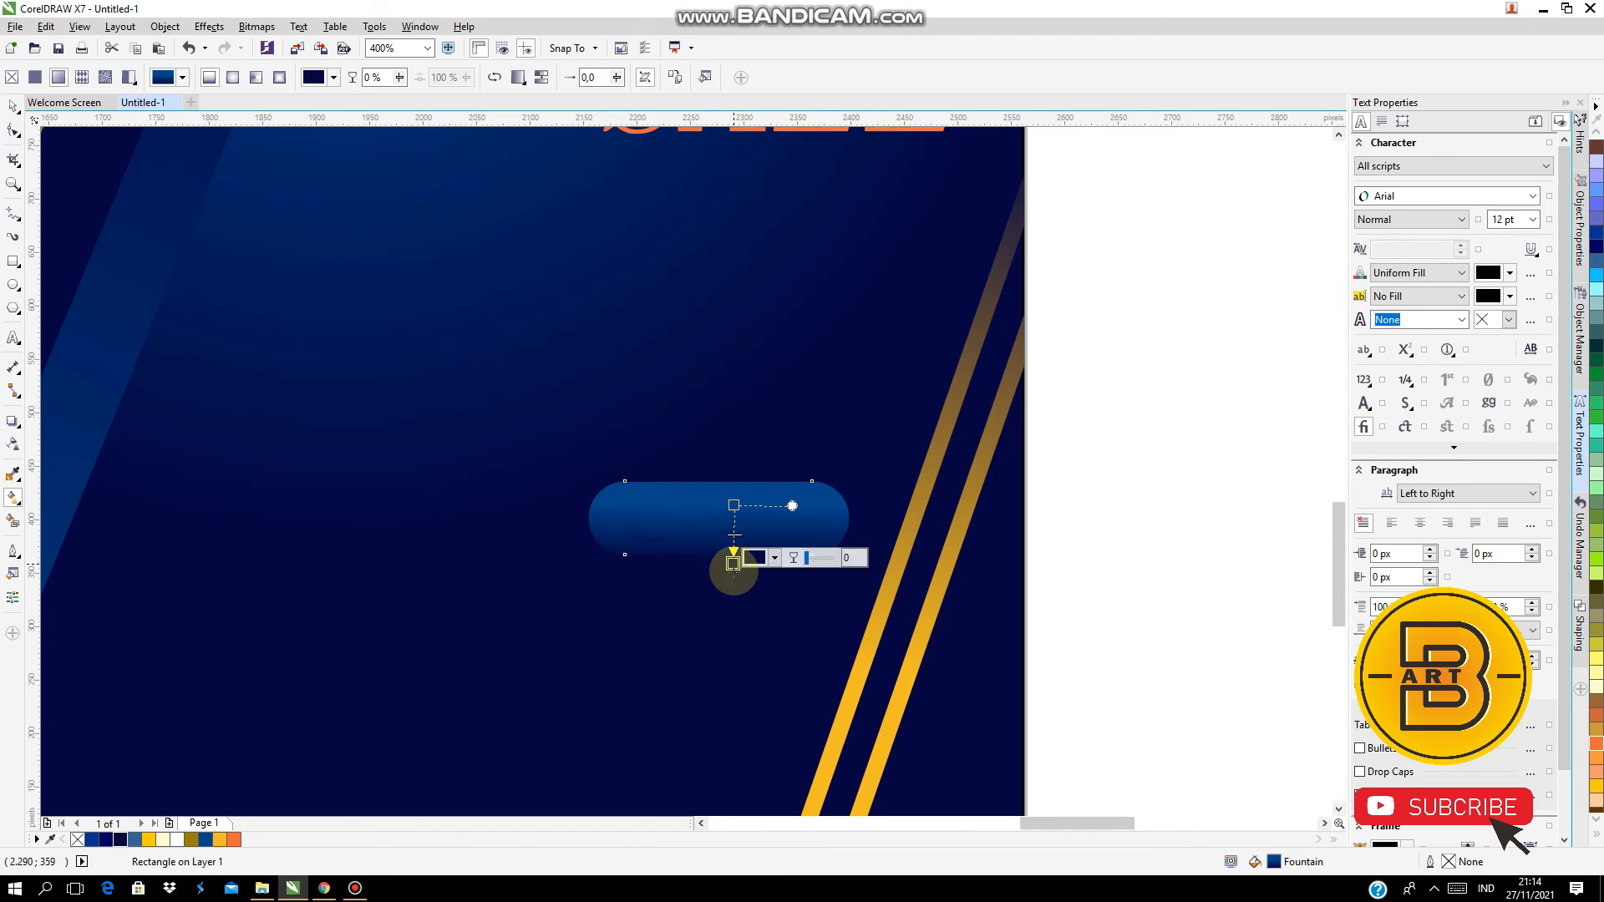
key("space")
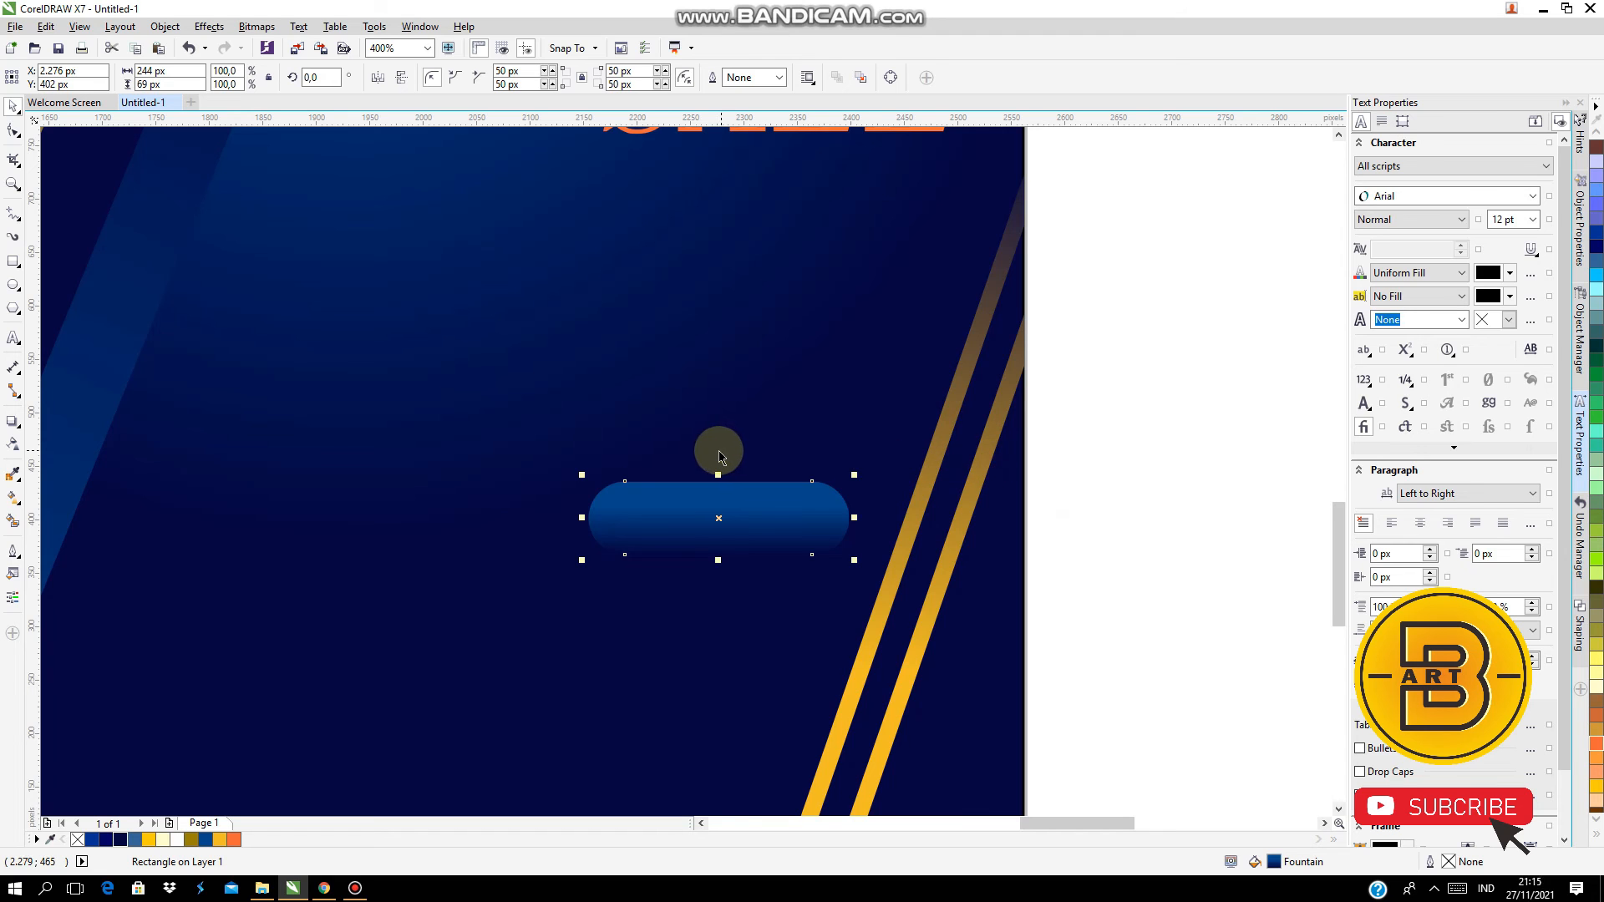
Add a lighter blue copy of the button behind it, shifted up about 6 px as a highlight along the upper edge
left_click(1130, 416)
scroll(741, 481, "up", 1)
left_click(770, 512)
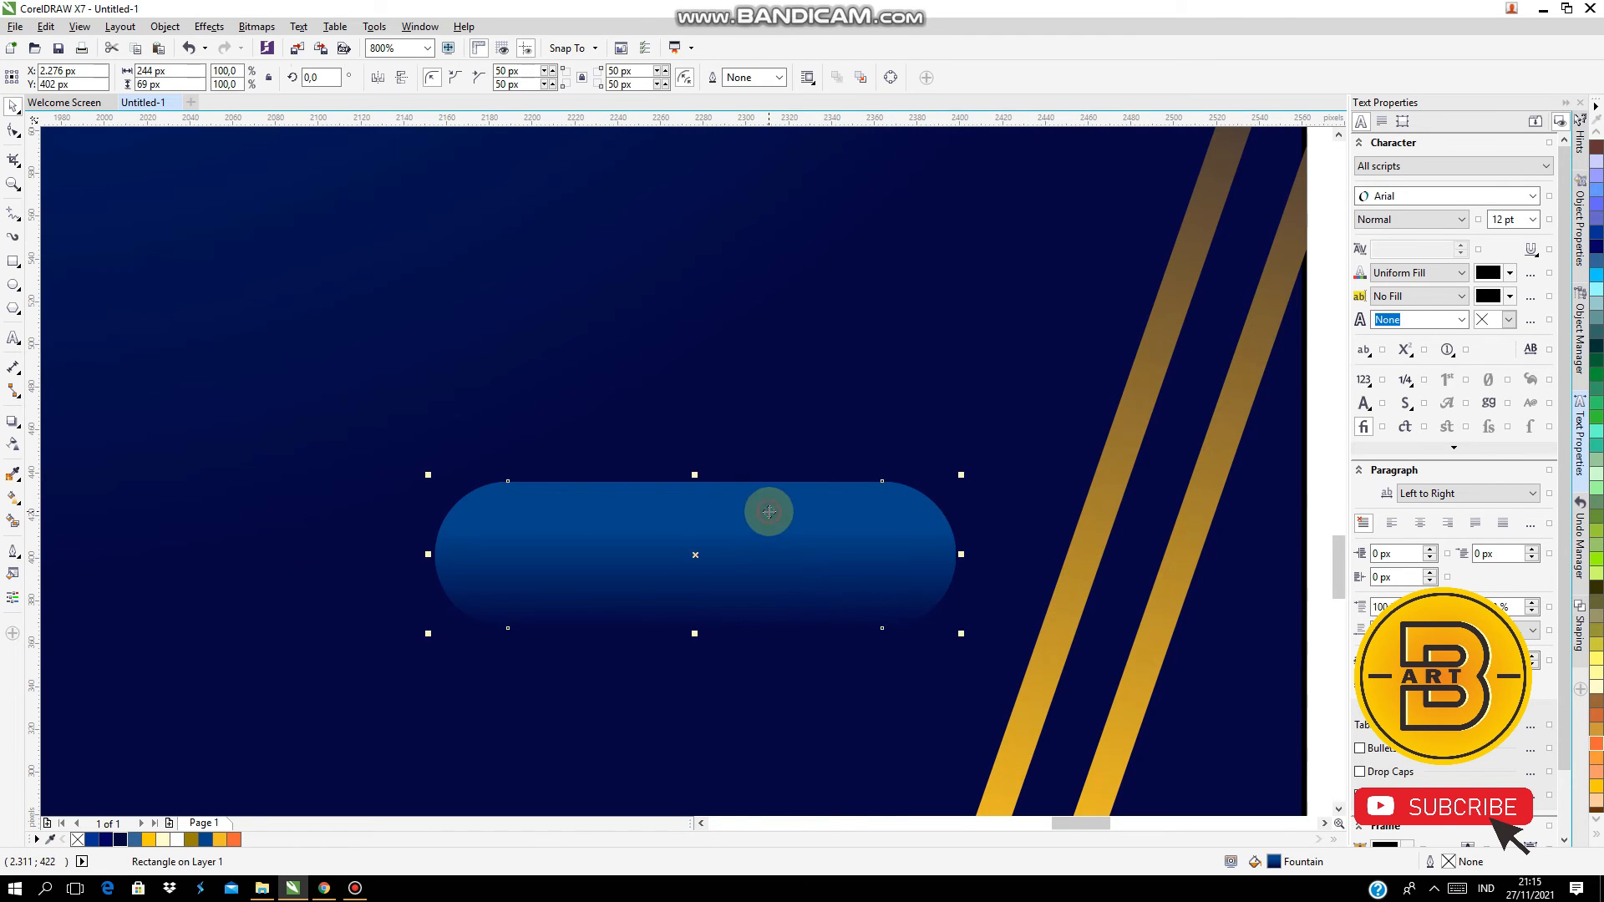
left_click_drag(691, 555, 693, 541)
left_click(728, 568)
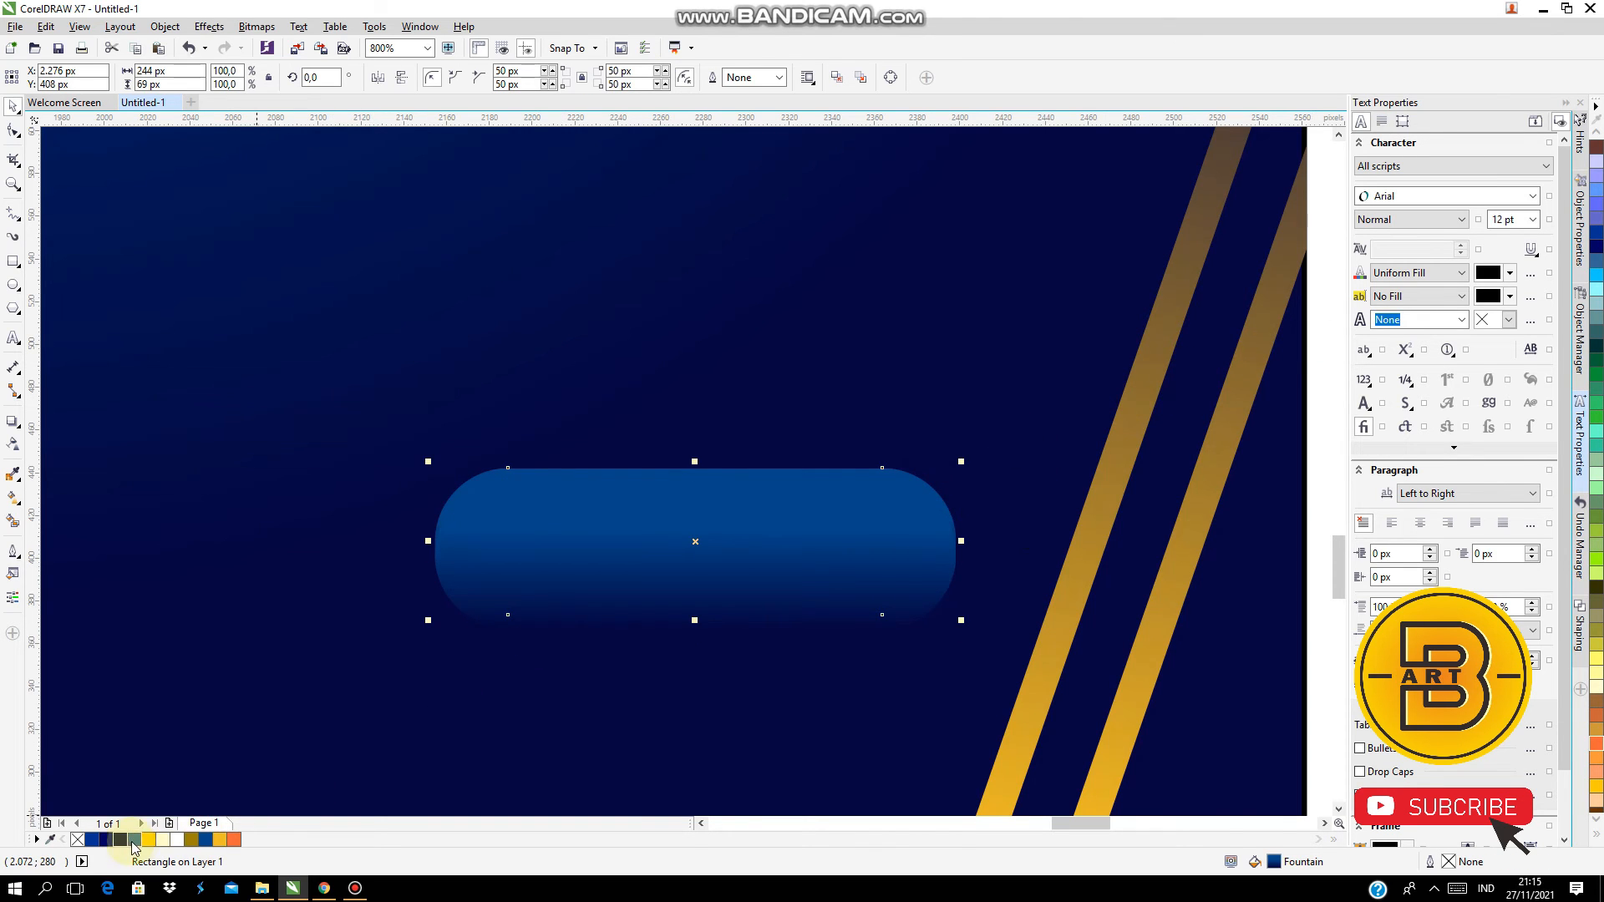
scroll(468, 482, "down", 2)
left_click(795, 537)
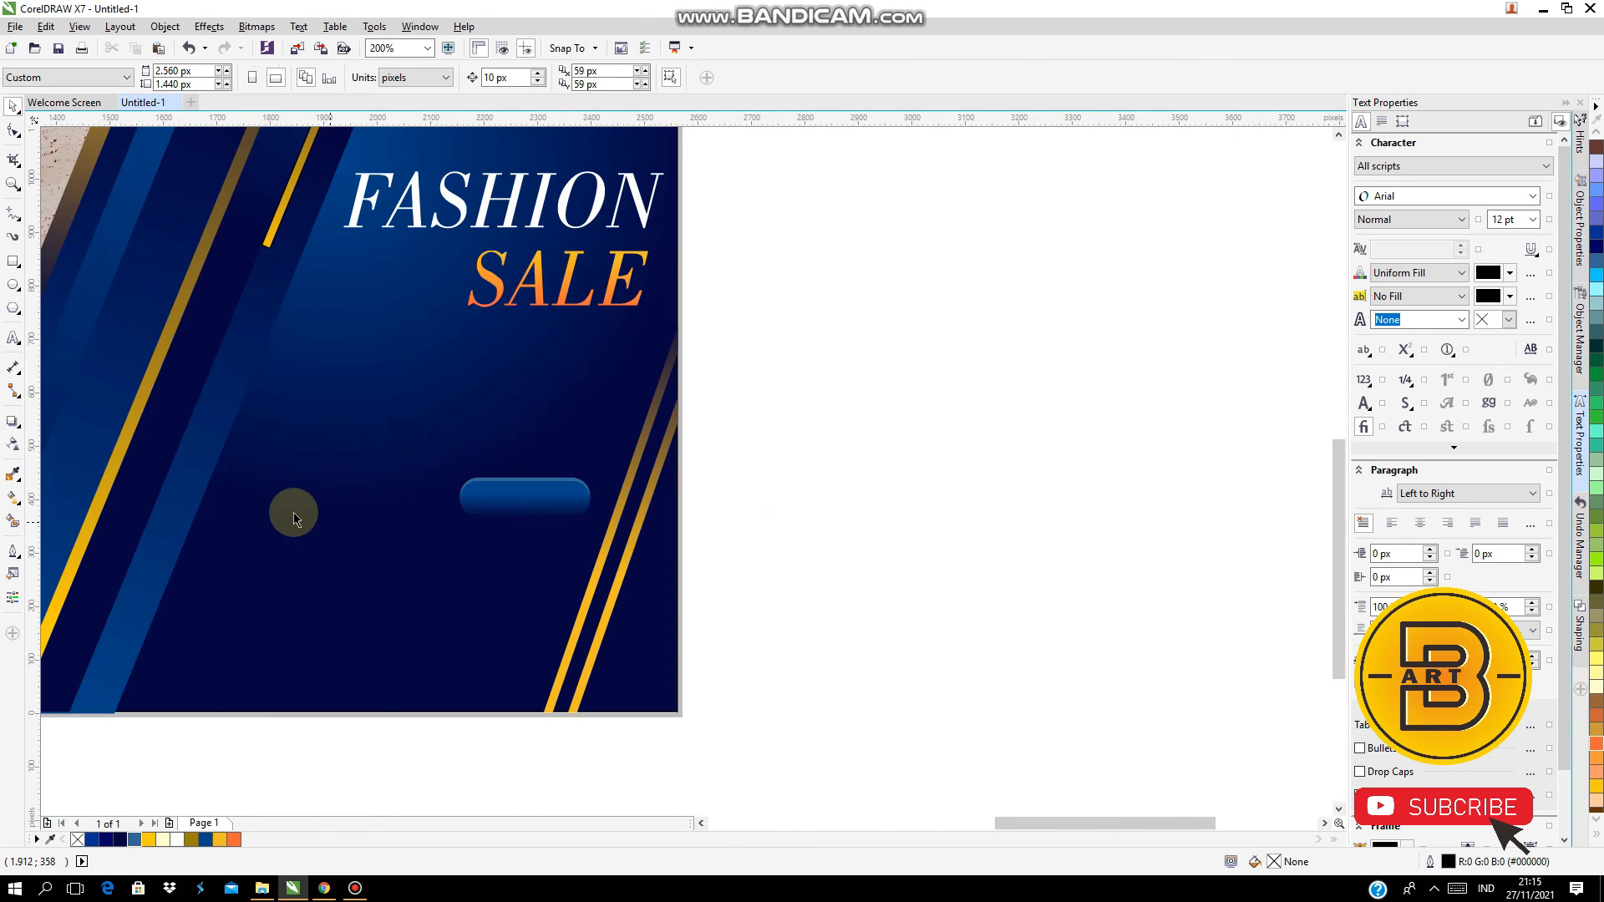
Add the text SHOP NOW on the empty area beside the banner and set its font to Calibri
left_click(13, 339)
left_click(781, 493)
type("SHOP NOW")
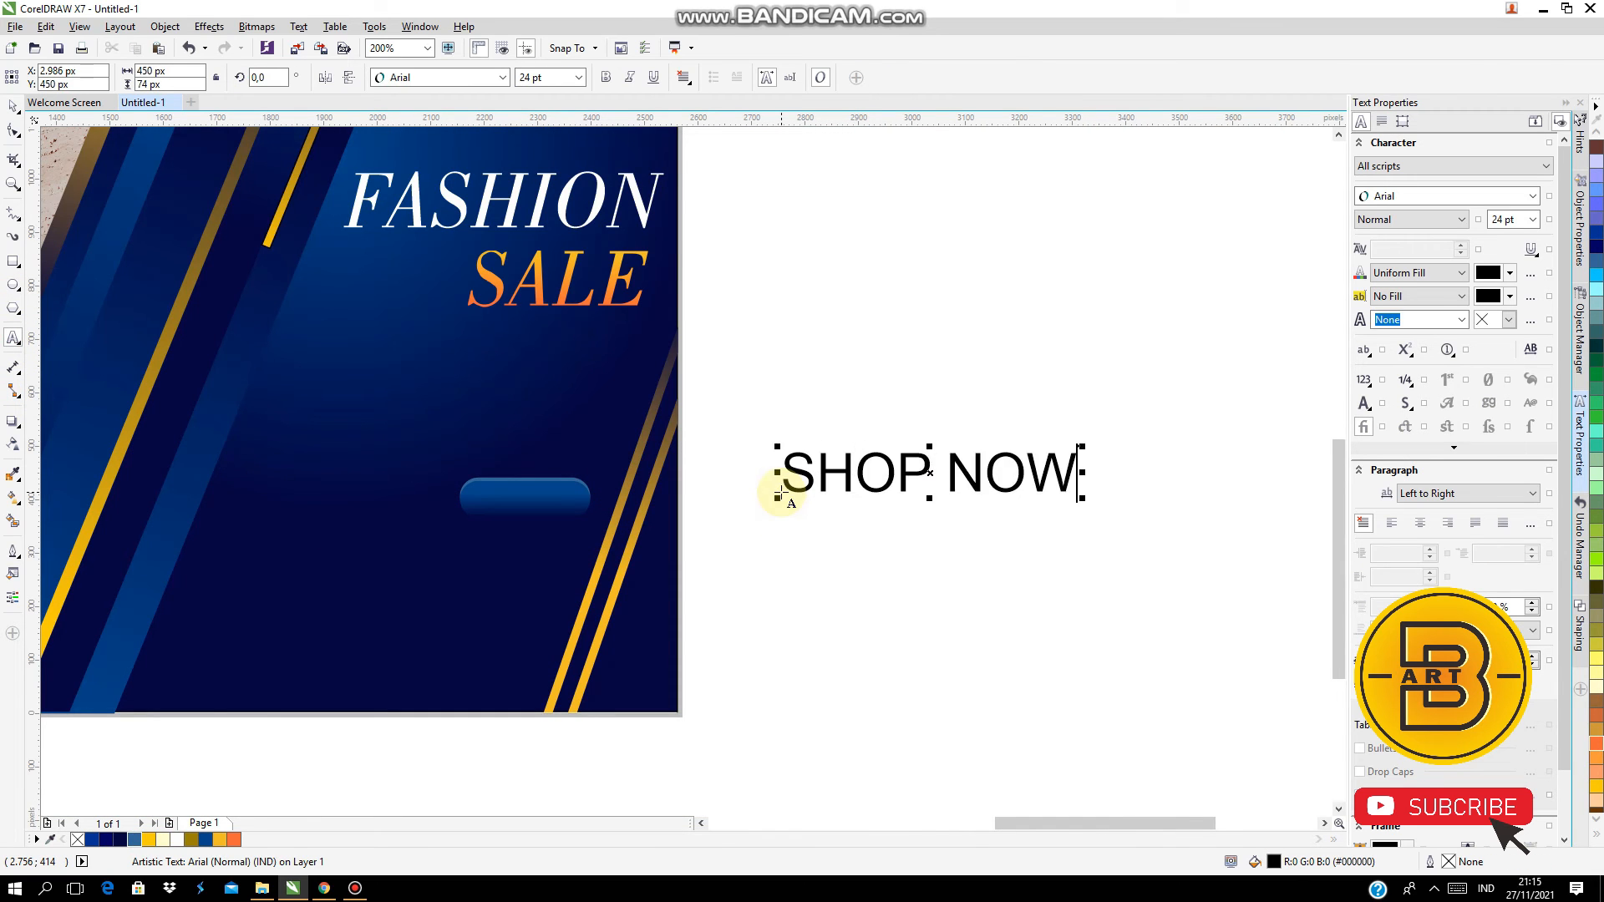
left_click(14, 106)
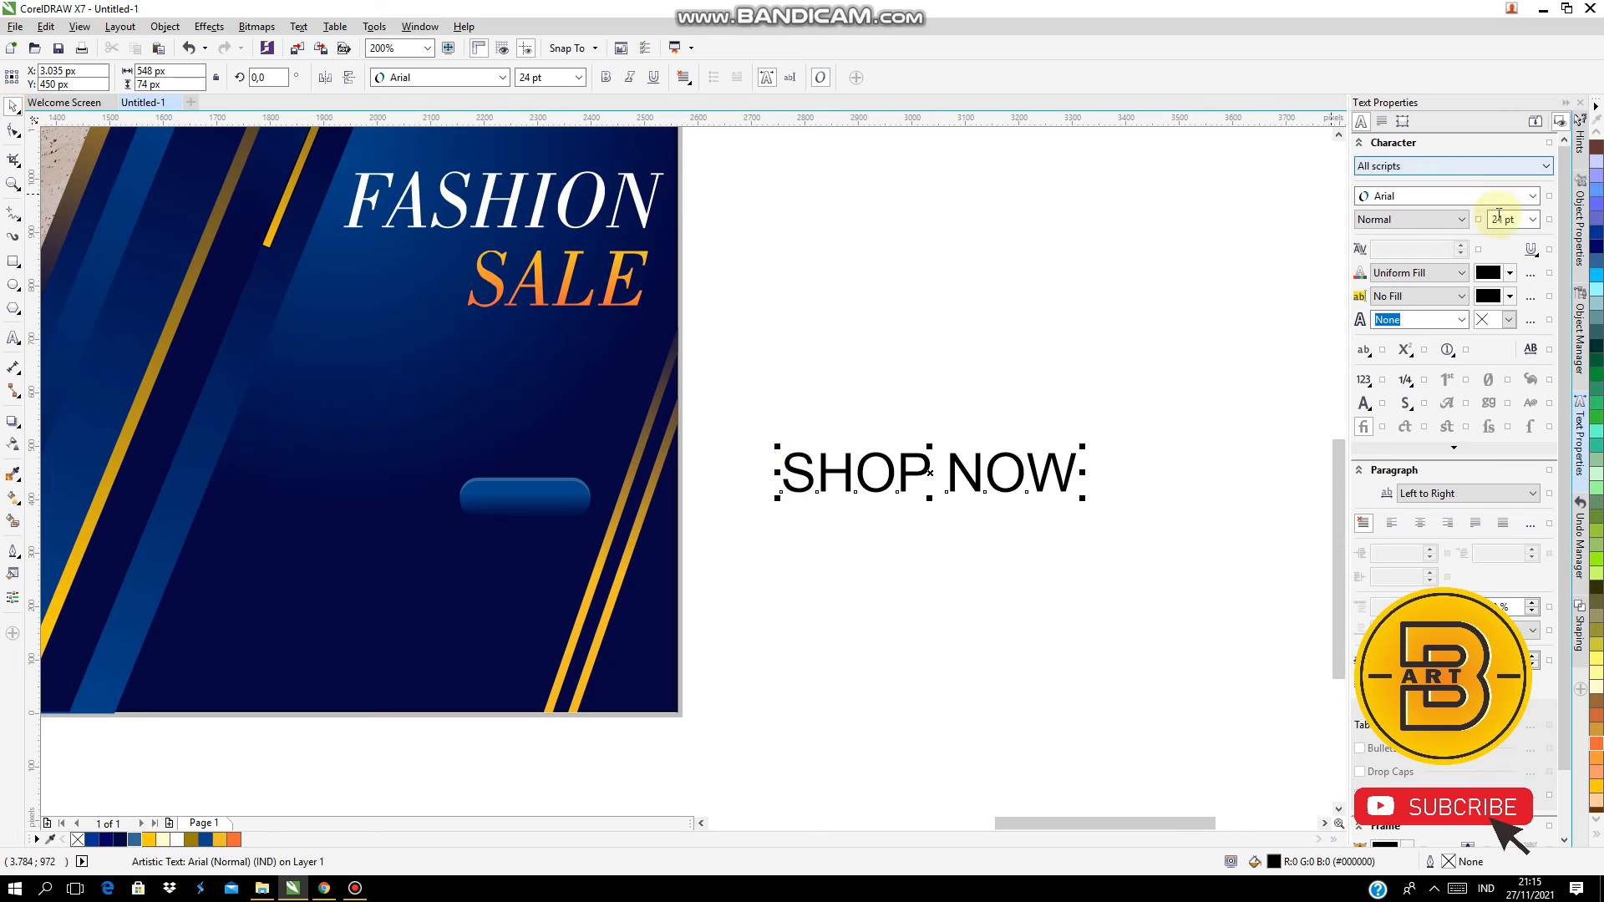
left_click(1532, 195)
left_click(1399, 266)
Colour the SHOP NOW text white, resize it to about 10 pt and centre it on the blue button
left_click_drag(1038, 450, 956, 473)
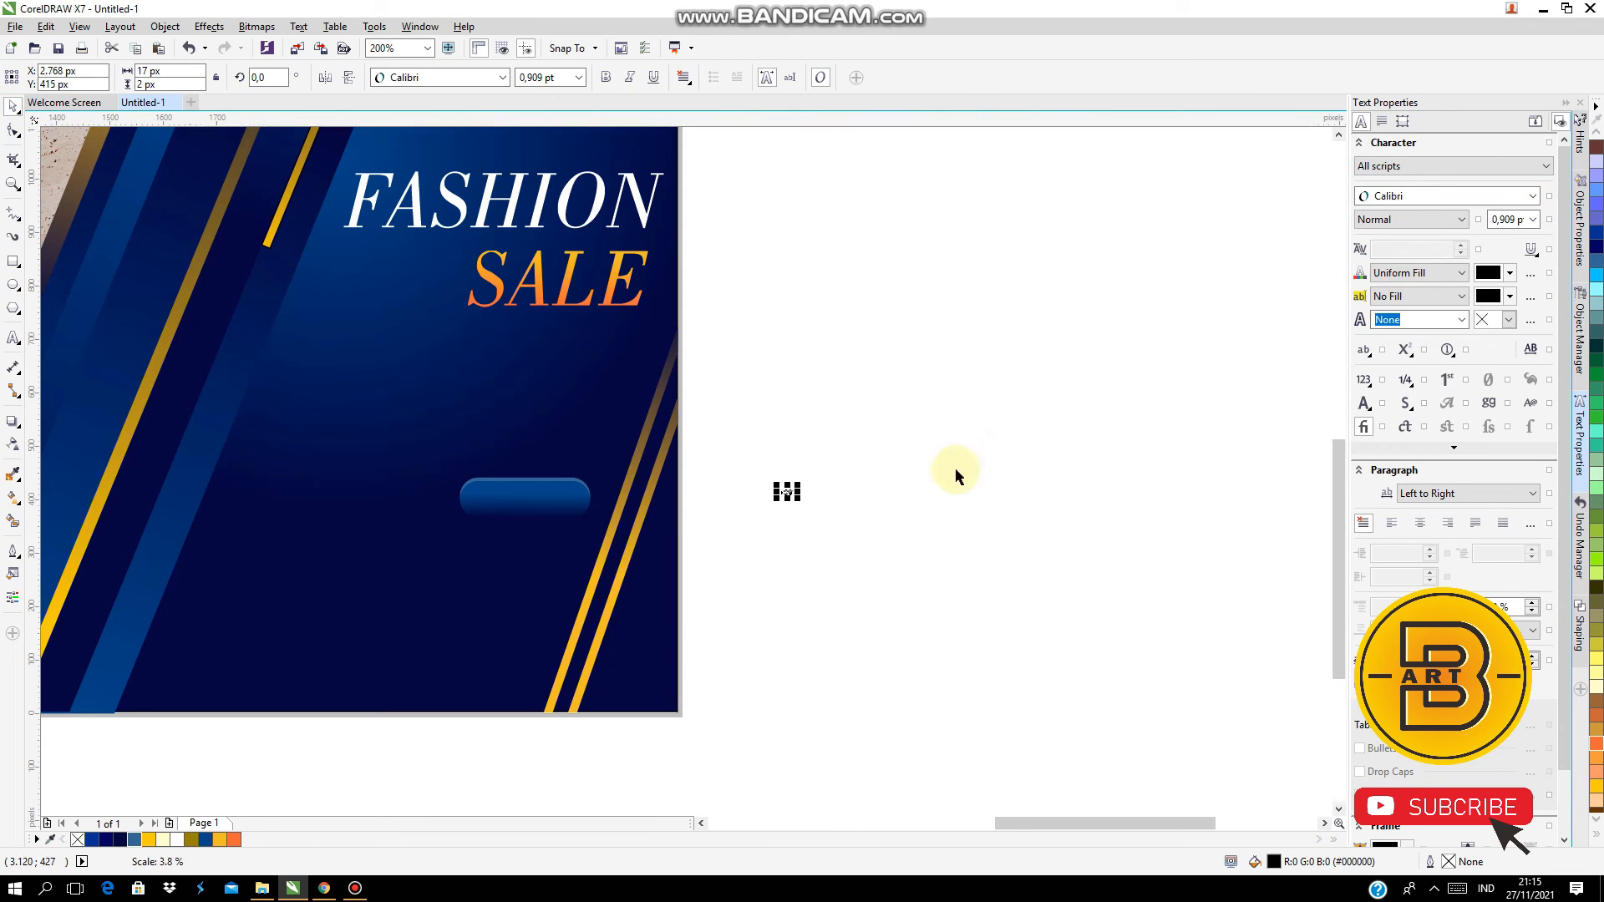
left_click_drag(788, 492, 566, 518)
left_click(177, 839)
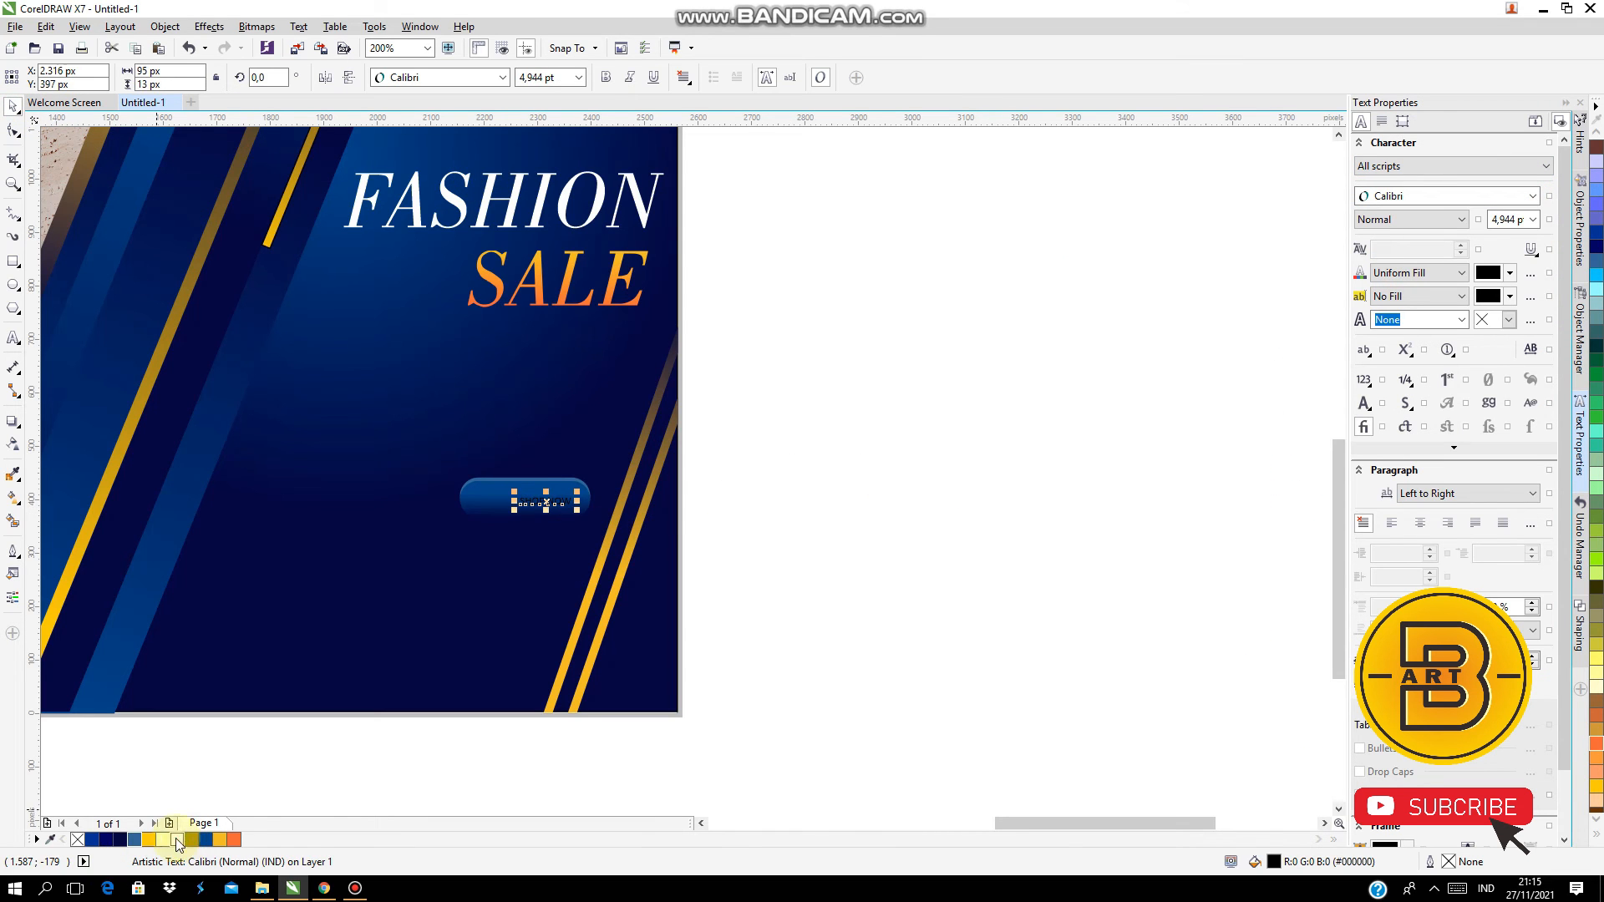
scroll(429, 496, "up", 2)
left_click_drag(902, 518, 690, 493)
left_click_drag(787, 518, 1010, 554)
left_click(1035, 547, "shift")
key("c")
key("e")
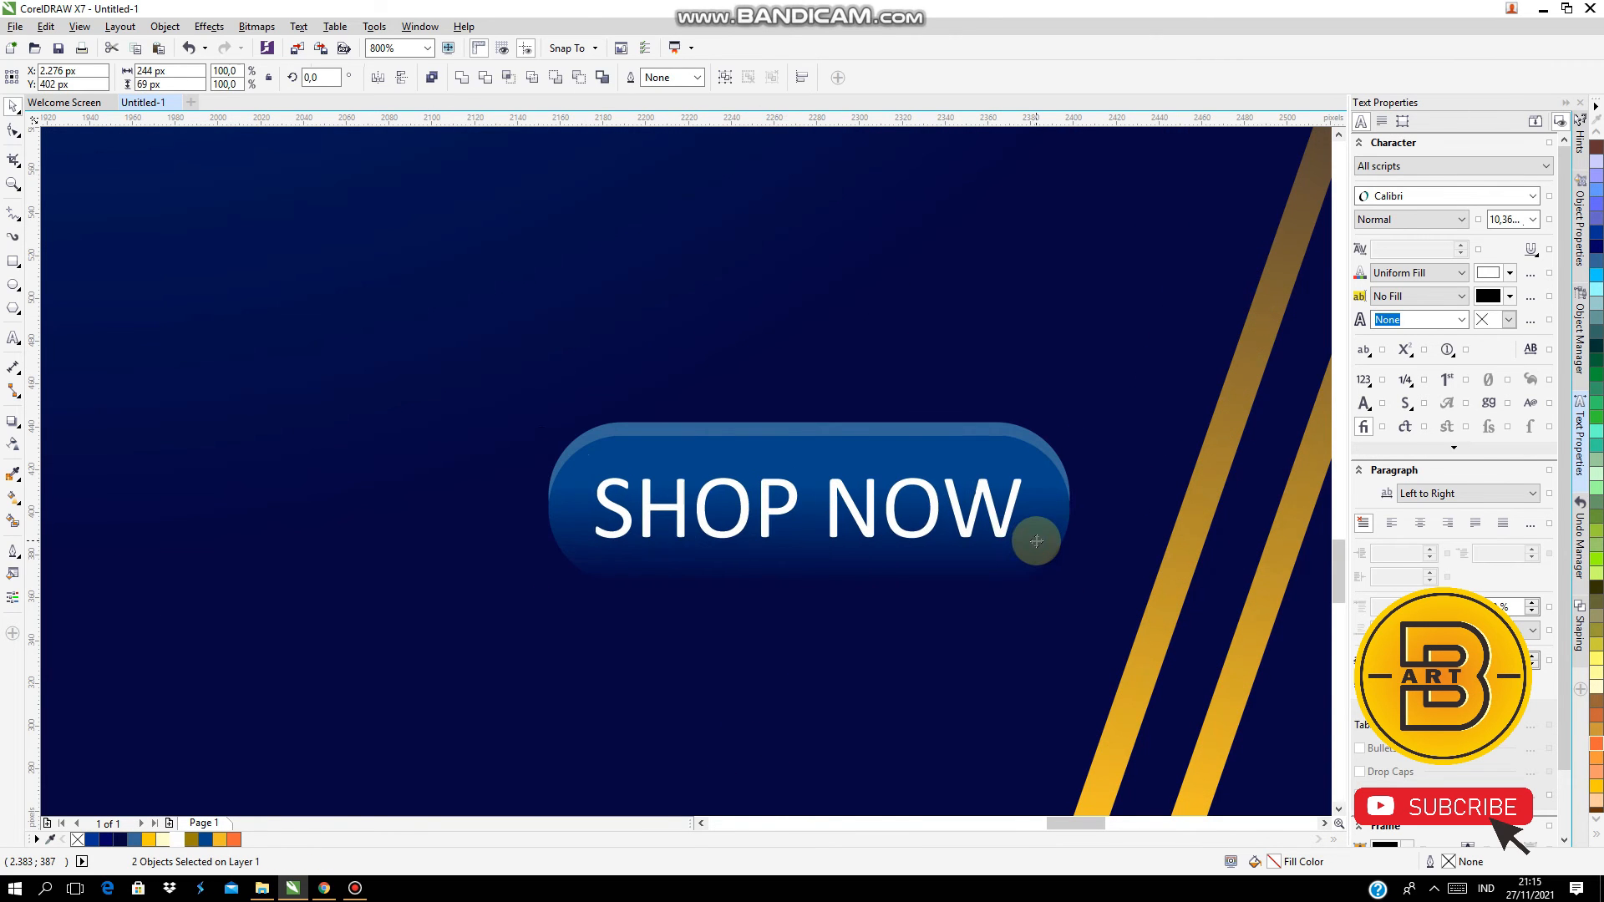
scroll(948, 536, "down", 1)
left_click(1236, 516)
scroll(920, 480, "down", 2)
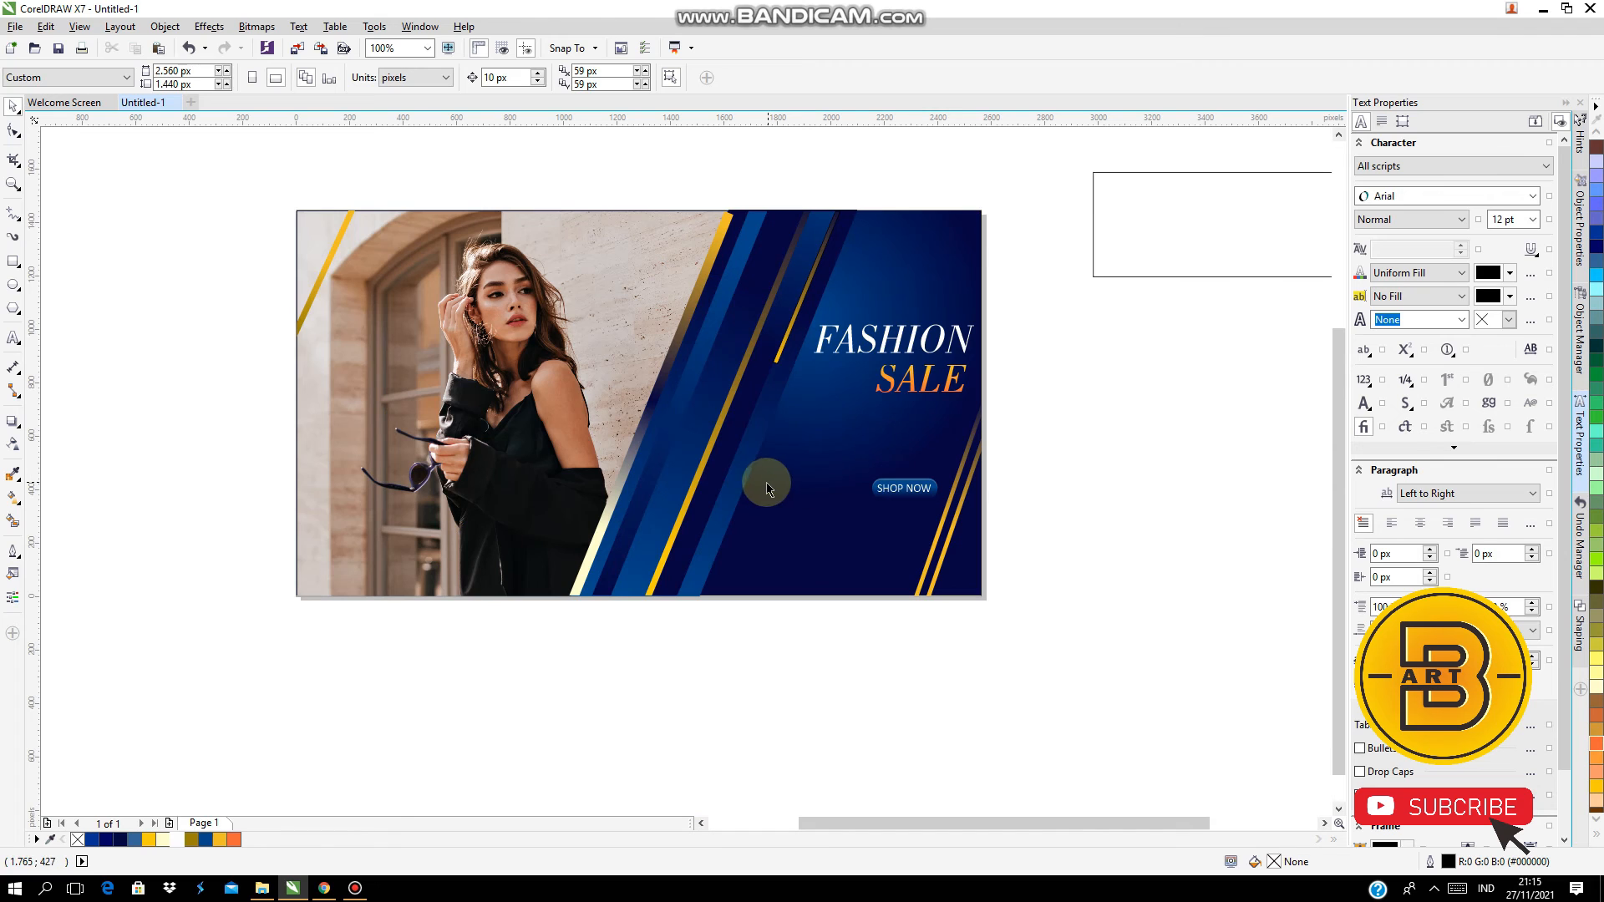
Place a circle about 327 px across over the photo's slanted edge, filled with blue #03468C and without an outline
key("F7")
left_click_drag(274, 350, 172, 459)
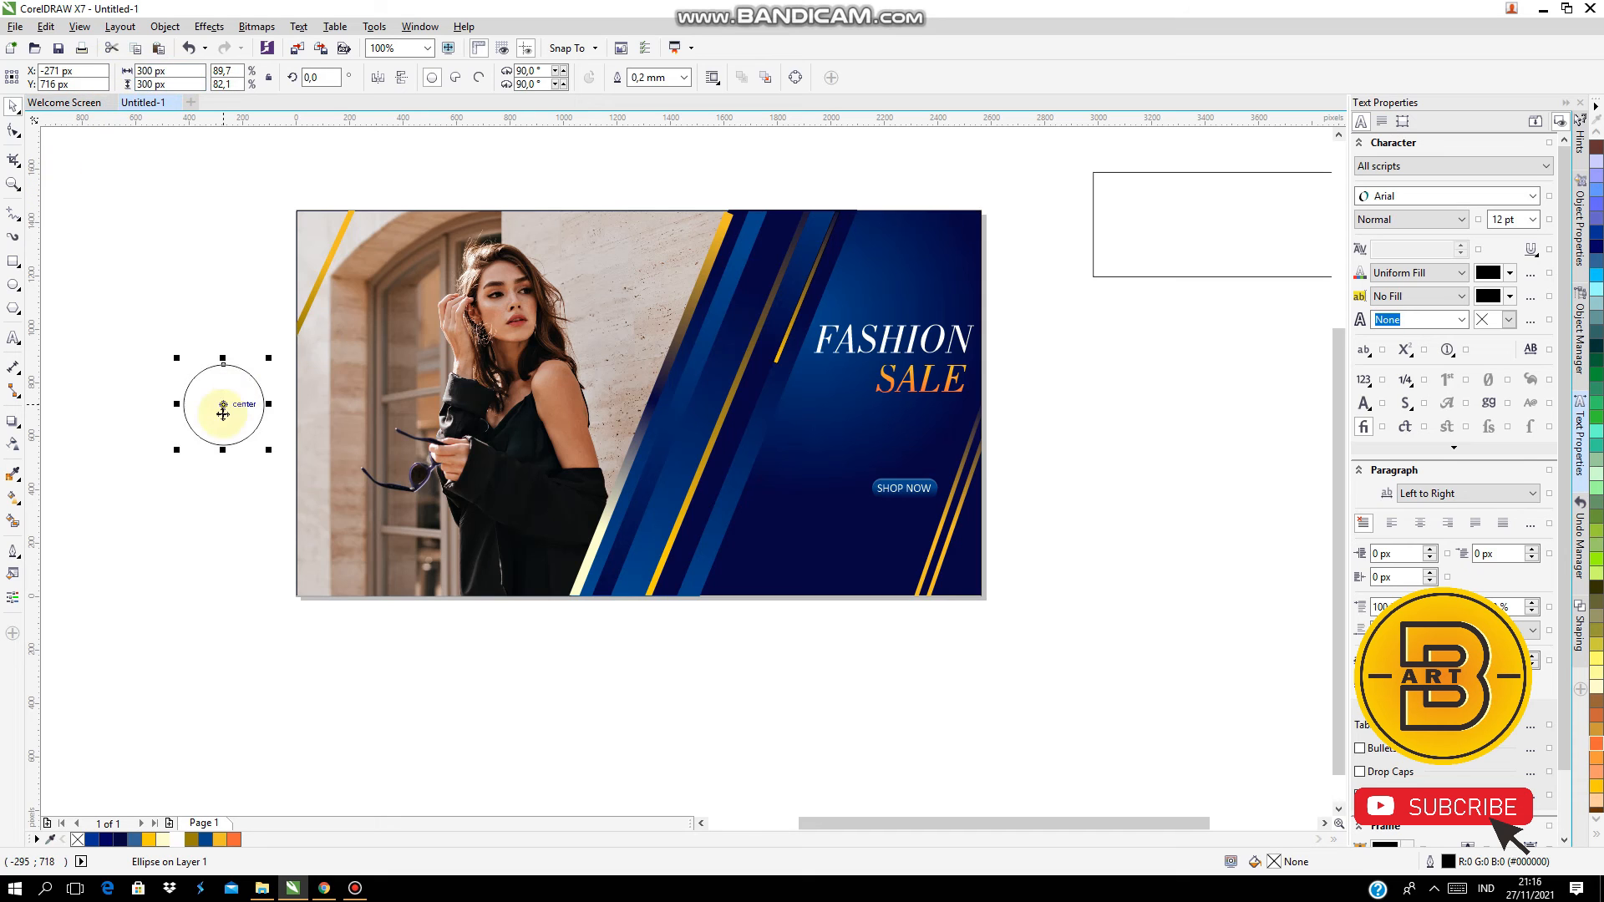
left_click_drag(224, 410, 671, 406)
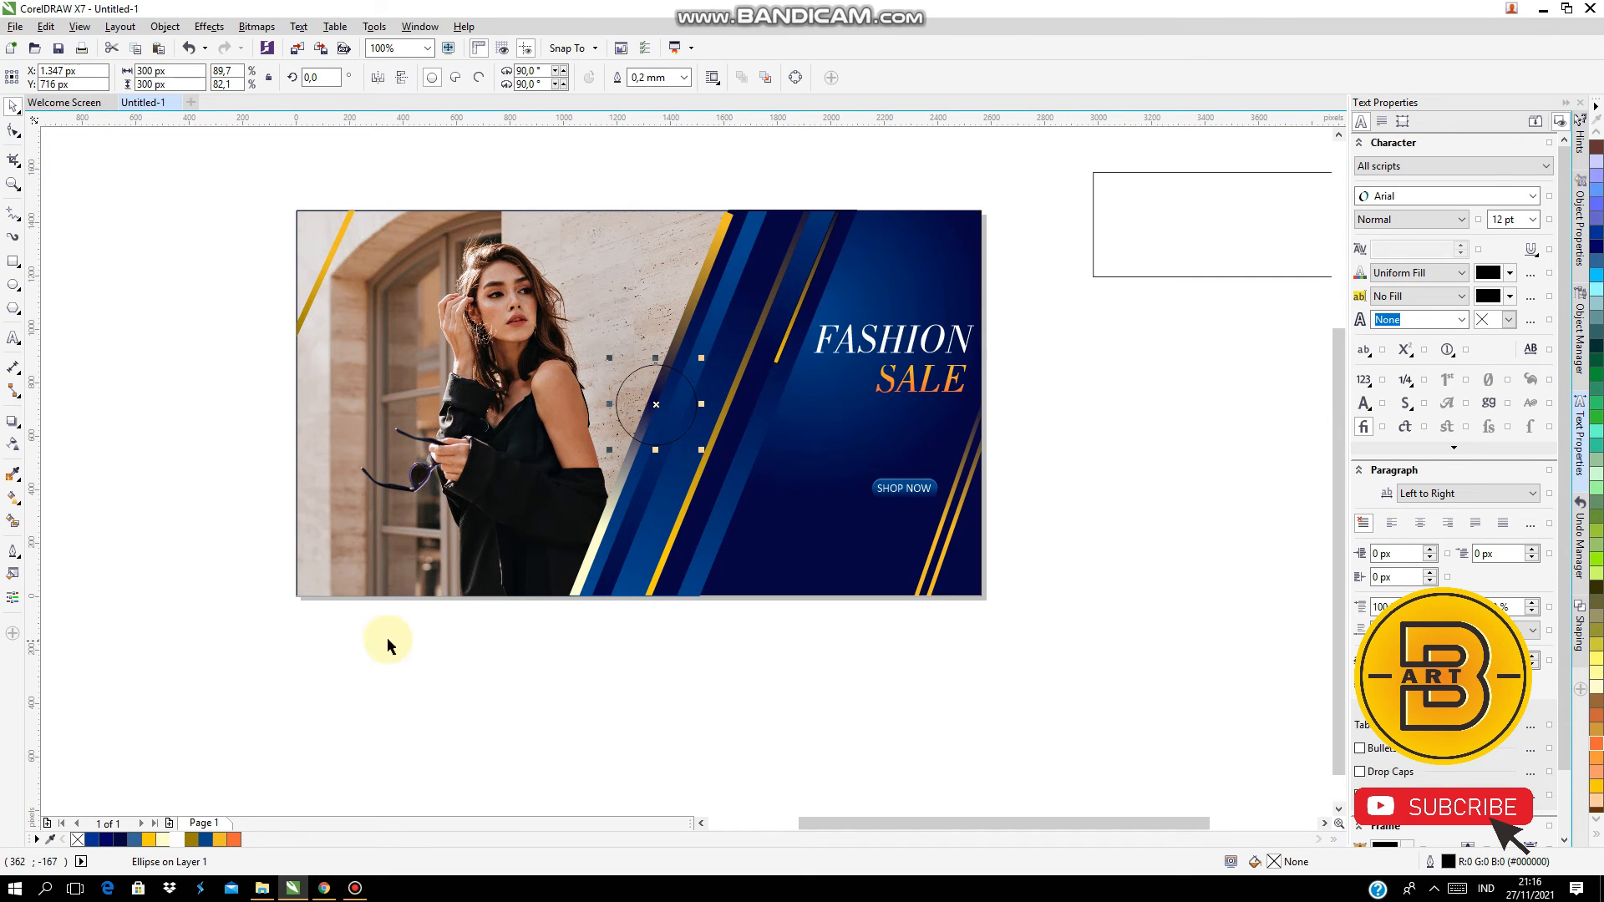
left_click(207, 840)
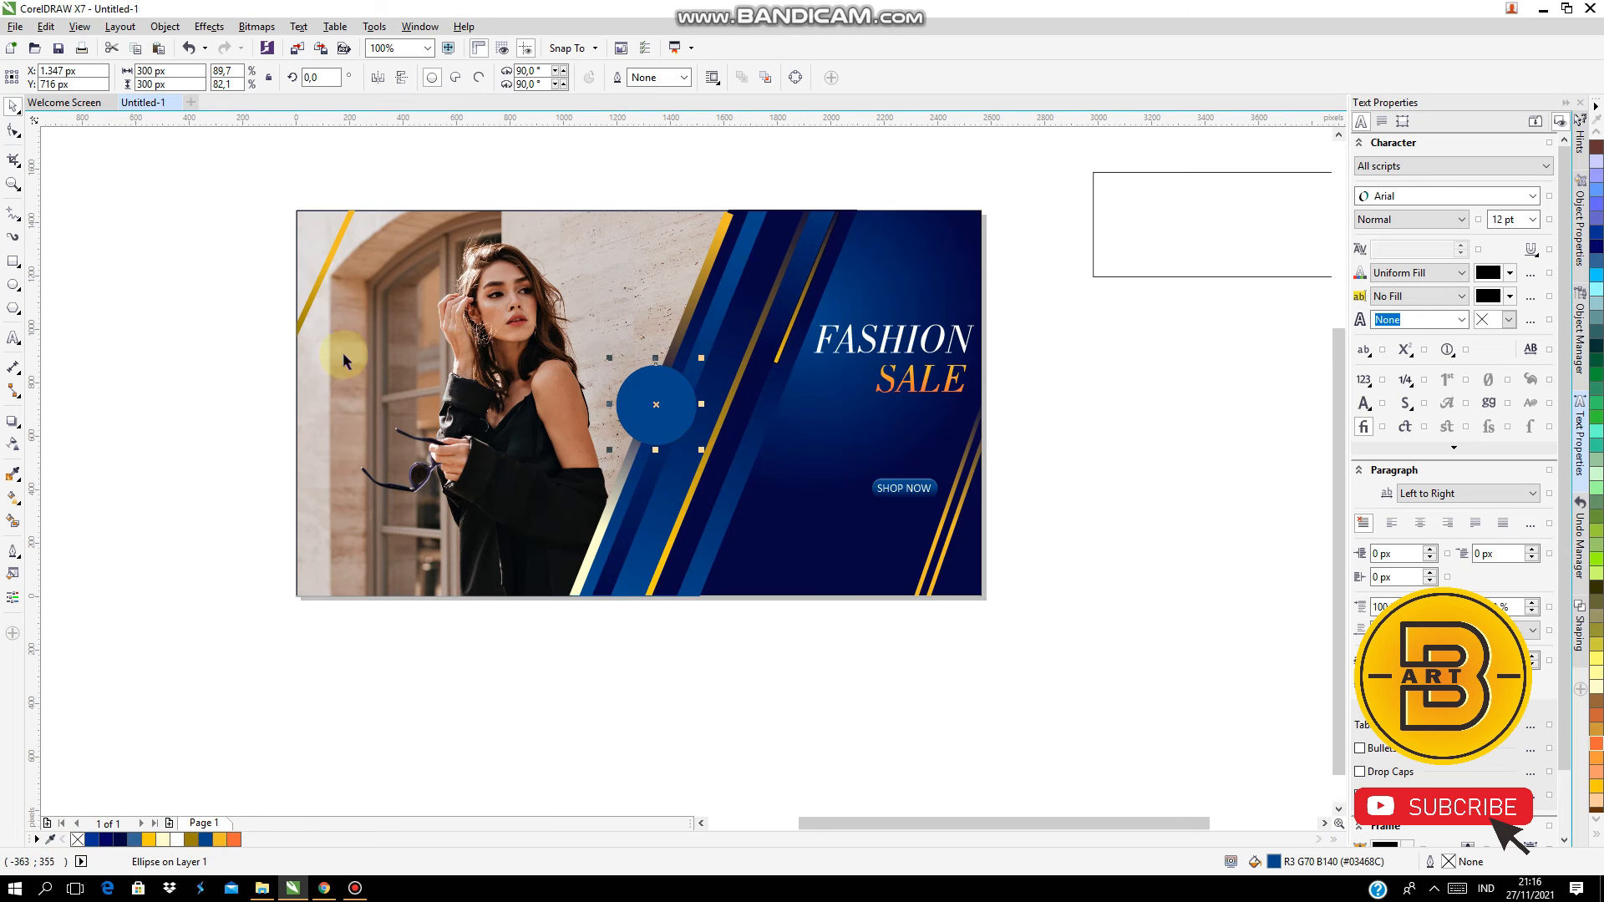
left_click_drag(702, 449, 708, 454)
scroll(683, 398, "up", 1)
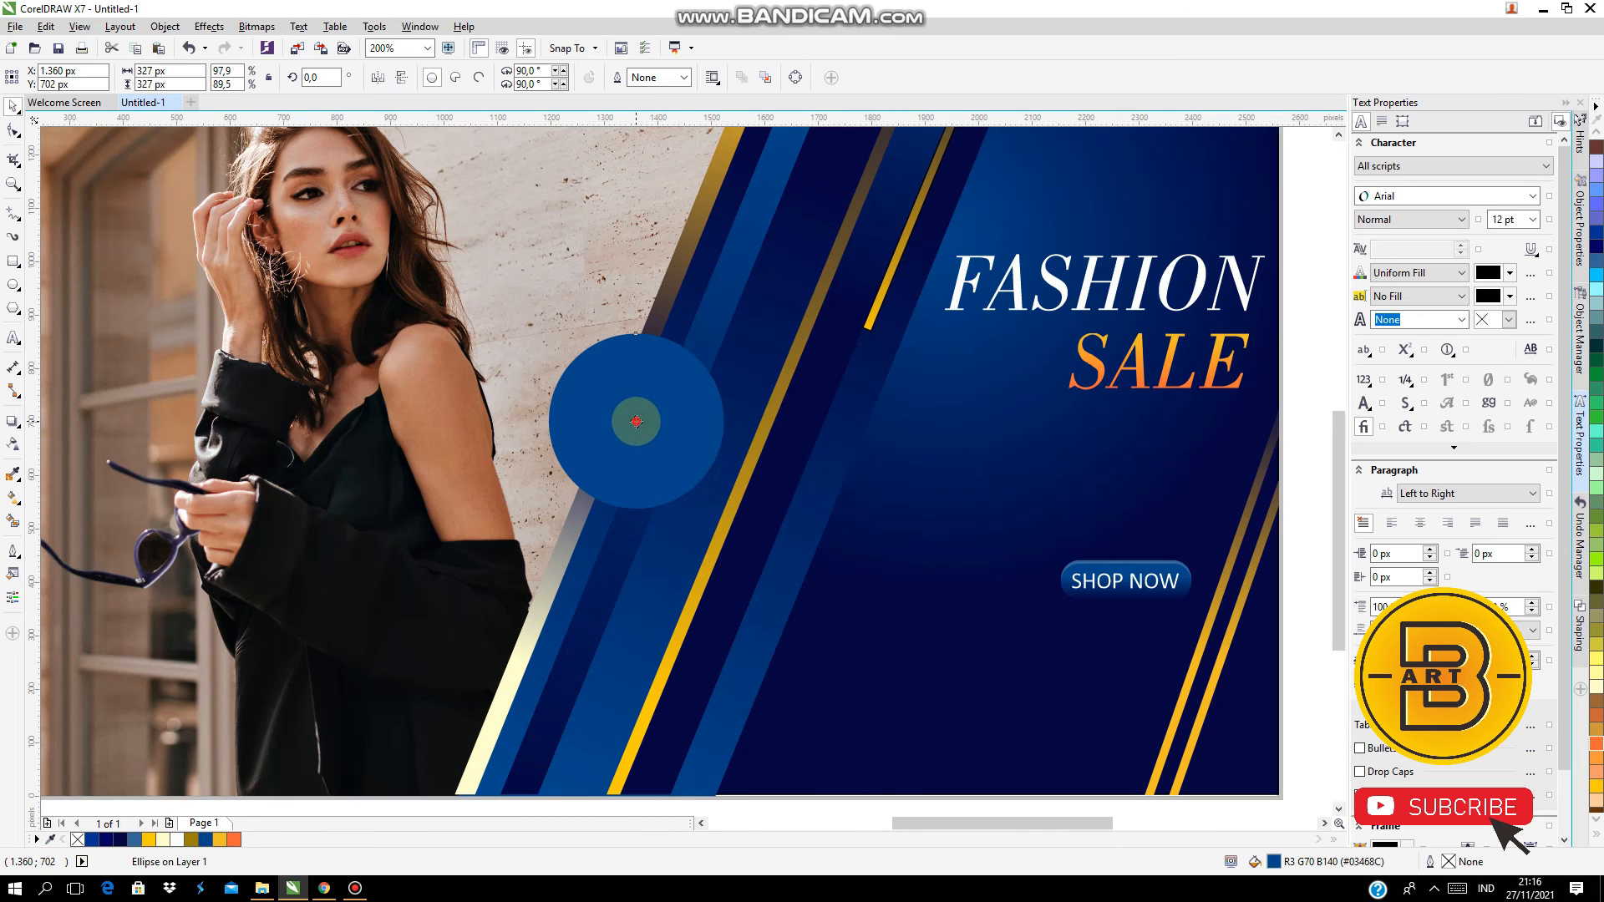
Give the circle a vertical fountain fill from blue at the bottom to dark navy at the top
left_click(12, 500)
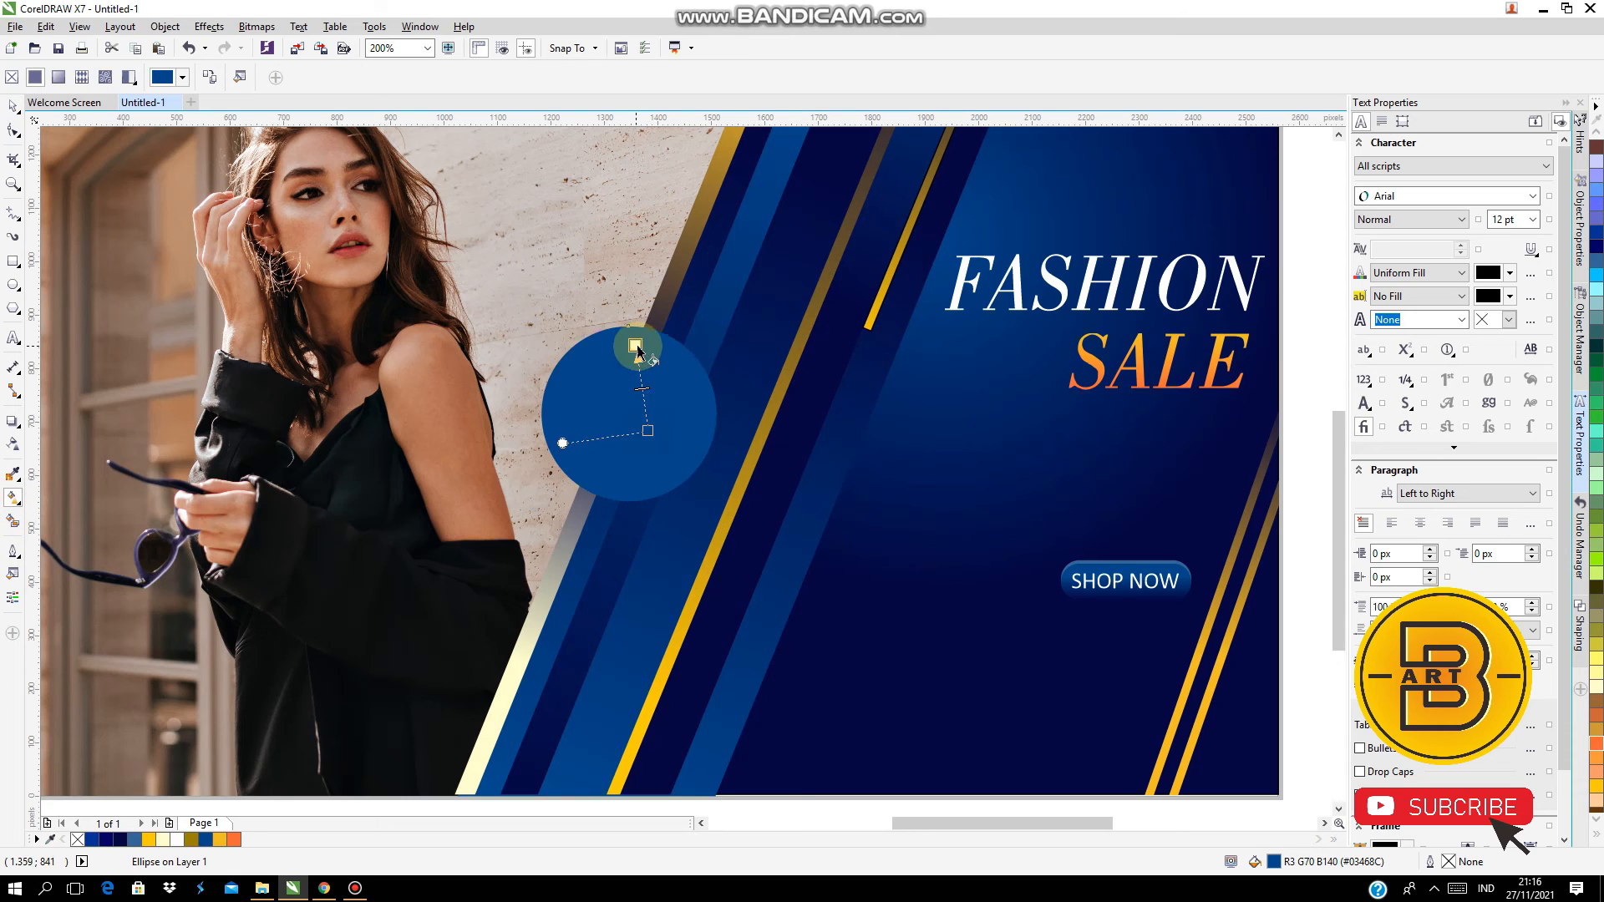
left_click_drag(644, 333, 643, 328)
left_click(680, 322)
left_click(562, 393)
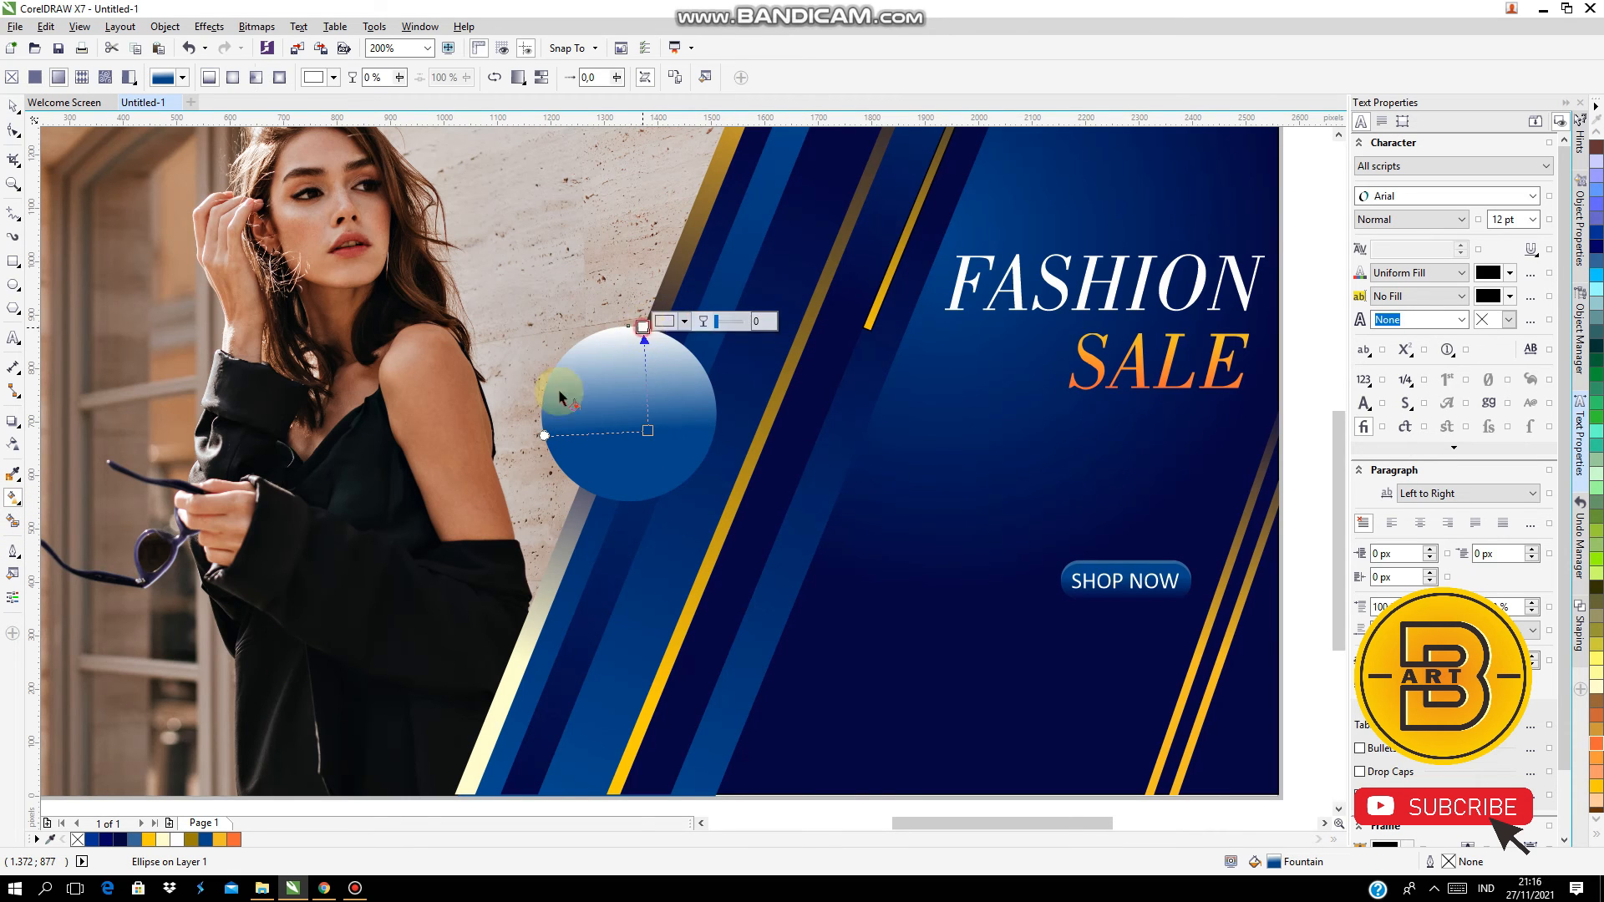
left_click(126, 842)
mouse_move(648, 430)
left_mouse_down()
mouse_move(639, 420)
mouse_move(639, 441)
left_mouse_up()
left_click_drag(643, 328, 639, 334)
left_click(12, 107)
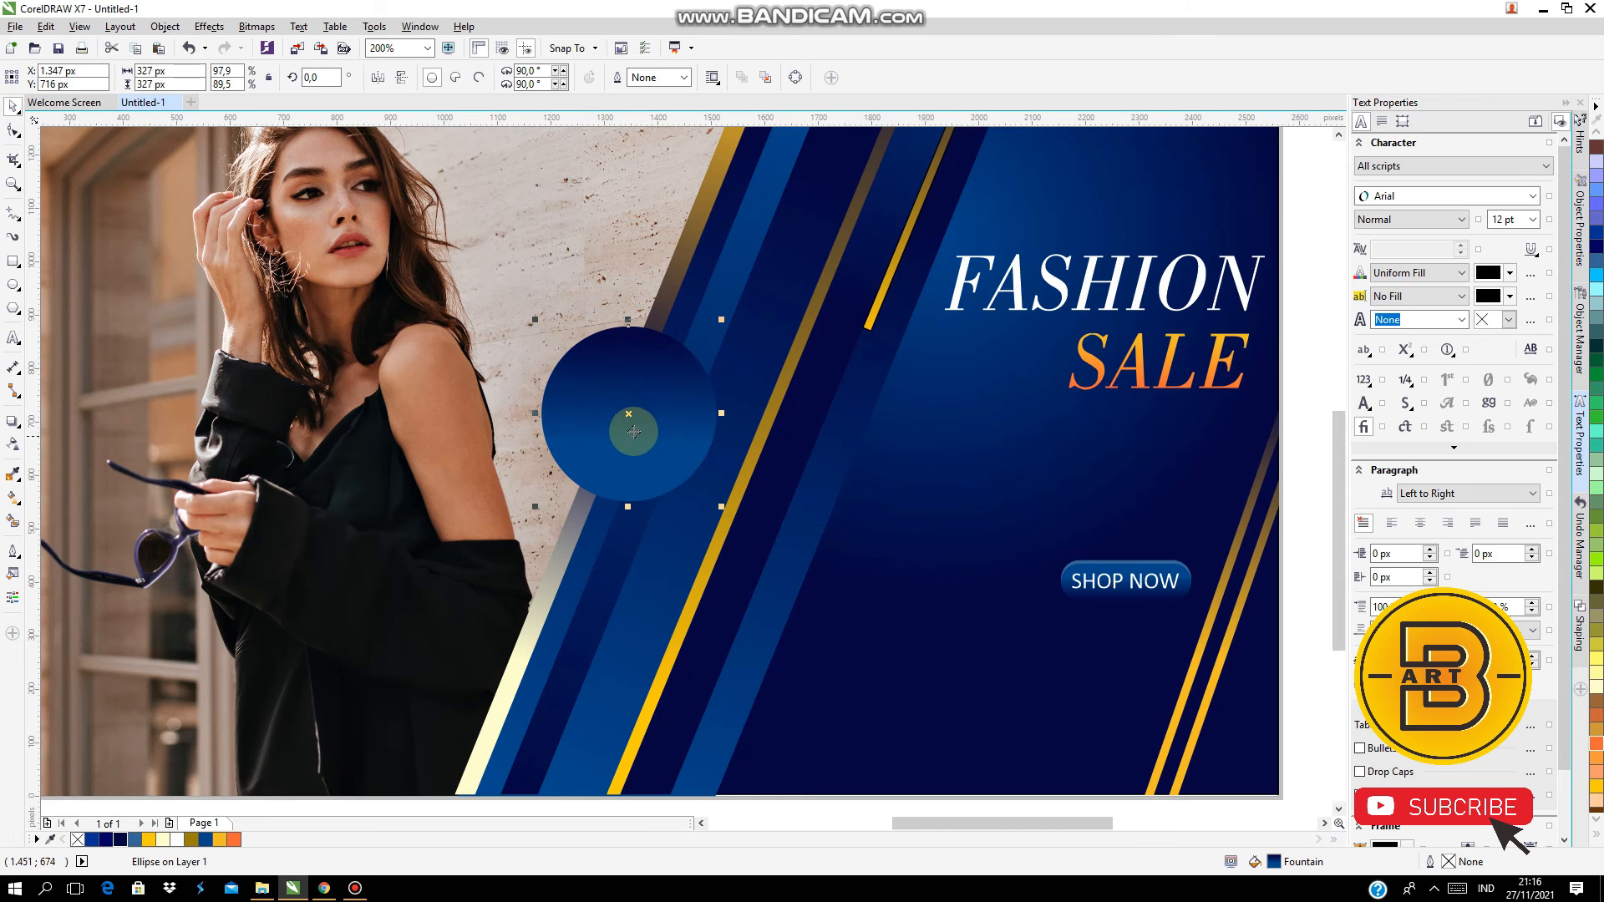
Give the circle a 1.0 mm outline and convert that outline to a separate object
left_click(683, 77)
left_click(657, 193)
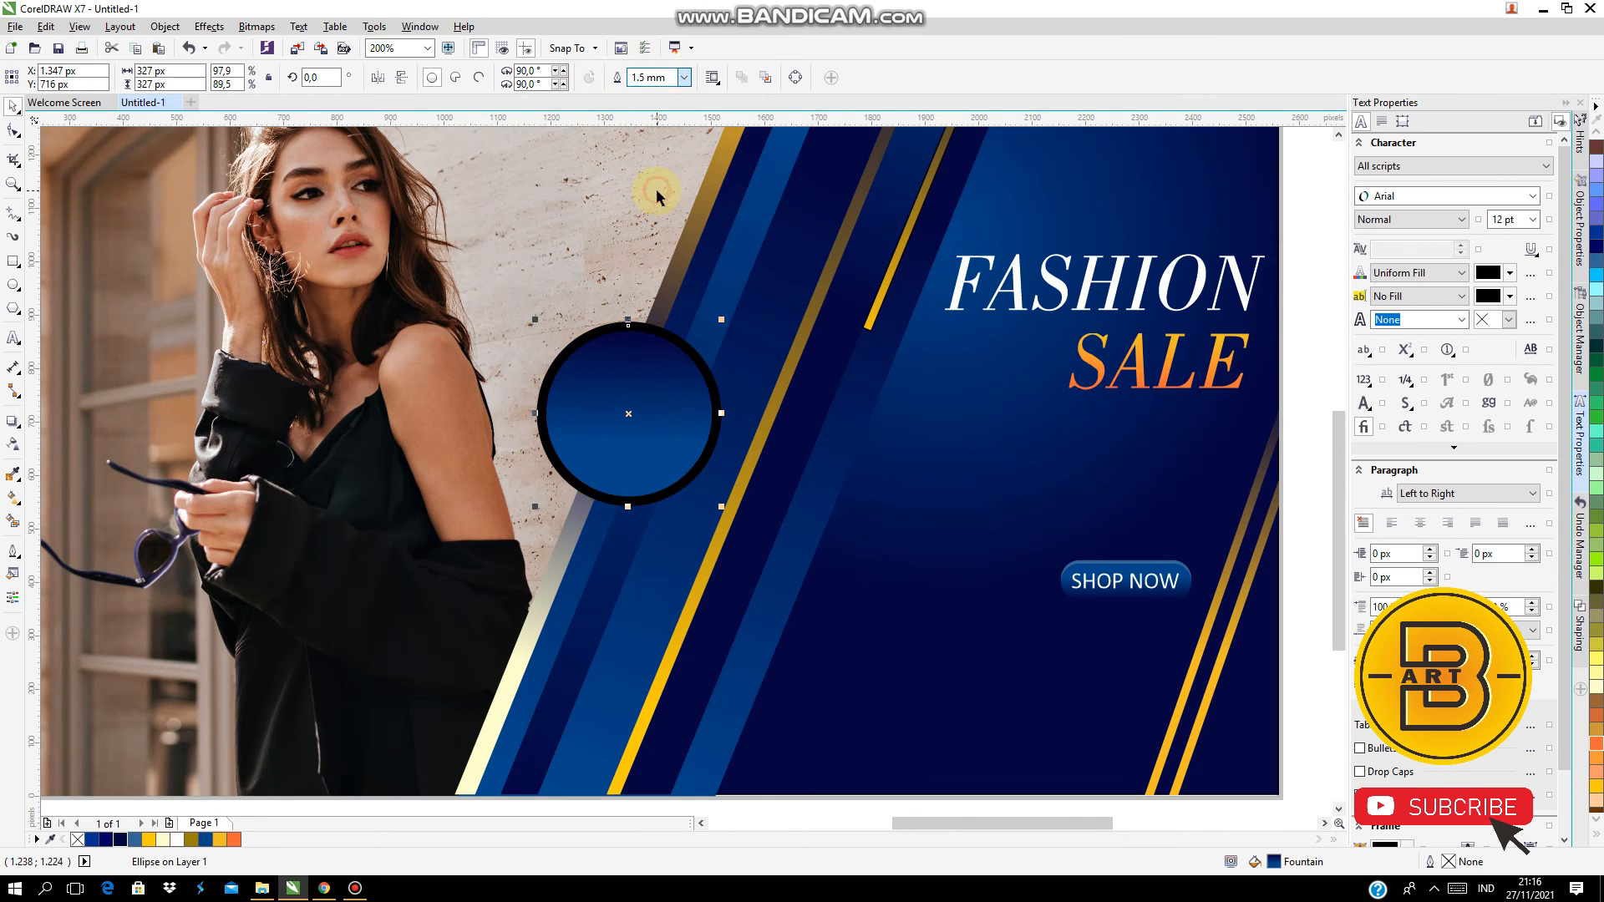
left_click(683, 77)
left_click(656, 179)
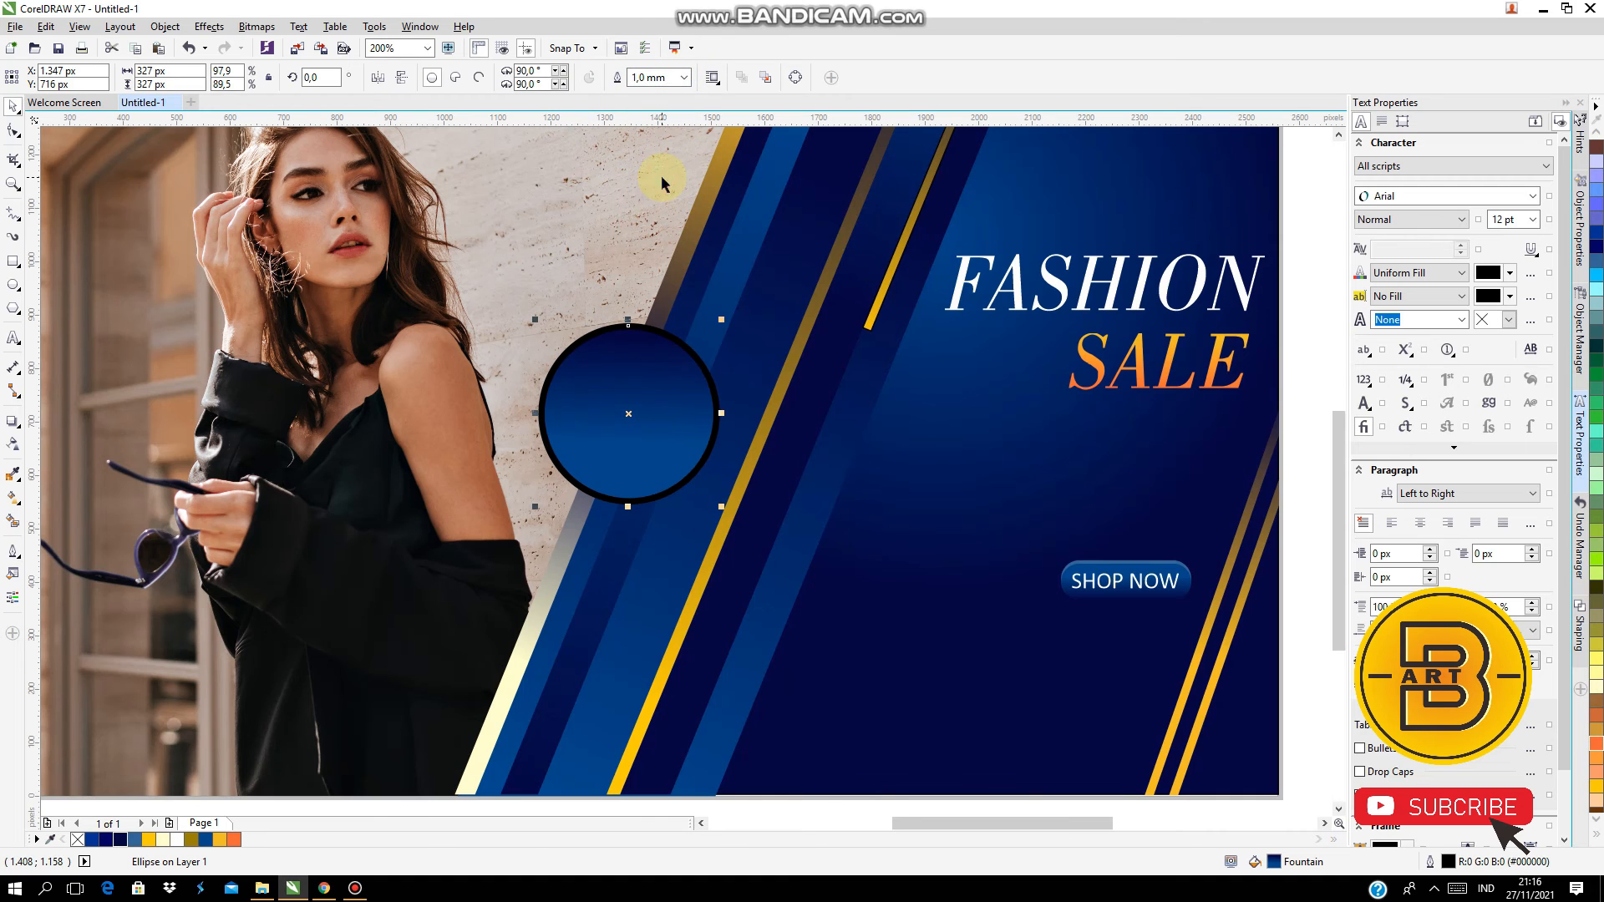
left_click(165, 26)
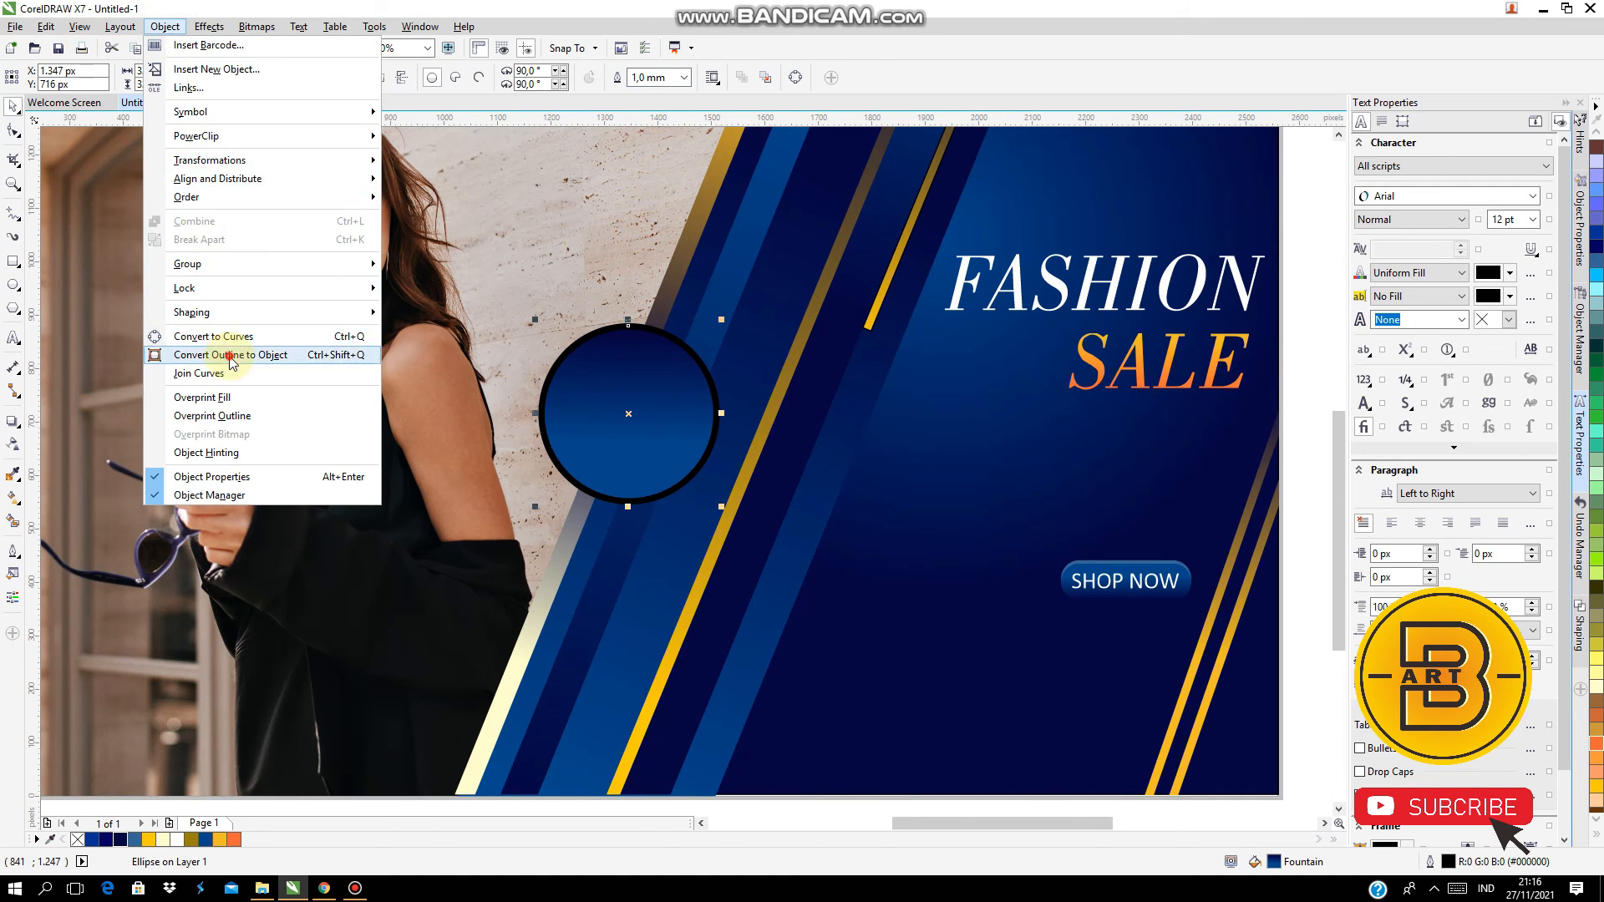
left_click(224, 354)
Apply a vertical fountain fill to the circle's ring, from lighter blue above the top to dark navy near the bottom
left_click(13, 497)
left_click_drag(637, 388, 636, 524)
left_click(121, 840)
left_click_drag(636, 388, 633, 321)
left_click(134, 840)
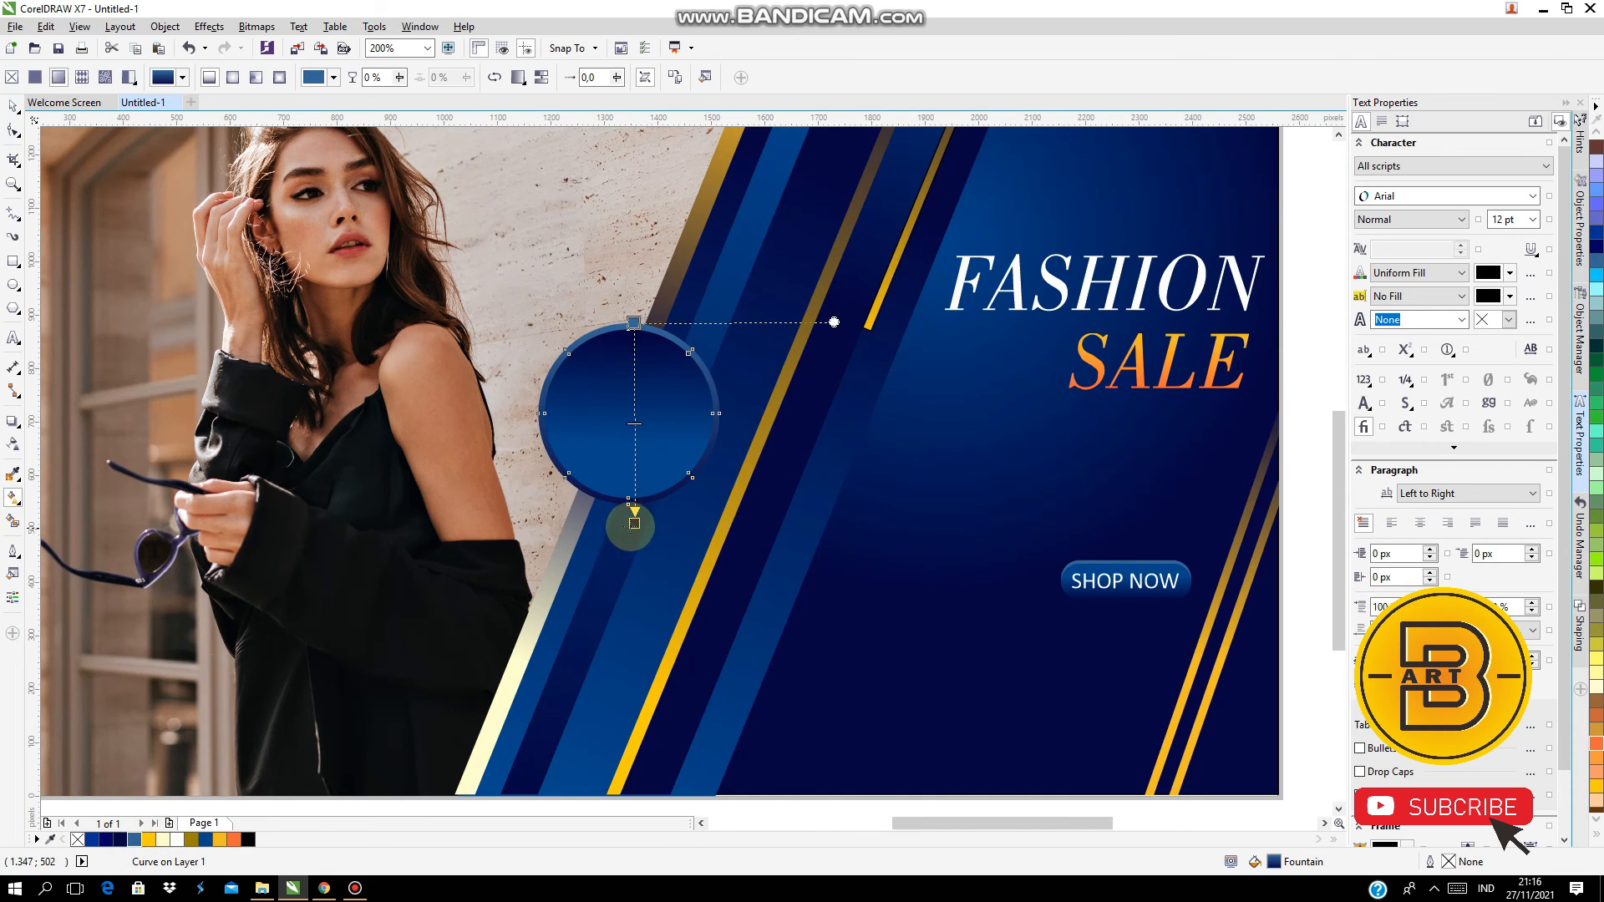
left_click_drag(633, 322, 628, 292)
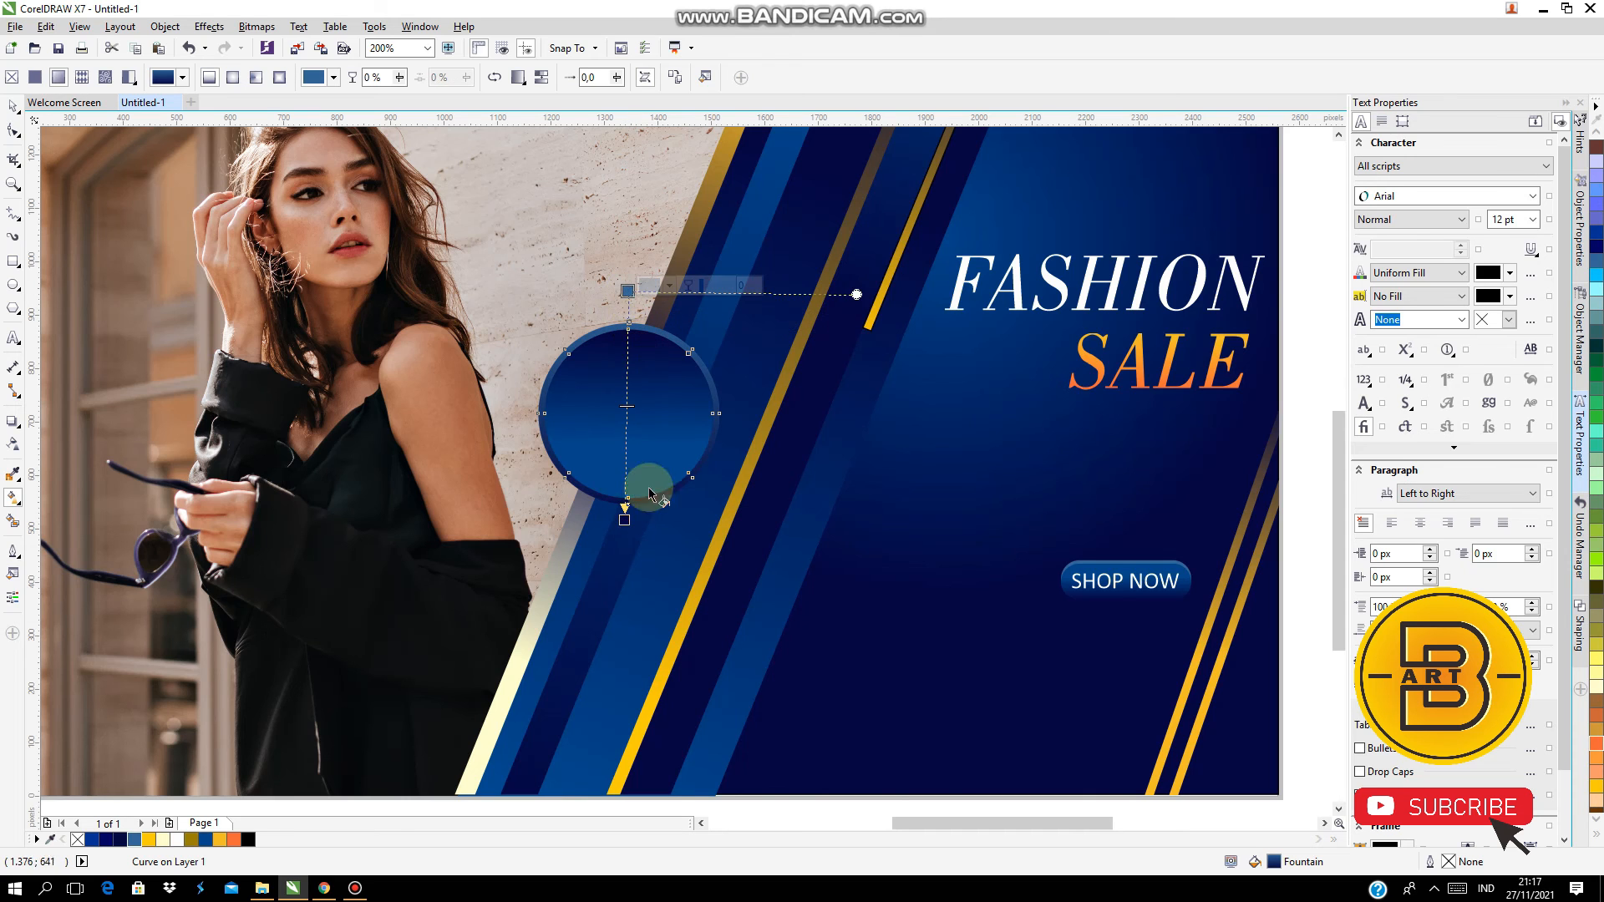
left_click_drag(626, 523, 629, 455)
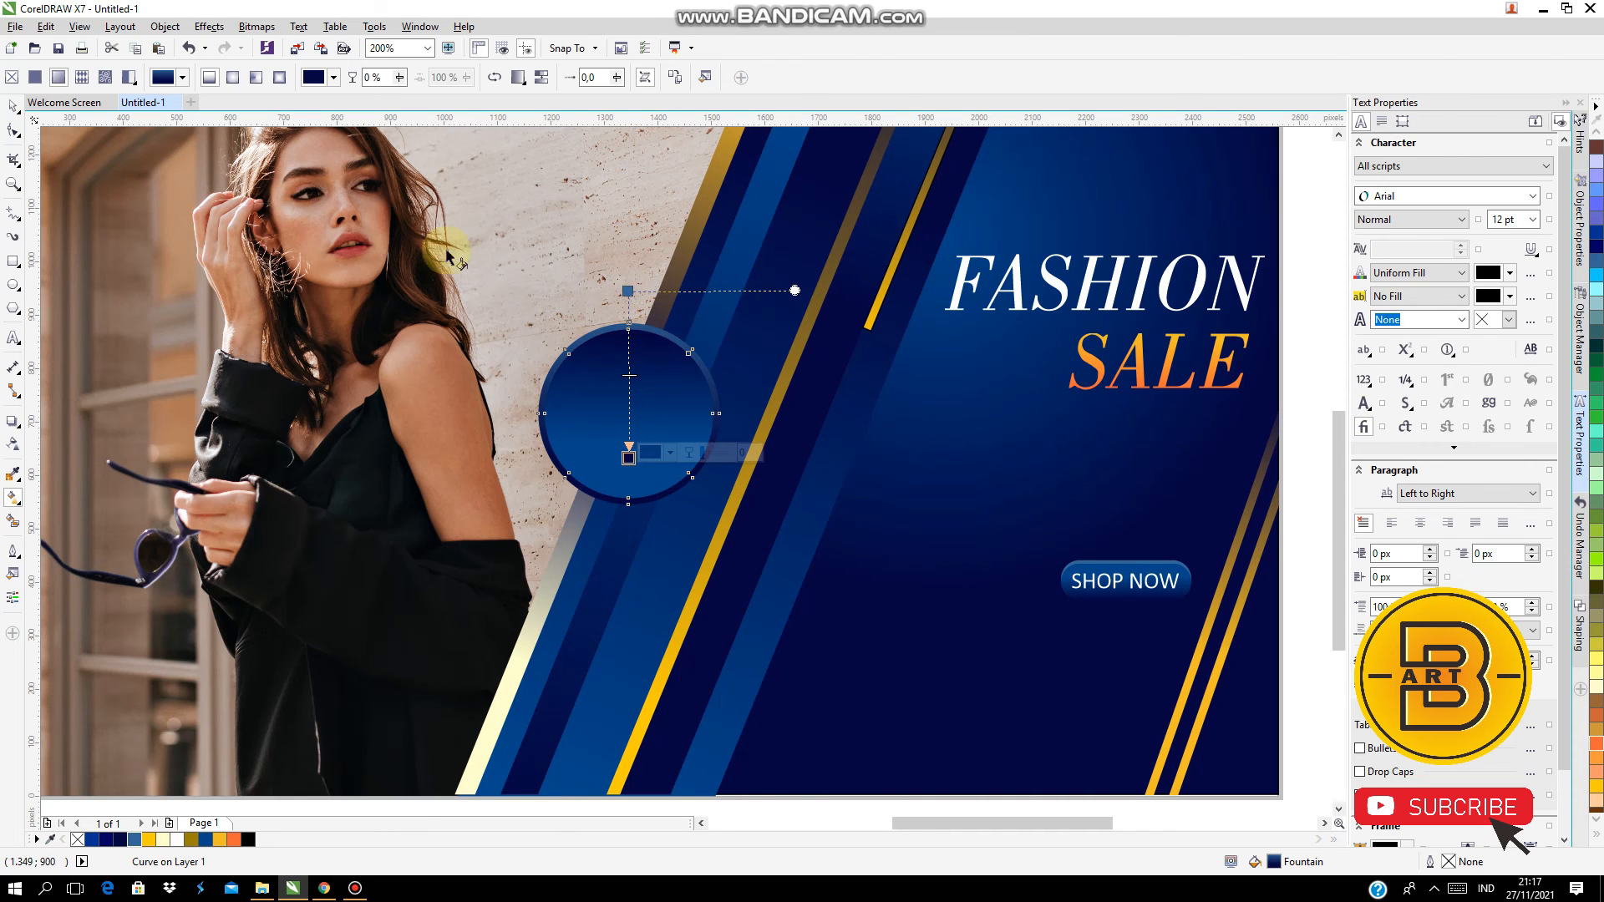
left_click(12, 108)
Add the two-line text 80% OFF, centre it on the blue circle and colour it Deep Yellow #FFCC00
key("F8")
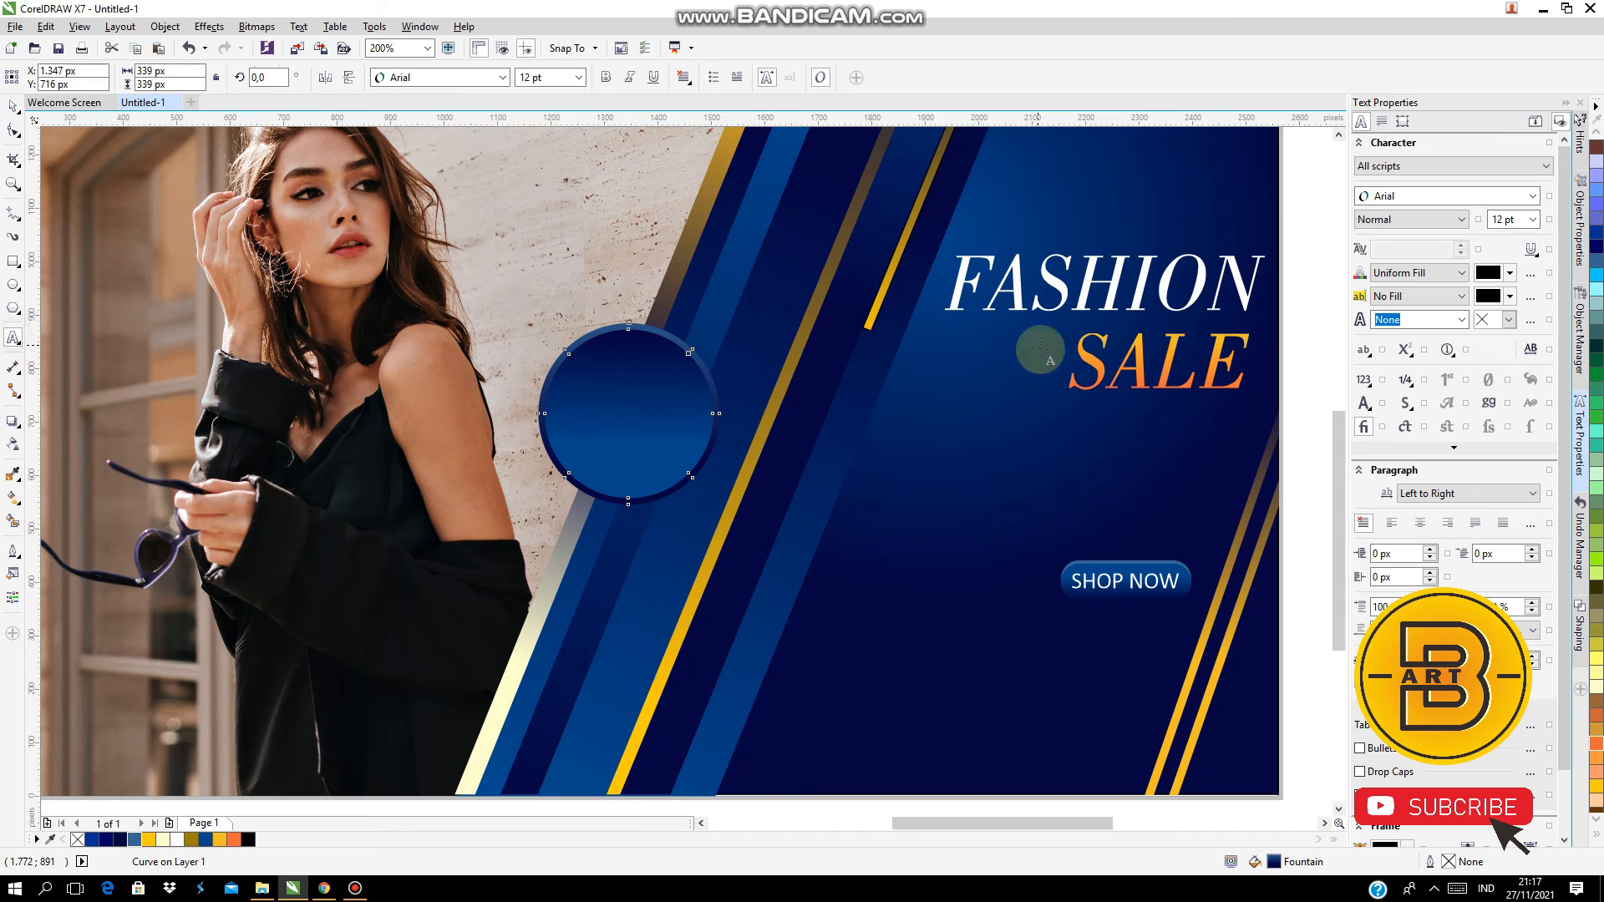
left_click(493, 228)
type("80")
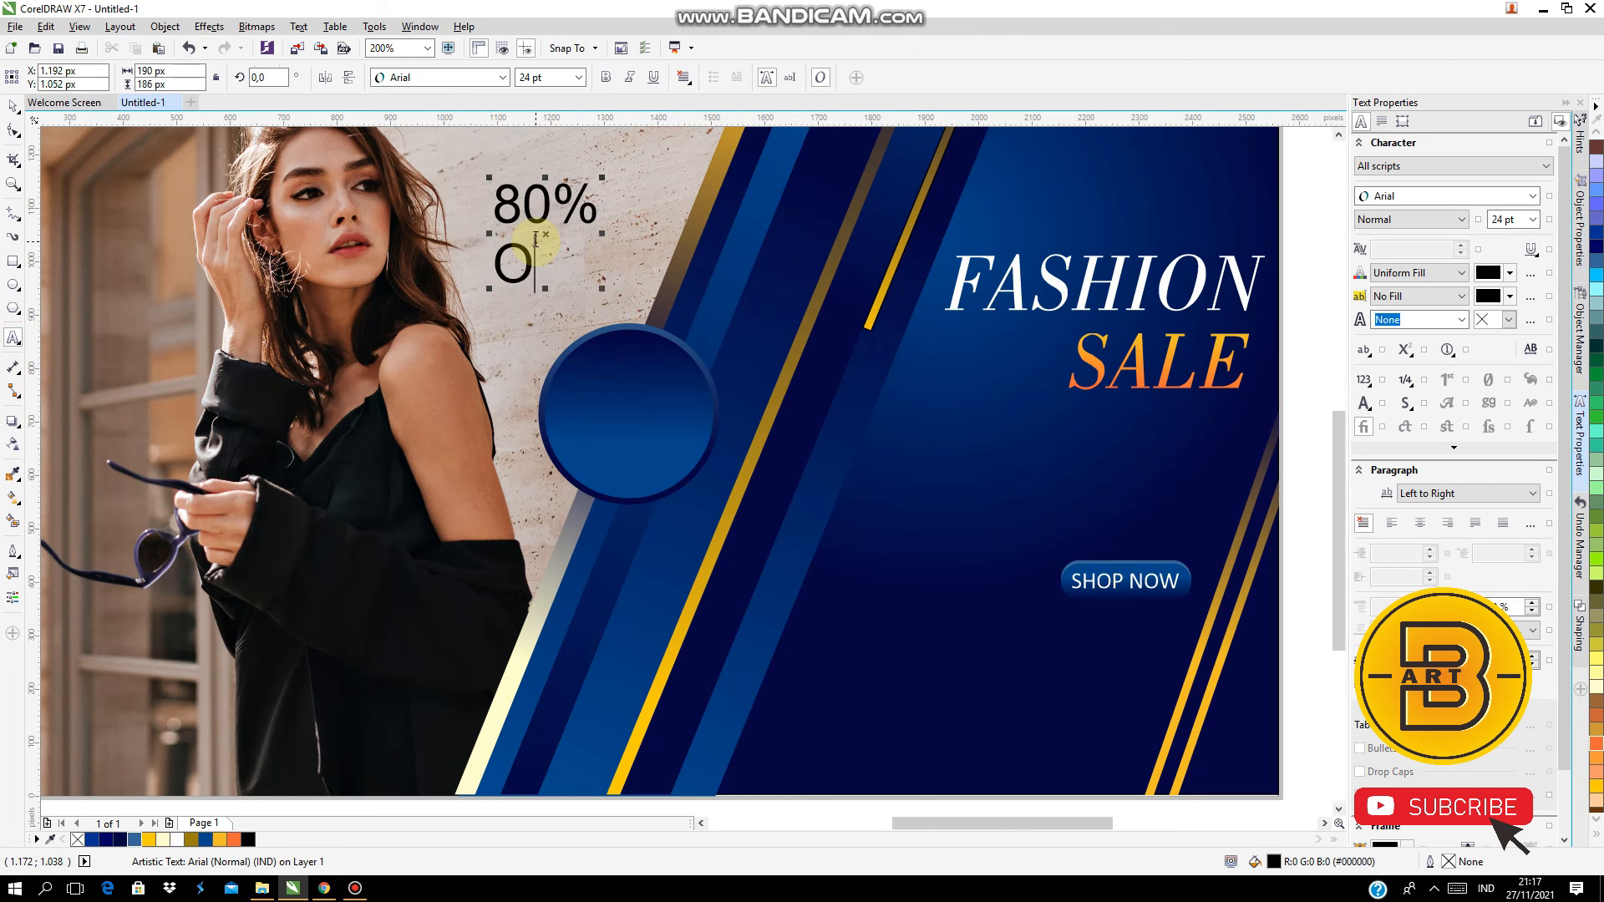
left_click_drag(547, 247, 629, 427)
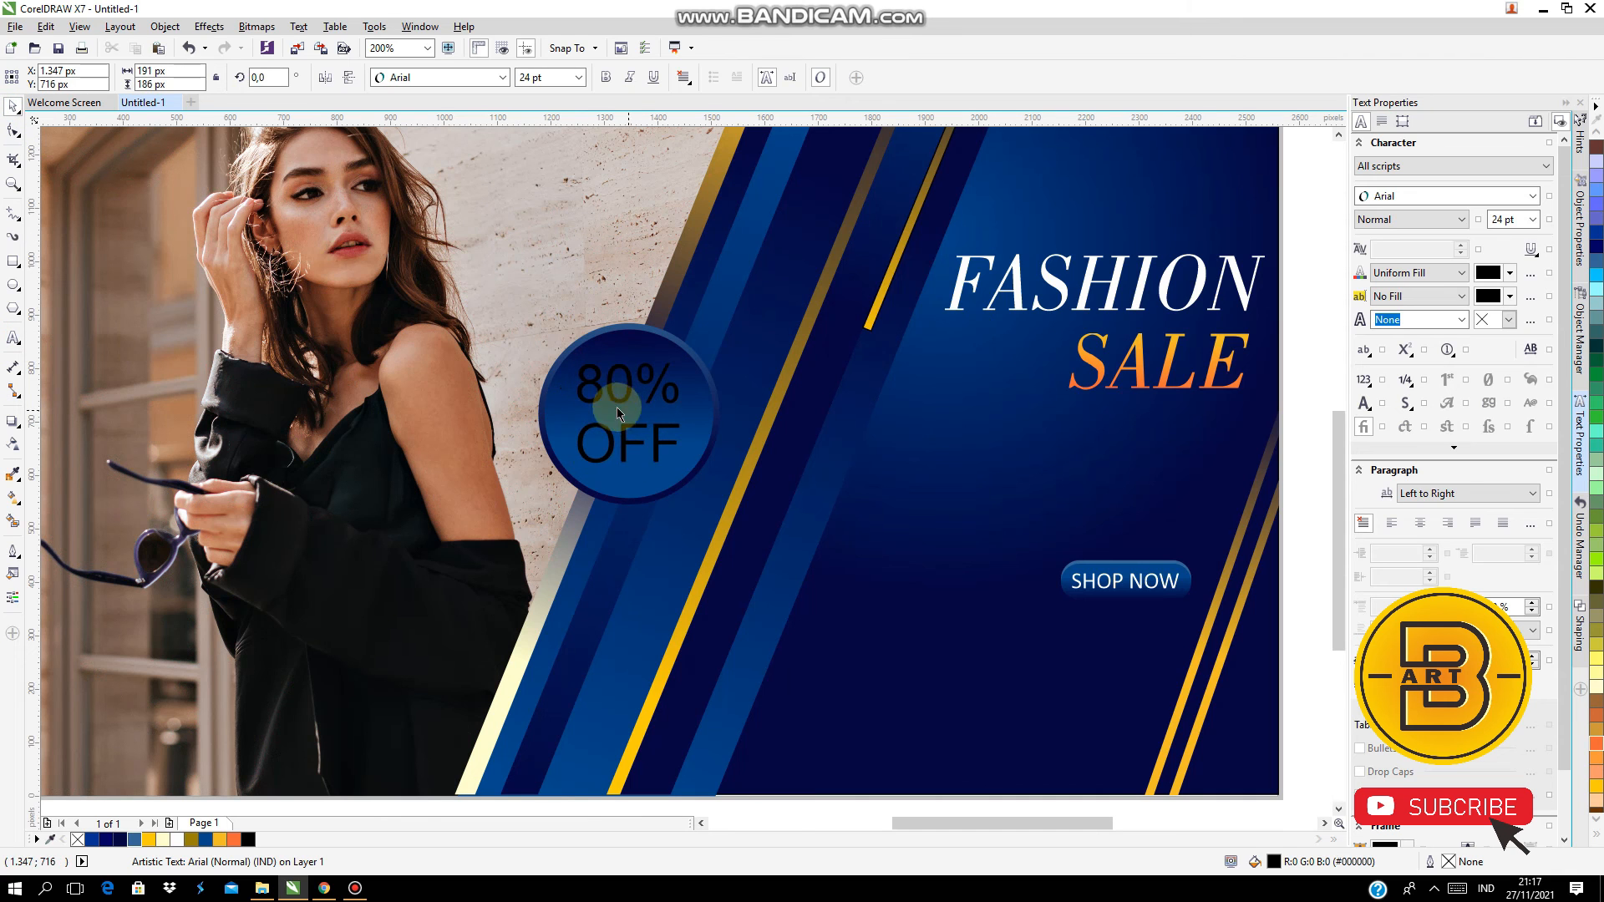
left_click(148, 840)
Set the 80% OFF text's font to Franklin Gothic Heavy and its line spacing to 80%
left_click(1500, 195)
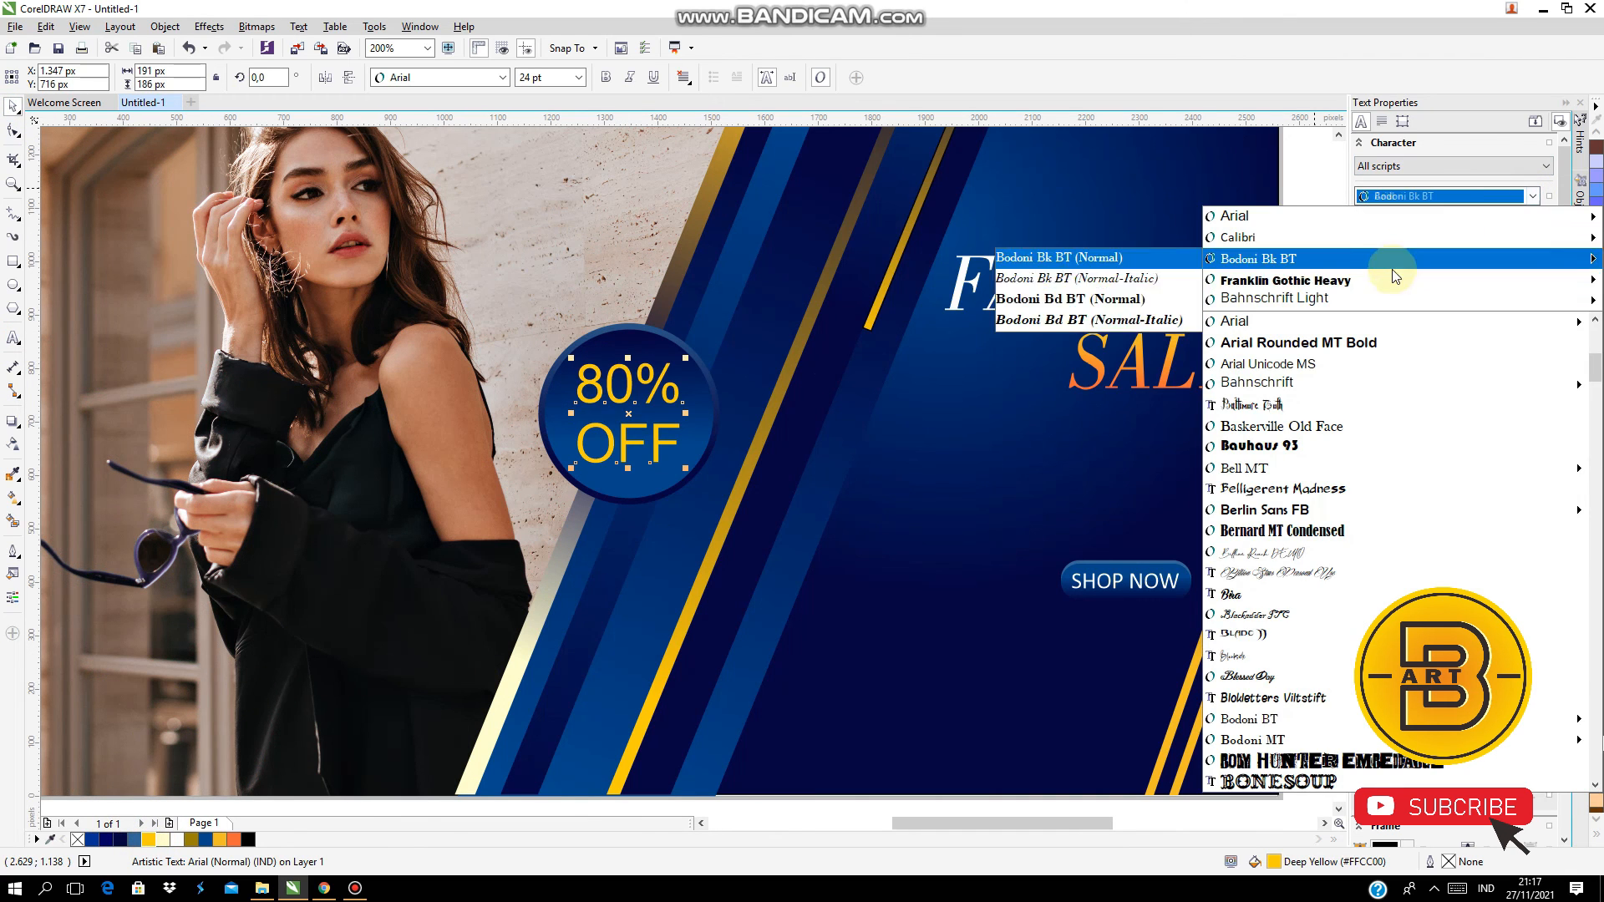
left_click(1391, 276)
left_click(1382, 122)
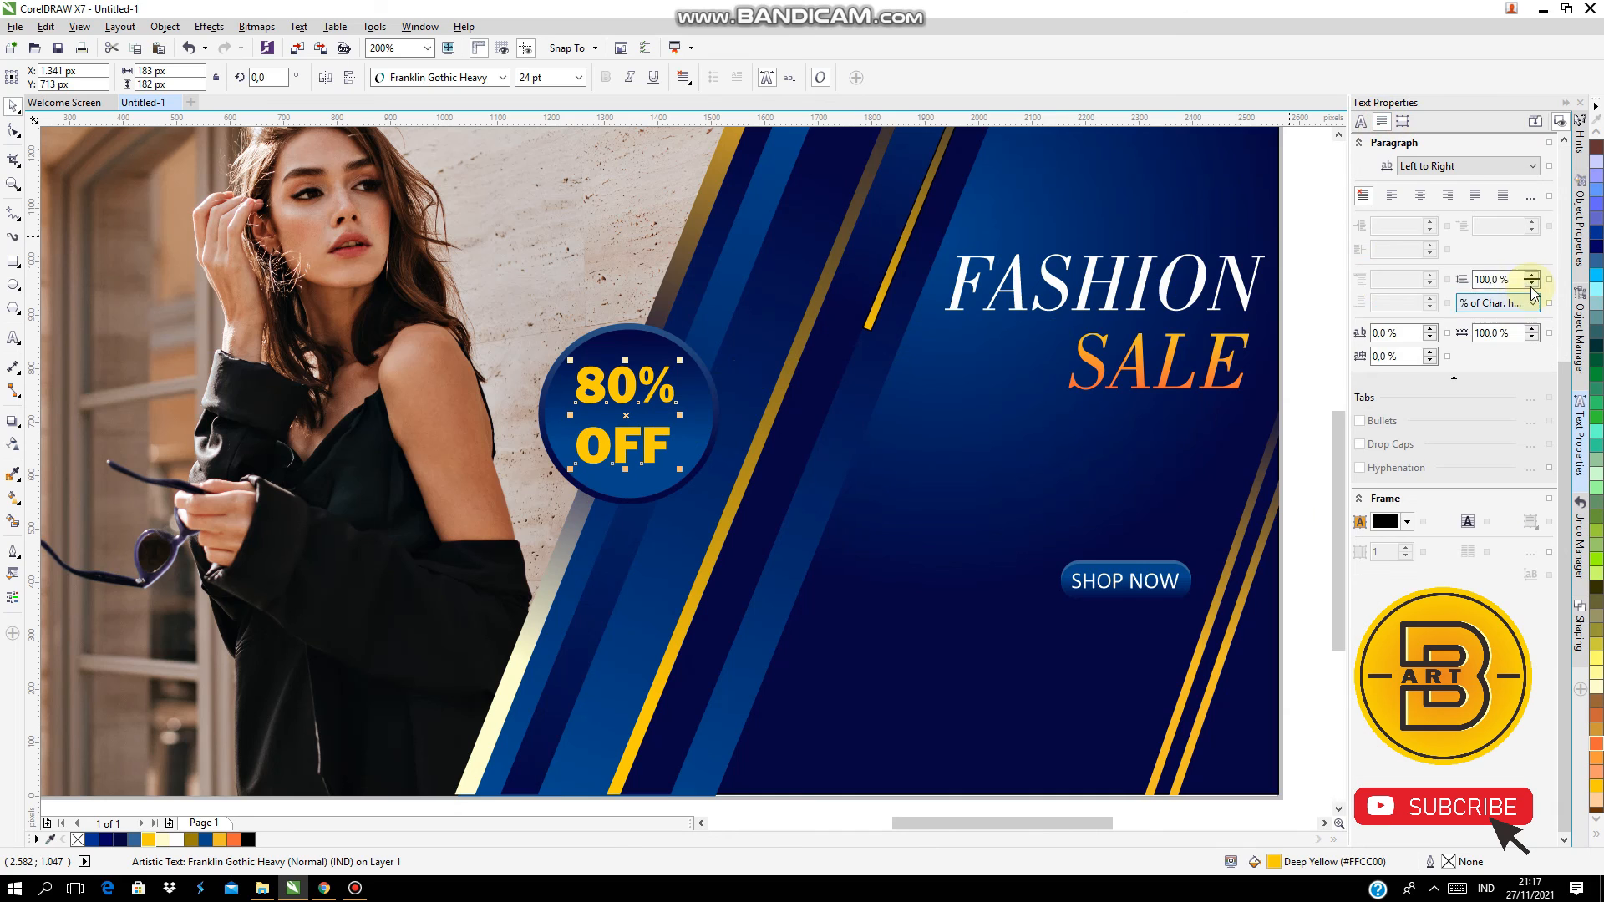
left_click(1531, 286)
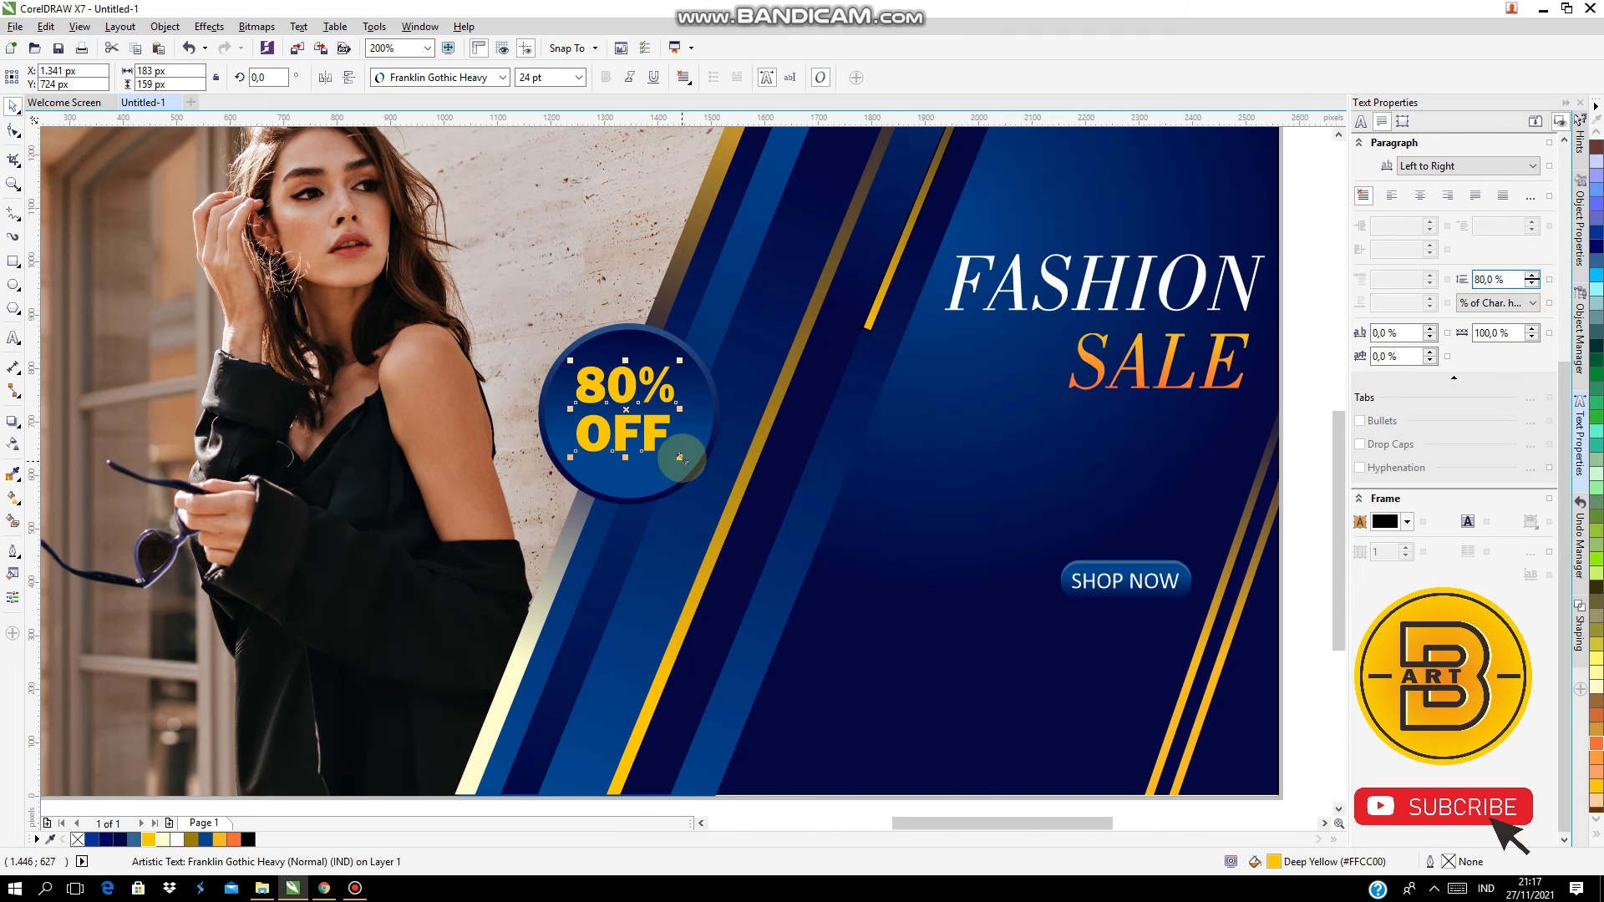
Enlarge the 80% OFF text slightly, centre it on the blue circle and centre-align its two lines
left_click_drag(680, 457, 702, 477)
left_click(648, 493, "shift")
key("c")
key("e")
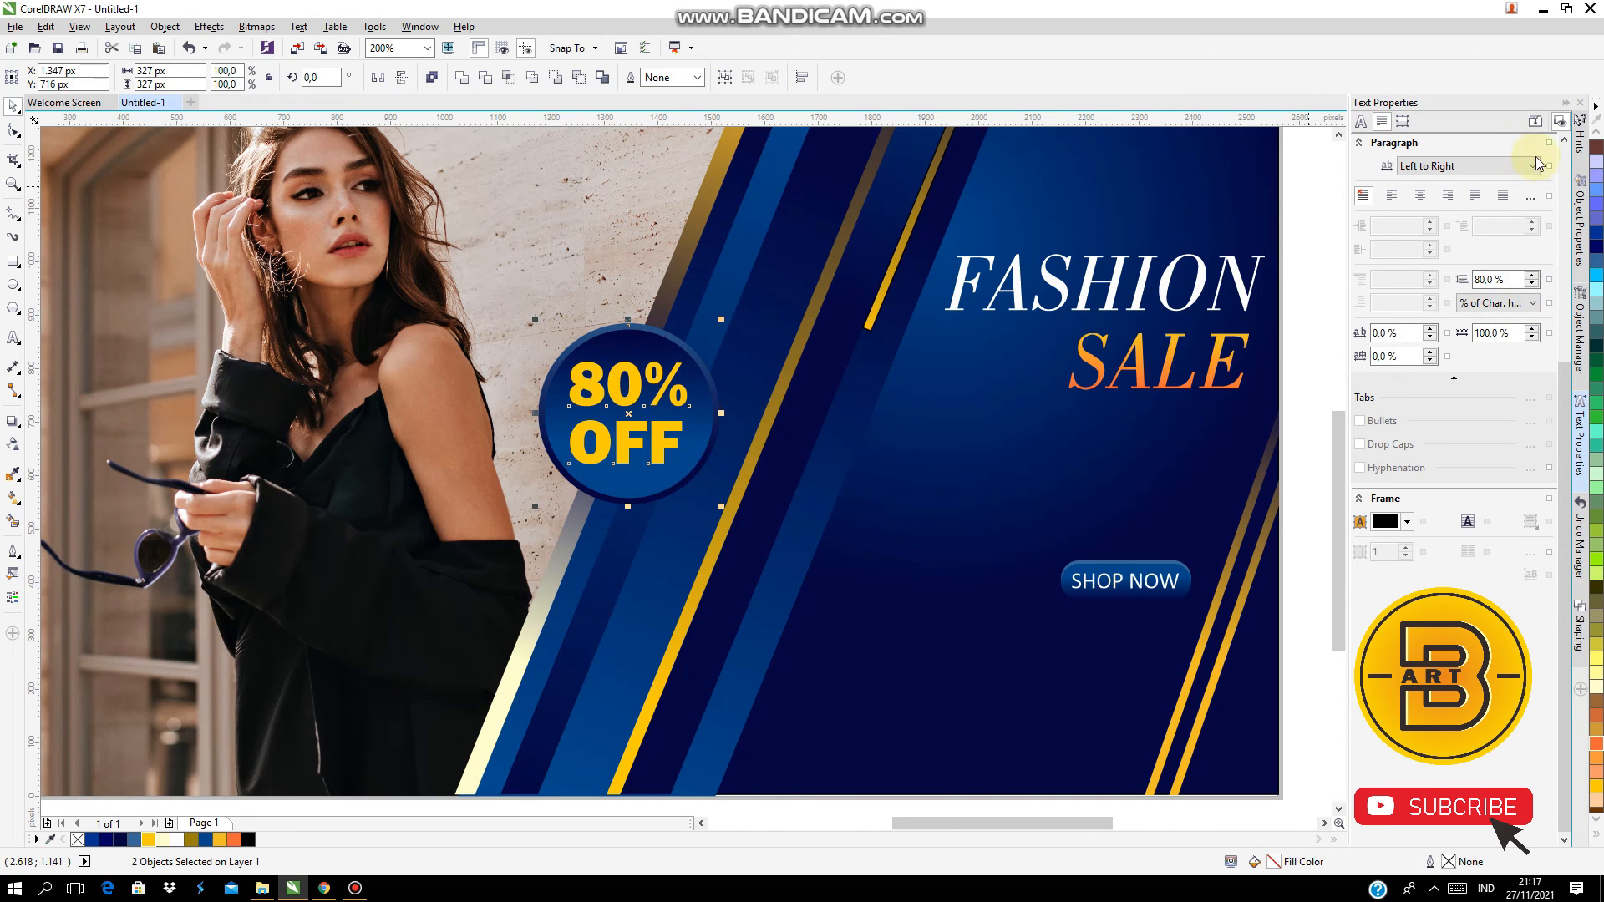
left_click(1420, 195)
Apply a vertical fountain fill to the 80% OFF text, from orange at the bottom to deep yellow at the top
left_click(13, 498)
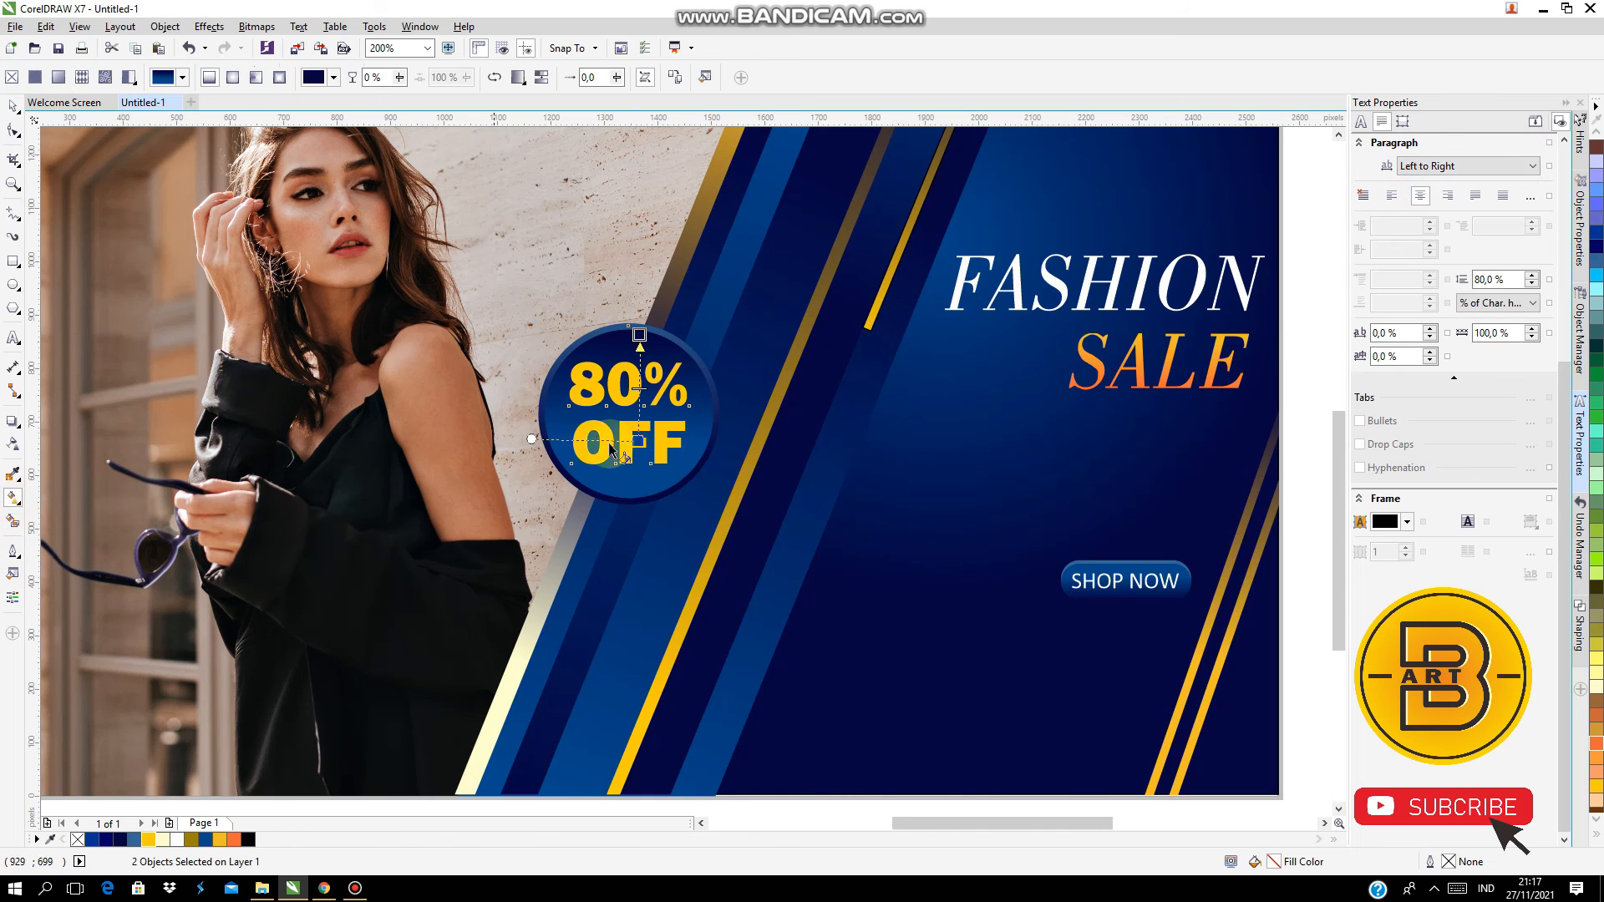
key("space")
left_click(751, 531)
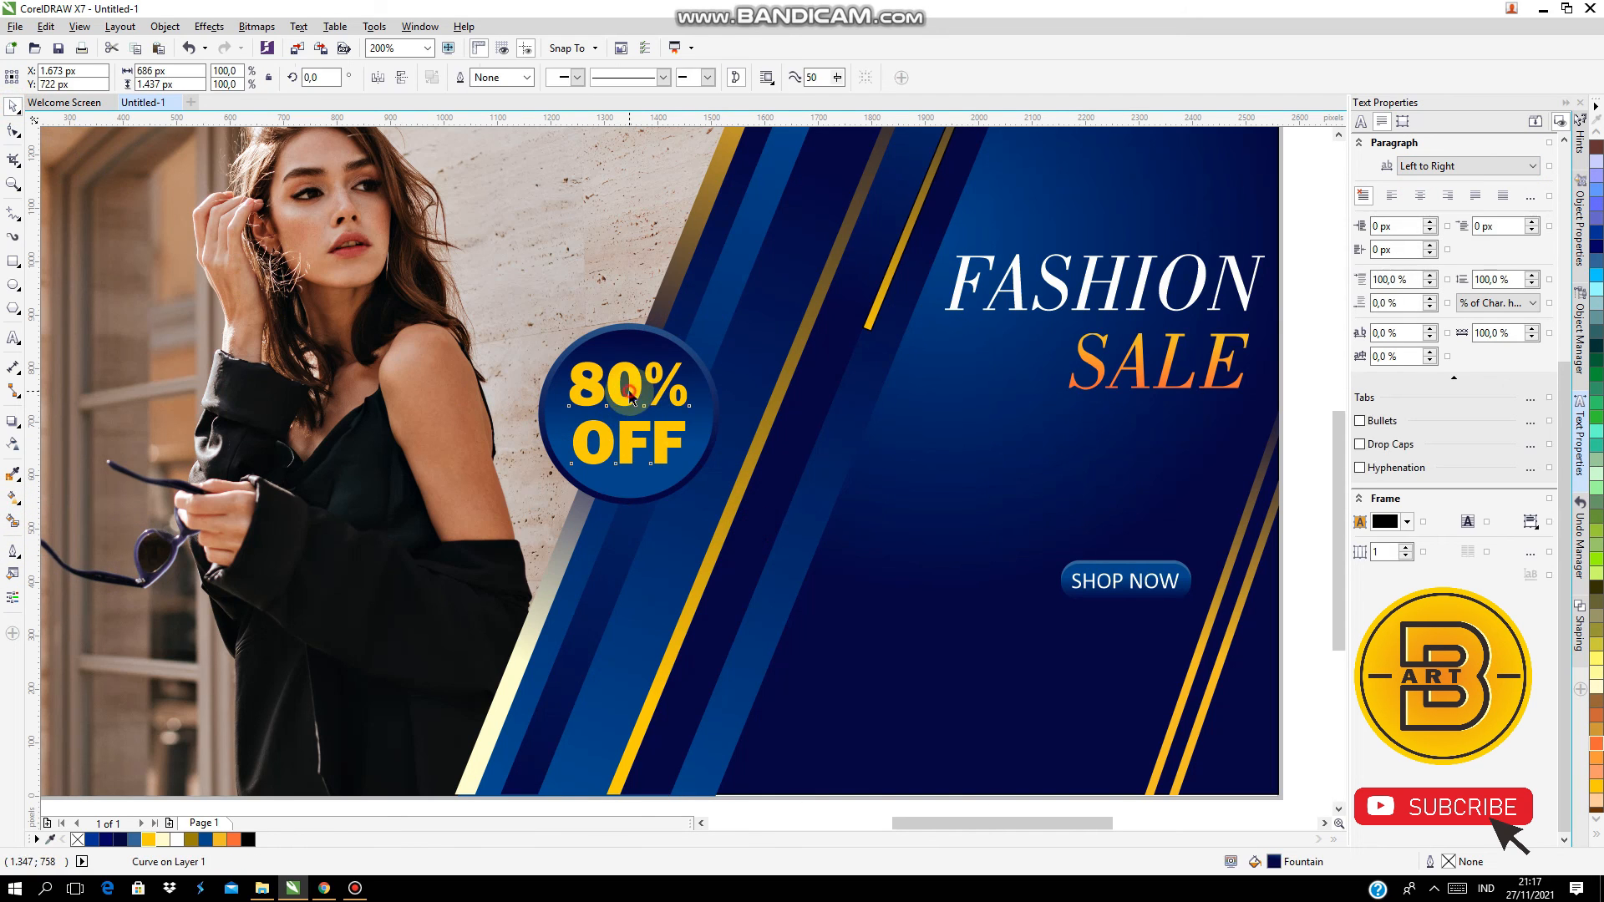
left_click(634, 384)
key("g")
left_click_drag(623, 426, 624, 371)
left_click(234, 840)
left_click(11, 106)
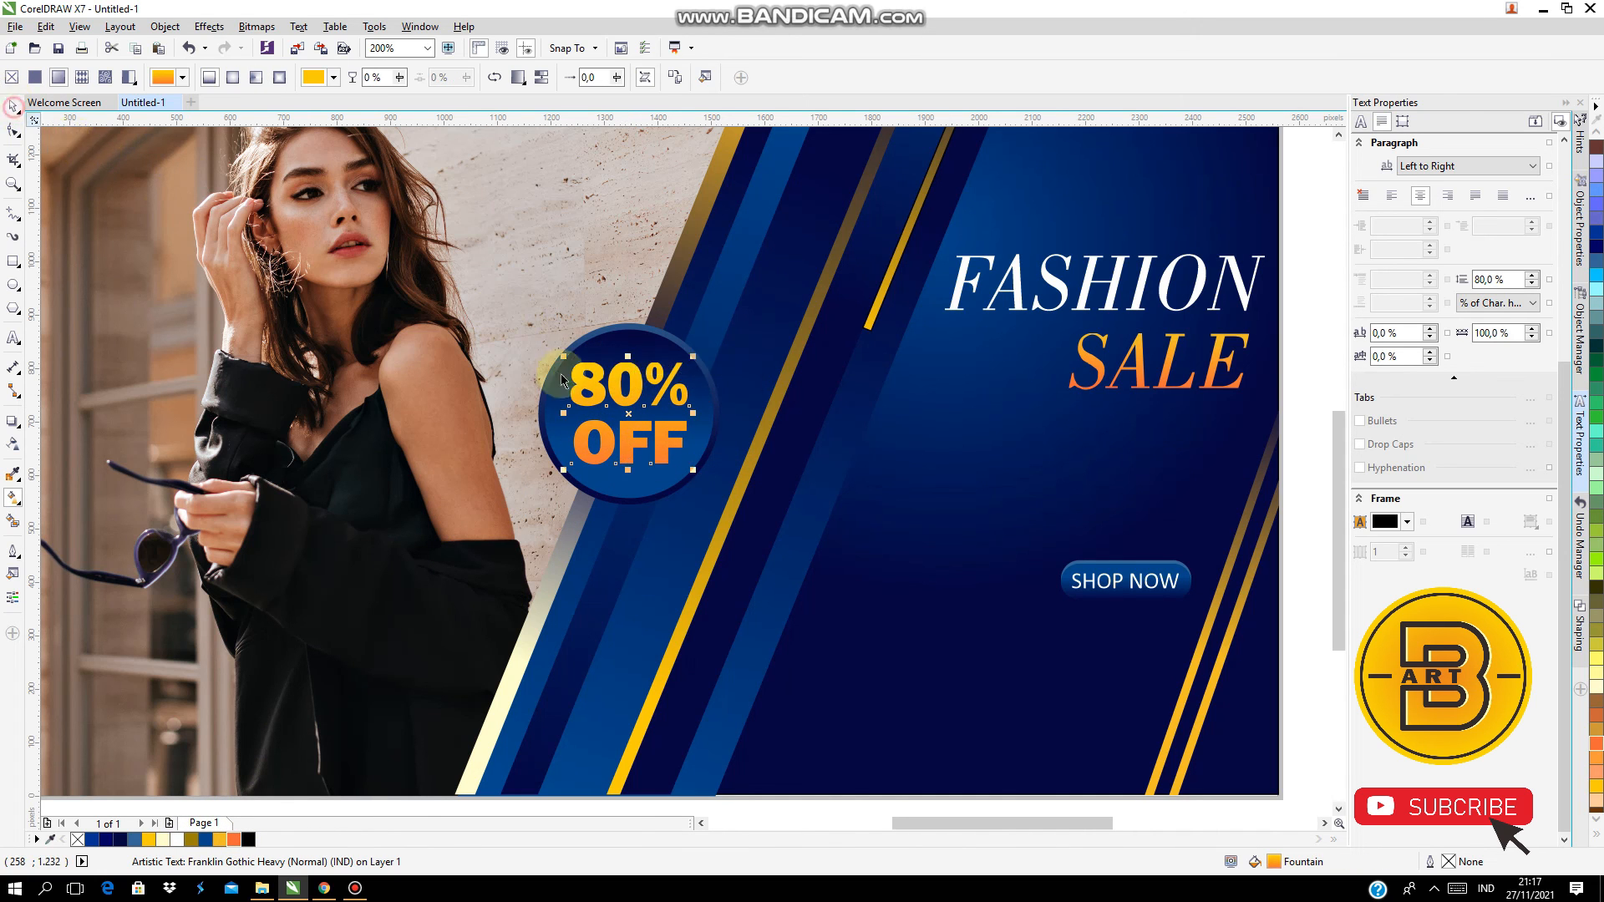
Move the Lorem ipsum paragraph from above the page to the empty area below the banner
scroll(660, 437, "down", 2)
left_click(395, 430)
scroll(749, 421, "up", 1)
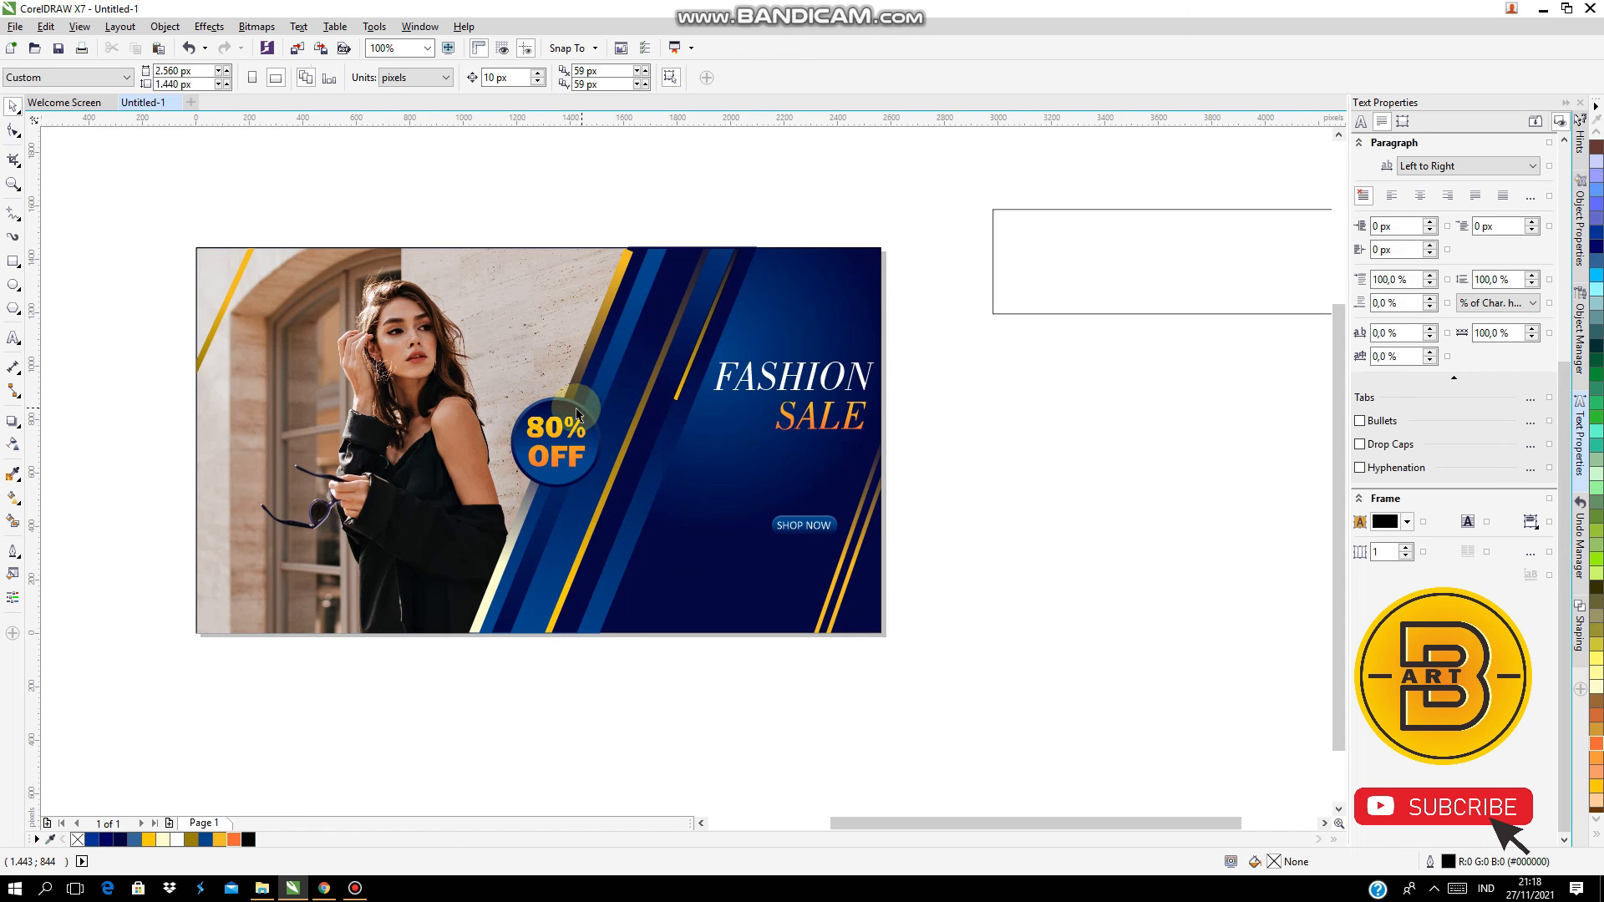
scroll(477, 236, "down", 1)
left_click(476, 153)
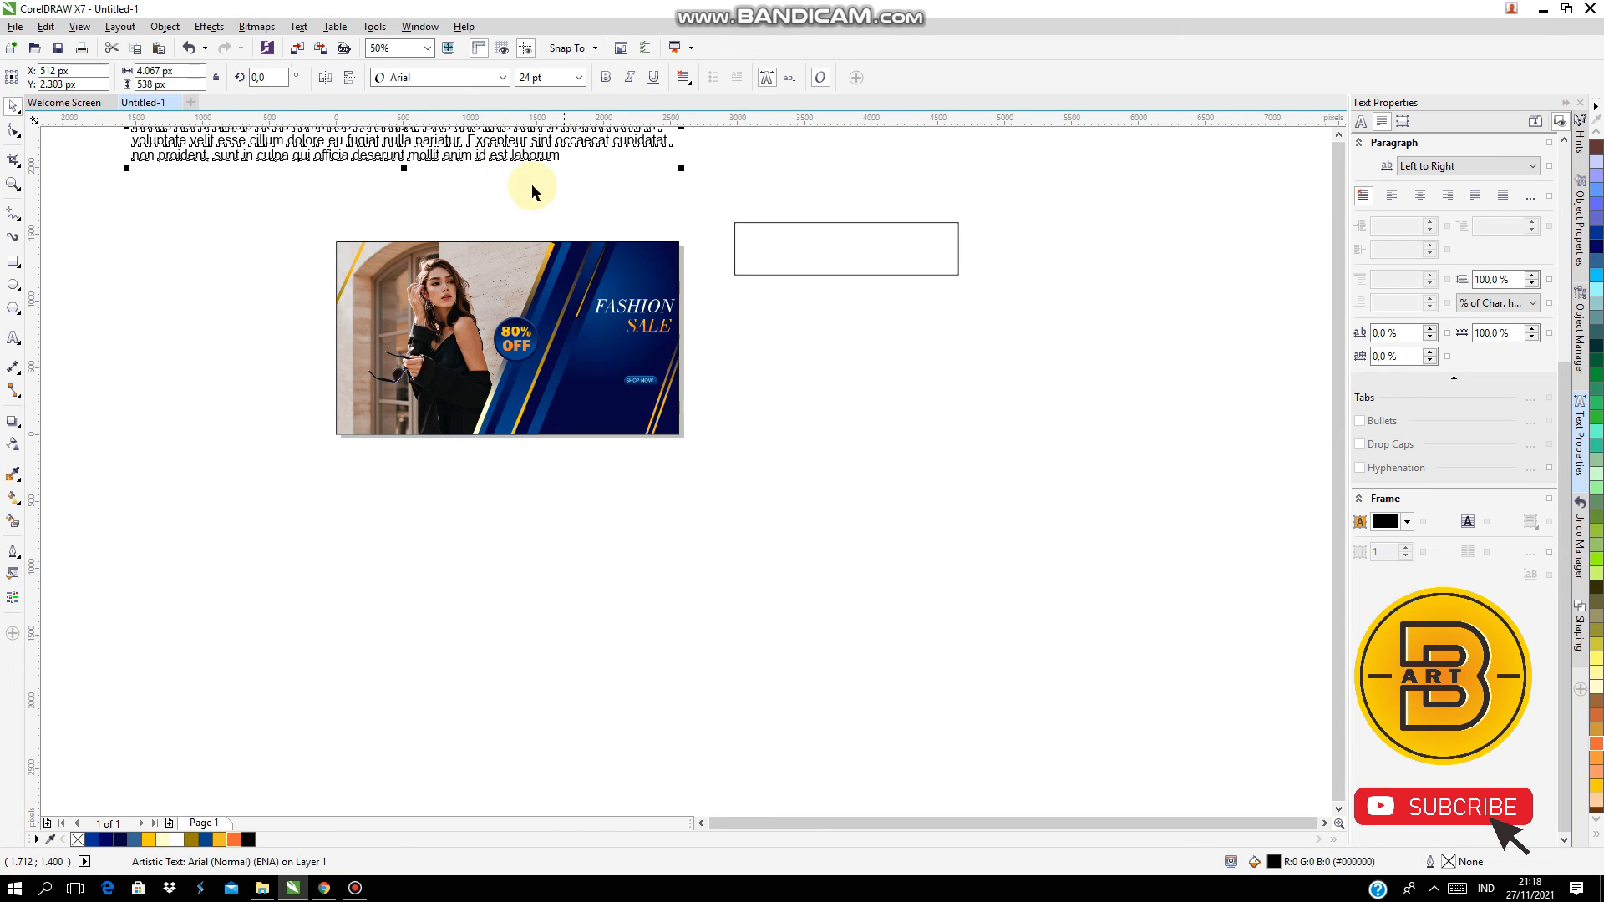
left_click_drag(262, 157, 623, 545)
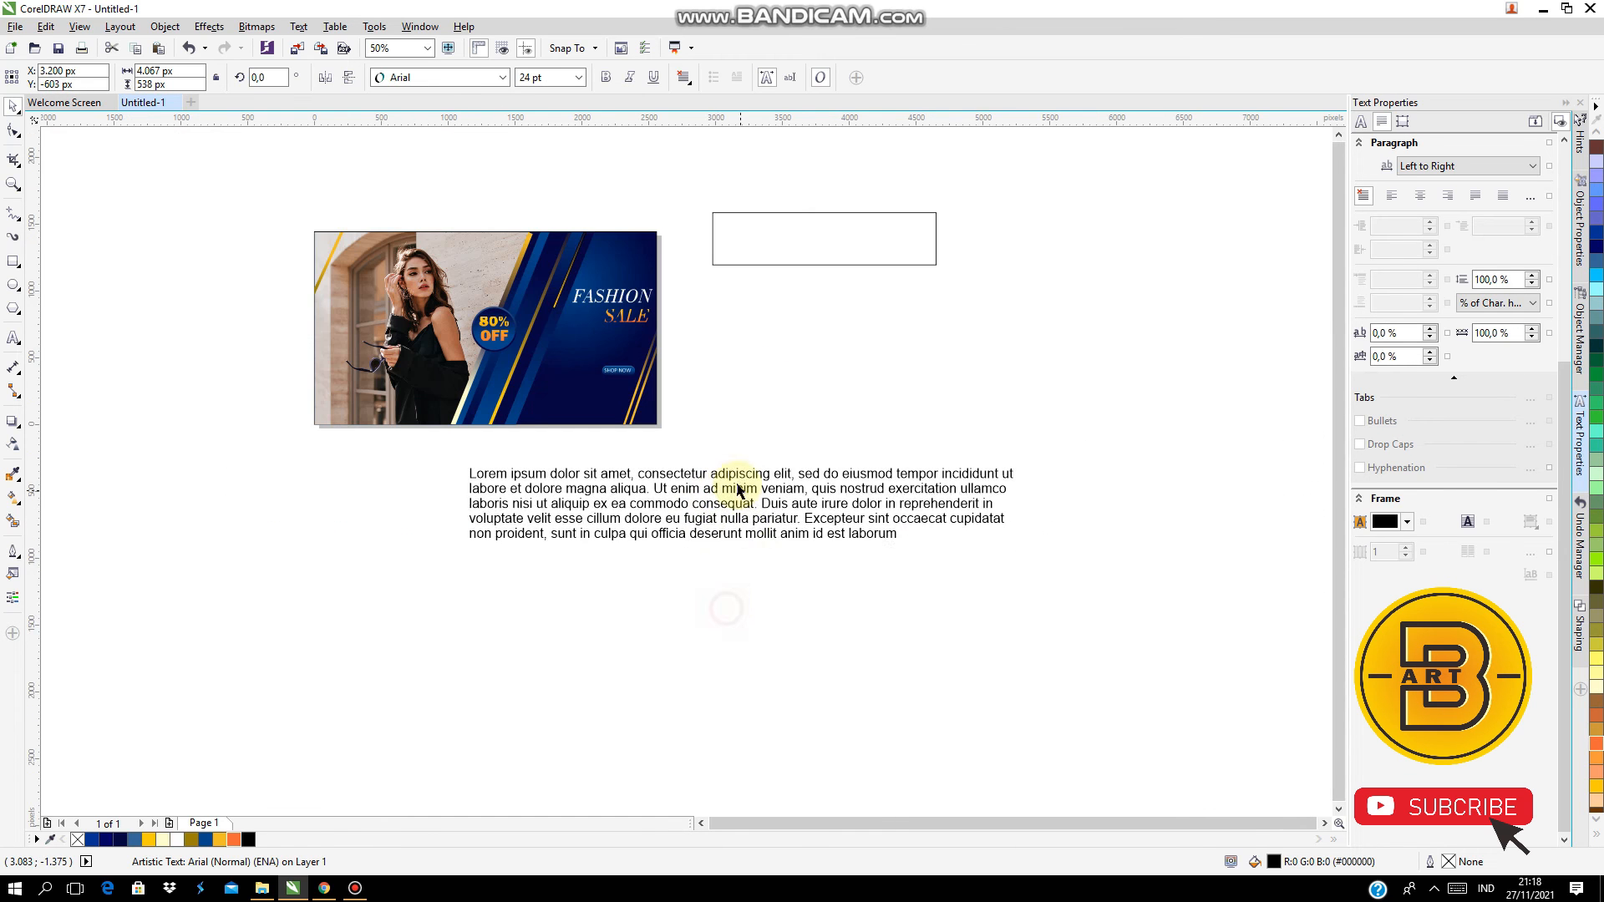
Delete the paragraph's text from "Duis aute irure dolor" to the end, keeping only the first two sentences
scroll(811, 538, "up", 1)
double_click(811, 537)
left_click_drag(789, 527, 1071, 623)
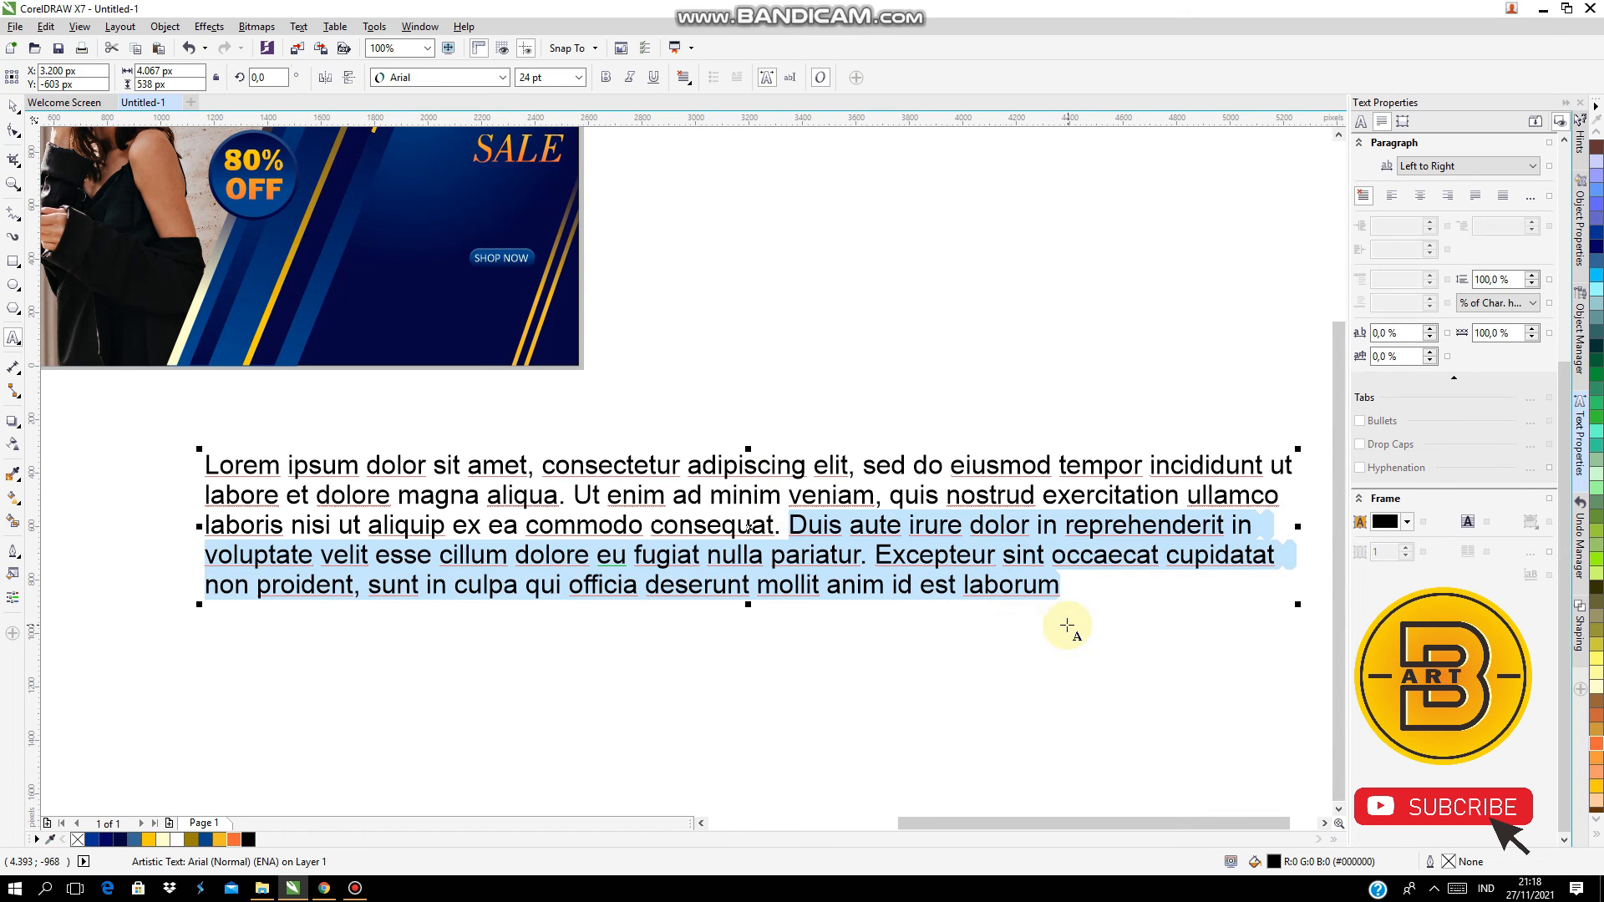
key("Delete")
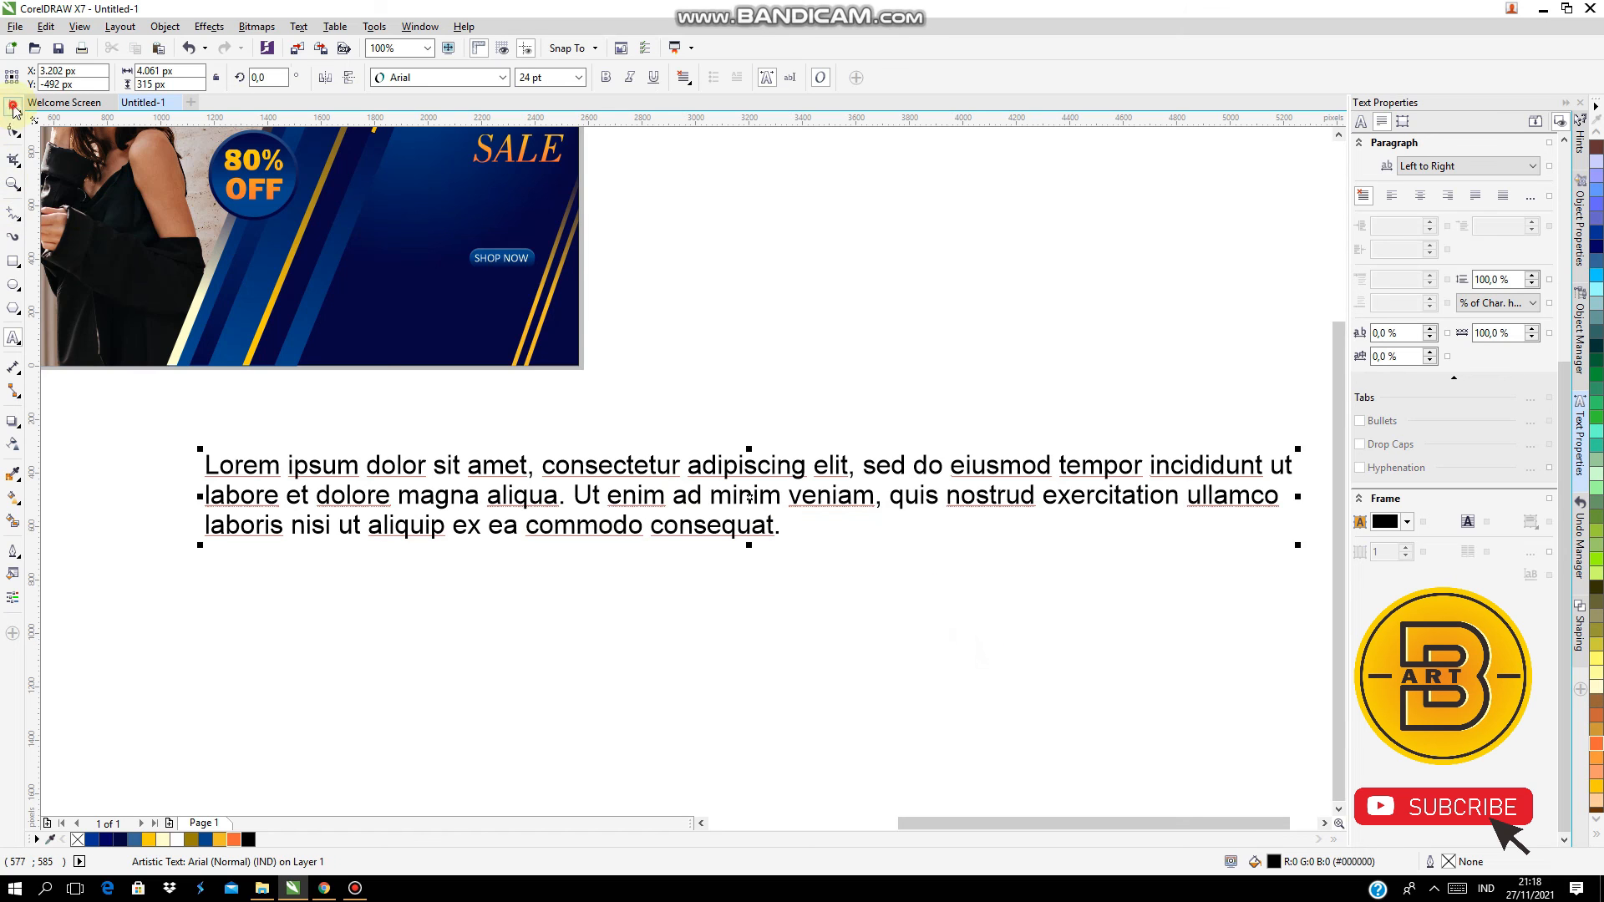
left_click(13, 108)
Shrink the Lorem ipsum paragraph to about 16.87 pt and place it over the banner's blue area in white
scroll(429, 530, "down", 1)
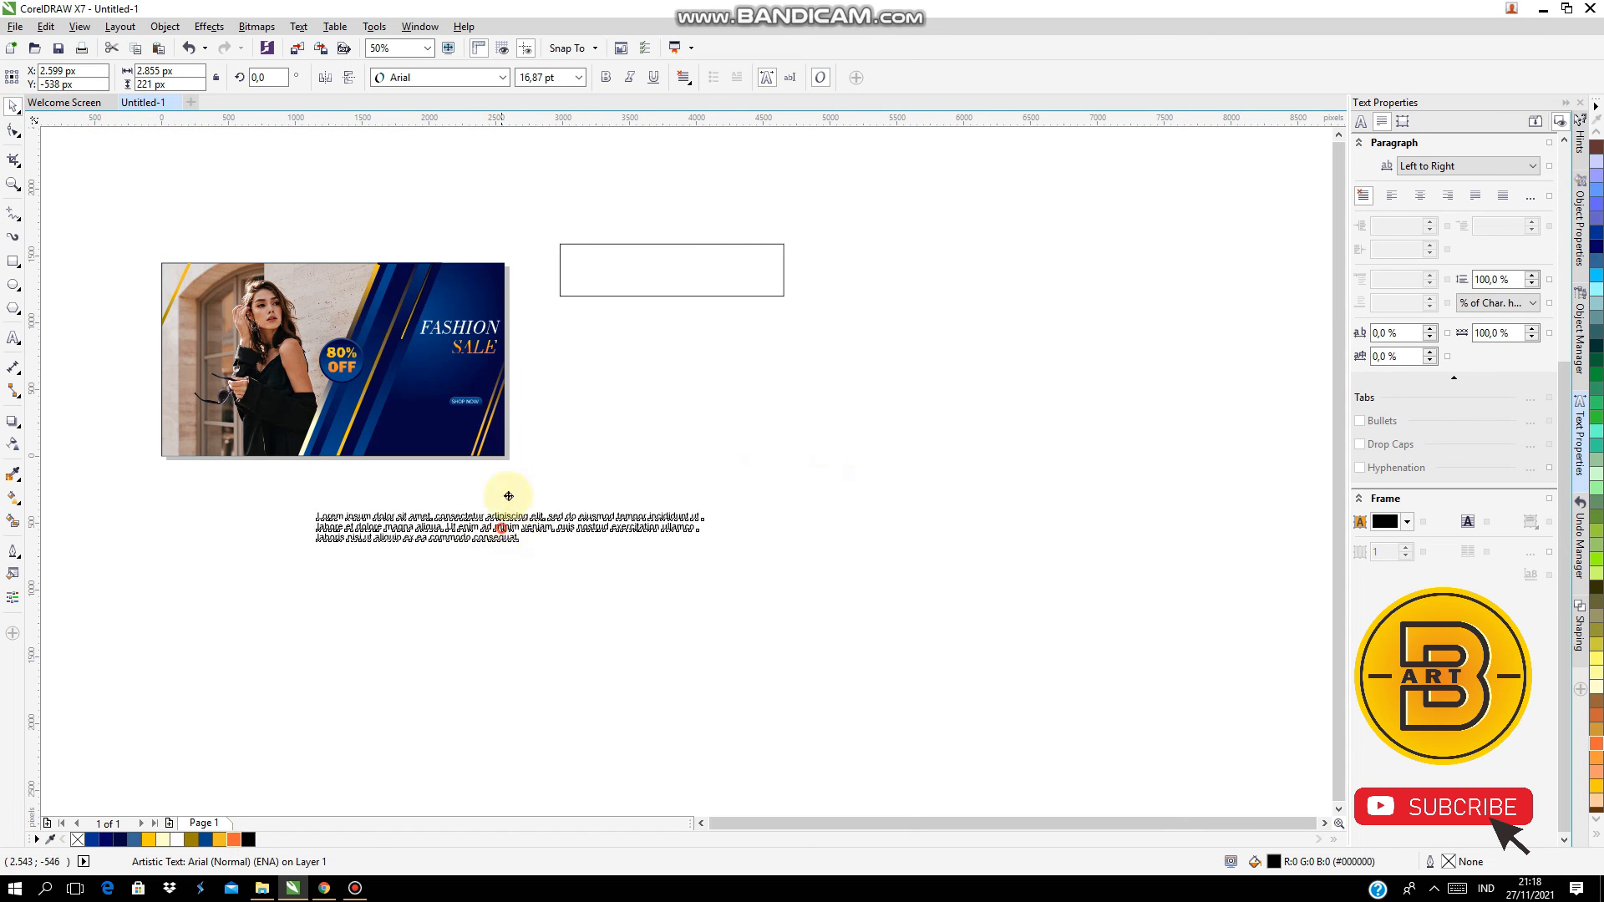
left_click_drag(509, 496, 550, 337)
scroll(364, 367, "up", 2)
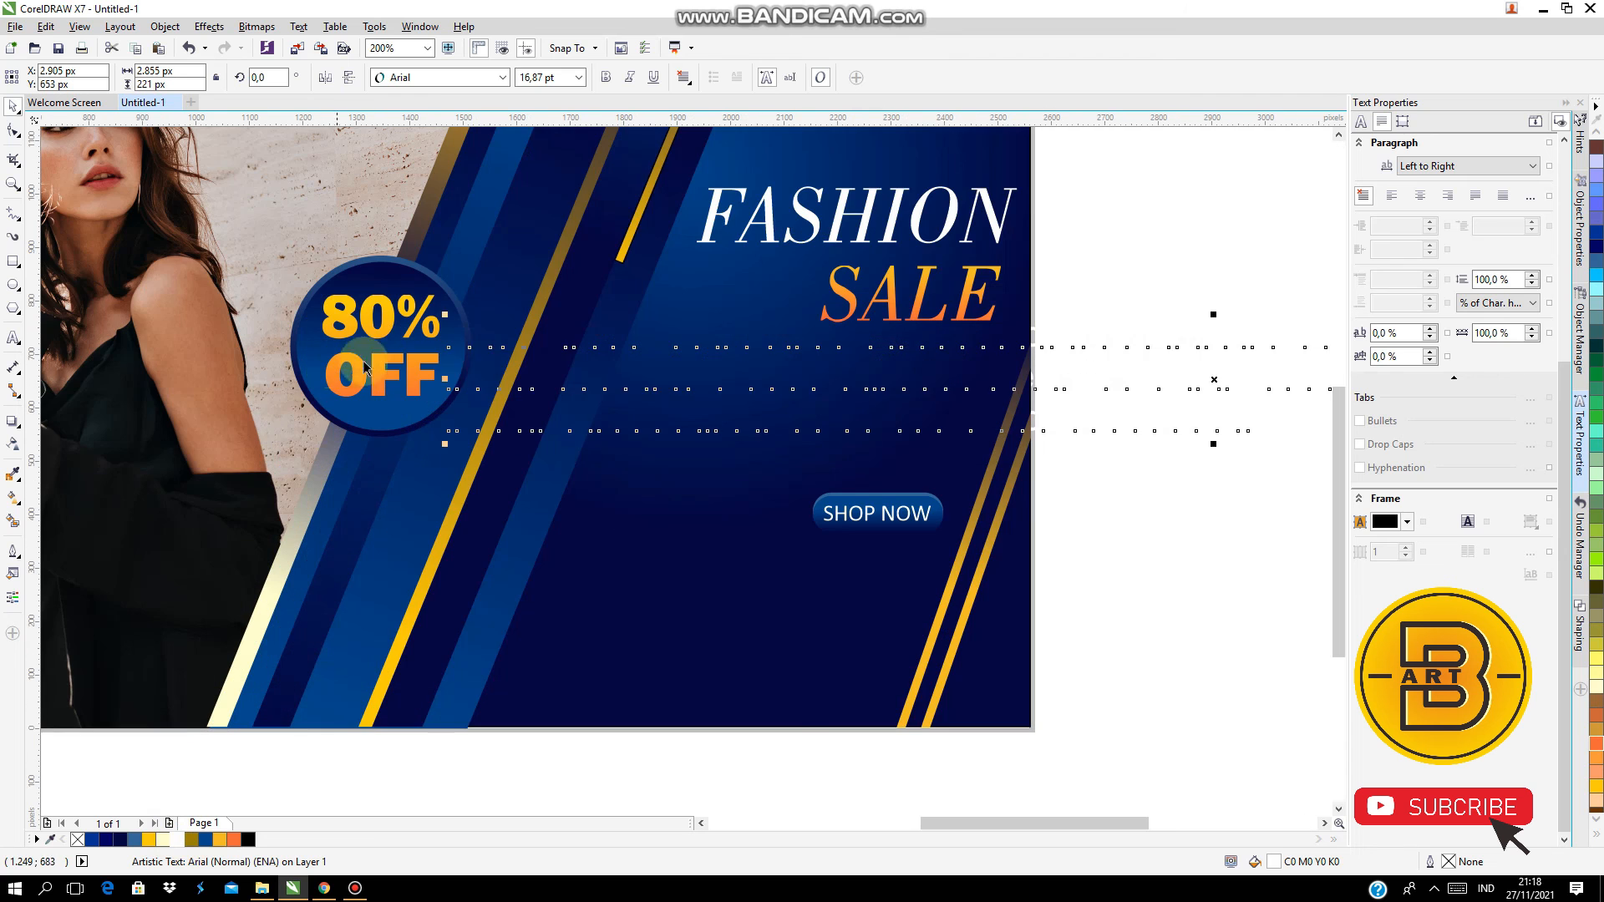
Set the Lorem ipsum paragraph's font to Calibri
scroll(719, 380, "down", 2)
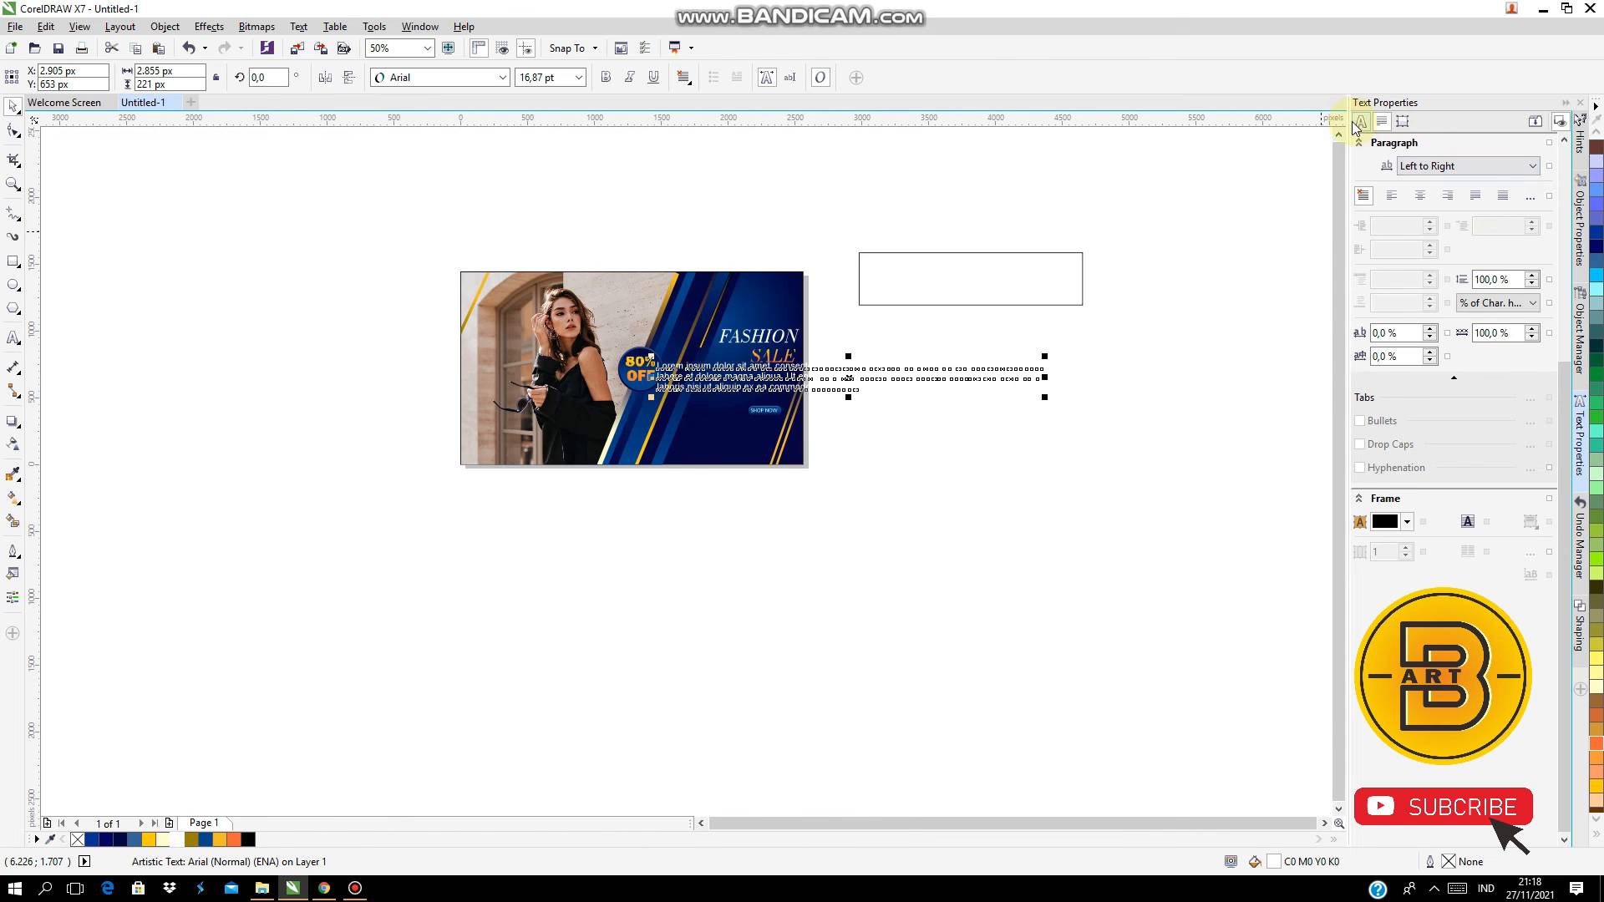
left_click(1361, 122)
left_click(1532, 195)
left_click(1414, 258)
Scale the paragraph down to about 6.677 pt and position it directly beneath the word SALE
scroll(850, 385, "up", 2)
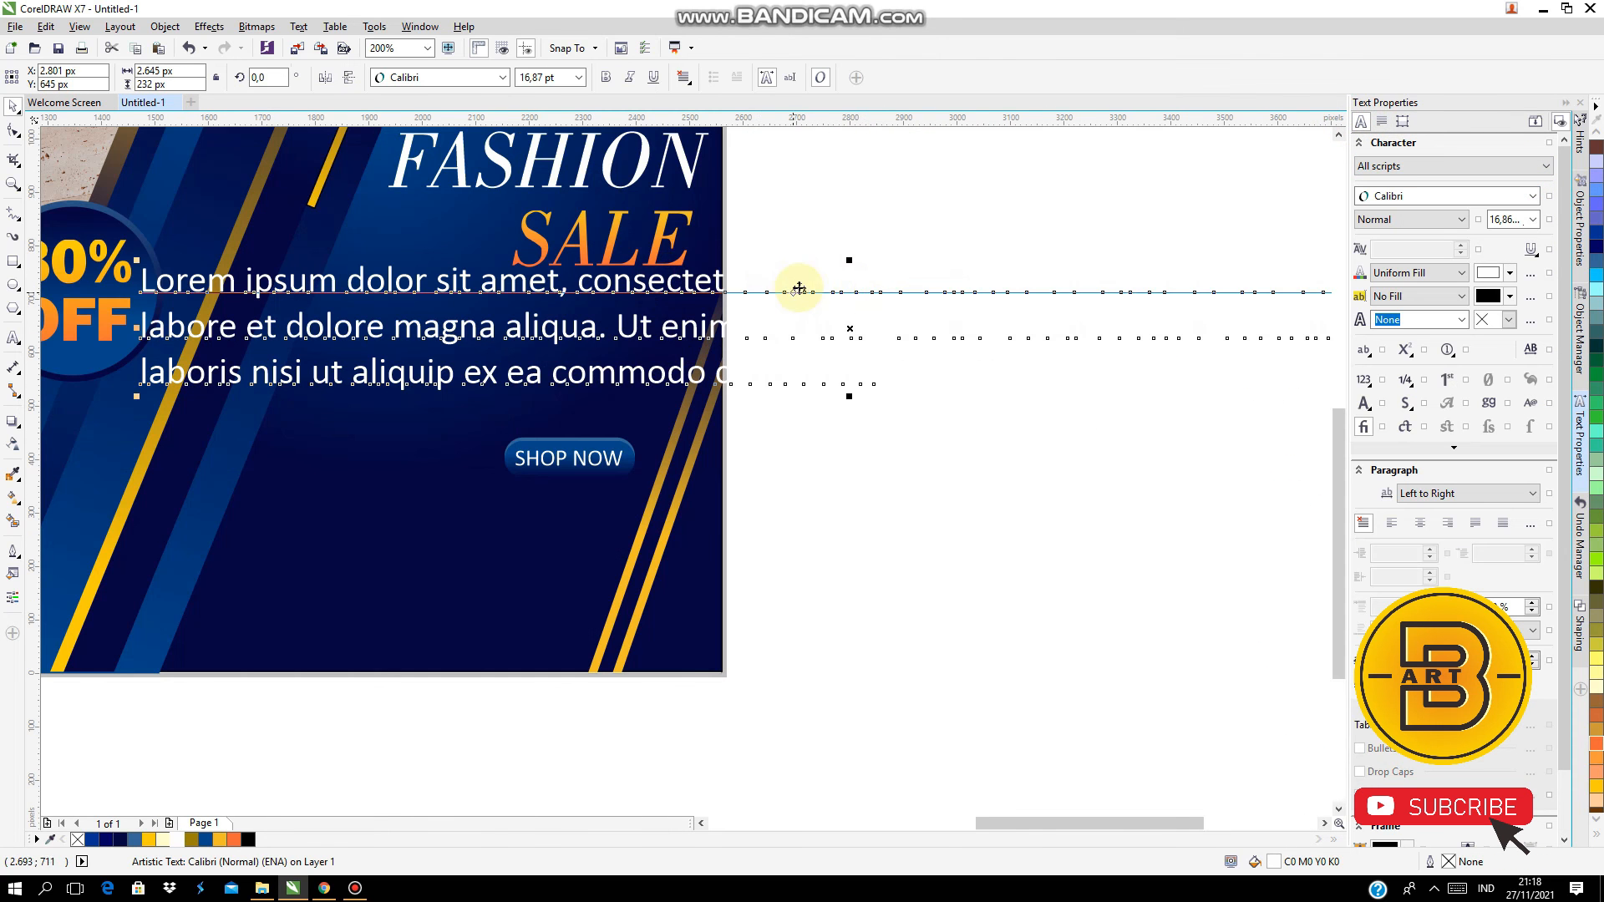
scroll(800, 289, "down", 1)
left_click_drag(1178, 262, 787, 311)
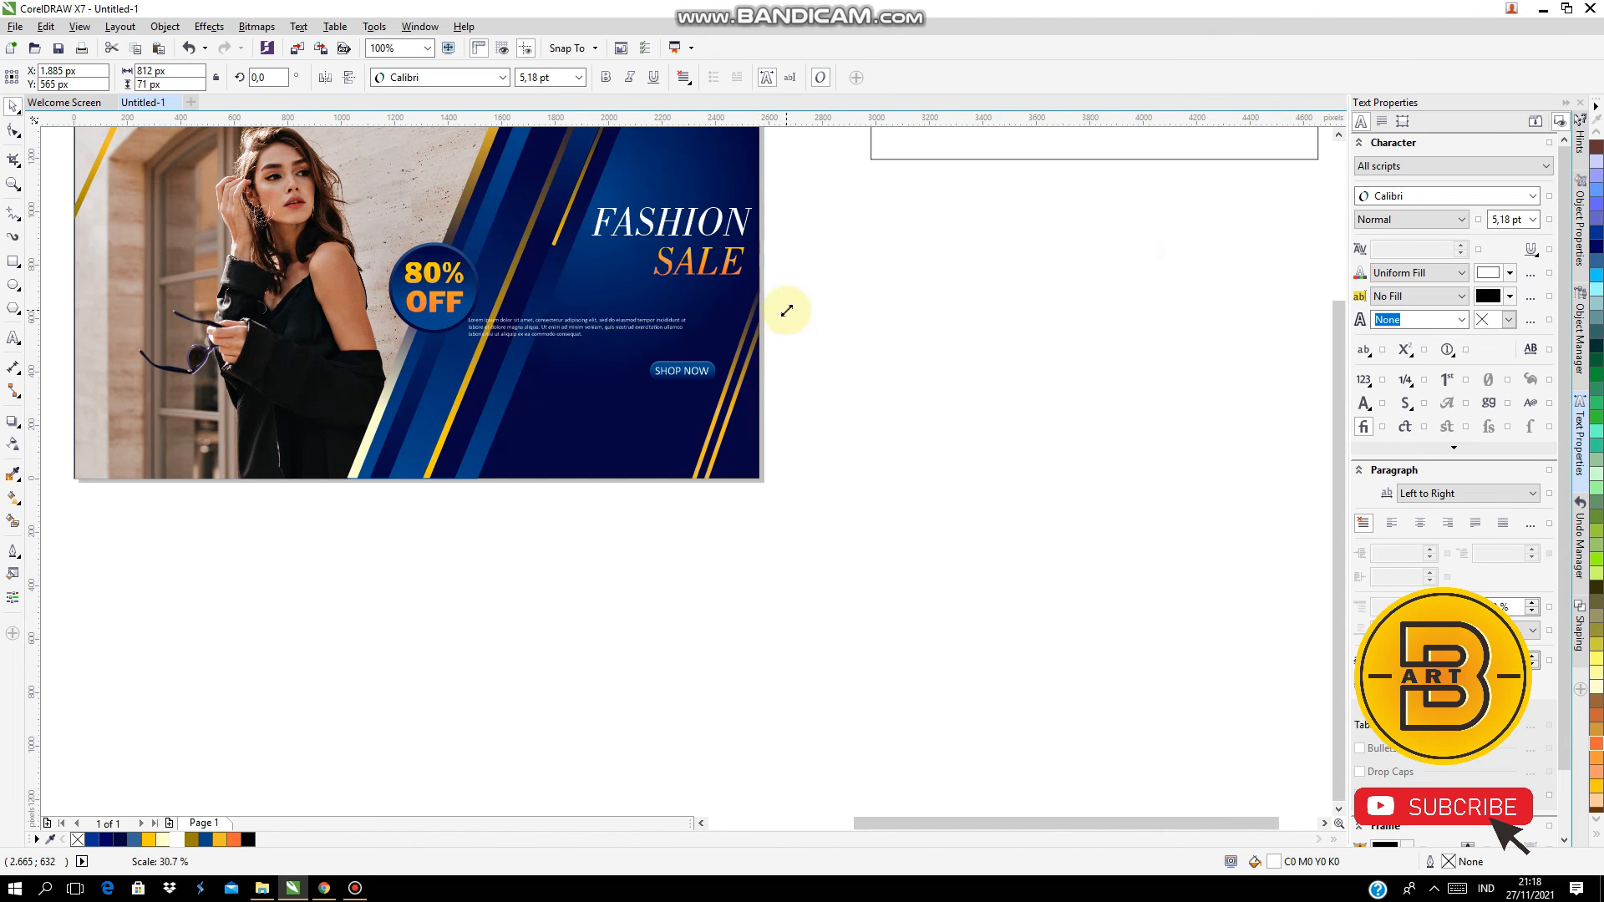
scroll(699, 300, "up", 1)
left_click_drag(680, 330, 802, 269)
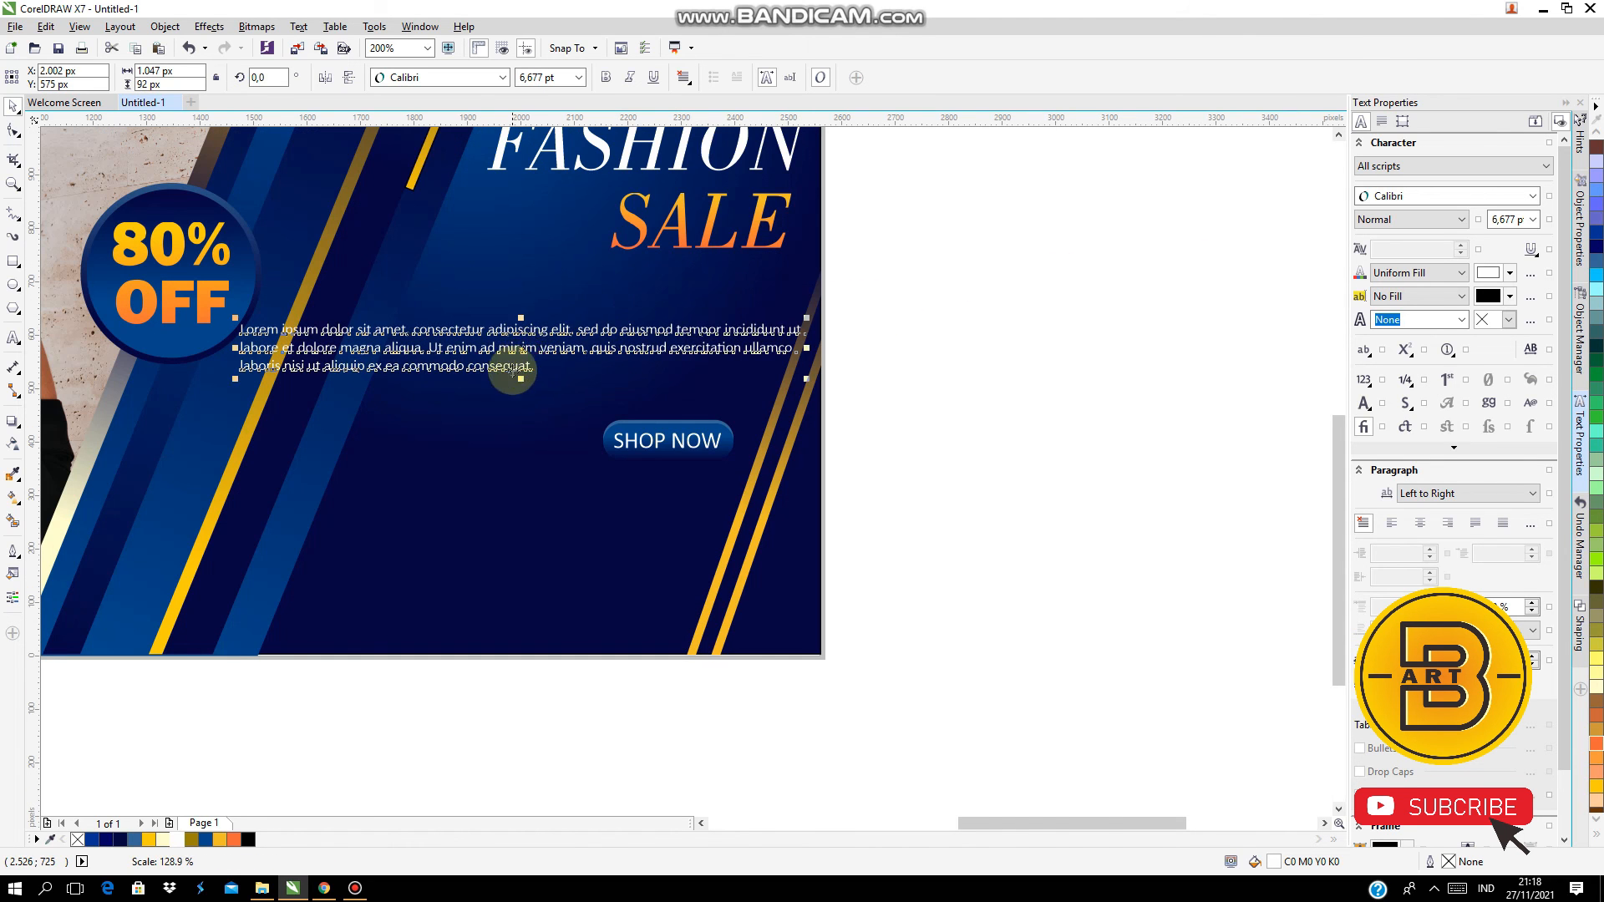
left_click_drag(532, 352, 731, 298)
Rebreak the paragraph into four lines ending at "sed", "magna", "exercitation" and "consequat." so it fits within the banner
key("F8")
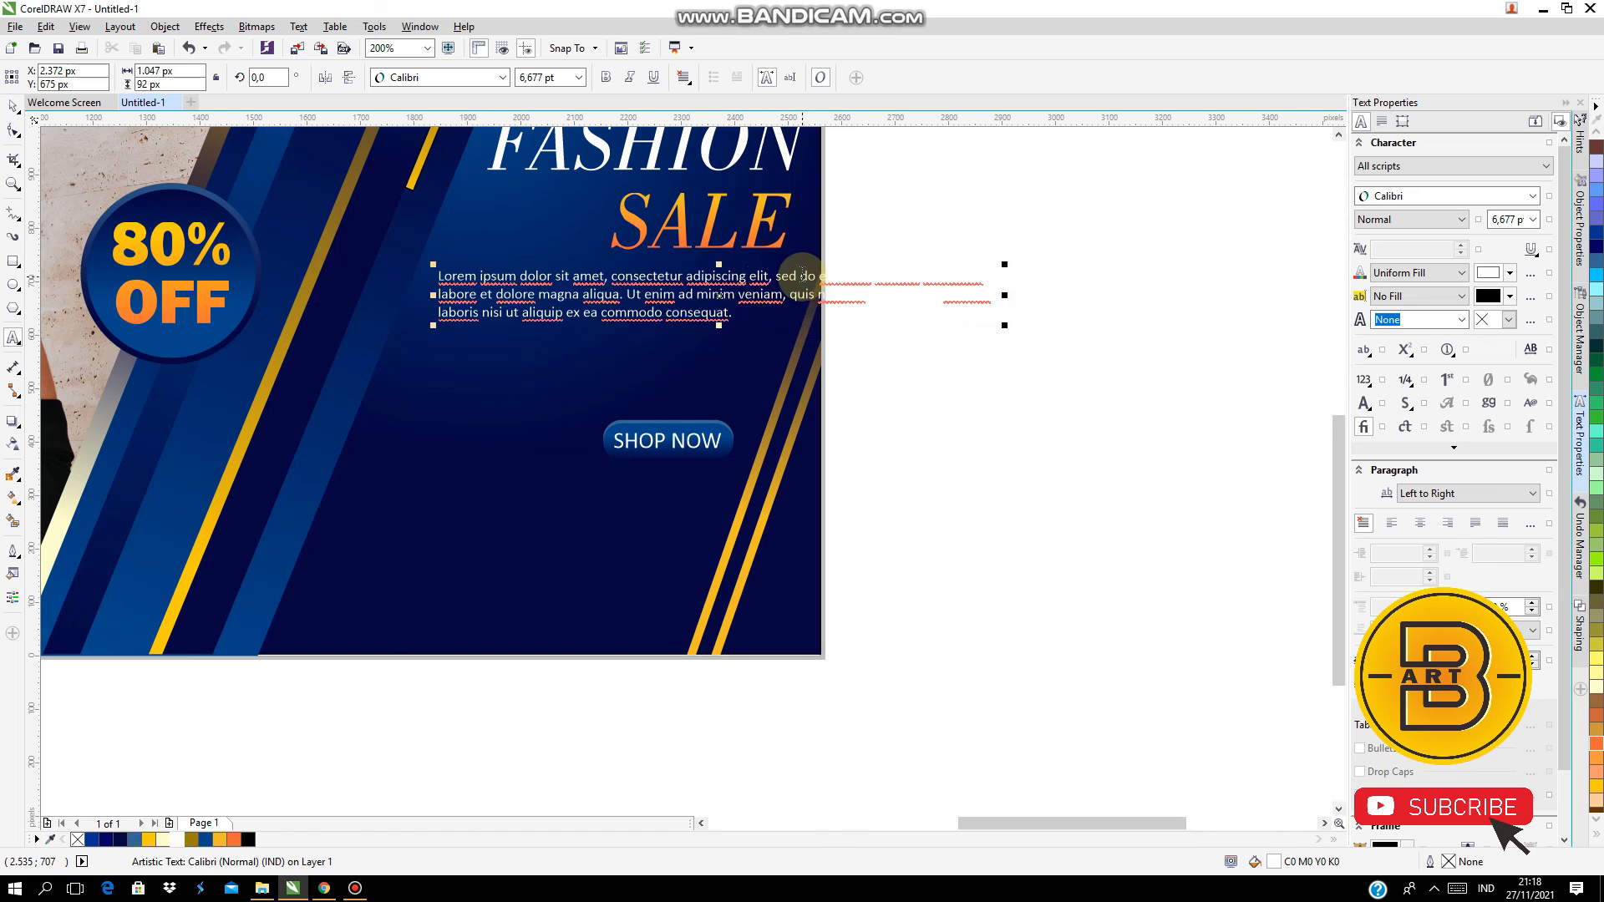
left_click(802, 276)
key("Return")
key("BackSpace")
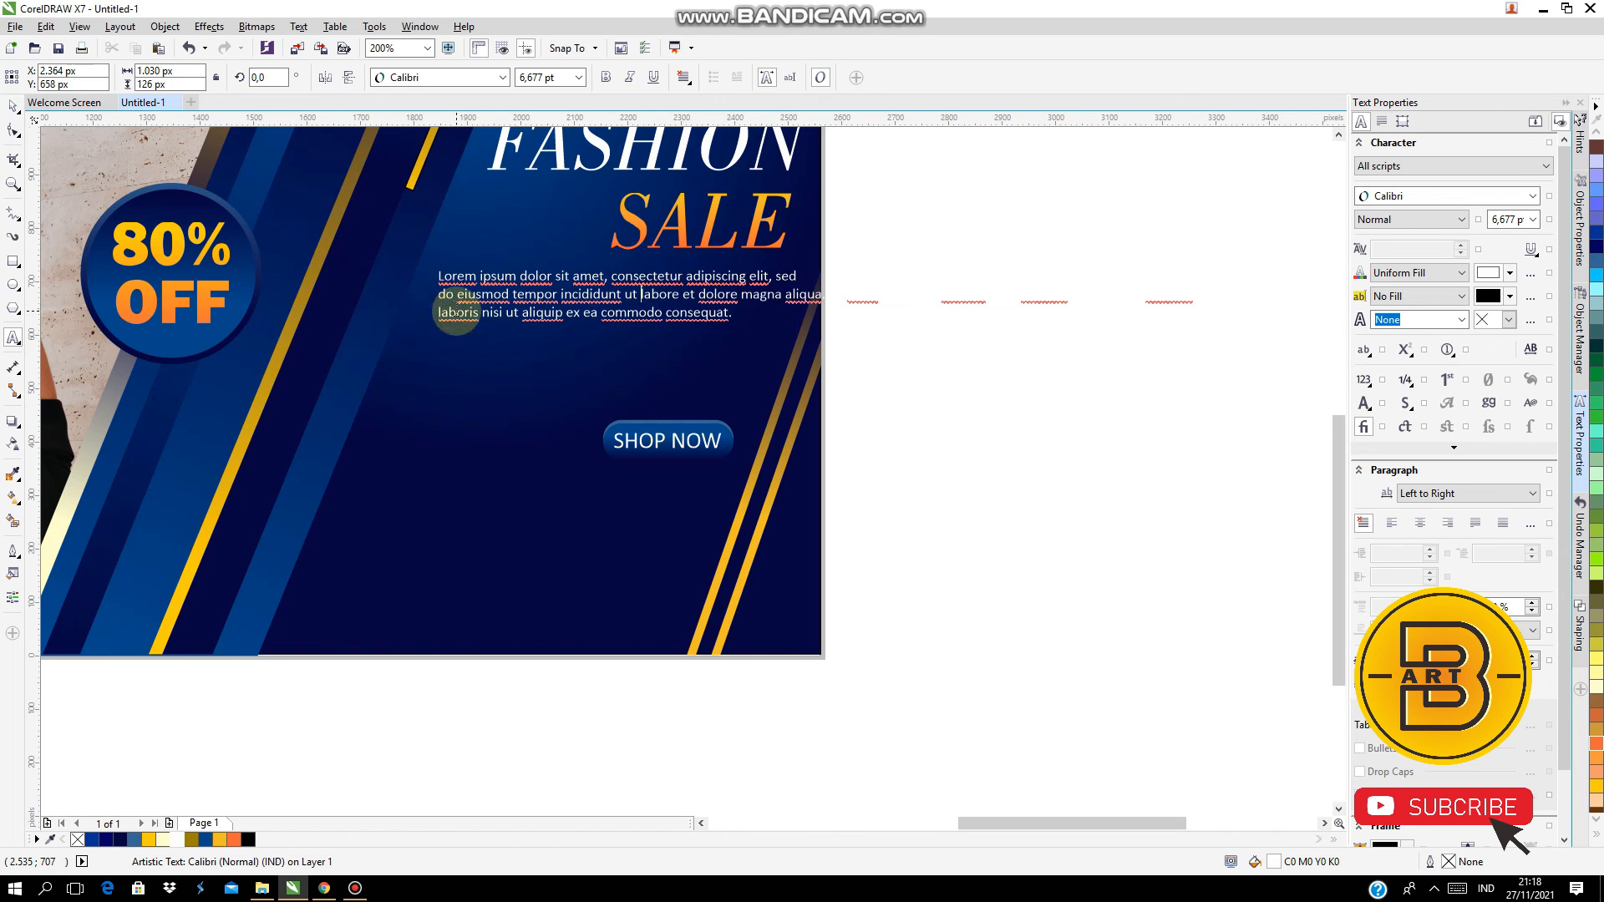
left_click(782, 295)
key("Return")
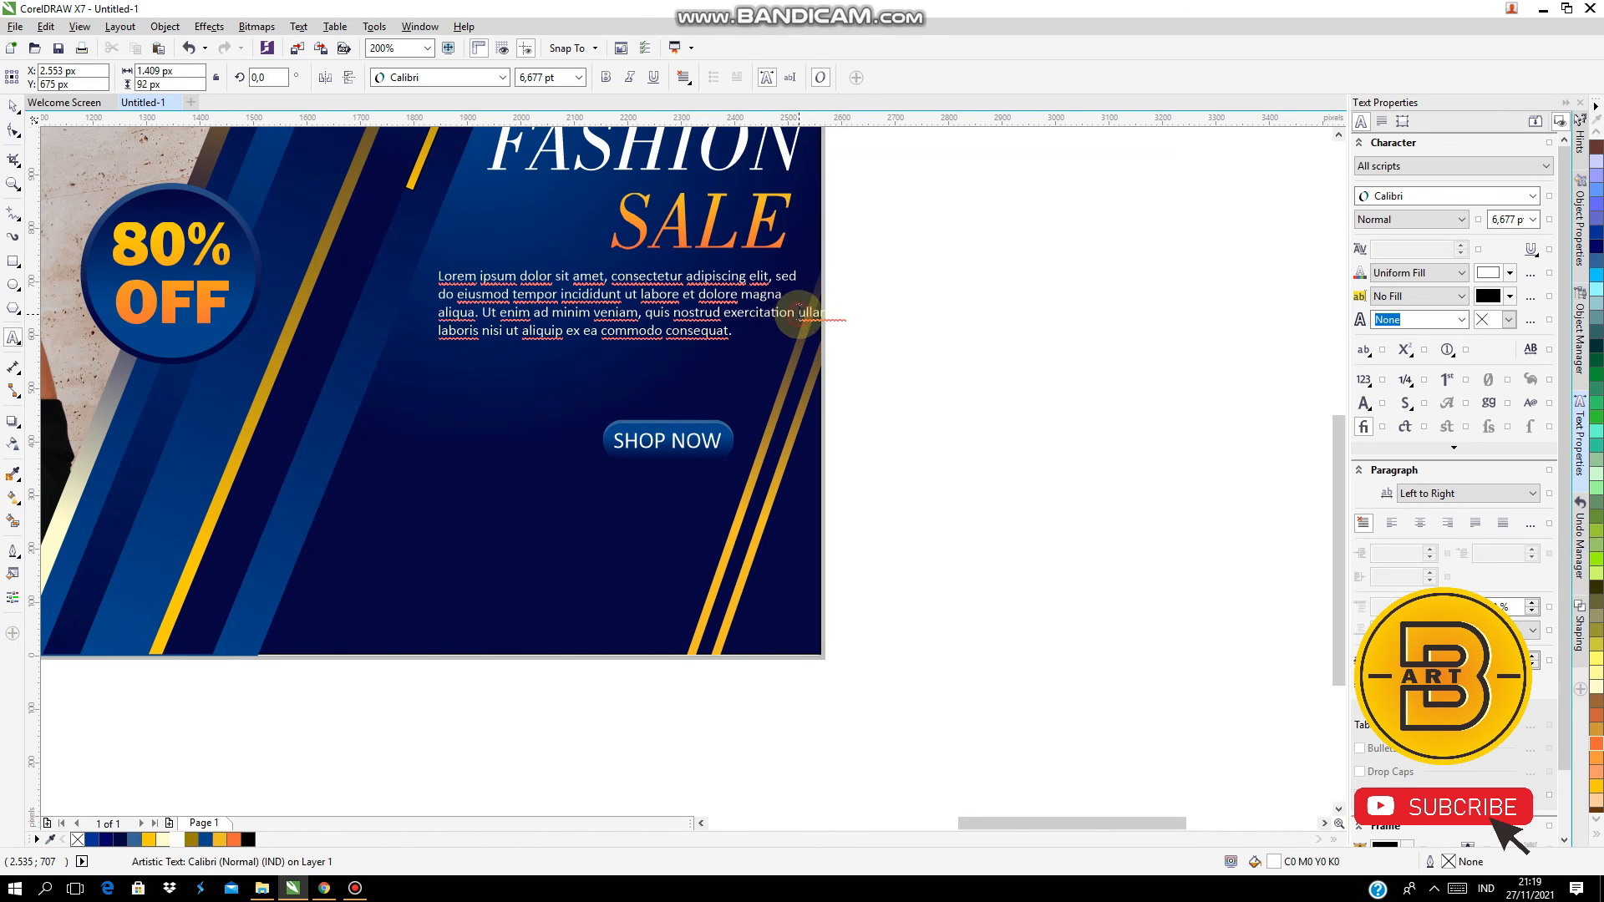
left_click(798, 311)
key("Return")
double_click(485, 354)
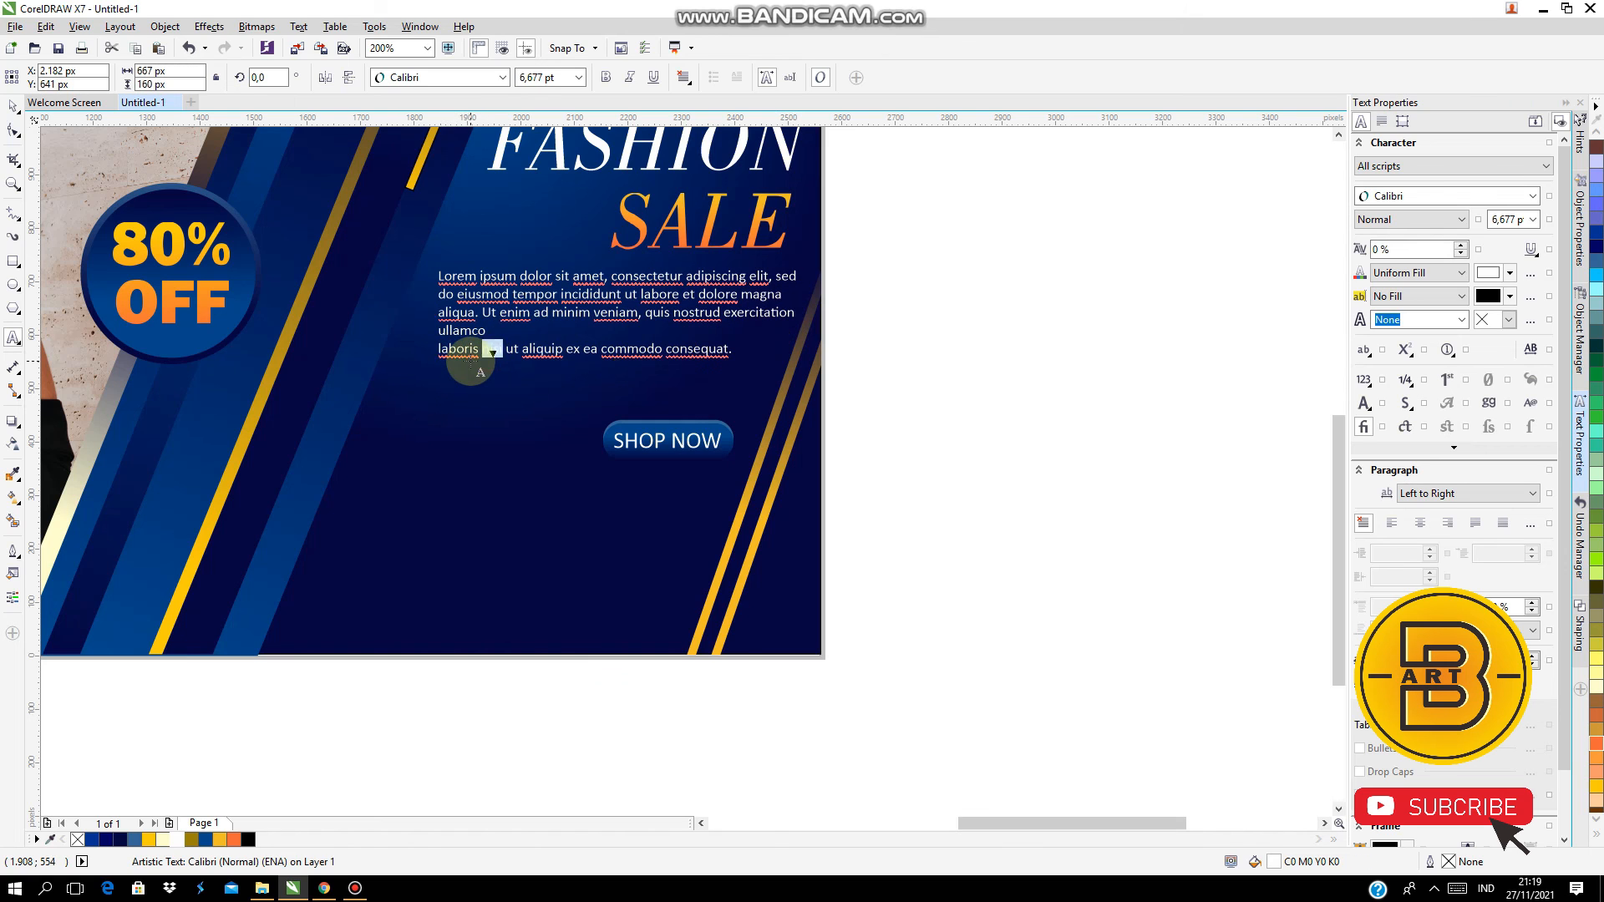
key("BackSpace")
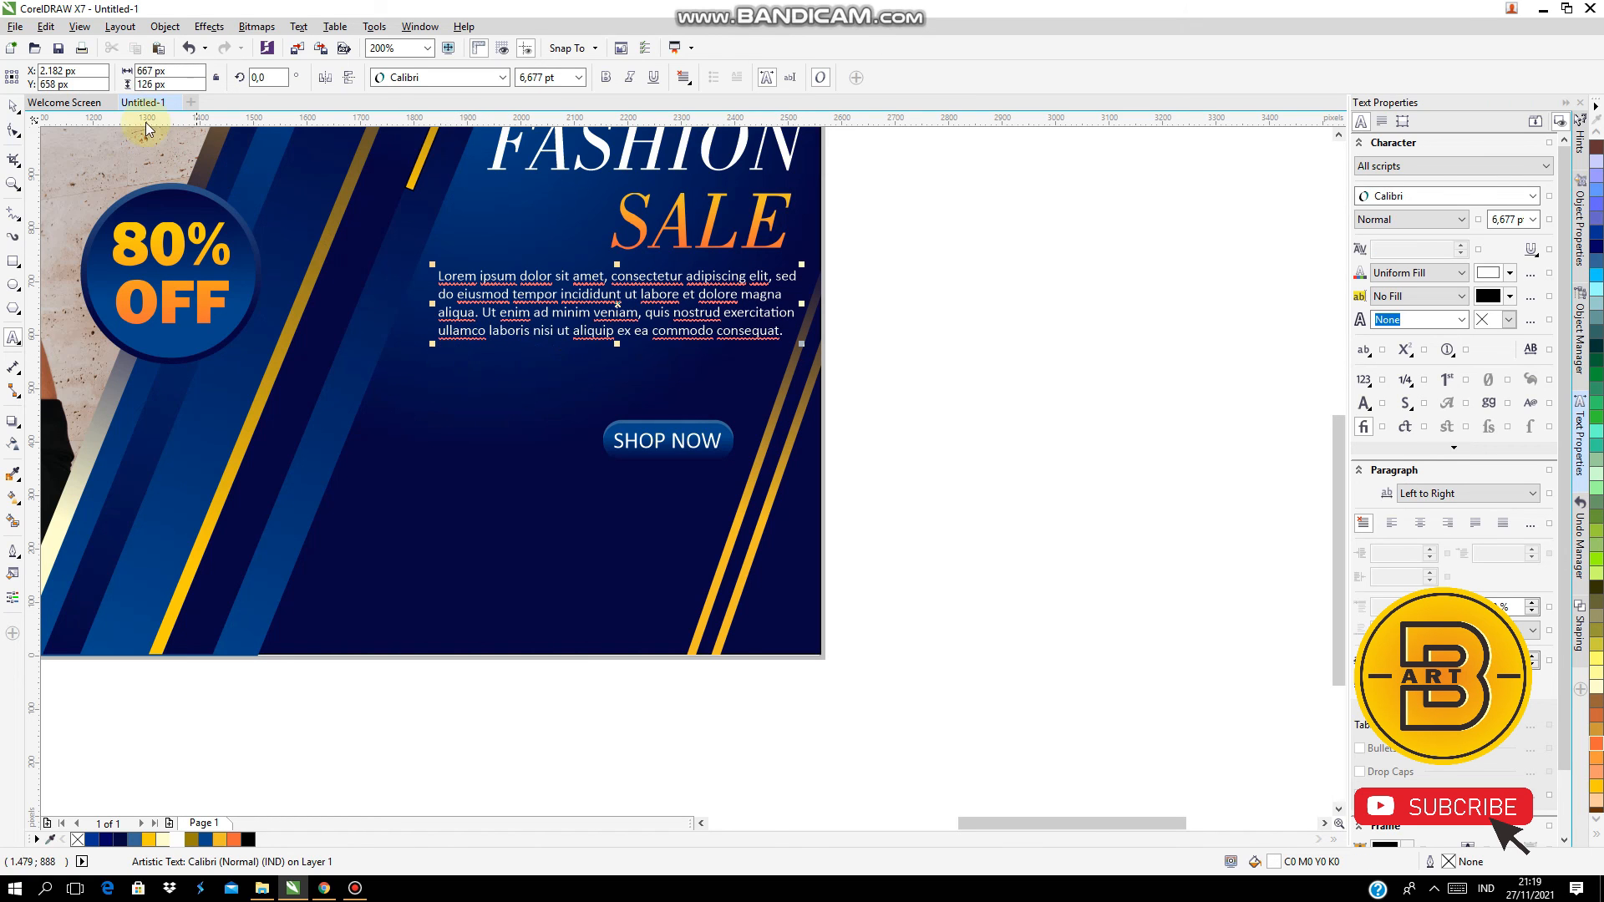
key("Escape")
left_click(1011, 417)
left_click(12, 337)
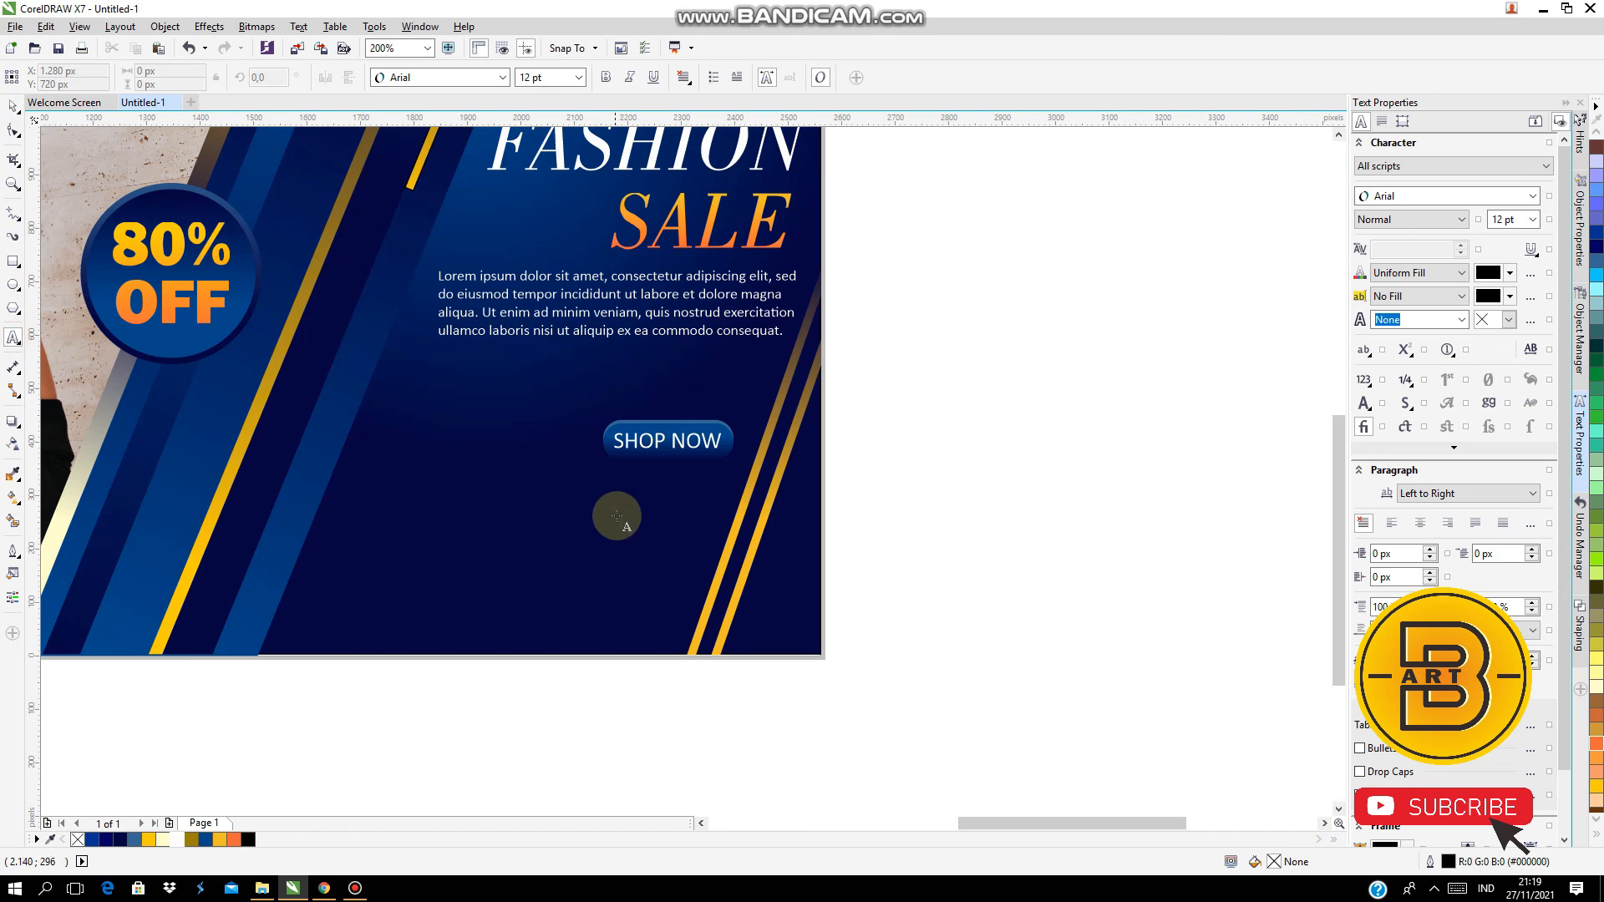
left_click(598, 484)
type("WWW.Y")
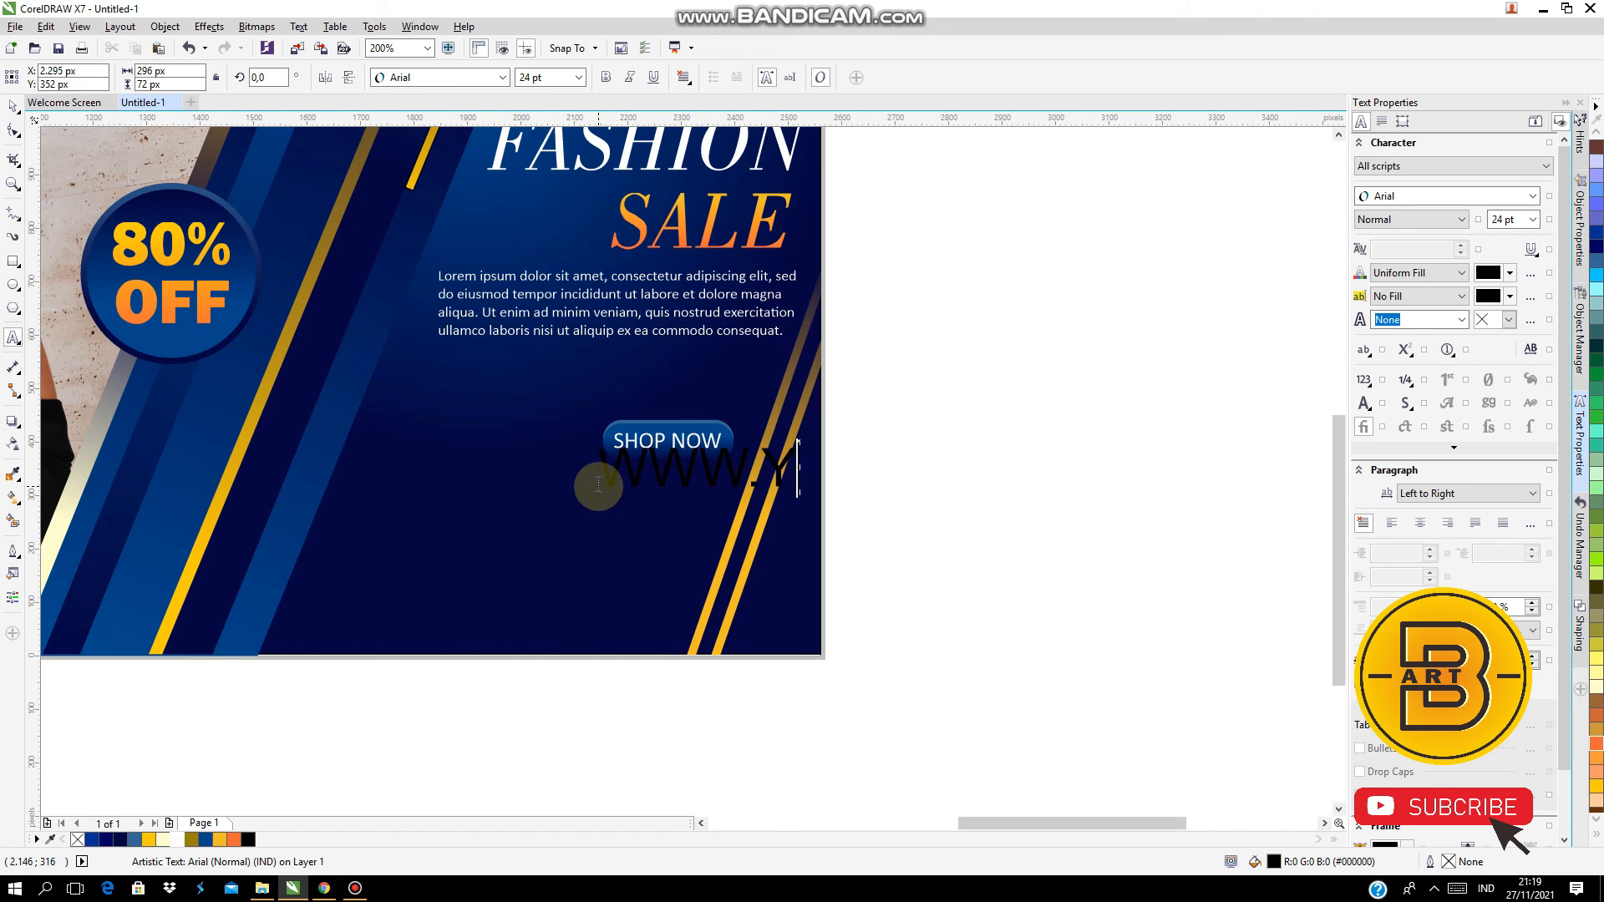
type("PURWEB.COM")
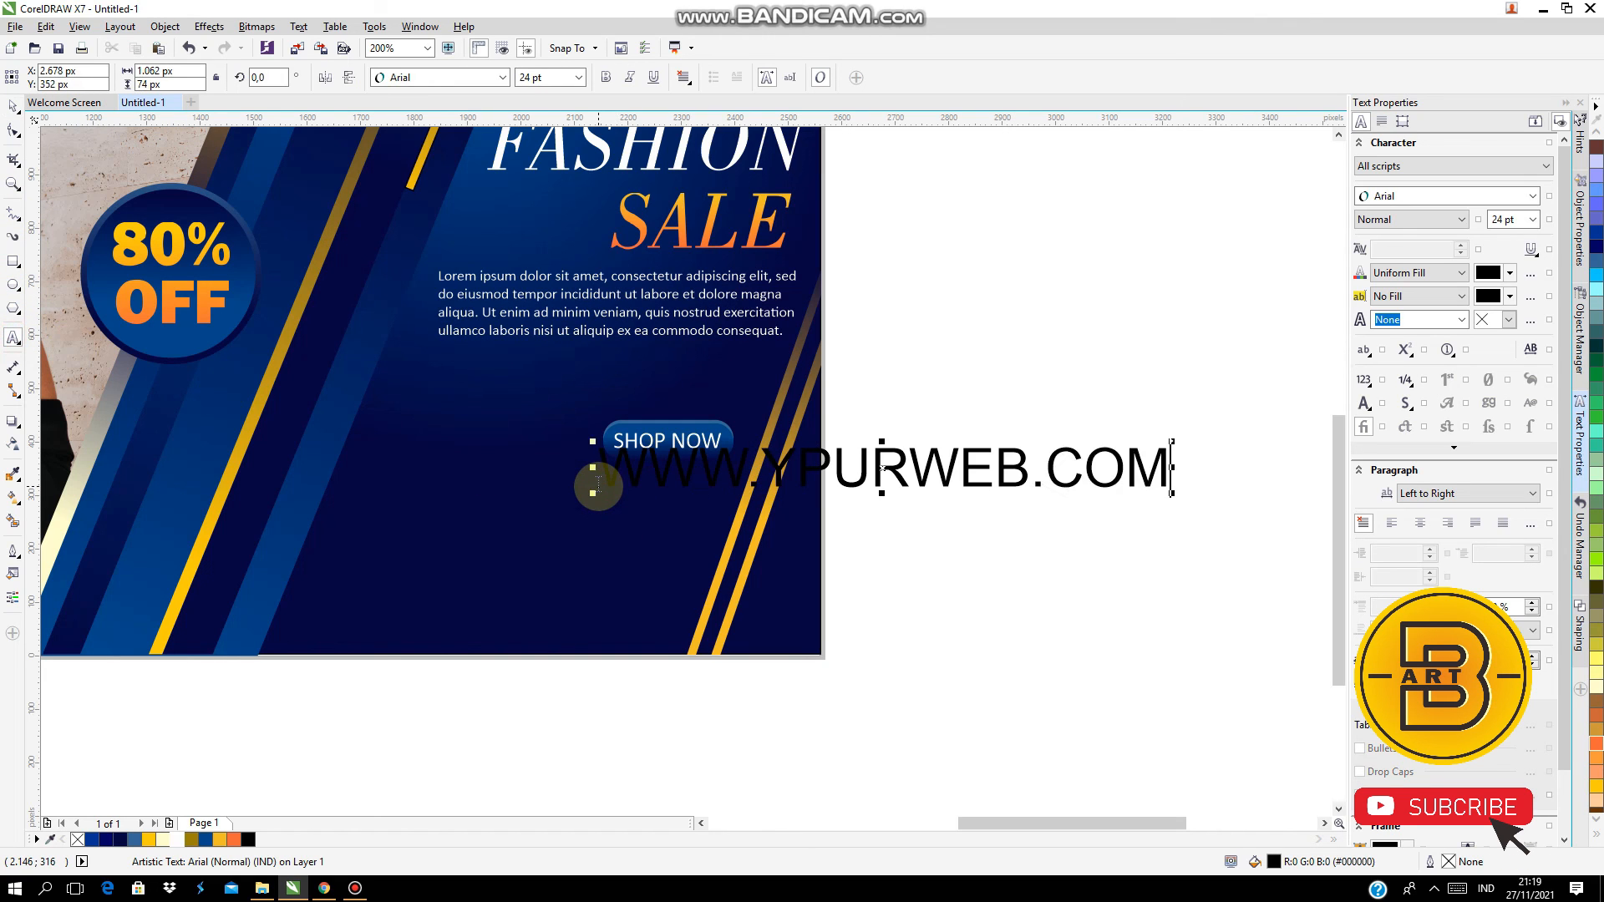
left_click(829, 471)
key("BackSpace")
type("O")
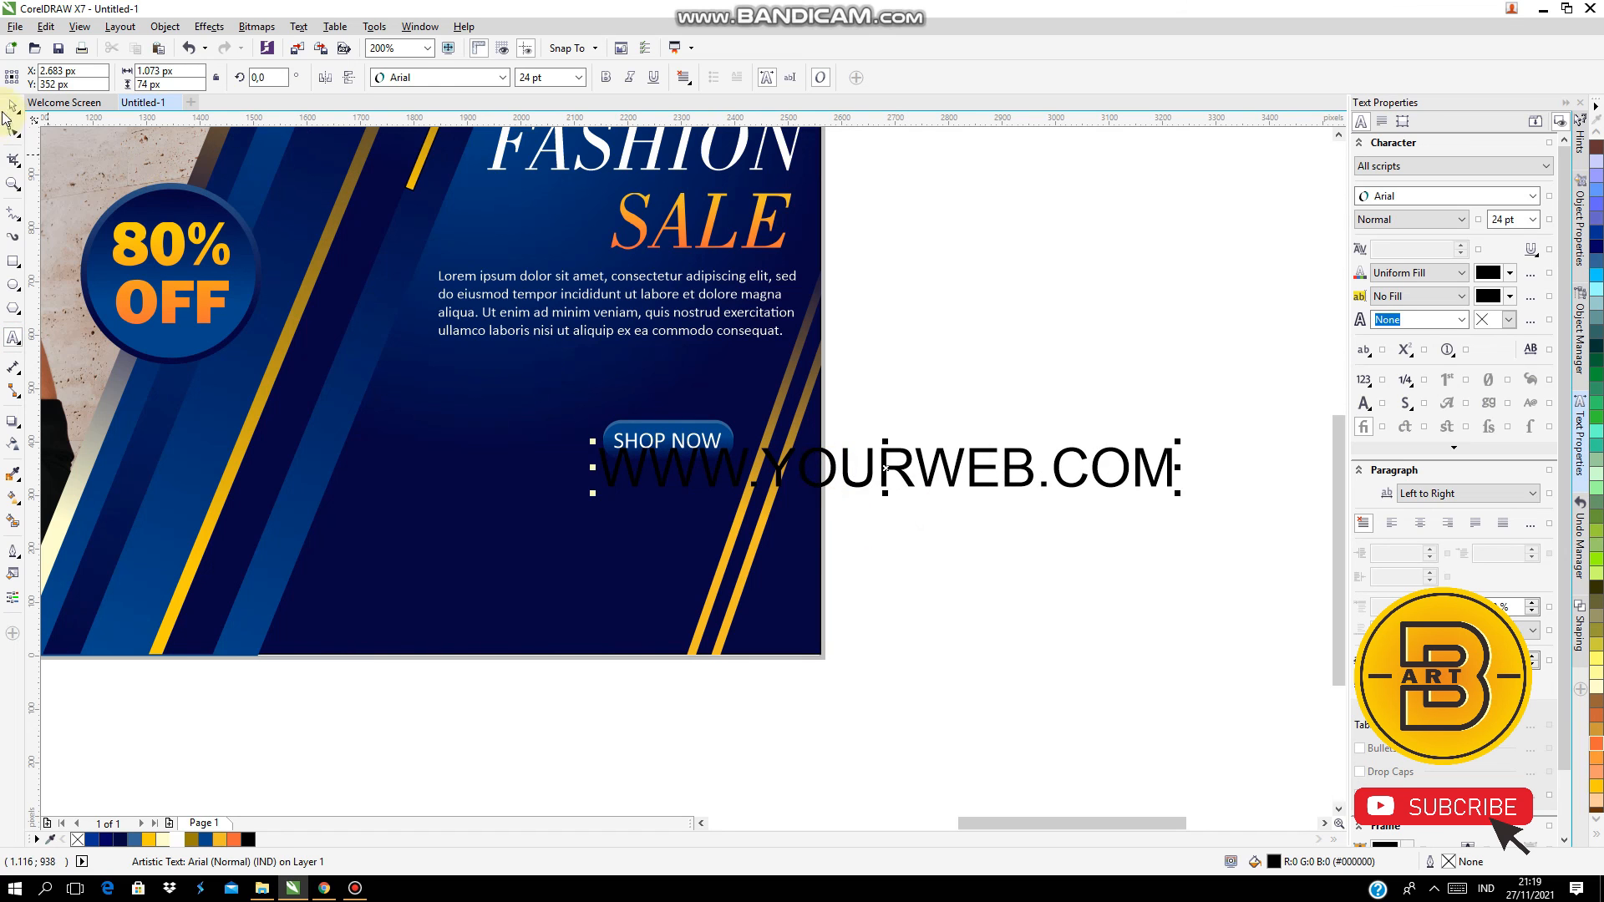
Move the web address below the SHOP NOW button and format it in white Calibri
left_click(10, 108)
left_click_drag(894, 458, 716, 504)
left_click(1532, 195)
left_click(1467, 246)
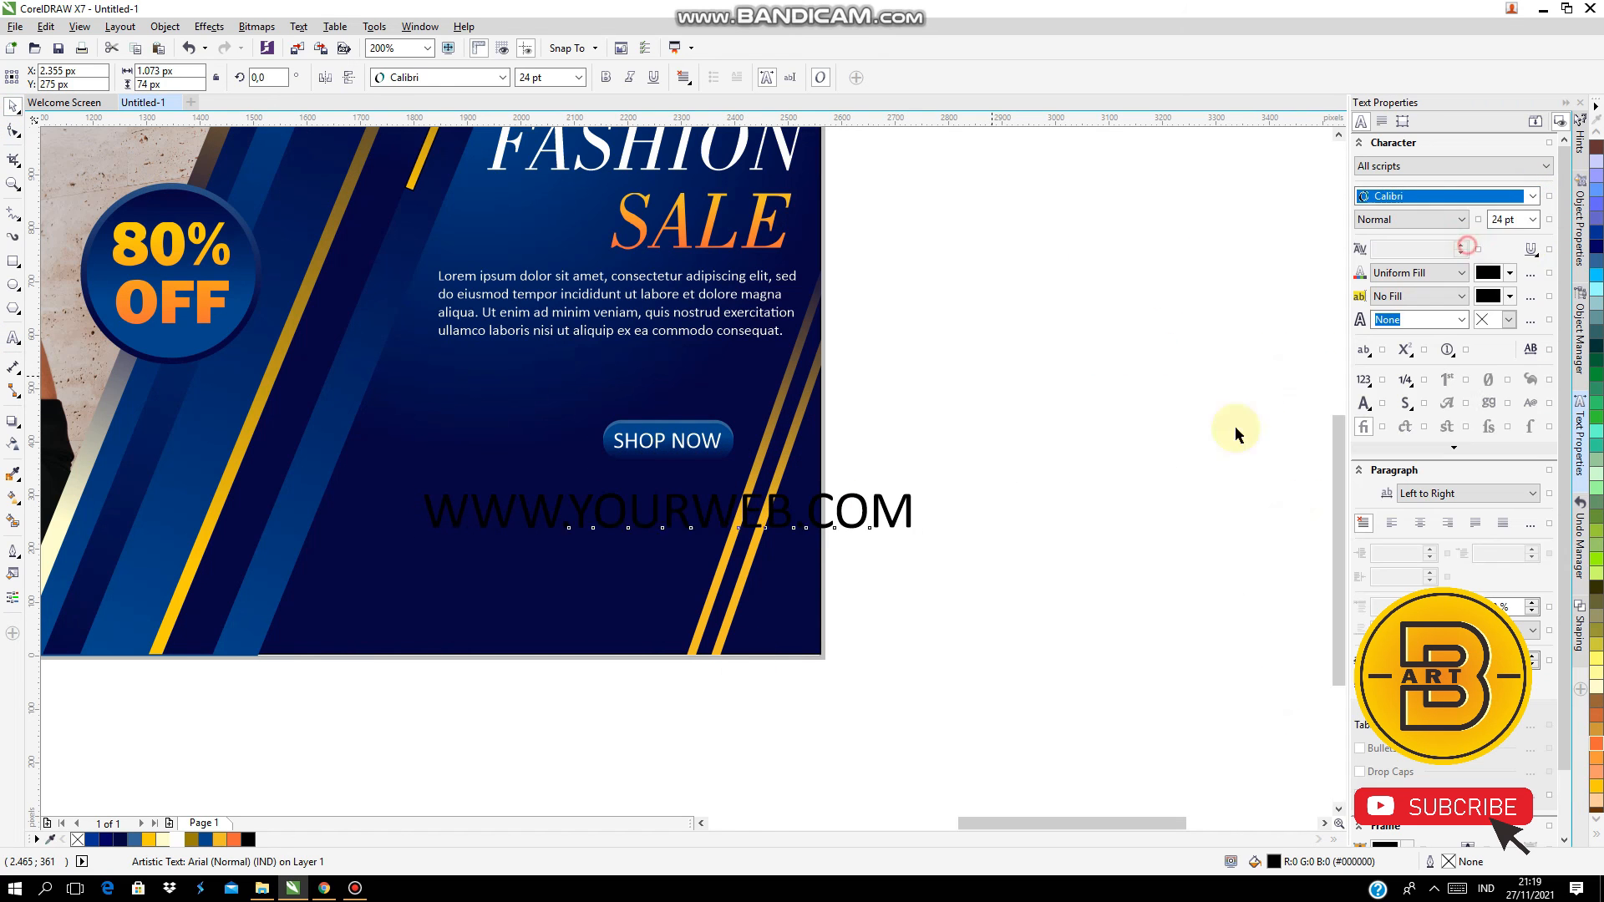
left_click(164, 838)
Scale the web address down to about 7.831 pt and position it just beneath the SHOP NOW button
left_click_drag(924, 483, 636, 516)
left_click_drag(473, 523, 773, 508)
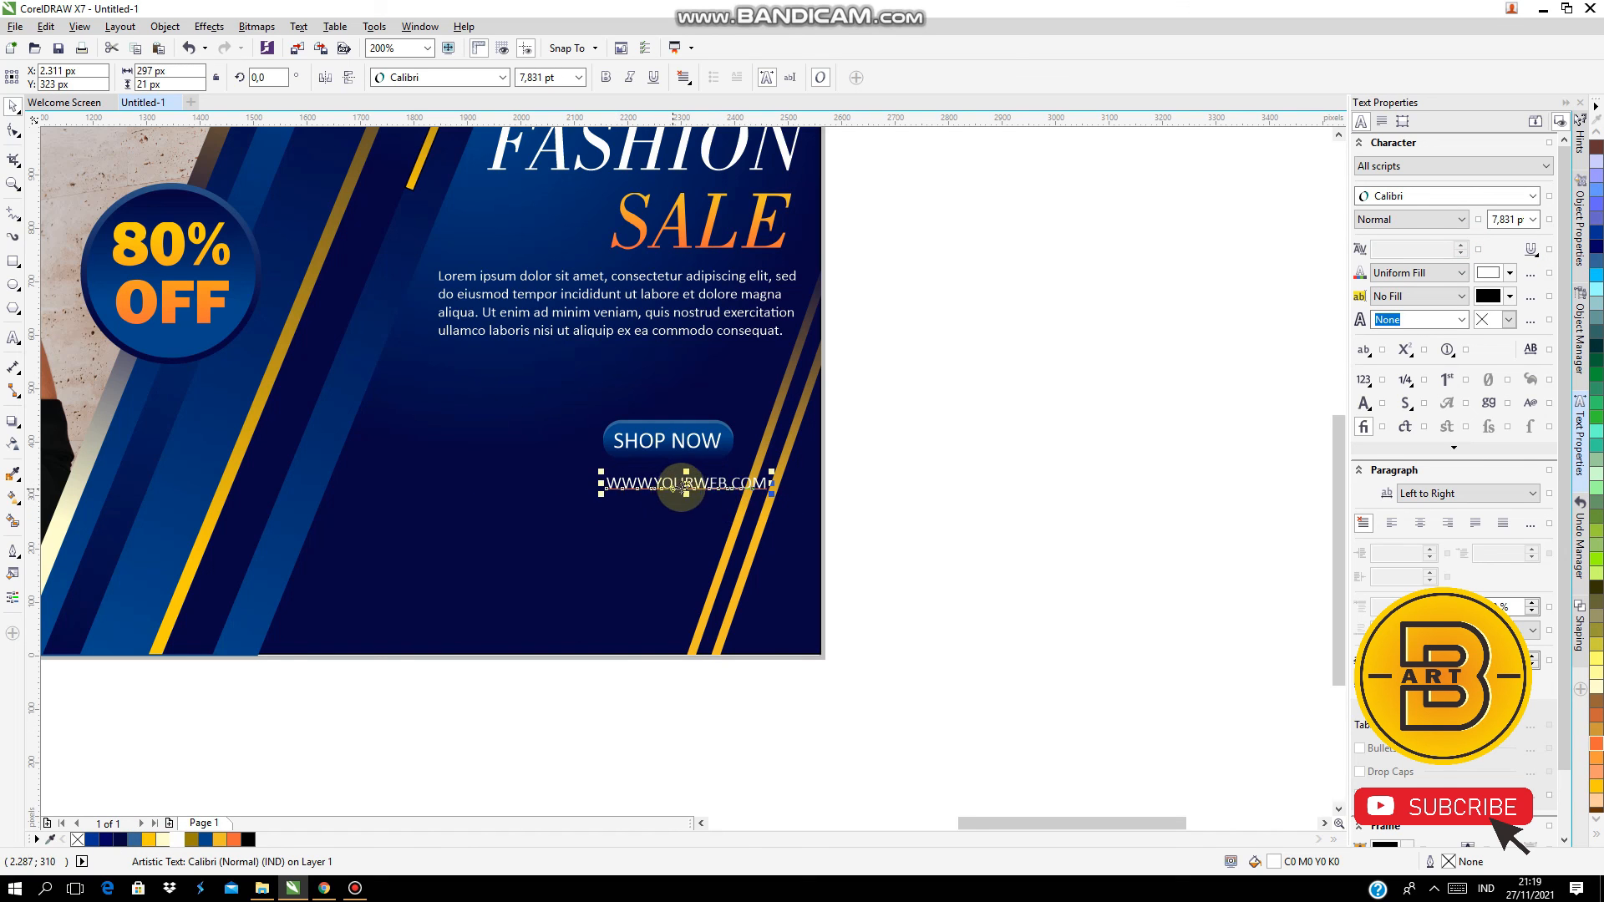
left_click_drag(684, 483, 654, 484)
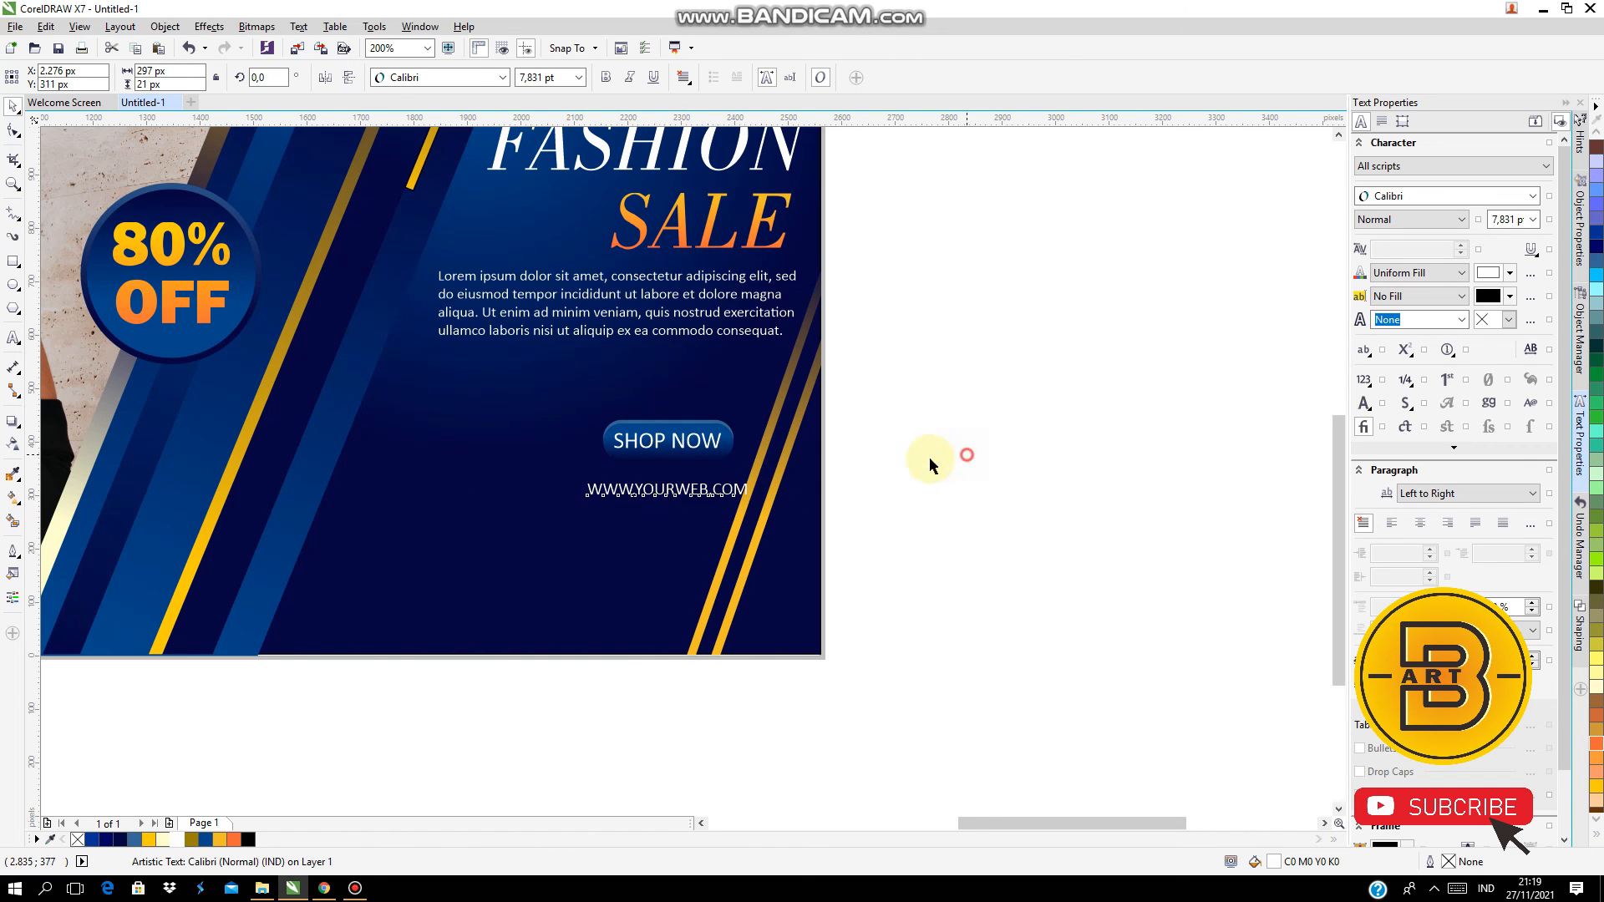
Deselect everything and fit the whole page in view to examine the complete banner layout
scroll(929, 456, "down", 2)
left_click(991, 265)
left_click(428, 49)
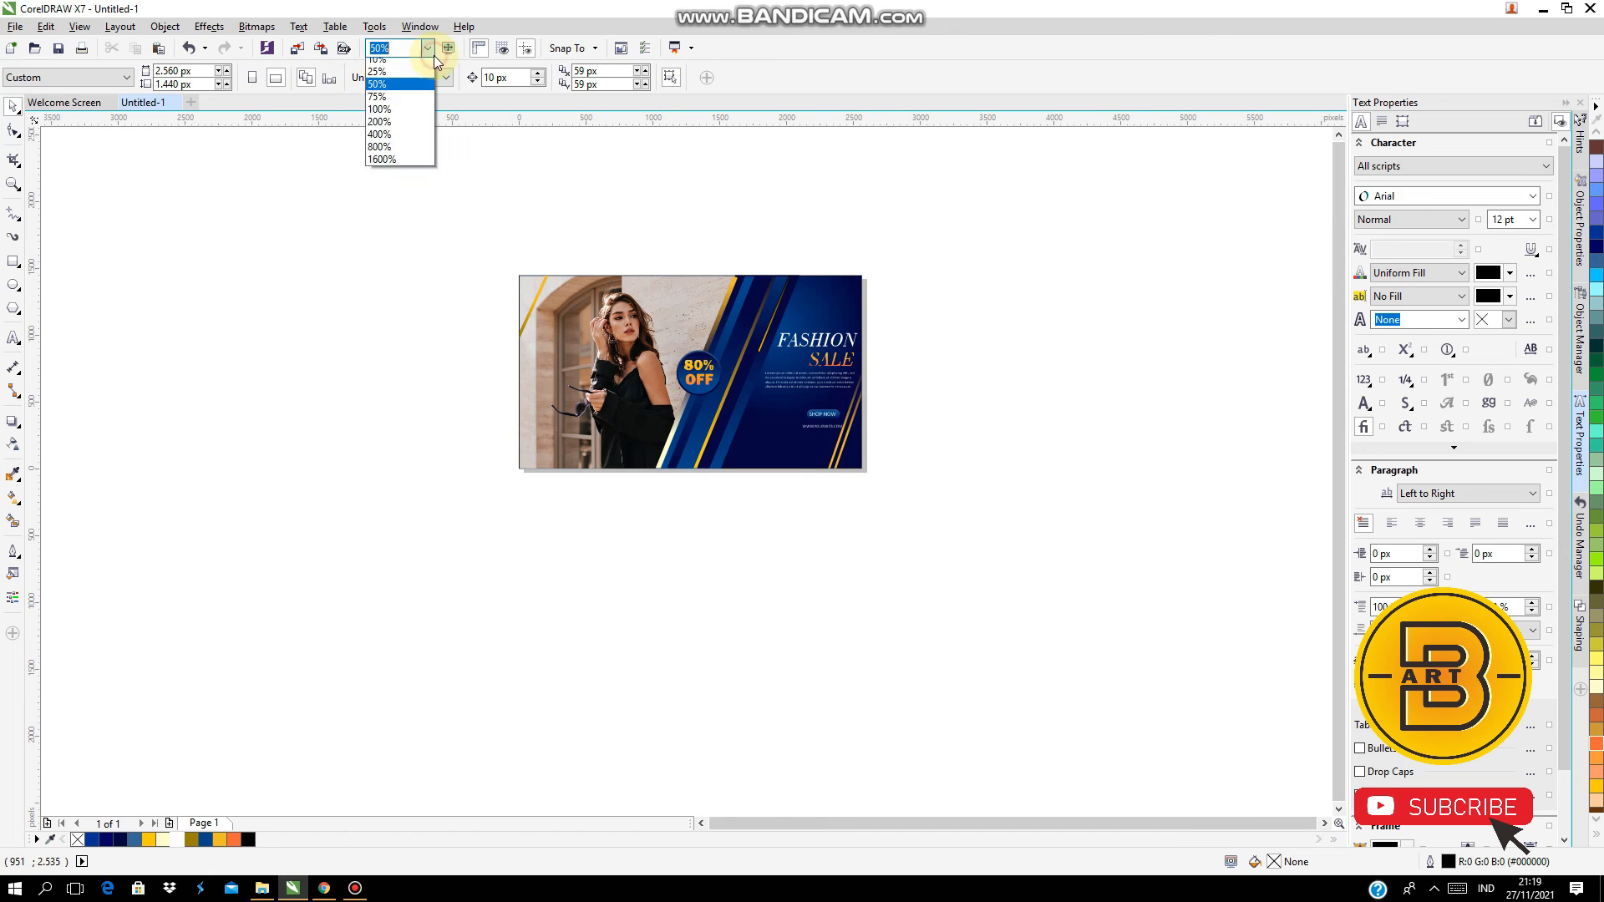
left_click(424, 100)
left_click(426, 50)
left_click(426, 75)
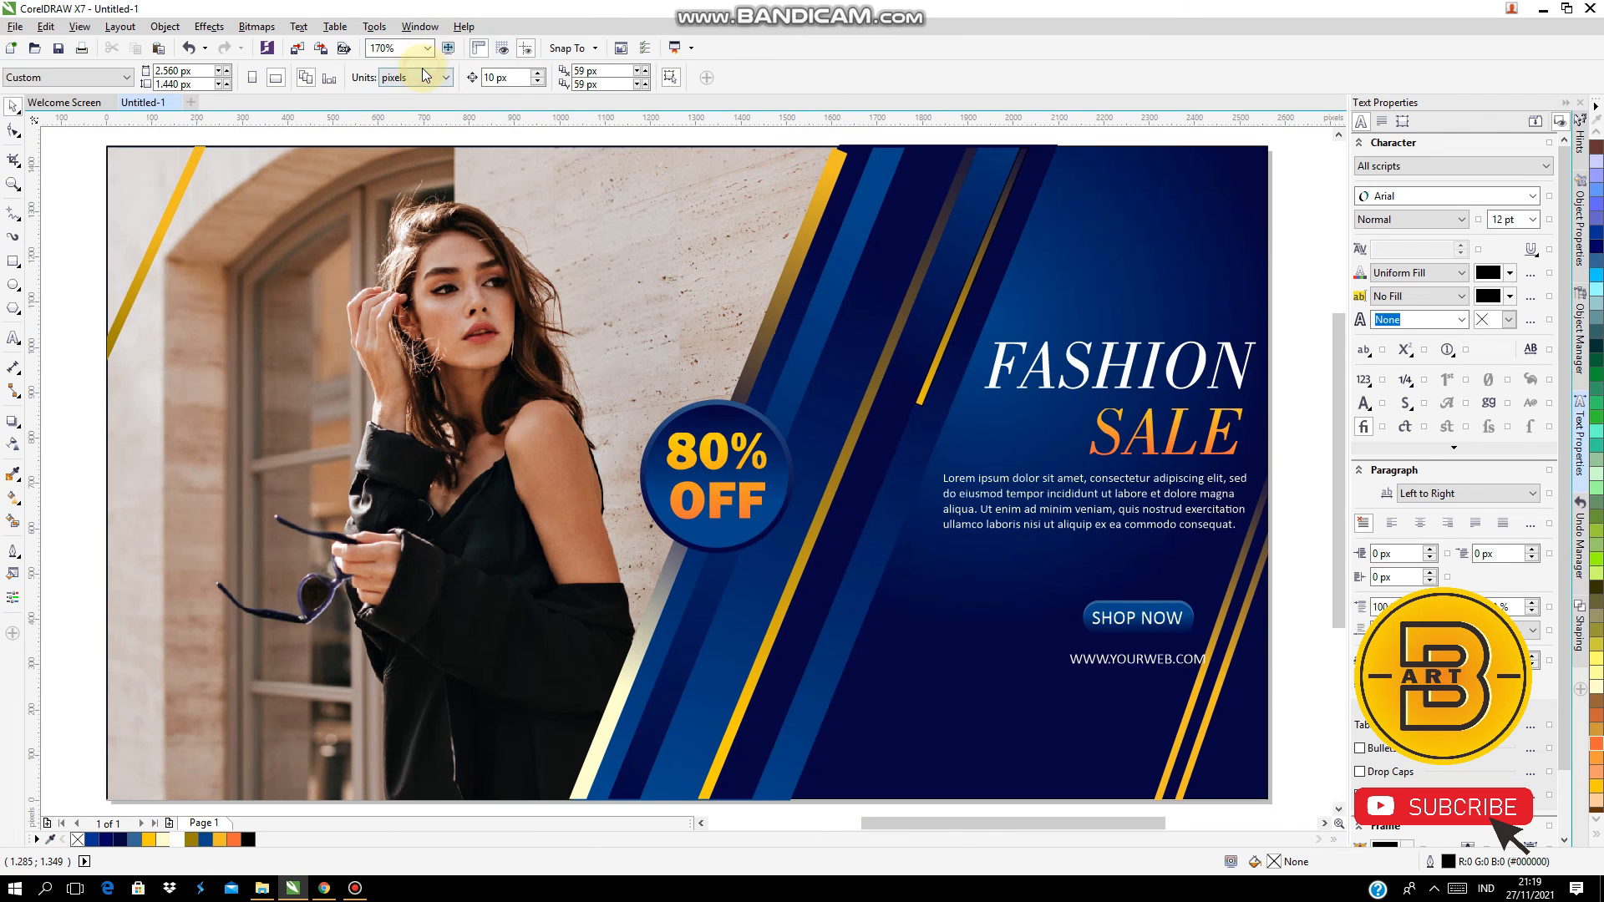